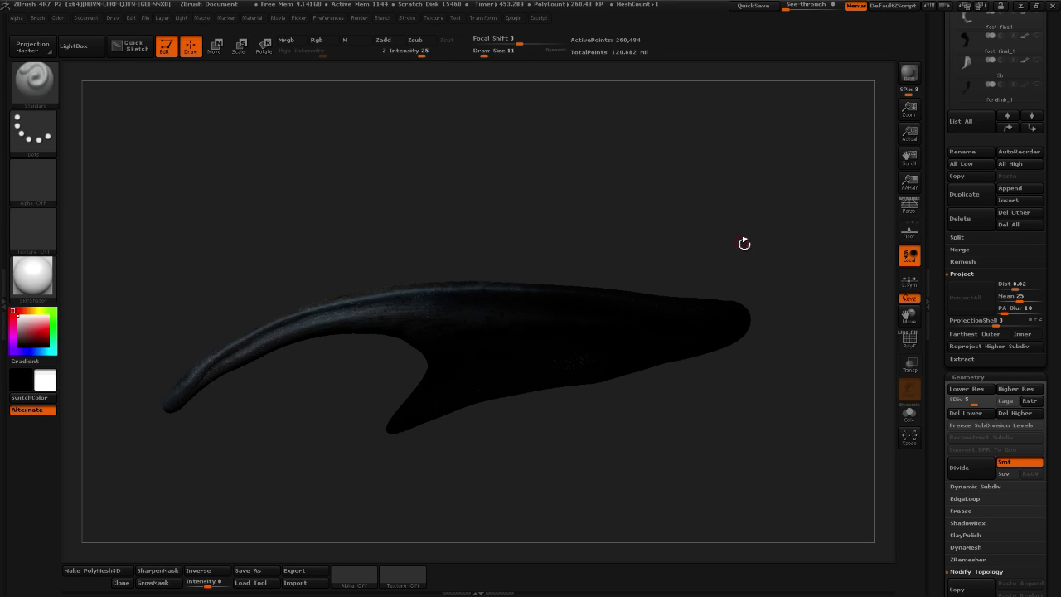
Examine the claw from several angles and compare the polygon counts of its two subtools
left_click_drag(799, 253, 803, 264)
left_click_drag(941, 170, 938, 444)
left_click_drag(782, 308, 757, 364)
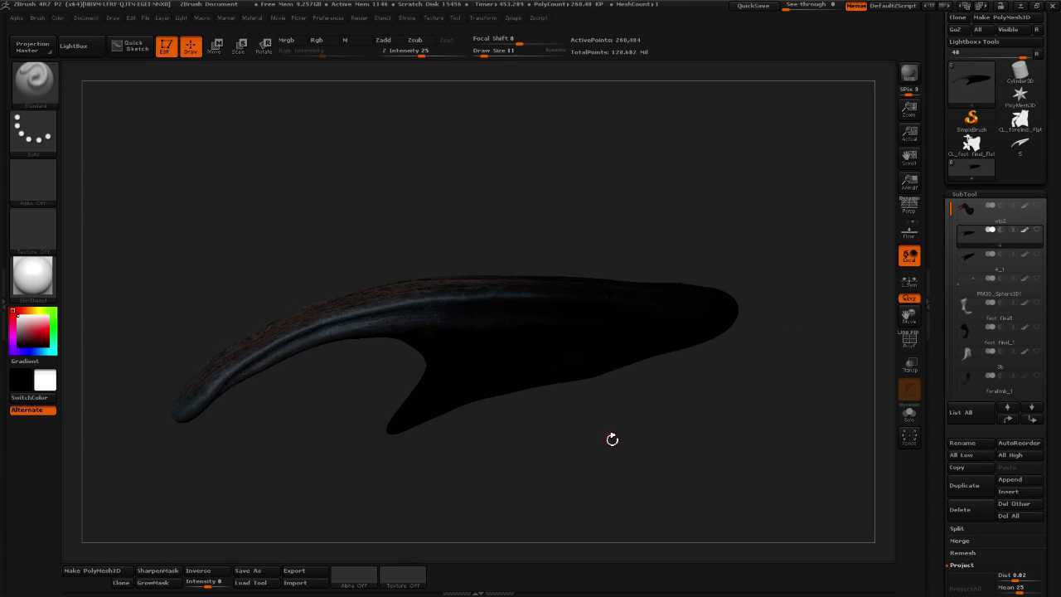
left_click_drag(611, 438, 596, 450)
left_click_drag(624, 269, 729, 414)
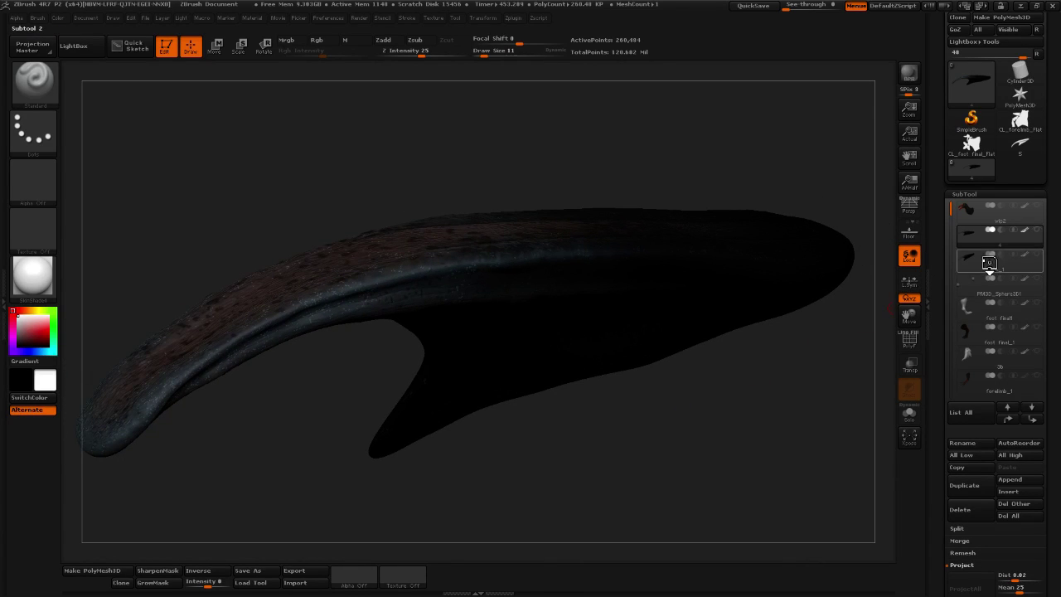
mouse_move(993, 267)
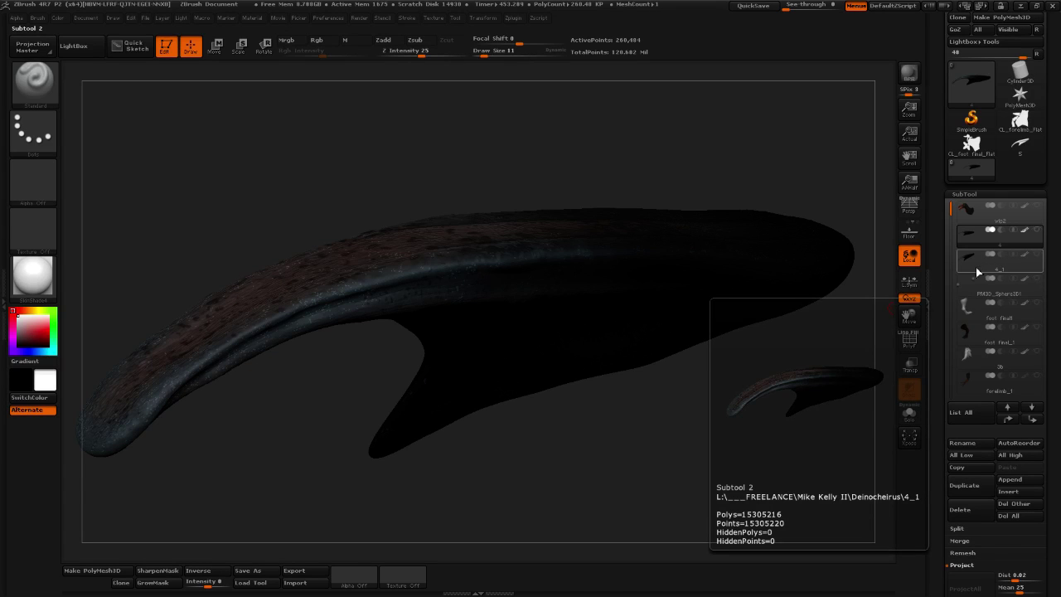
mouse_move(1000, 236)
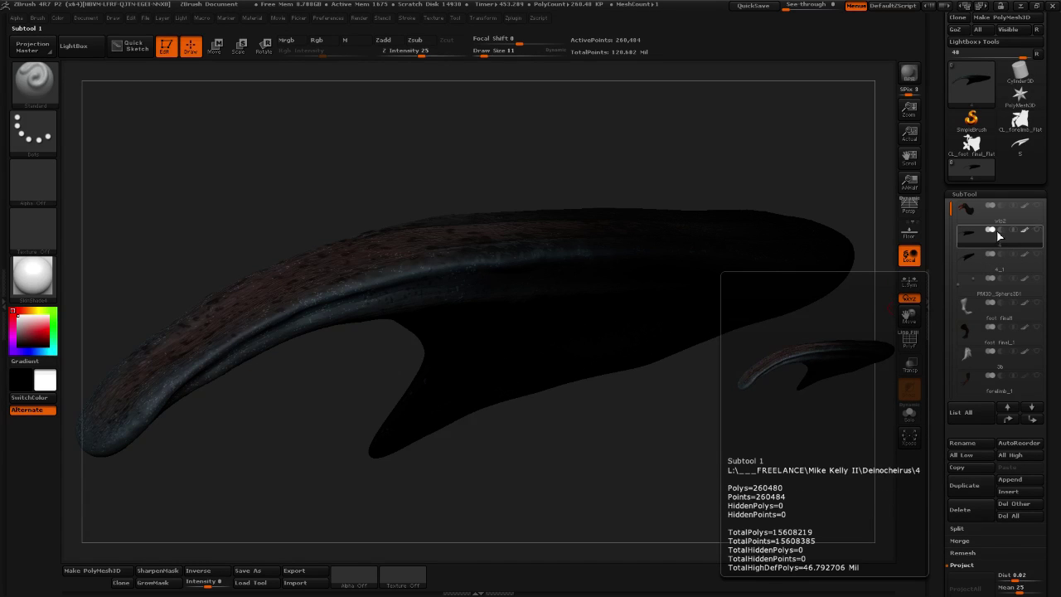
left_click(995, 274)
mouse_move(989, 274)
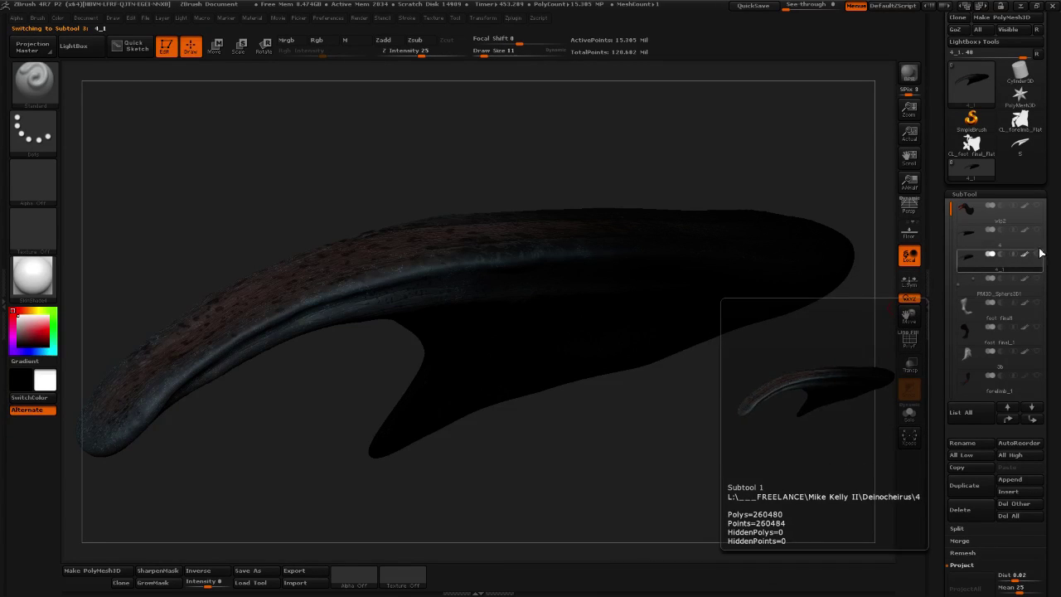
Select the lower-poly claw subtool and set its subdivision level to 1
left_click(981, 247)
left_click_drag(939, 331, 941, 103)
left_click_drag(974, 356, 932, 374)
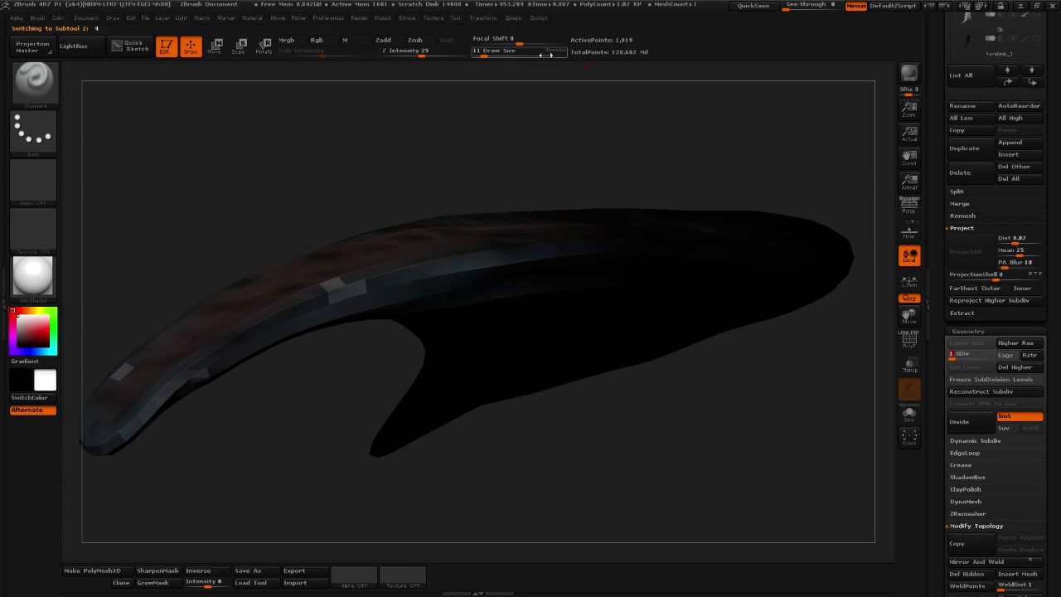
Set the fill mode to material only and fill the claw with the current material
left_click(346, 48)
left_click(58, 17)
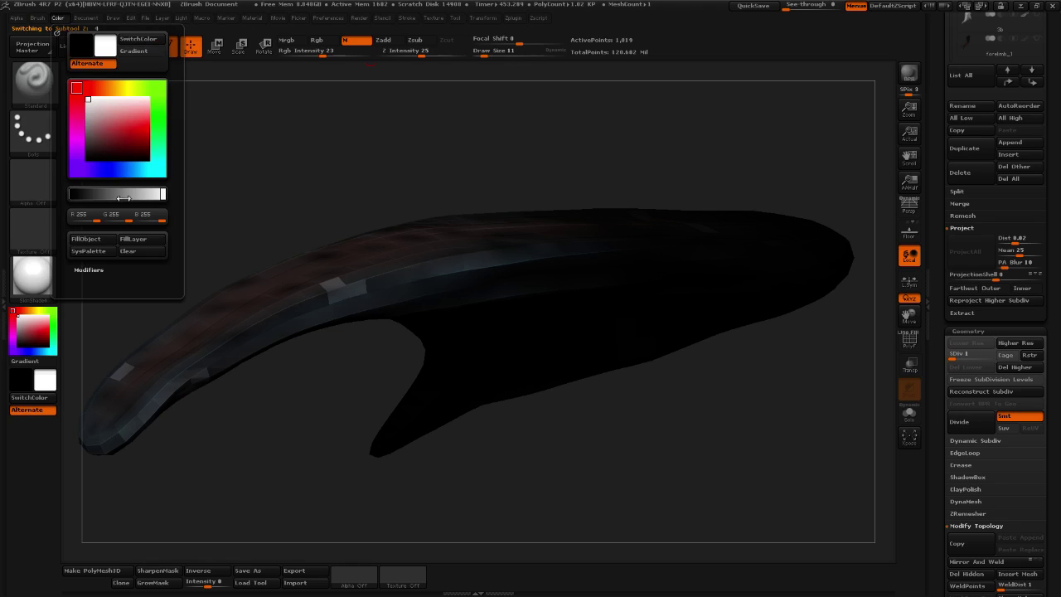
left_click(99, 241)
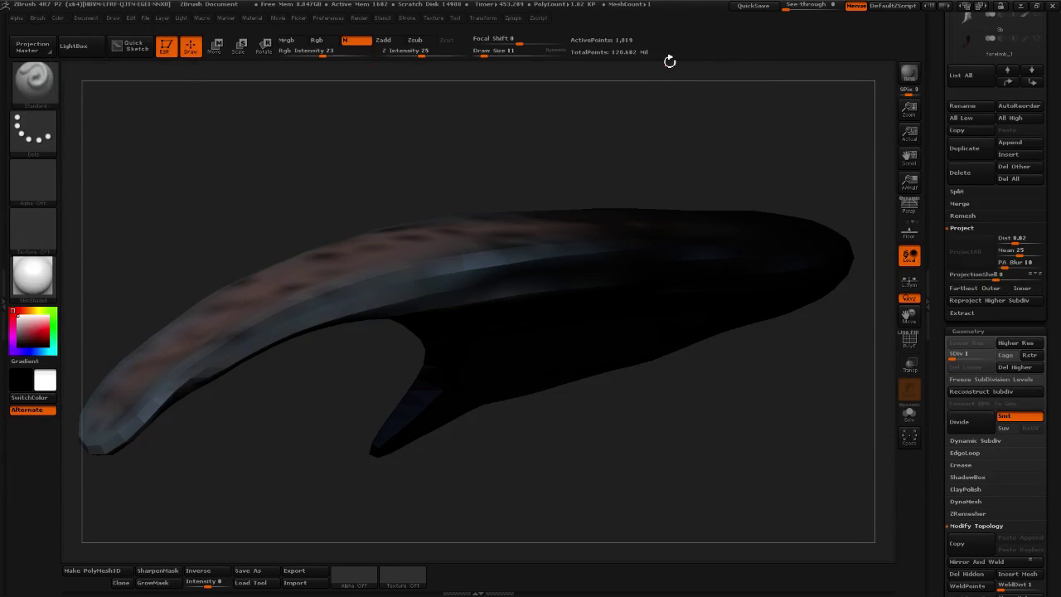
Unwrap the claw with UV Master using Symmetry and Polygroups, and flatten it to inspect the UV layout
left_click(513, 17)
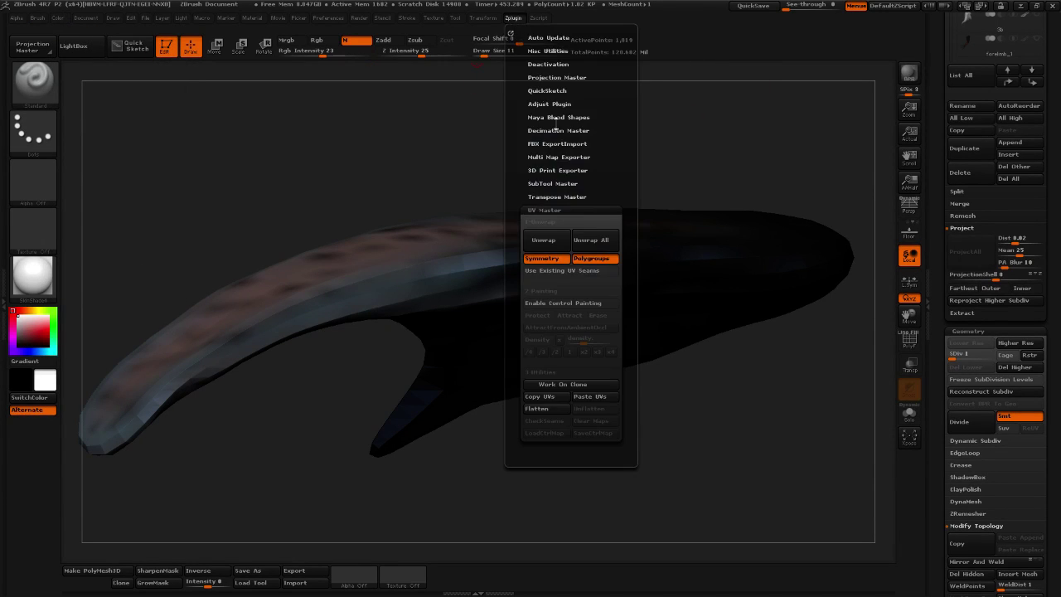
left_click(555, 242)
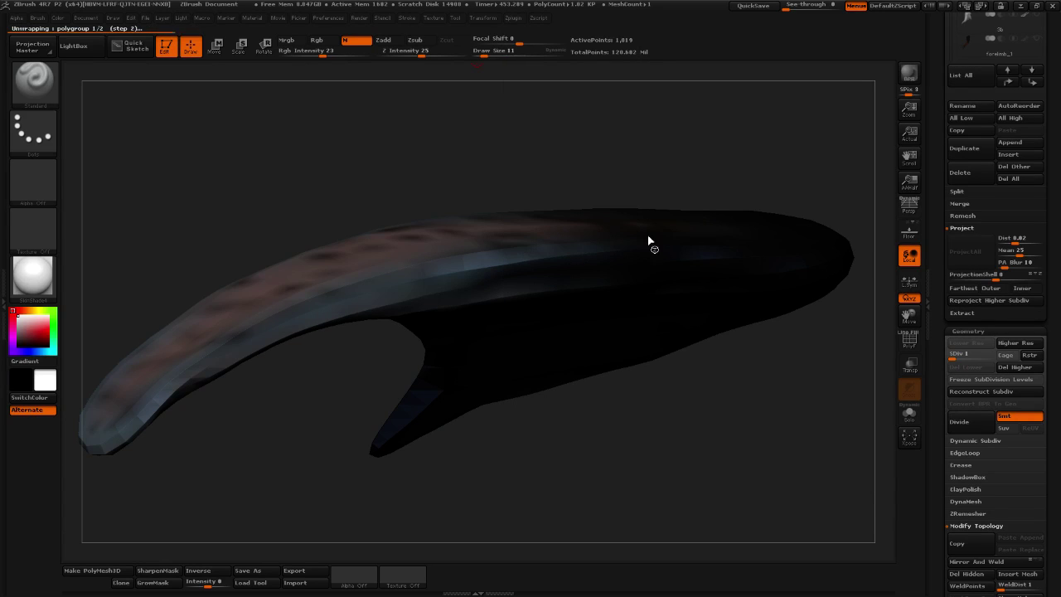
left_click(513, 18)
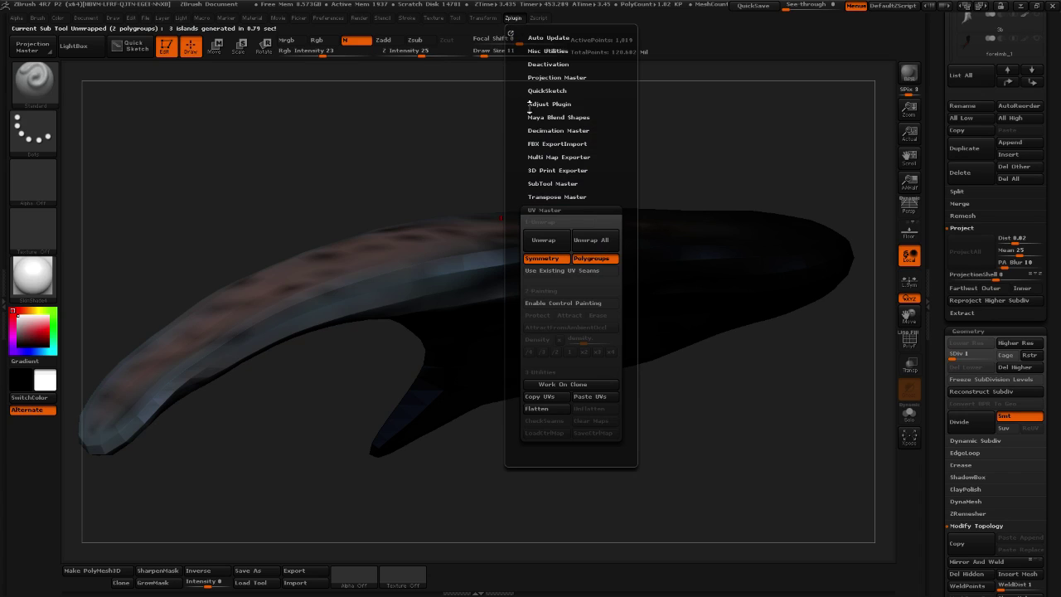
left_click(547, 408)
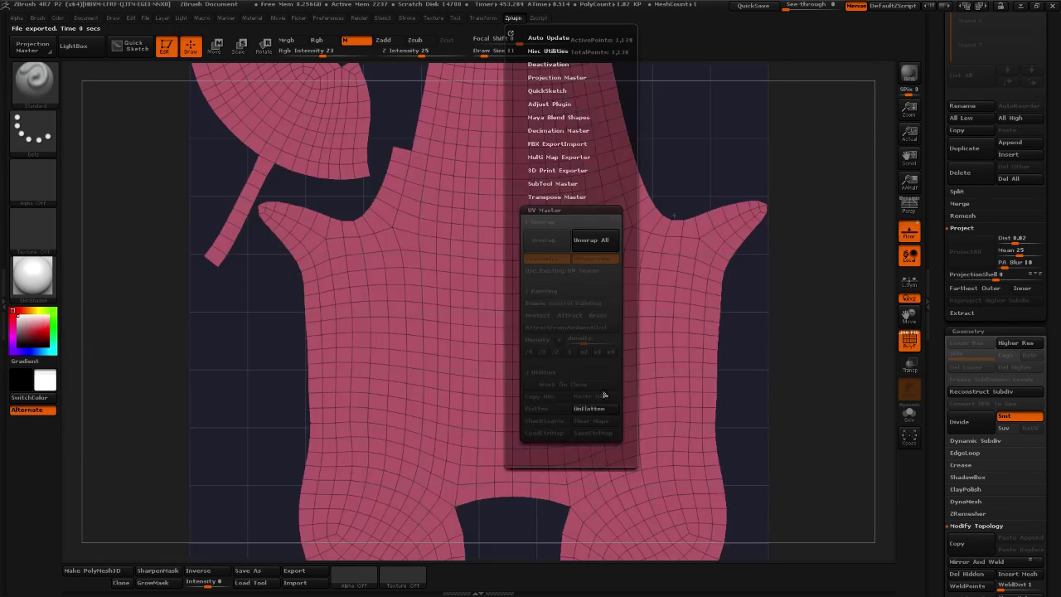
key("f")
left_click_drag(742, 336, 731, 337, "alt")
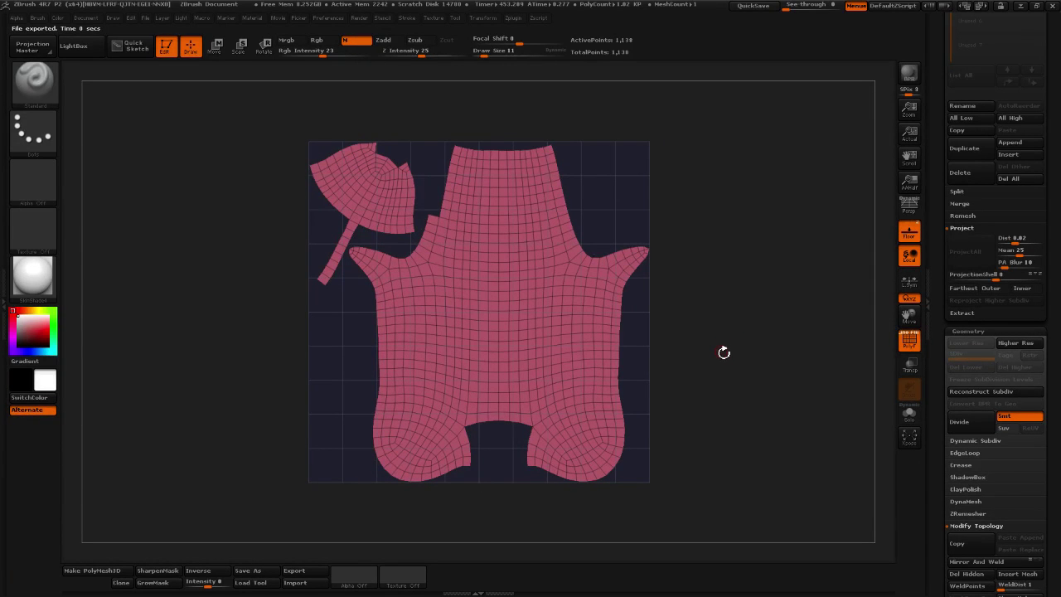
key("f")
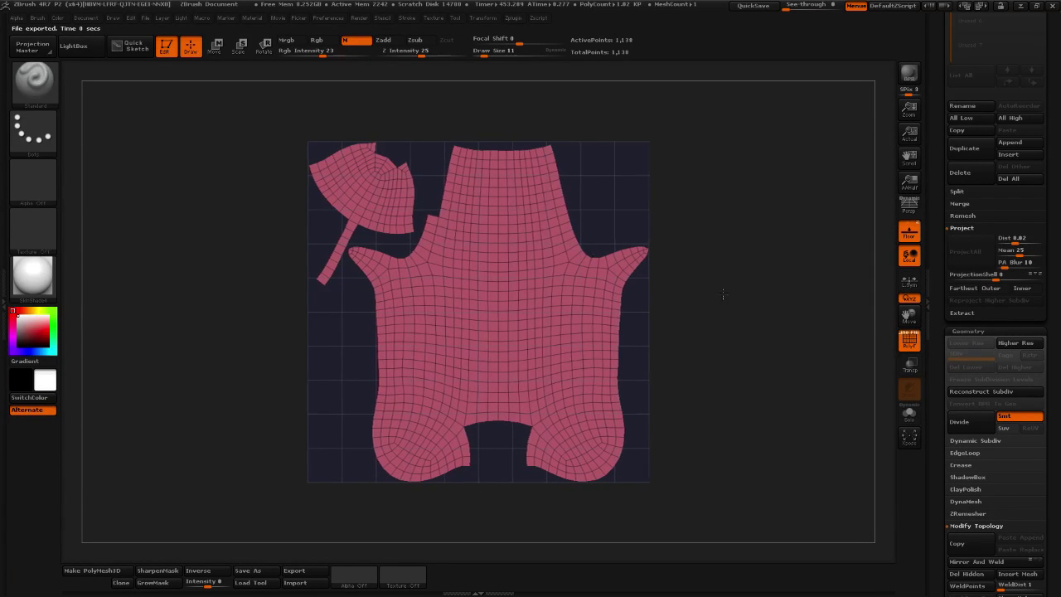
left_click_drag(725, 309, 724, 329, "alt")
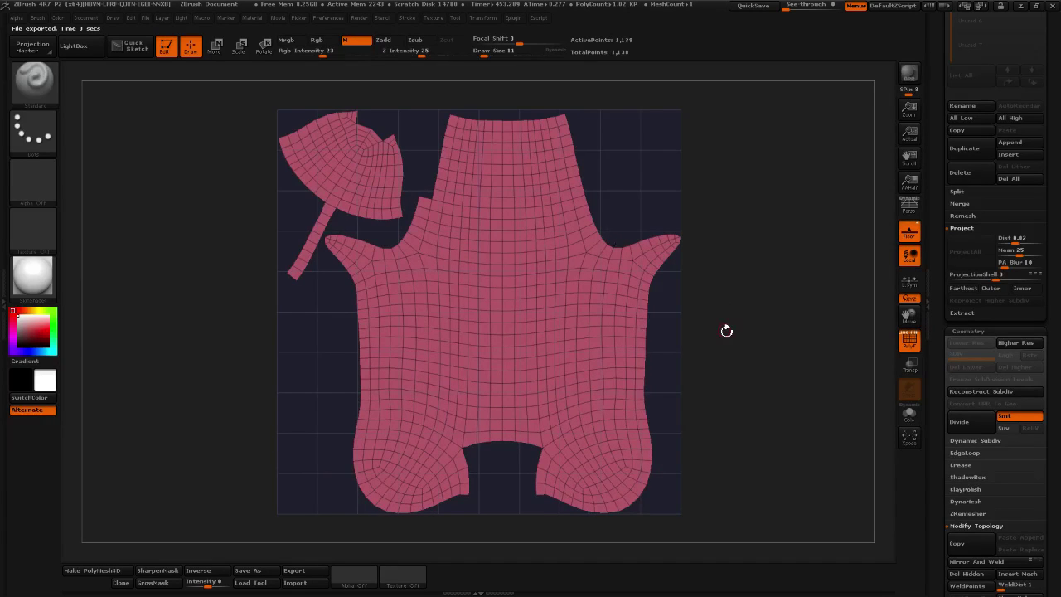
left_click_drag(660, 107, 631, 124, "alt")
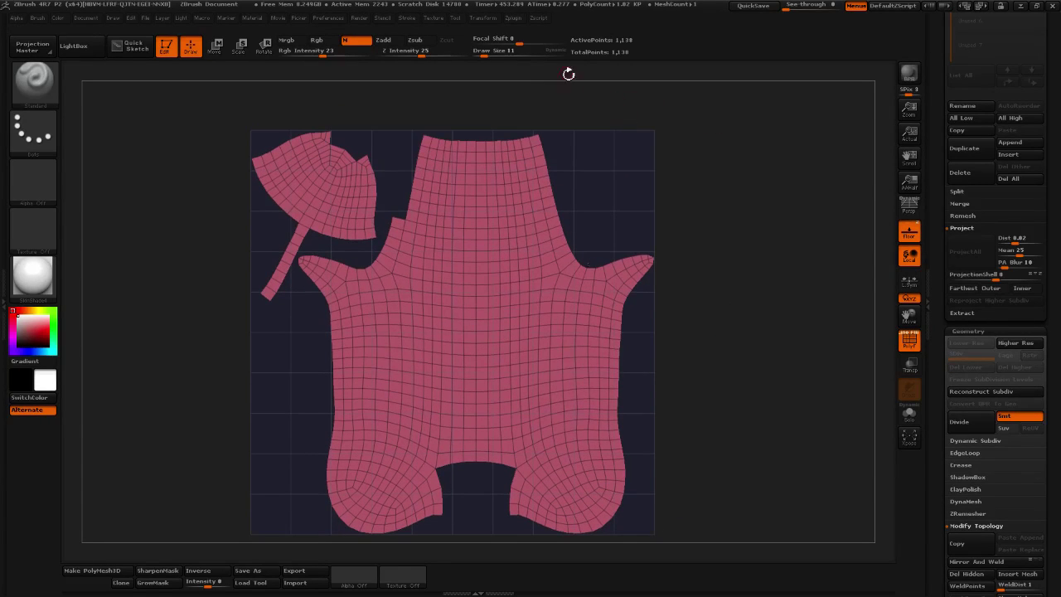
Switch back from the flattened copy to the 3D claw tool and show its polyframe
left_click(408, 19)
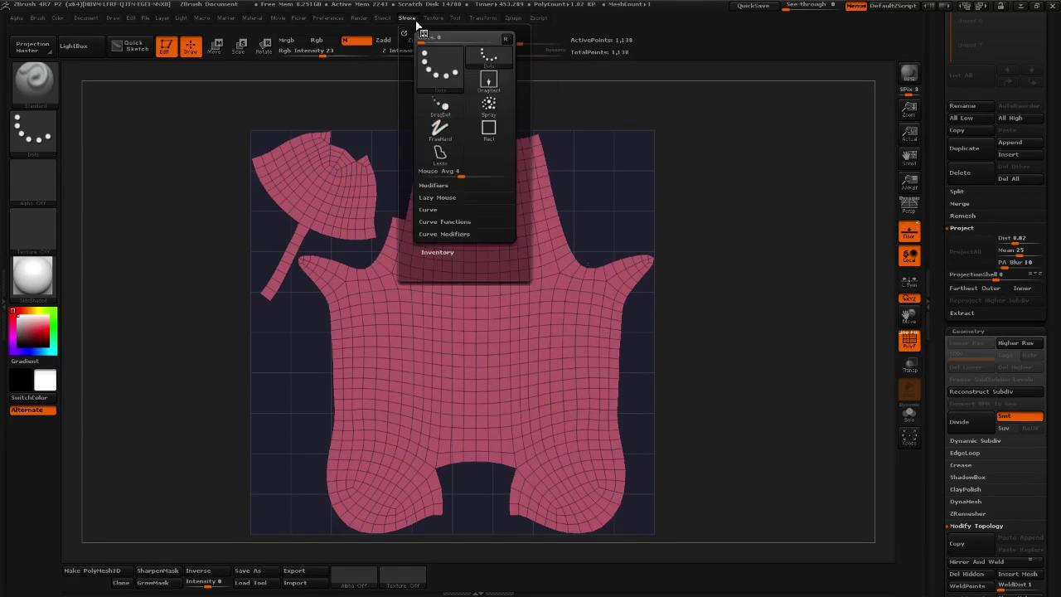
left_click(485, 18)
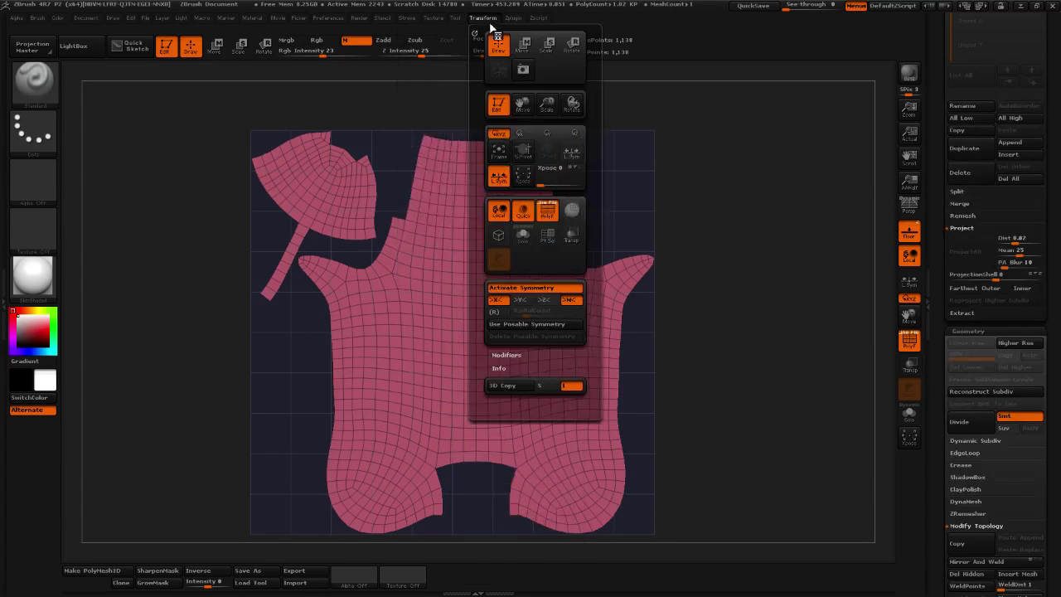
left_click_drag(933, 119, 938, 346)
left_click(998, 212)
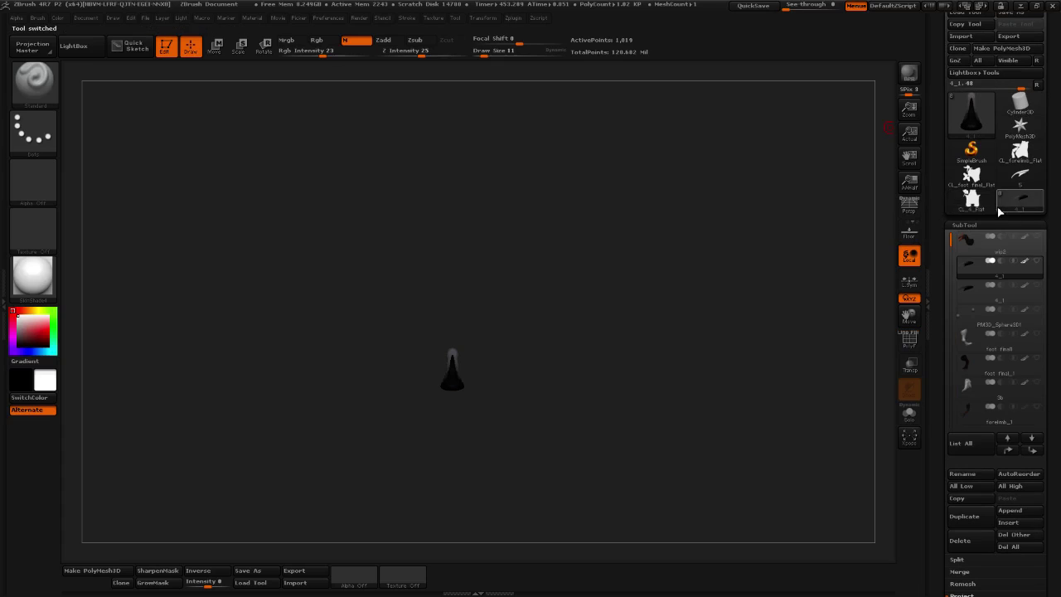
mouse_move(645, 348)
left_mouse_down()
mouse_move(736, 464)
mouse_move(687, 339)
mouse_move(735, 337)
mouse_move(697, 332)
mouse_move(622, 280)
mouse_move(663, 257)
mouse_move(729, 272)
mouse_move(706, 236)
mouse_move(688, 323)
mouse_move(886, 356)
left_mouse_up()
left_click(906, 343)
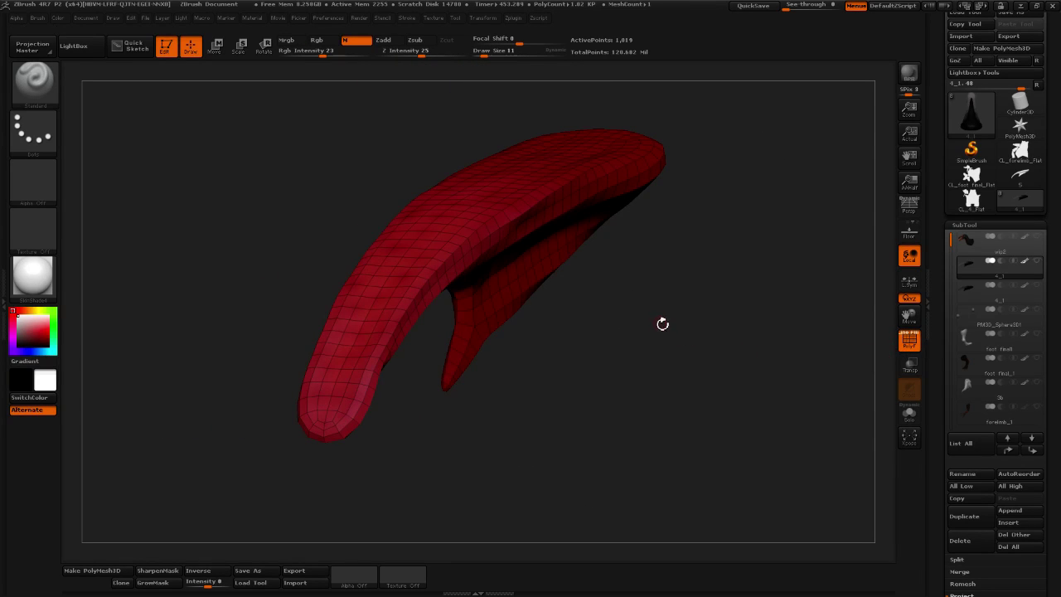
Isolate the underside strip and spur of the claw with lasso selection and hide the stray polygons along its edge
left_click_drag(662, 323, 639, 329)
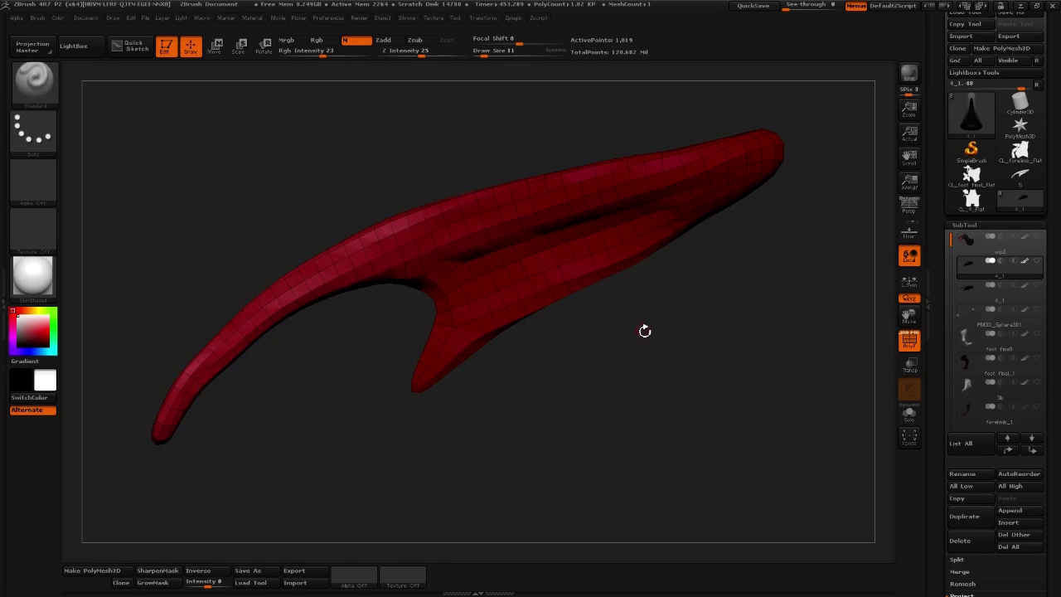
key("ctrl+shift")
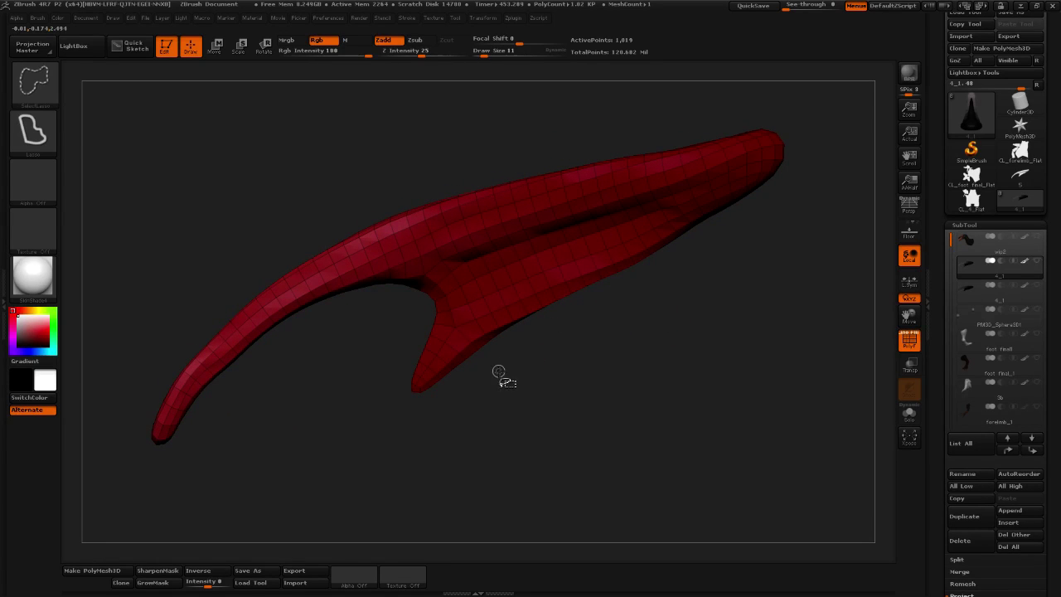
mouse_move(564, 343)
left_mouse_down("ctrl+shift")
mouse_move(461, 426)
mouse_move(386, 347)
mouse_move(432, 302)
mouse_move(711, 182)
left_mouse_up("ctrl+shift")
mouse_move(784, 279)
left_mouse_down()
mouse_move(795, 251)
mouse_move(682, 307)
left_mouse_up()
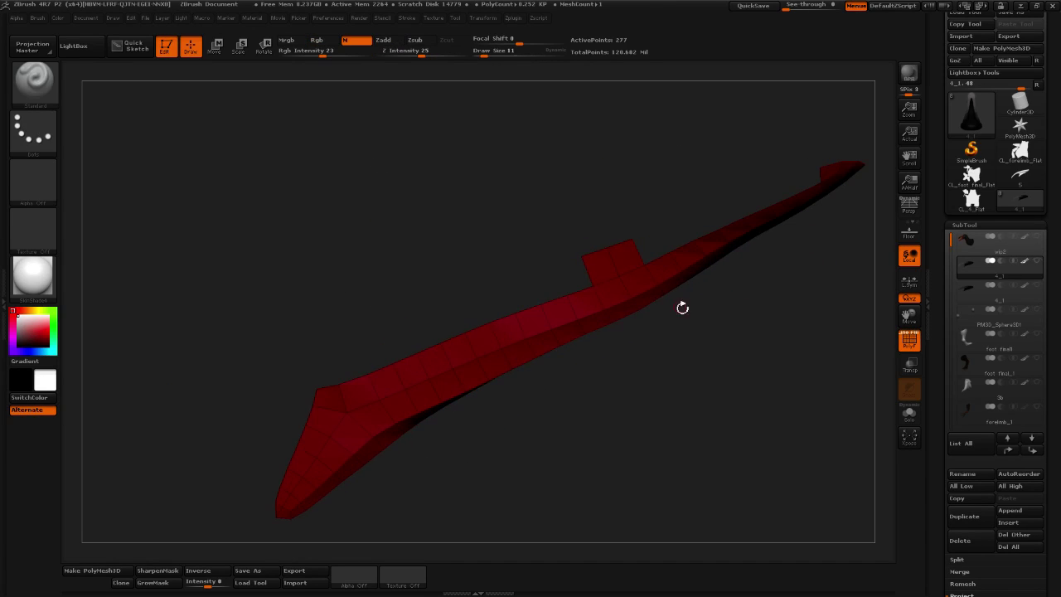
mouse_move(599, 211)
left_mouse_down("ctrl+alt+shift")
mouse_move(553, 292)
mouse_move(659, 242)
left_mouse_up("ctrl+alt+shift")
left_click_drag(862, 286, 569, 410)
mouse_move(557, 357)
left_mouse_down("ctrl+shift")
mouse_move(488, 383)
mouse_move(572, 321)
left_mouse_up("ctrl+shift")
left_click_drag(779, 270, 540, 365, "alt")
mouse_move(602, 307)
left_mouse_down("ctrl+shift")
mouse_move(598, 338)
mouse_move(596, 327)
left_mouse_up("ctrl+shift")
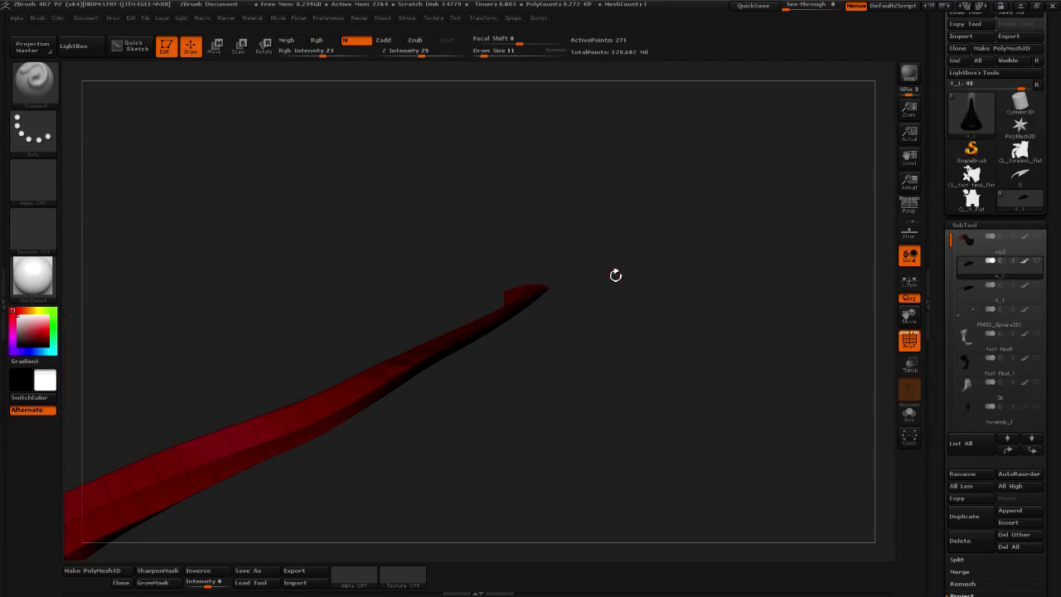
Hide the excess polygons at the wide base end of the isolated strip, undoing the first selection attempt
mouse_move(615, 274)
left_mouse_down()
mouse_move(663, 291)
mouse_move(647, 249)
mouse_move(687, 368)
mouse_move(543, 243)
mouse_move(506, 197)
left_mouse_up()
mouse_move(325, 176)
left_mouse_down("ctrl+shift")
mouse_move(407, 126)
mouse_move(574, 202)
left_mouse_up("ctrl+shift")
left_click_drag(682, 243, 680, 253, "ctrl+shift")
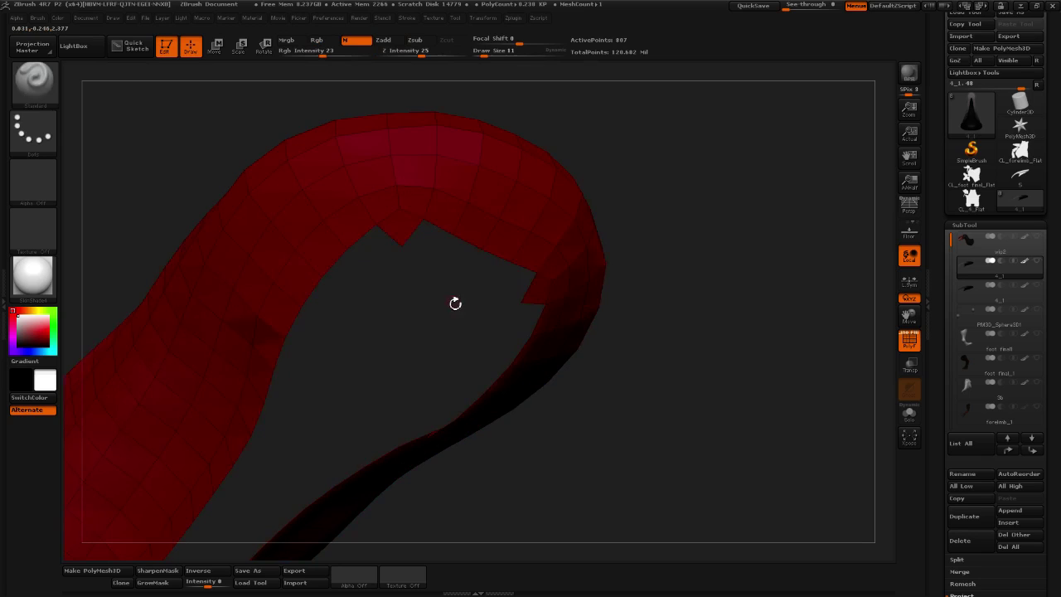
key("ctrl+z")
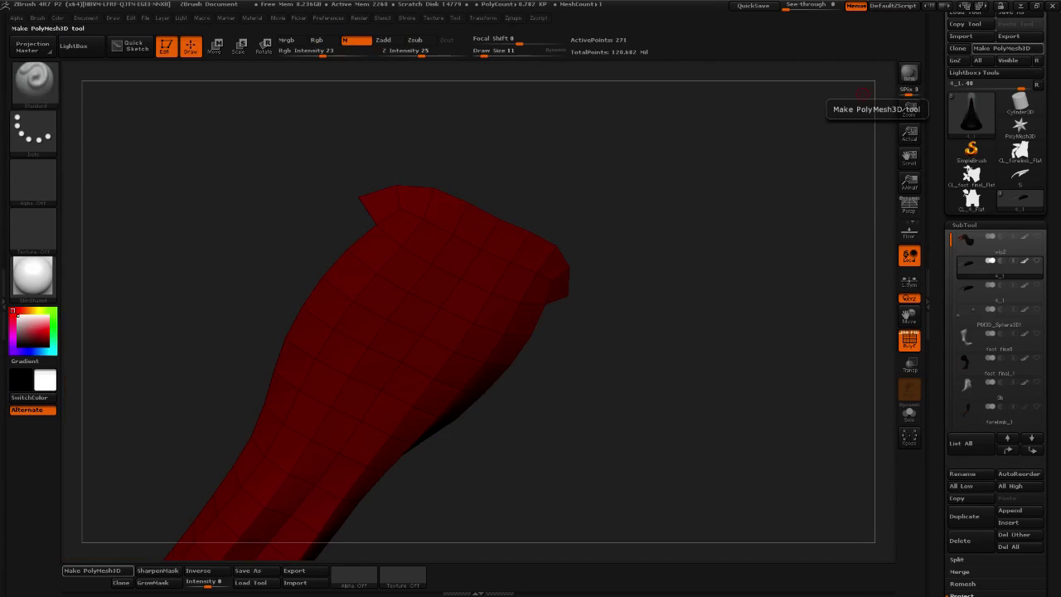
mouse_move(431, 142)
left_mouse_down("ctrl+shift")
mouse_move(356, 159)
mouse_move(390, 186)
mouse_move(531, 169)
left_mouse_up("ctrl+shift")
Assign the isolated underside strip its own polygroup with Auto Groups and unhide the rest of the claw
left_click_drag(696, 253, 623, 324)
scroll(929, 272, "down", 10)
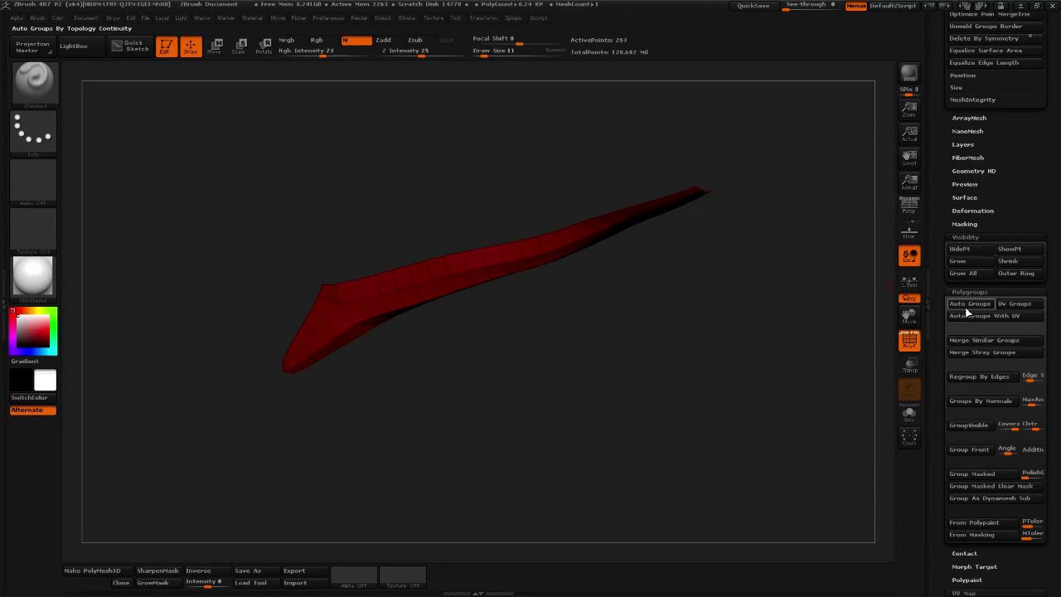
left_click(967, 304)
left_click(737, 339, "ctrl+shift")
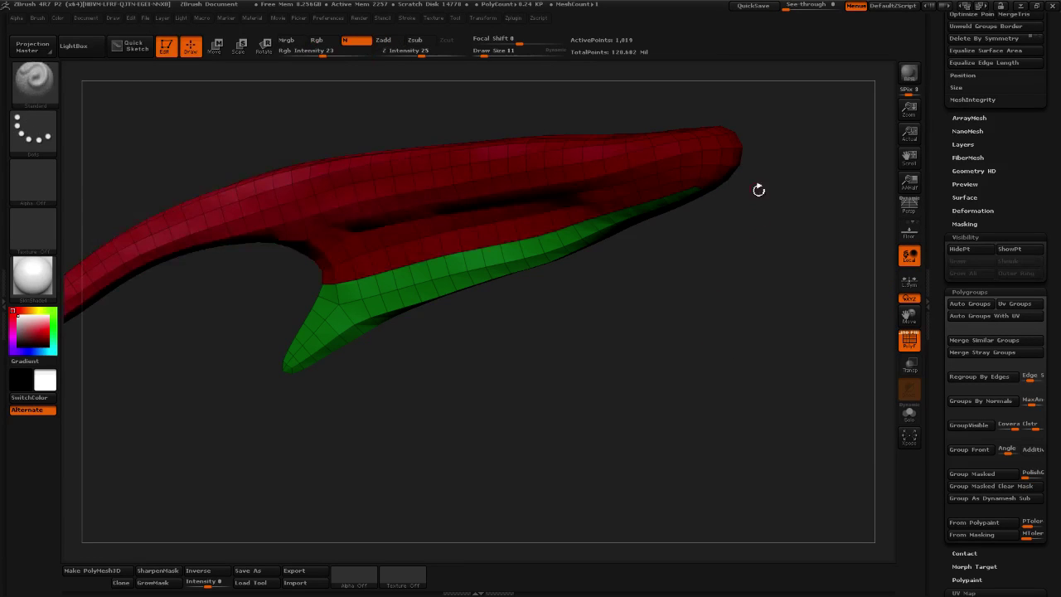
Unwrap the regrouped claw with UV Master, keeping Symmetry and Polygroups enabled
left_click(489, 18)
left_click(508, 18)
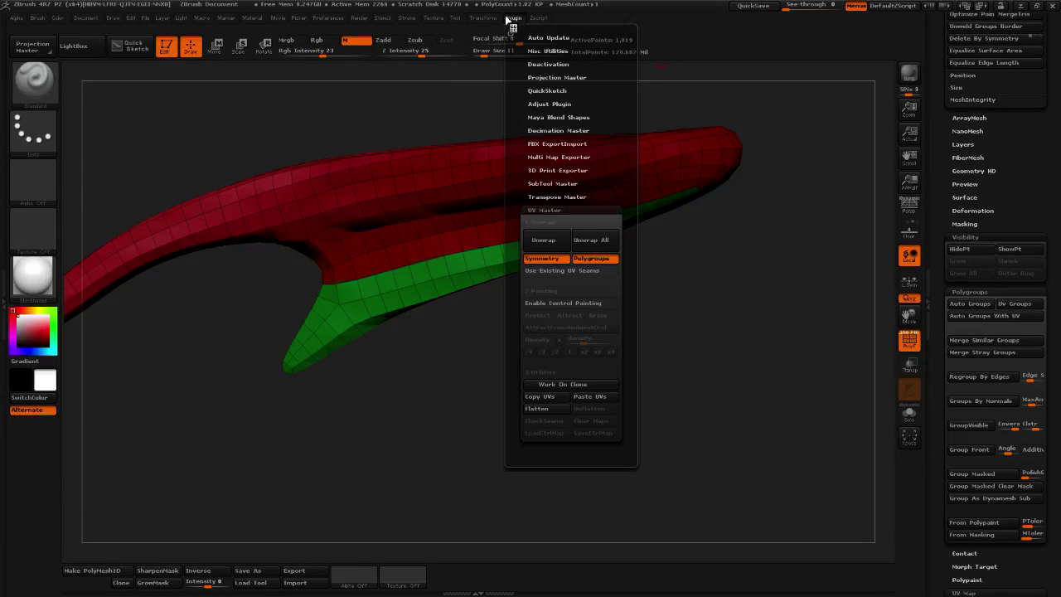
left_click(543, 240)
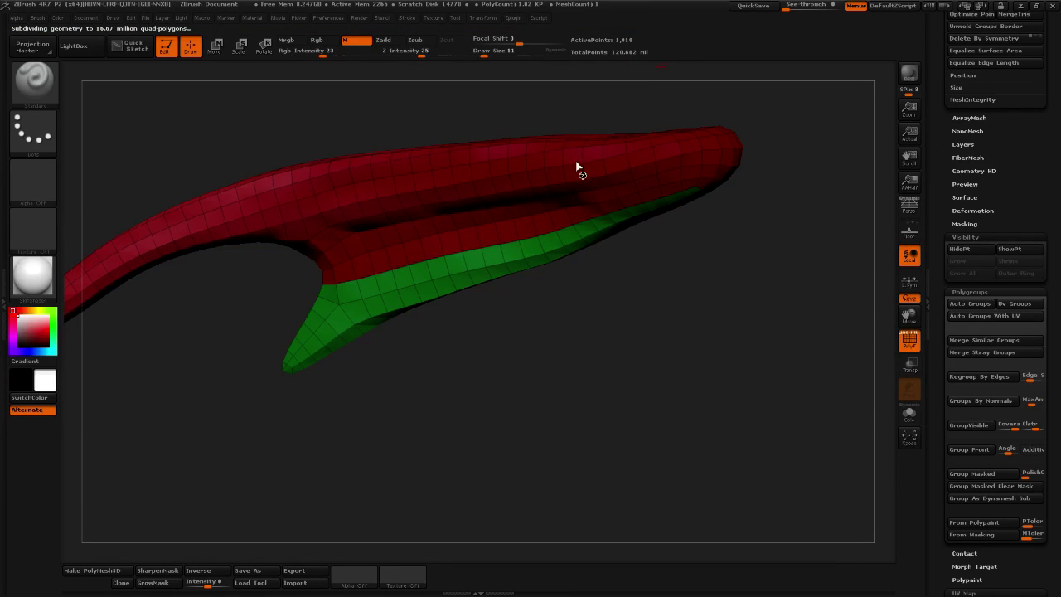
Create a UV Master working clone of the claw and flatten it into its UV layout
left_click(512, 19)
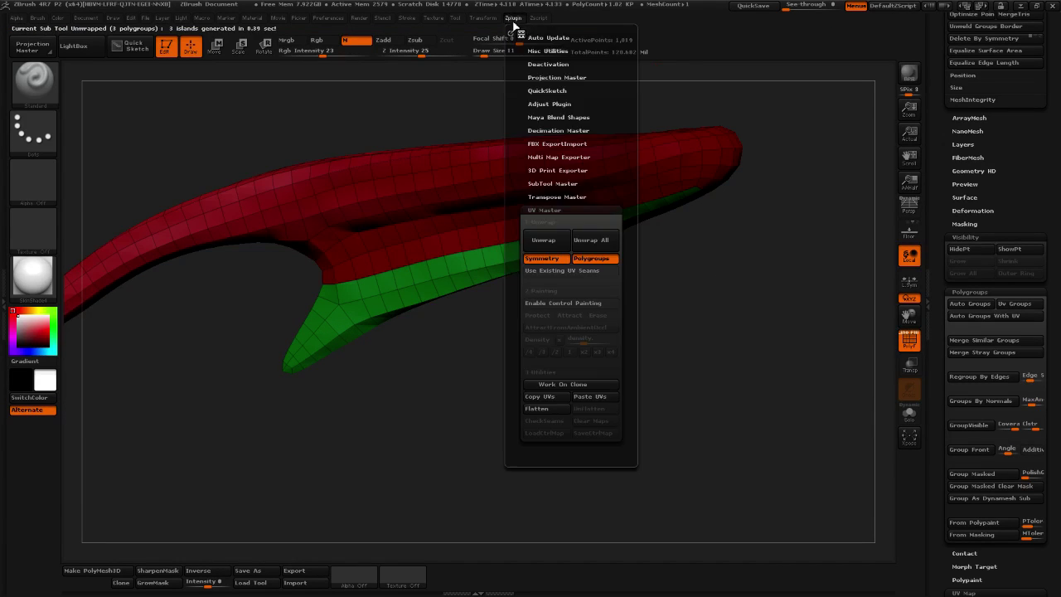
left_click(563, 386)
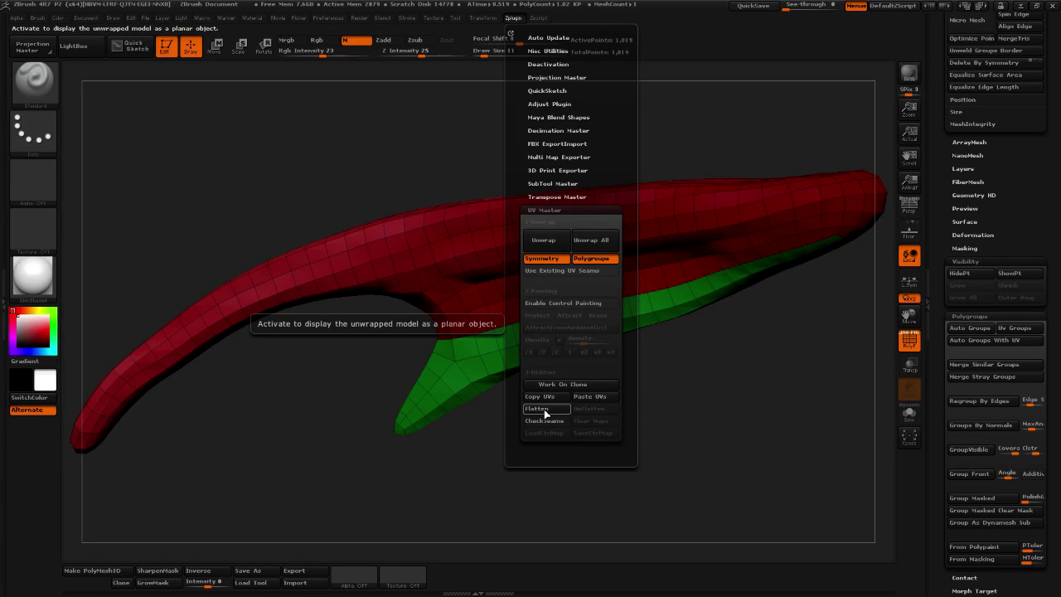
left_click(544, 410)
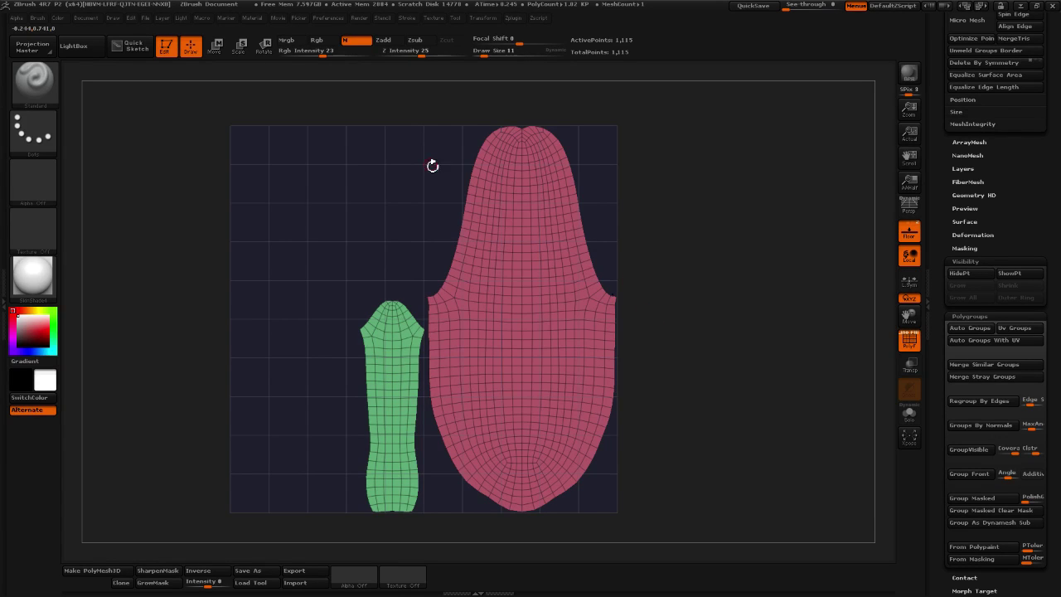
Mask the large pink UV island and move the narrow green island to the upper-left corner of the UV square
left_click(215, 47)
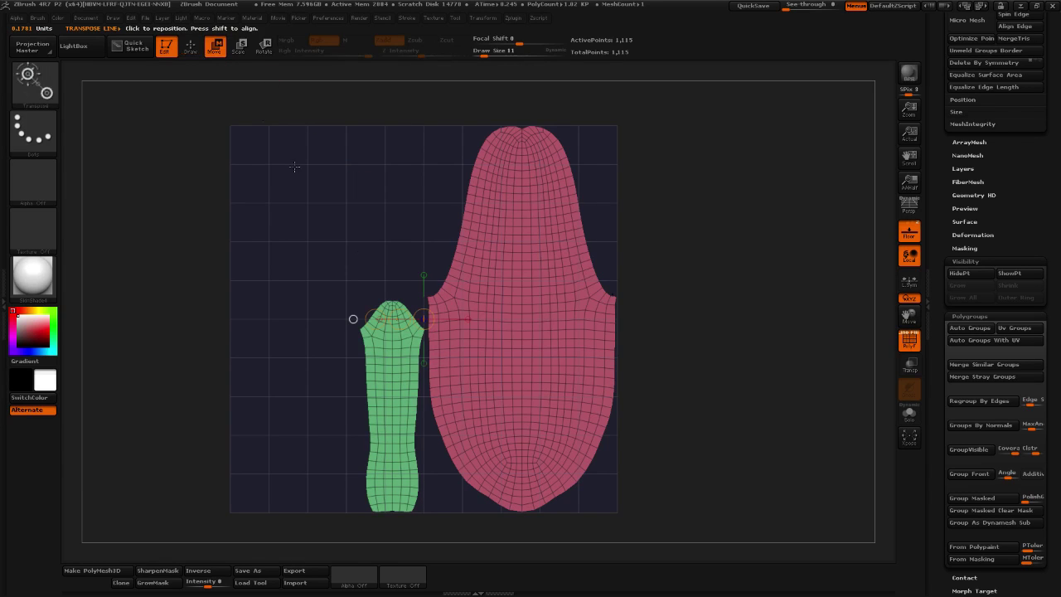
left_click_drag(414, 372, 525, 307)
left_click(395, 415, "ctrl")
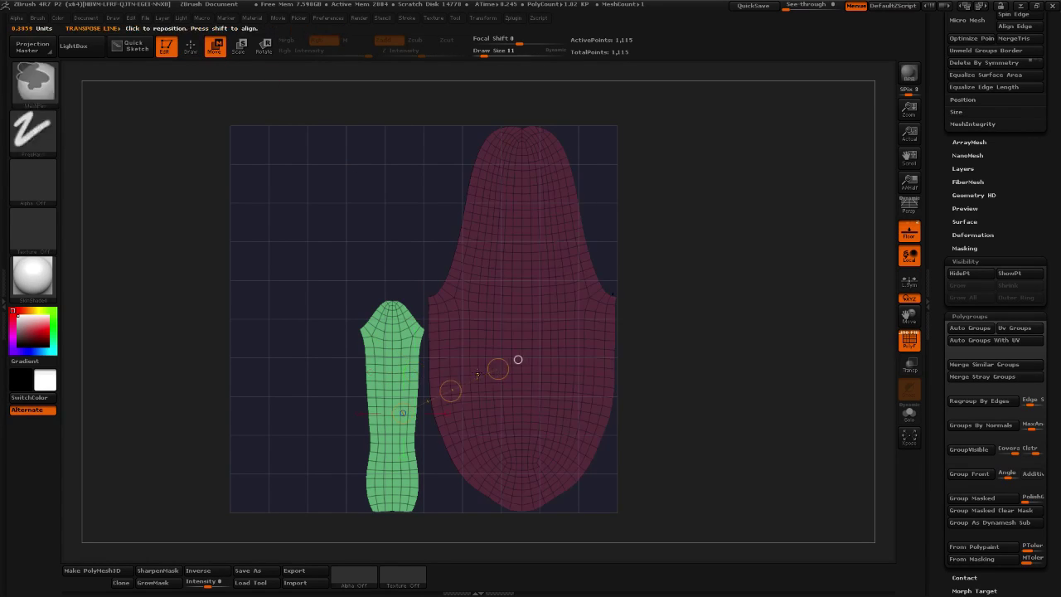
left_click_drag(452, 392, 331, 227)
Mask the green island, rotate the large pink island onto the diagonal and shift it back inside the UV square
left_click_drag(490, 279, 265, 311, "ctrl")
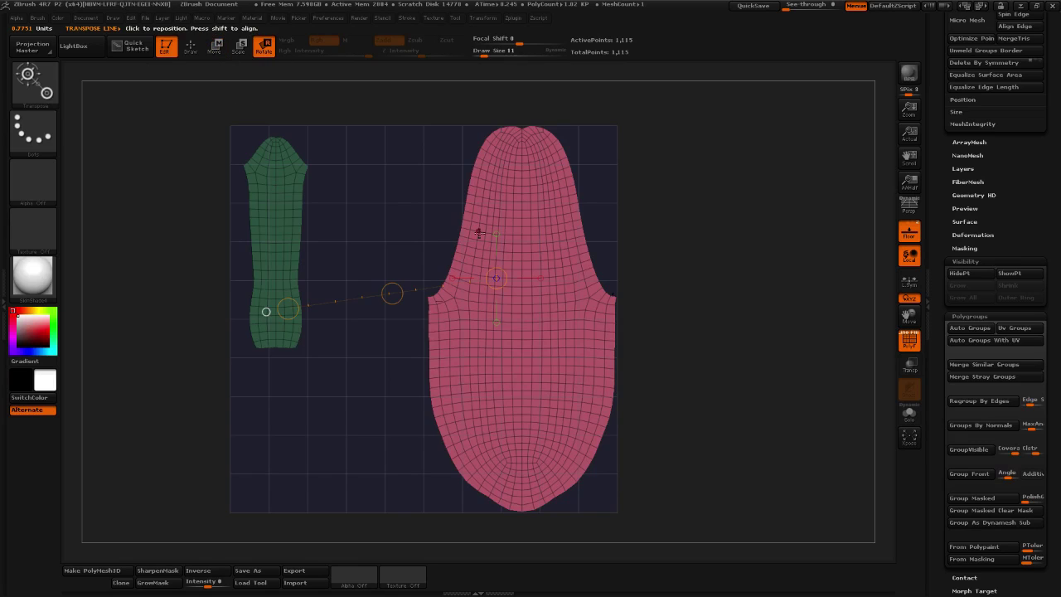
mouse_move(621, 304)
left_mouse_down()
mouse_move(732, 253)
mouse_move(705, 372)
mouse_move(707, 266)
left_mouse_up()
left_click(214, 45)
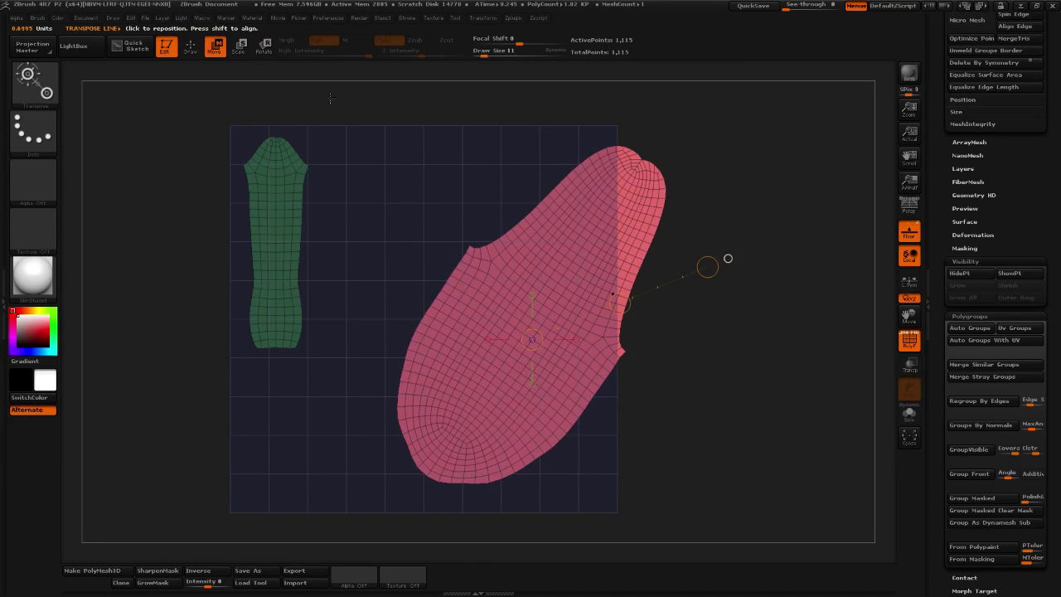
left_click_drag(619, 304, 530, 311)
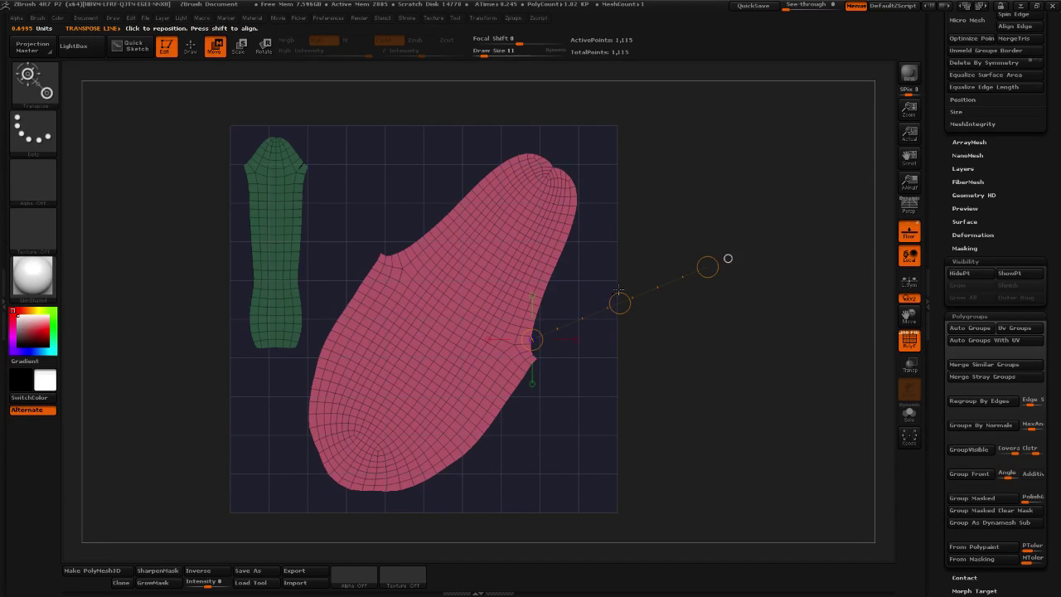
Enlarge the pink island and rotate it slightly further along the diagonal so it fills the UV square
mouse_move(643, 363)
left_mouse_down("alt")
mouse_move(627, 352)
mouse_move(628, 366)
left_mouse_up("alt")
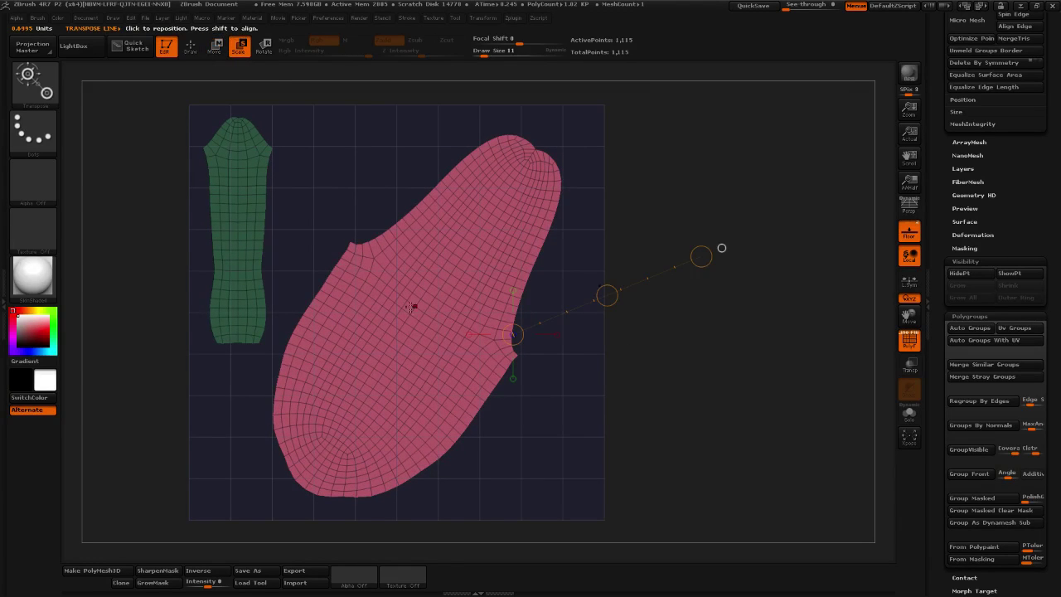
left_click_drag(720, 248, 647, 206)
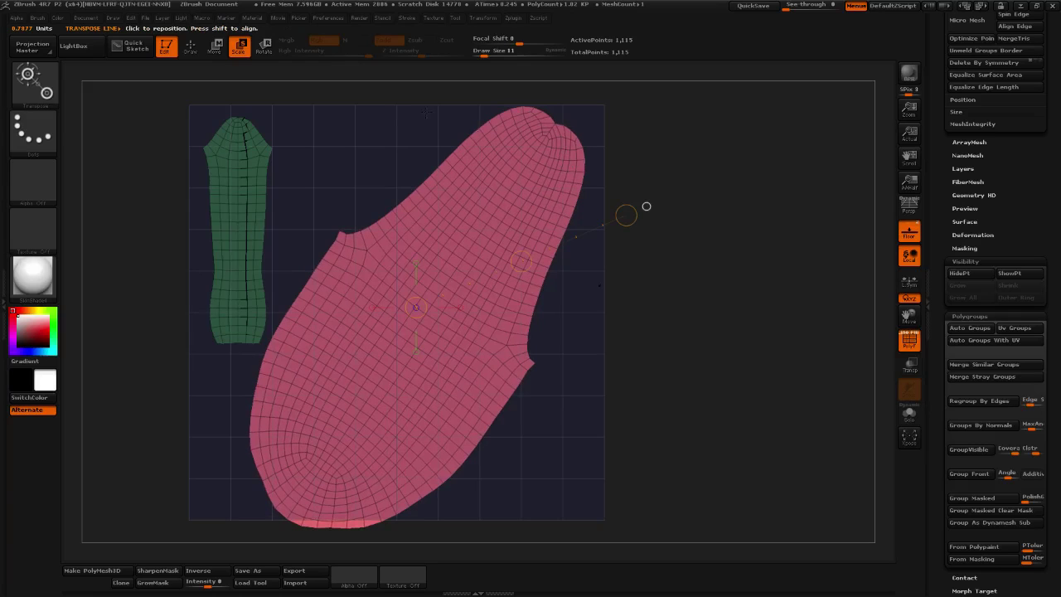
left_click(273, 53)
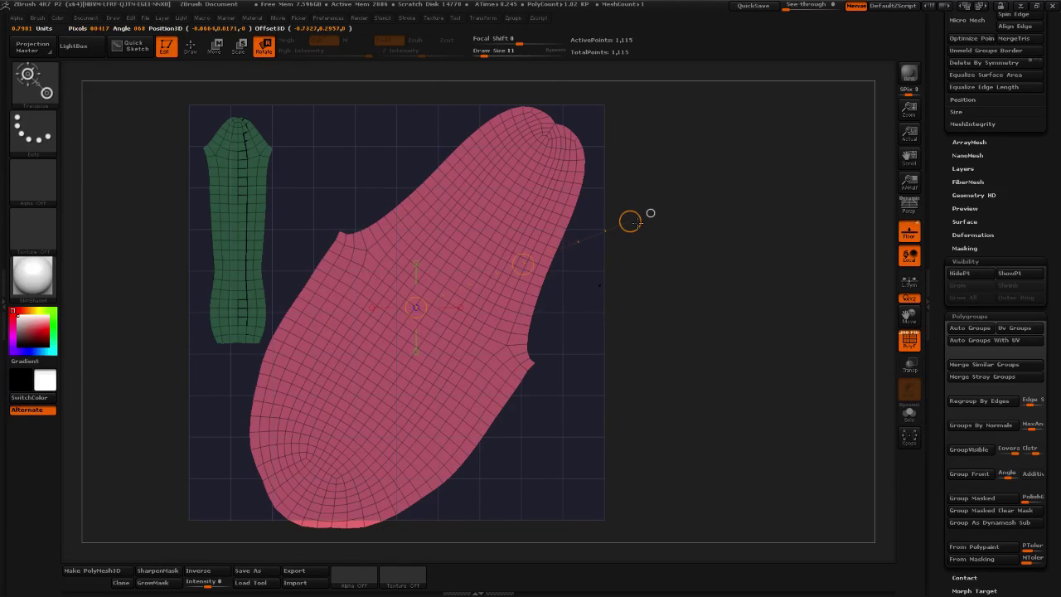
left_click_drag(634, 222, 687, 192)
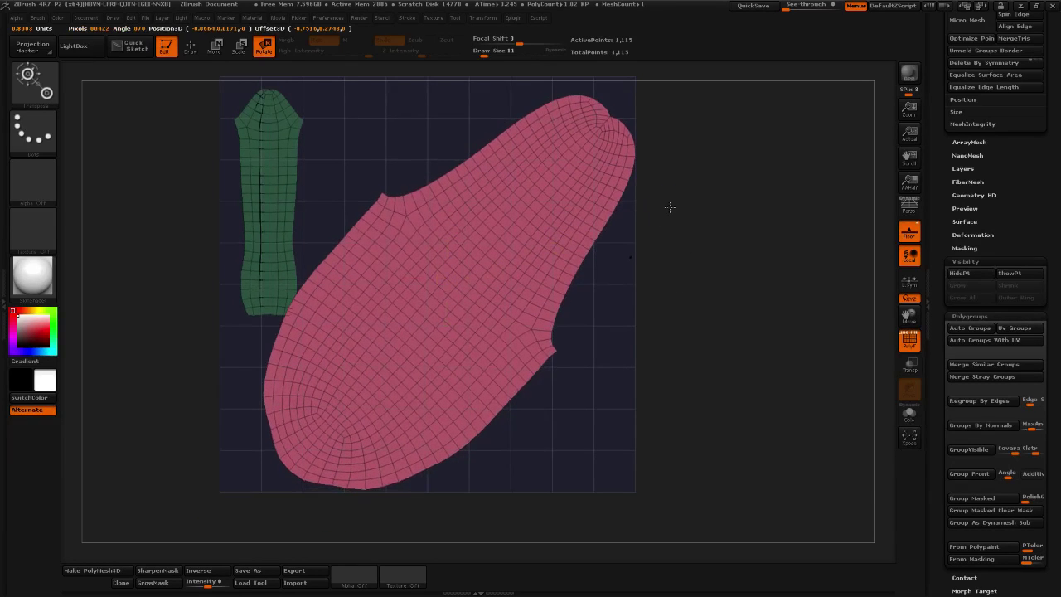
key("w")
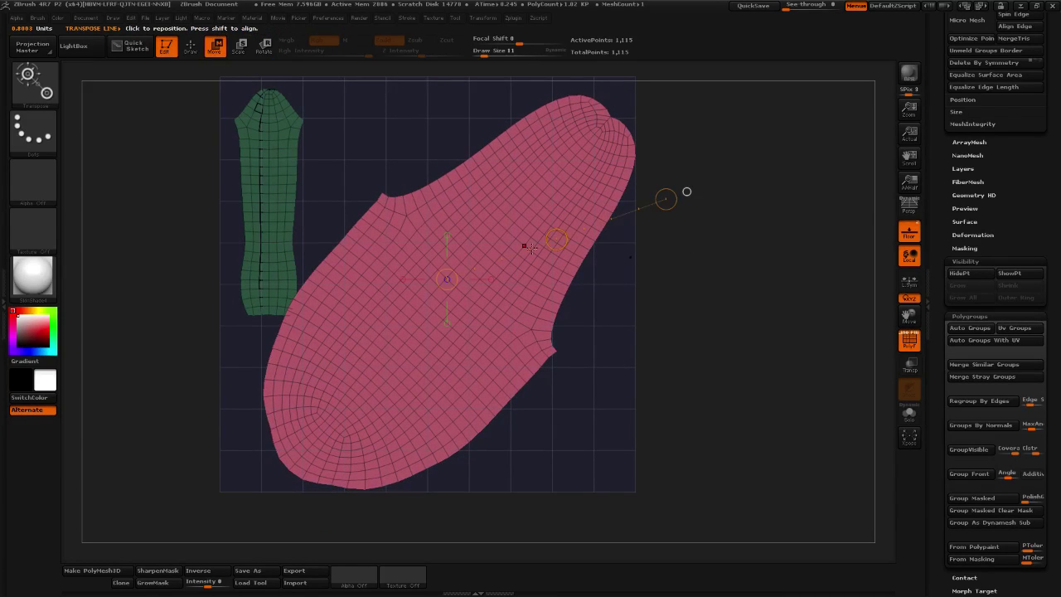
mouse_move(686, 191)
left_mouse_down()
mouse_move(669, 276)
mouse_move(669, 258)
left_mouse_up()
With the pink island masked, tilt the green island parallel to it and move it inside the UV square's upper-left area
mouse_move(263, 250)
left_mouse_down("ctrl")
mouse_move(339, 224)
mouse_move(396, 281)
mouse_move(224, 110)
left_mouse_up("ctrl")
left_click(263, 45)
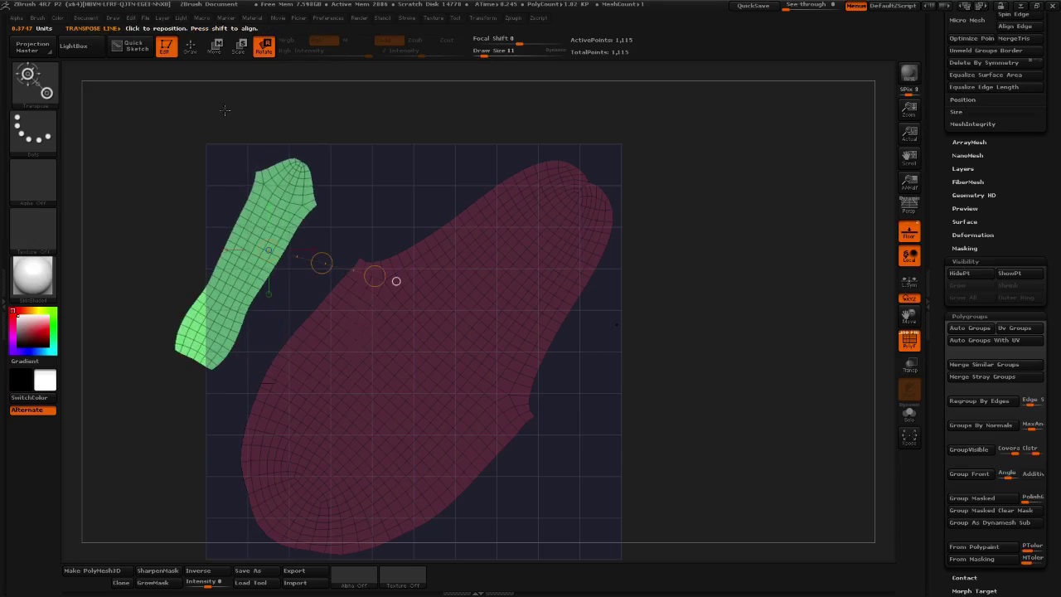
left_click(215, 46)
left_click_drag(396, 280, 401, 235)
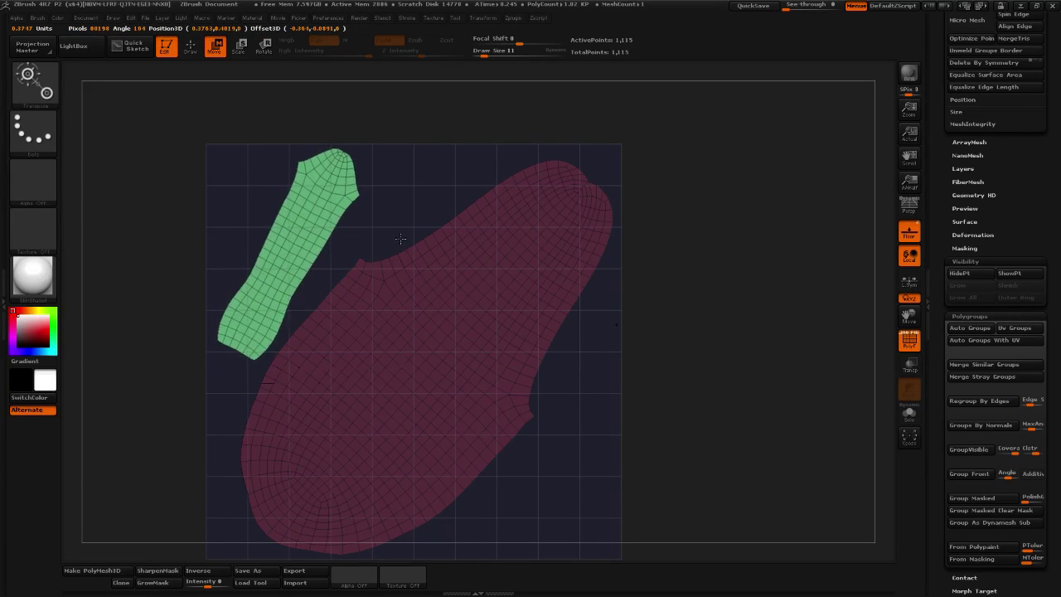
Mask everything except the tiny purple island near the UV square's right edge and lay a Transpose line from it
left_click_drag(722, 298, 622, 304, "alt")
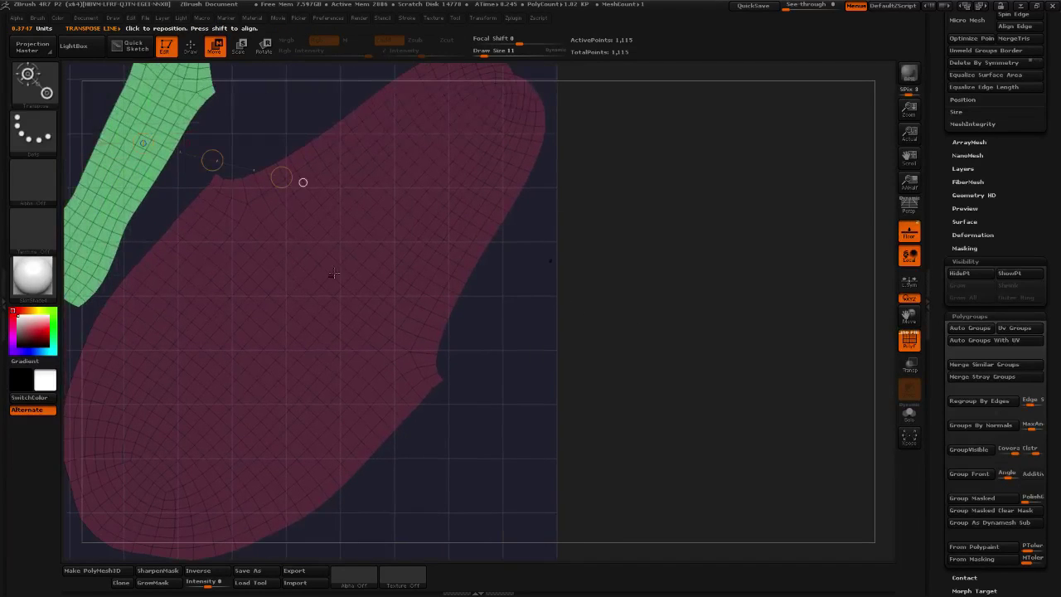
left_click_drag(639, 264, 646, 387, "alt")
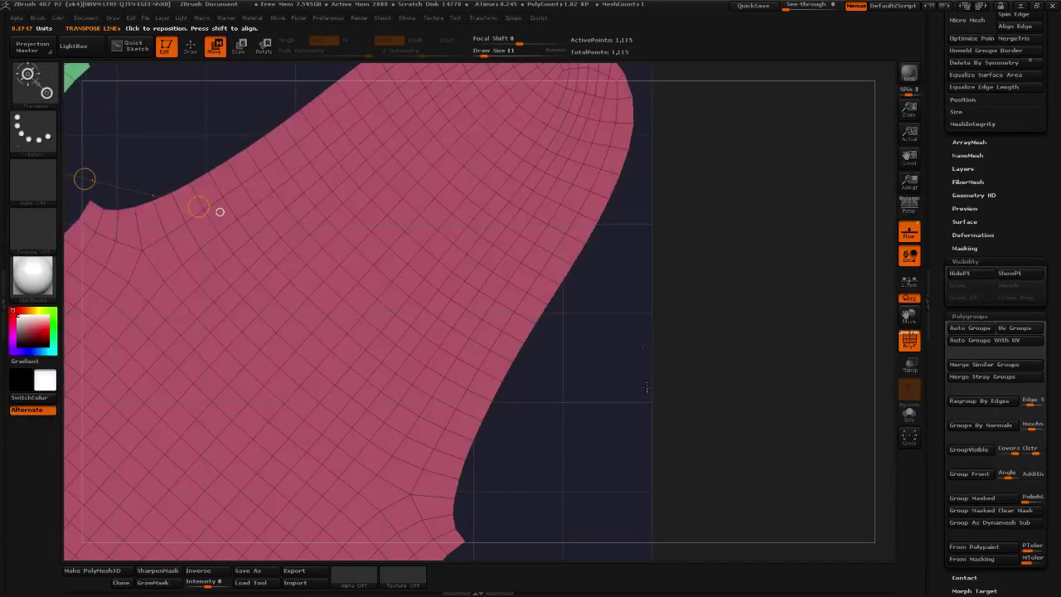
mouse_move(514, 334)
left_mouse_down()
mouse_move(569, 362)
mouse_move(504, 348)
mouse_move(796, 328)
left_mouse_up()
left_click_drag(435, 378, 122, 362, "alt")
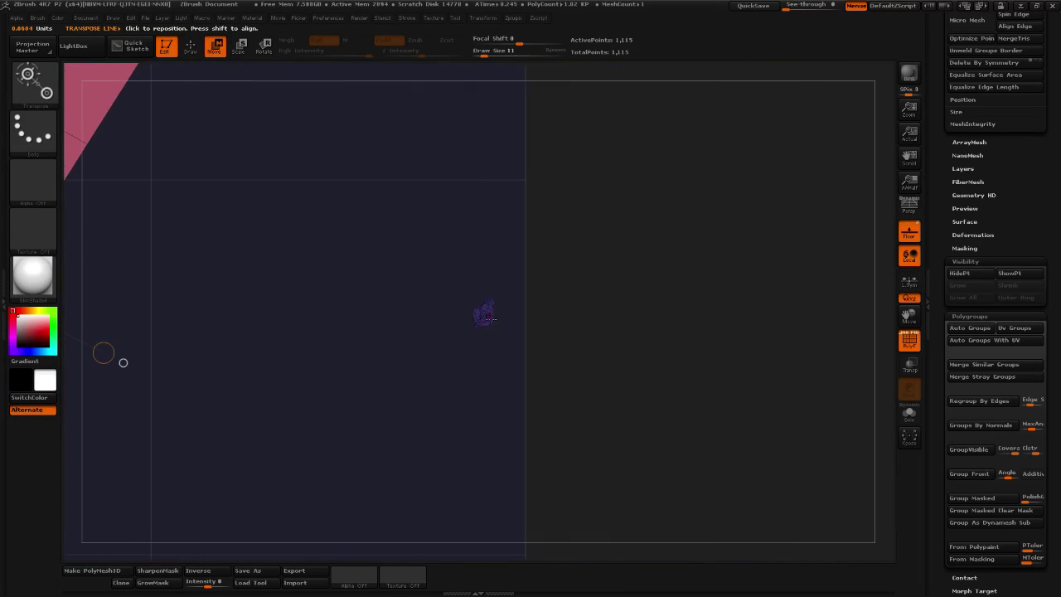
left_click_drag(530, 323, 398, 368, "alt")
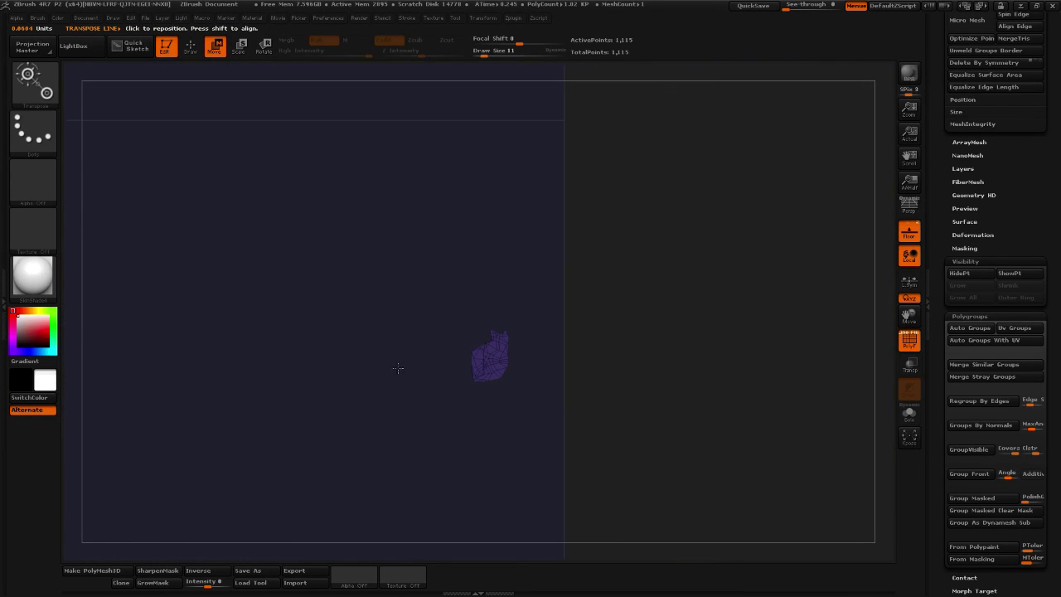
mouse_move(493, 359)
left_mouse_down()
mouse_move(450, 415)
mouse_move(168, 303)
left_mouse_up()
left_click_drag(610, 264, 388, 240, "alt")
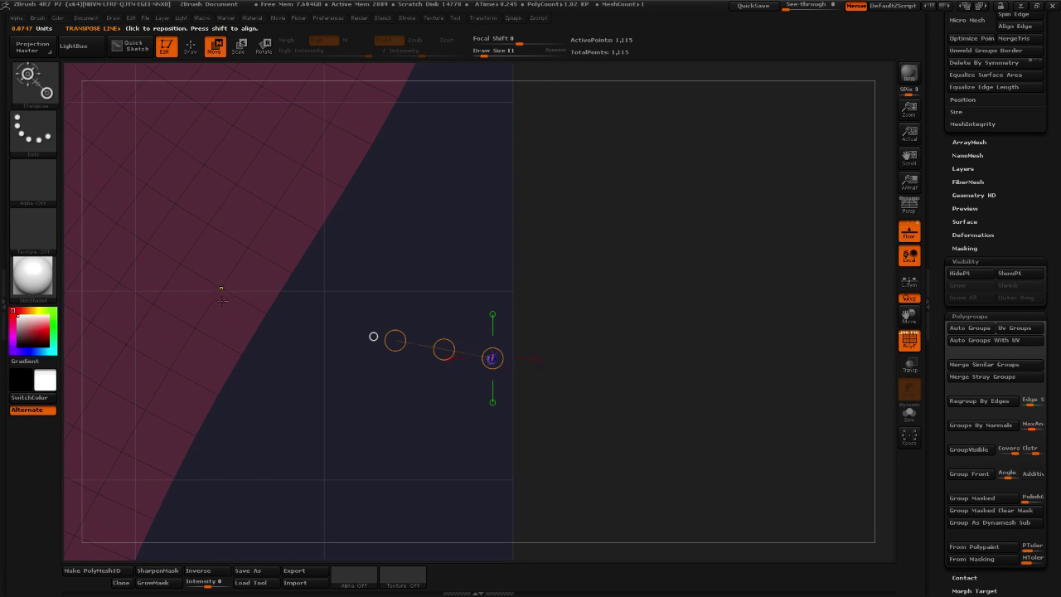
Move the tiny purple island away from the UV square's right edge, toward the pink island
left_click_drag(223, 301, 300, 351, "ctrl")
mouse_move(493, 360)
left_mouse_down()
mouse_move(157, 303)
mouse_move(190, 338)
left_mouse_up()
left_click_drag(577, 283, 706, 270)
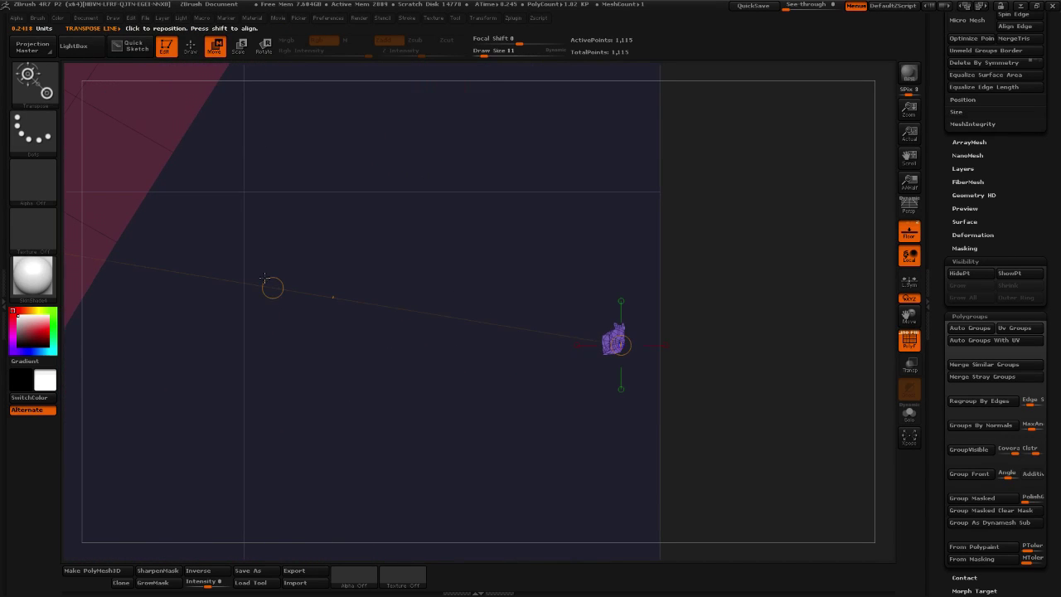
left_click_drag(273, 286, 1, 201)
left_click_drag(427, 245, 500, 248)
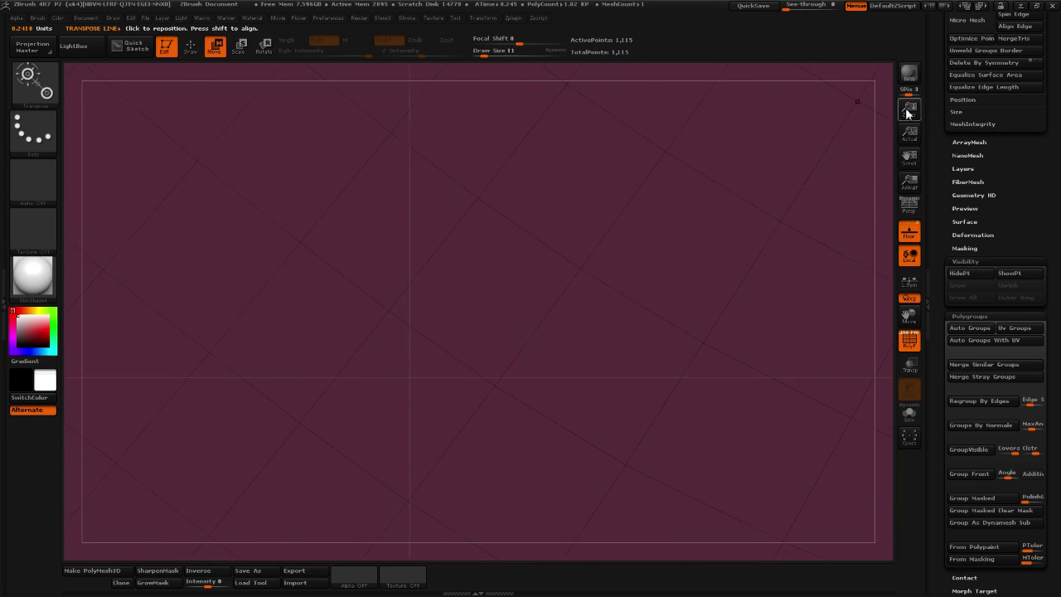
left_click_drag(886, 192, 819, 414)
Scale up the purple island and shift it slightly down and right within the gap beside the pink island
left_click_drag(457, 293, 73, 169)
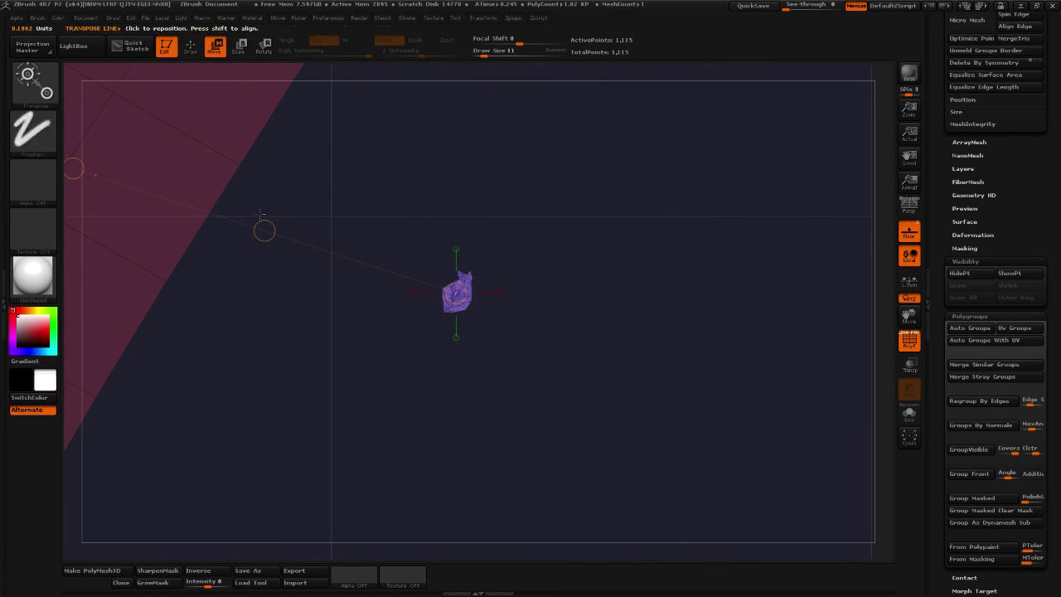
left_click(238, 47)
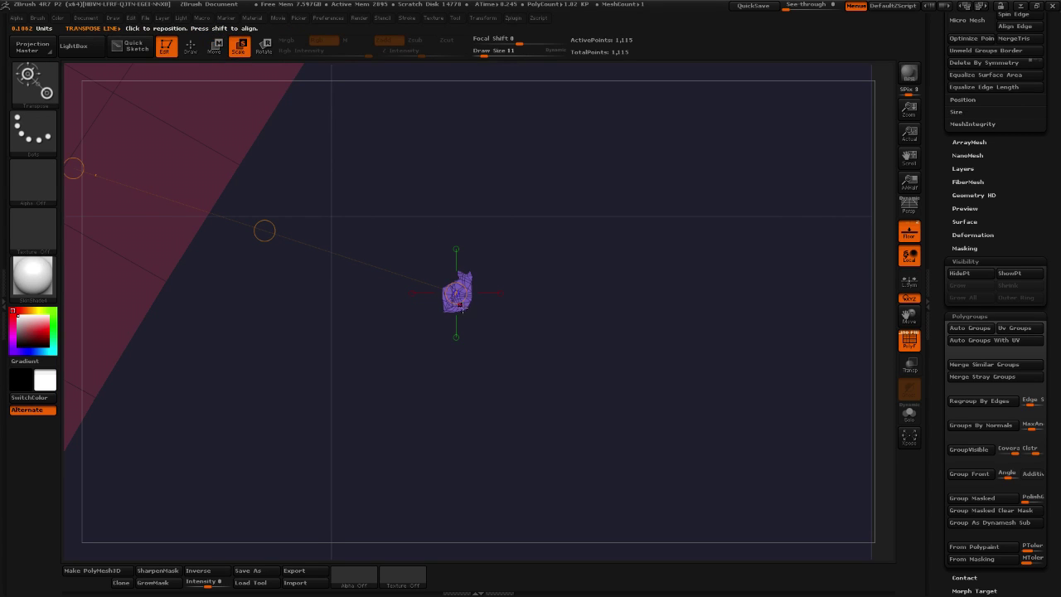
left_click_drag(460, 305, 559, 304)
left_click_drag(463, 338, 509, 365)
key("w")
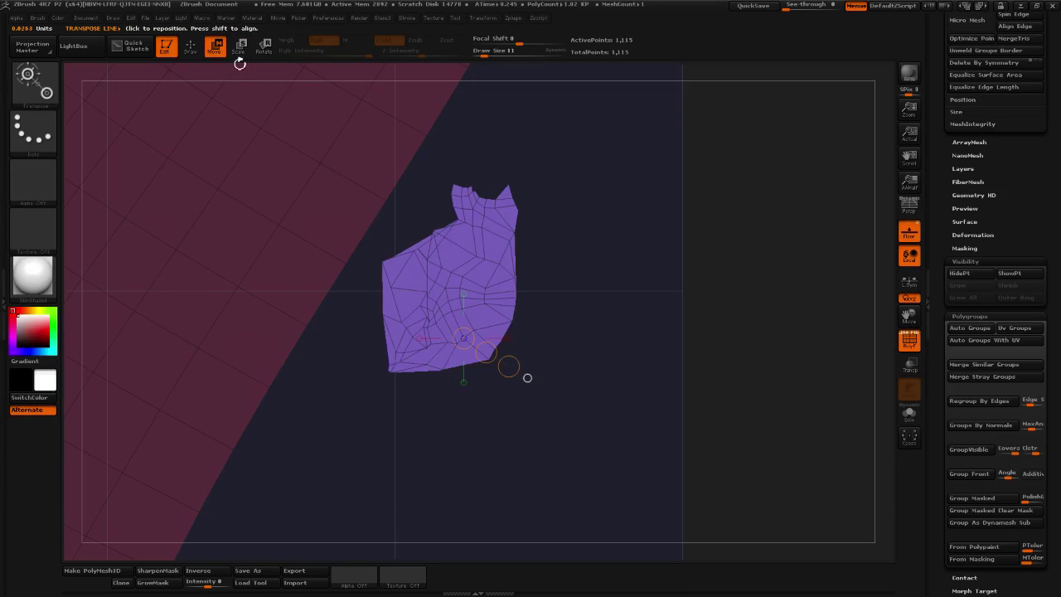
mouse_move(481, 285)
left_mouse_down()
mouse_move(585, 296)
mouse_move(556, 307)
mouse_move(568, 336)
left_mouse_up()
Smooth the purple island's uneven mesh with the Smooth brush at draw size 105
key("q")
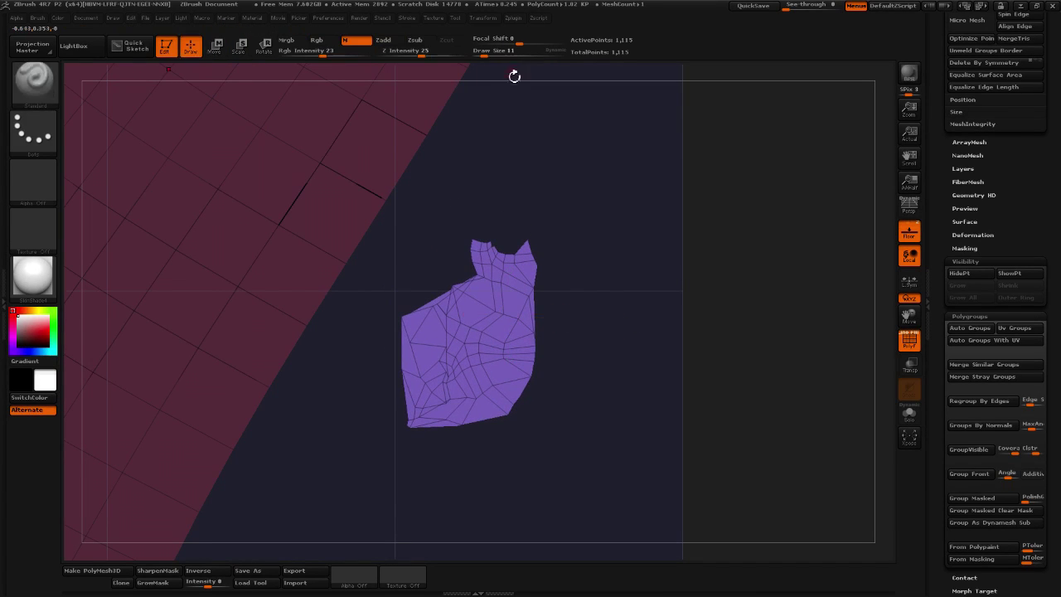
key("shift")
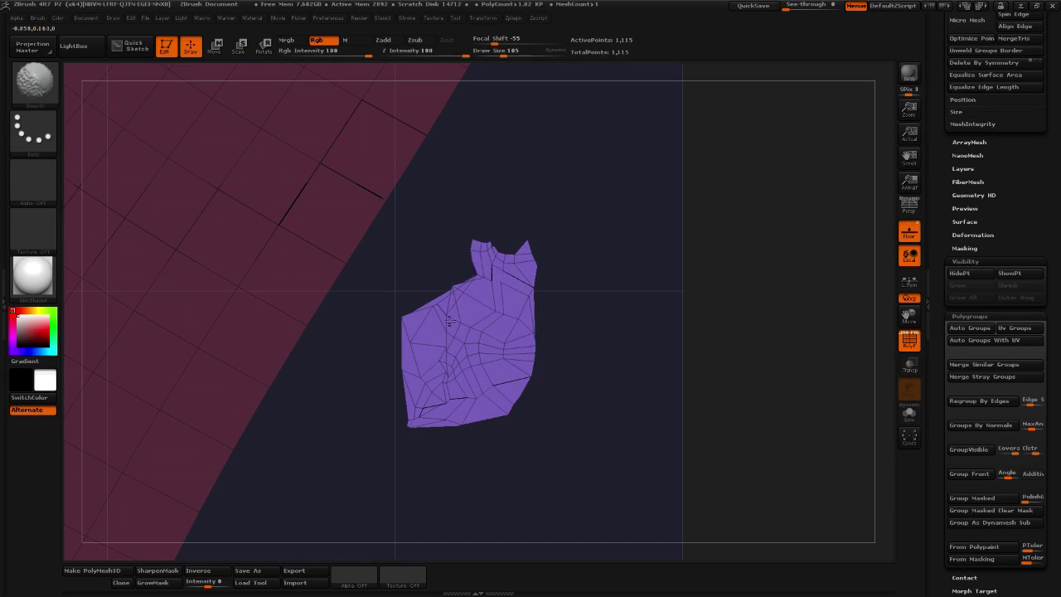
left_click_drag(454, 348, 441, 339, "shift")
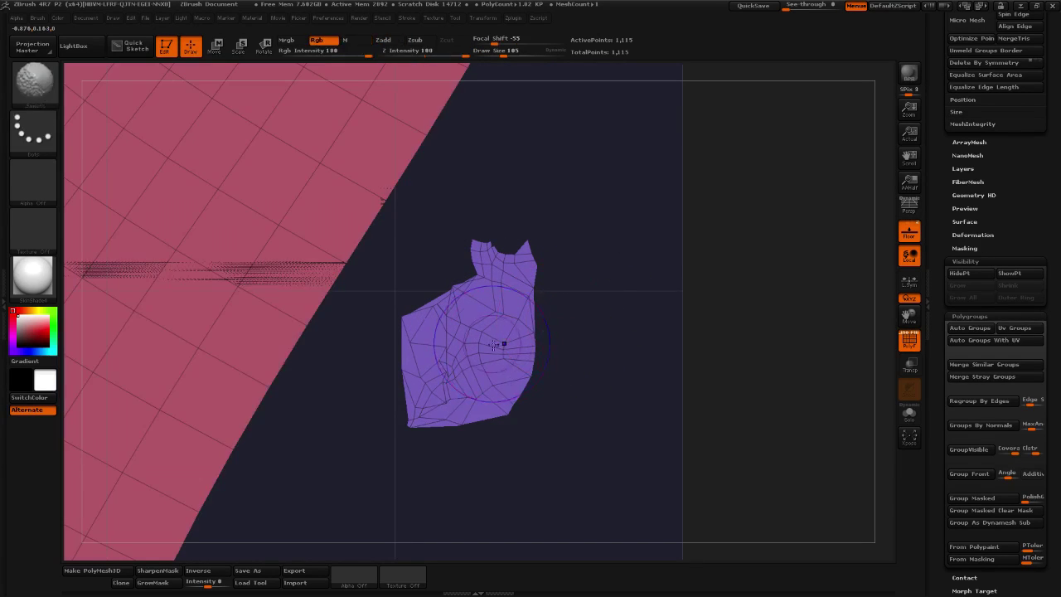
left_click_drag(495, 343, 476, 341, "shift")
left_click_drag(608, 331, 555, 343)
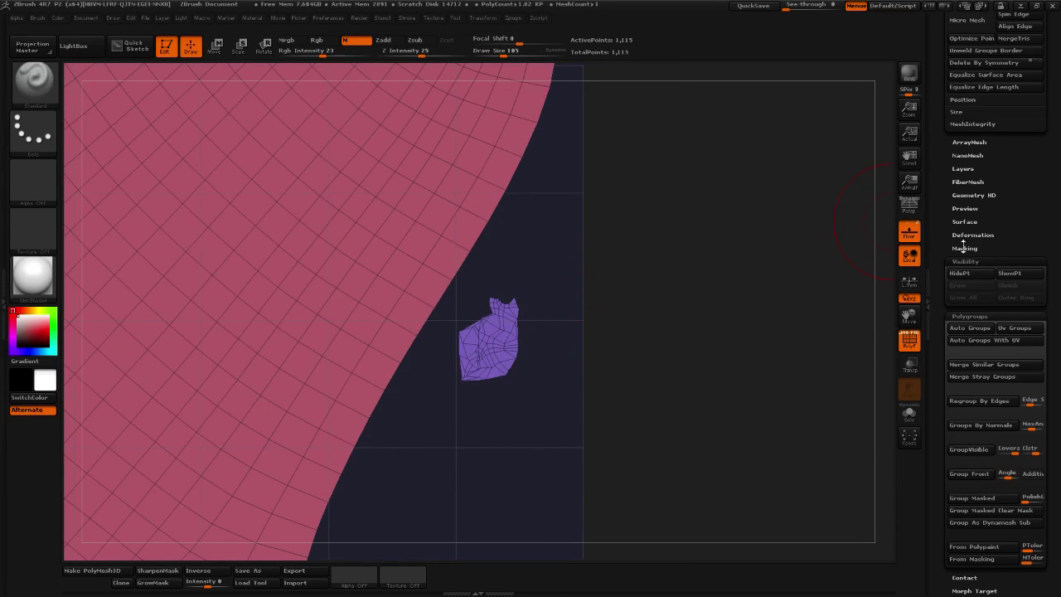
Unflatten the claw clone with UV Master and hide part of it to inspect the inner surface of the green polygroup
left_click(513, 17)
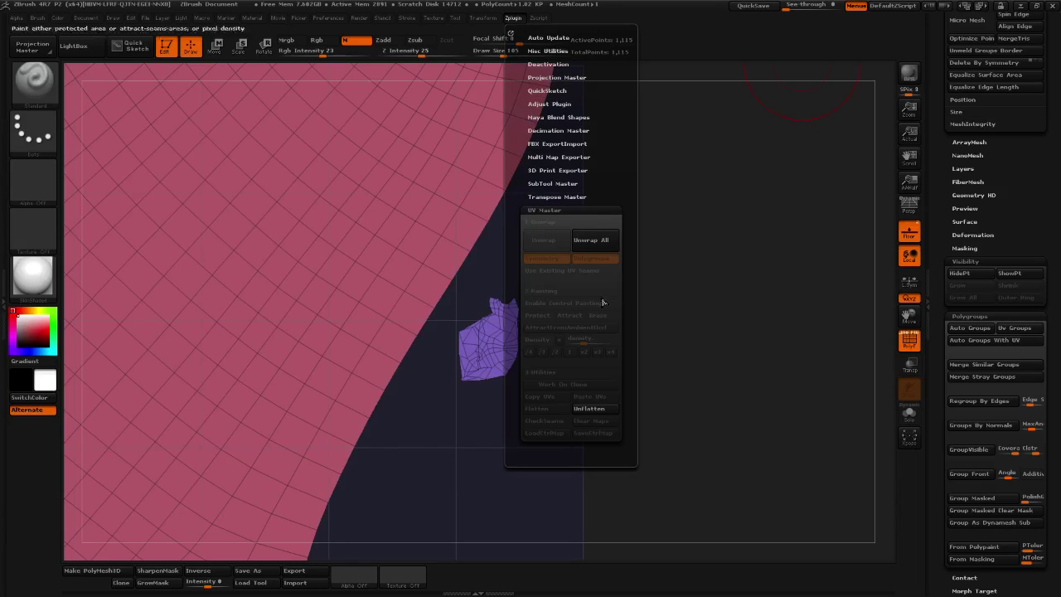
left_click(596, 407)
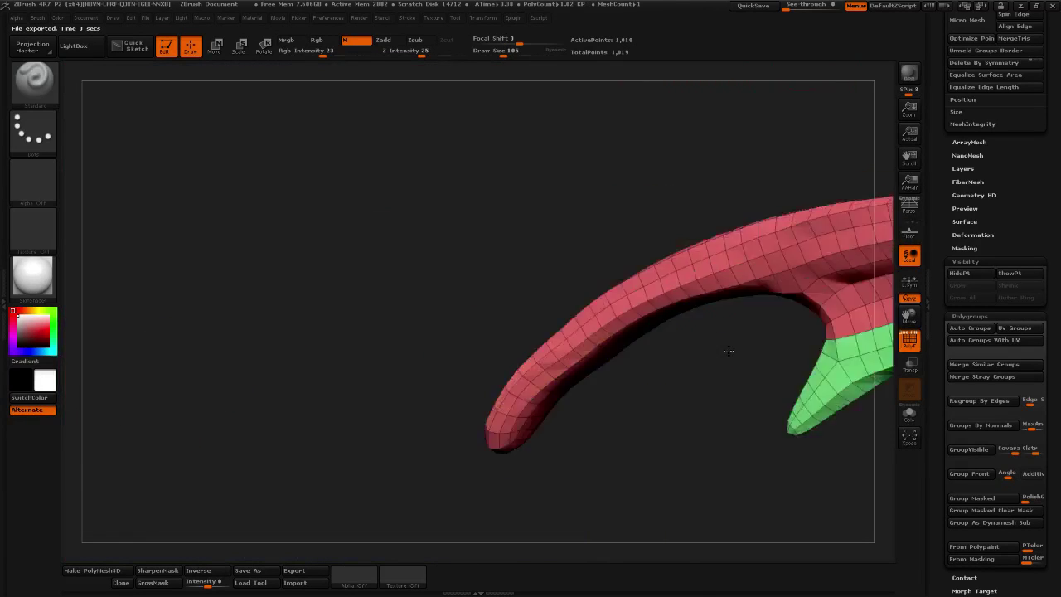
left_click_drag(742, 353, 708, 349)
left_click_drag(788, 310, 724, 218)
mouse_move(704, 258)
left_mouse_down("ctrl+shift")
mouse_move(741, 189)
mouse_move(608, 99)
mouse_move(714, 290)
mouse_move(695, 328)
mouse_move(674, 307)
mouse_move(801, 423)
left_mouse_up("ctrl+shift")
left_click_drag(811, 303, 714, 320, "alt")
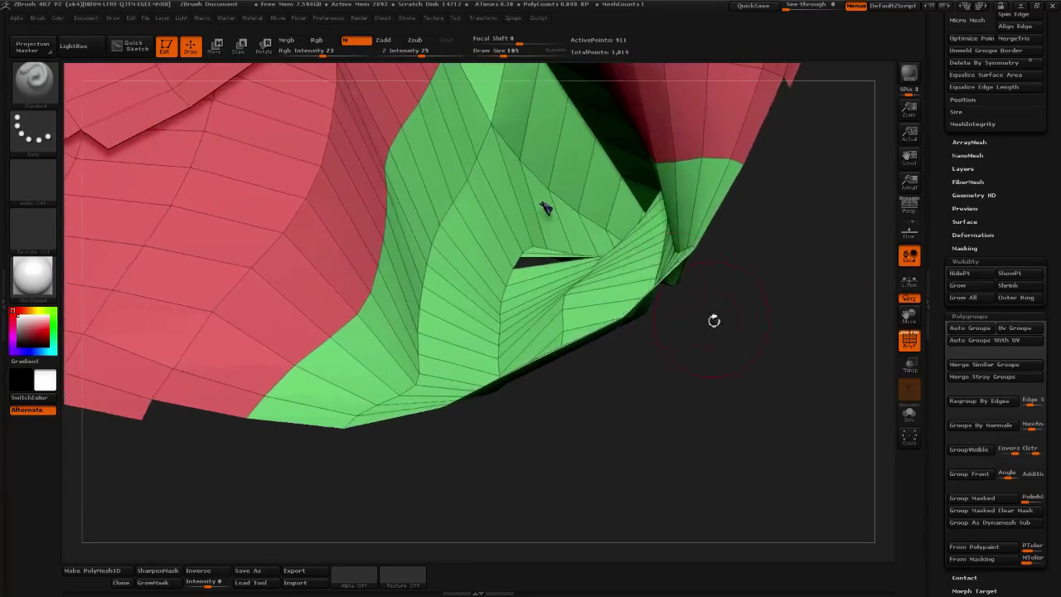
mouse_move(545, 209)
left_mouse_down("alt")
mouse_move(460, 279)
mouse_move(400, 363)
mouse_move(411, 348)
mouse_move(400, 300)
mouse_move(451, 281)
mouse_move(325, 287)
left_mouse_up("alt")
Switch to the multi-subtool 4_2 tool and bring its claw into view
left_click_drag(933, 147, 951, 347)
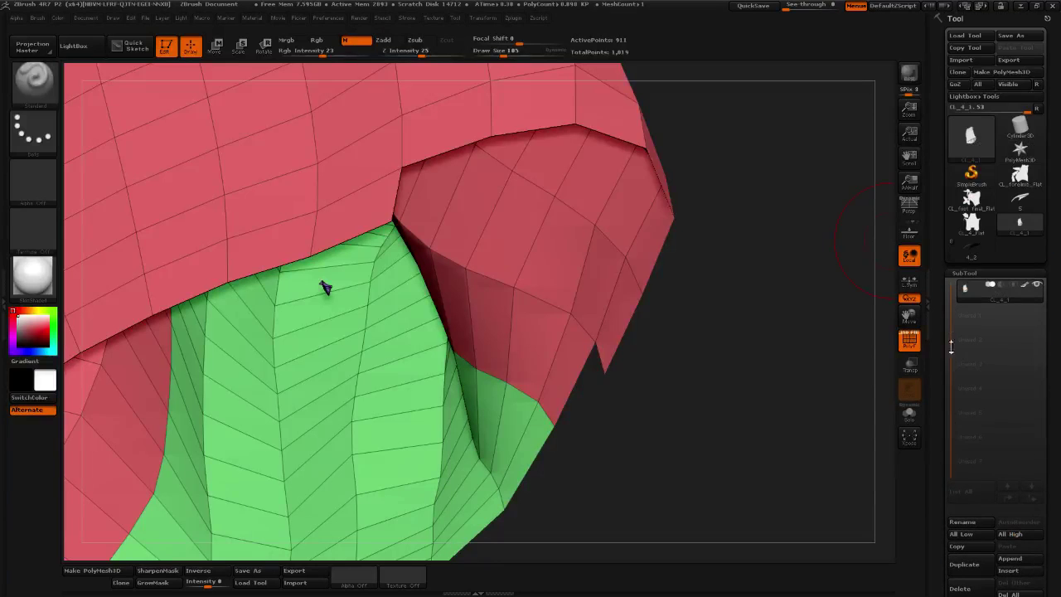
left_click(982, 252)
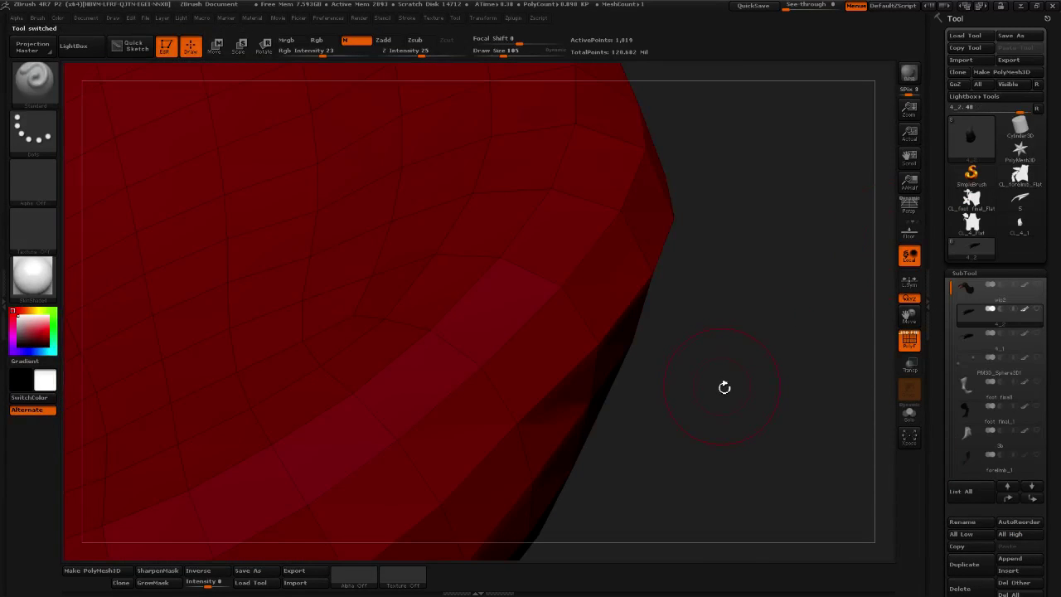
left_click_drag(725, 387, 738, 378)
Raise the 4_2 claw to subdivision level 8 and delete its lower subdivision levels
left_click_drag(817, 486, 947, 221)
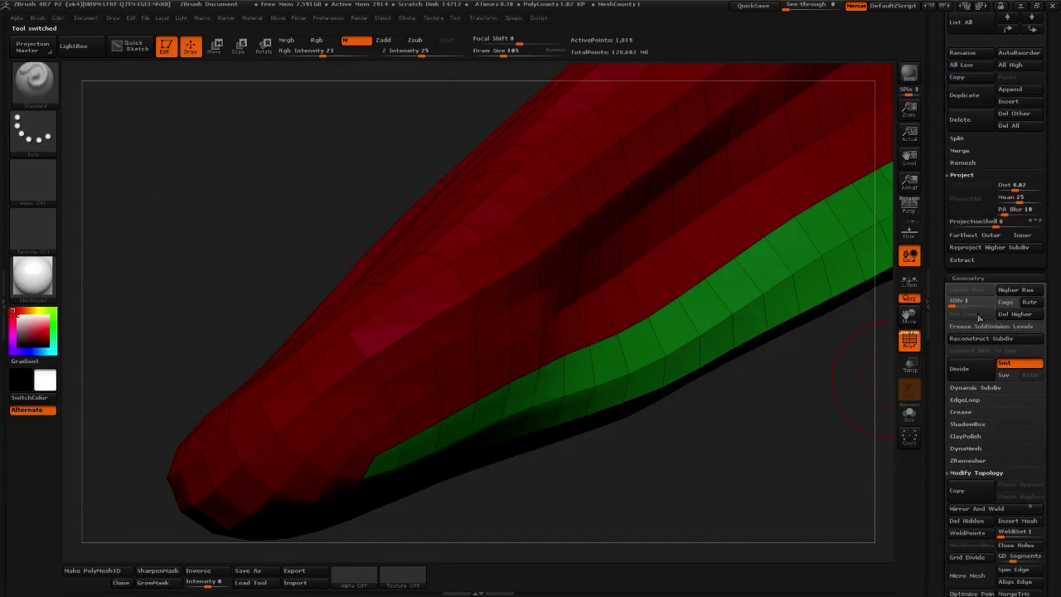
left_click(977, 326)
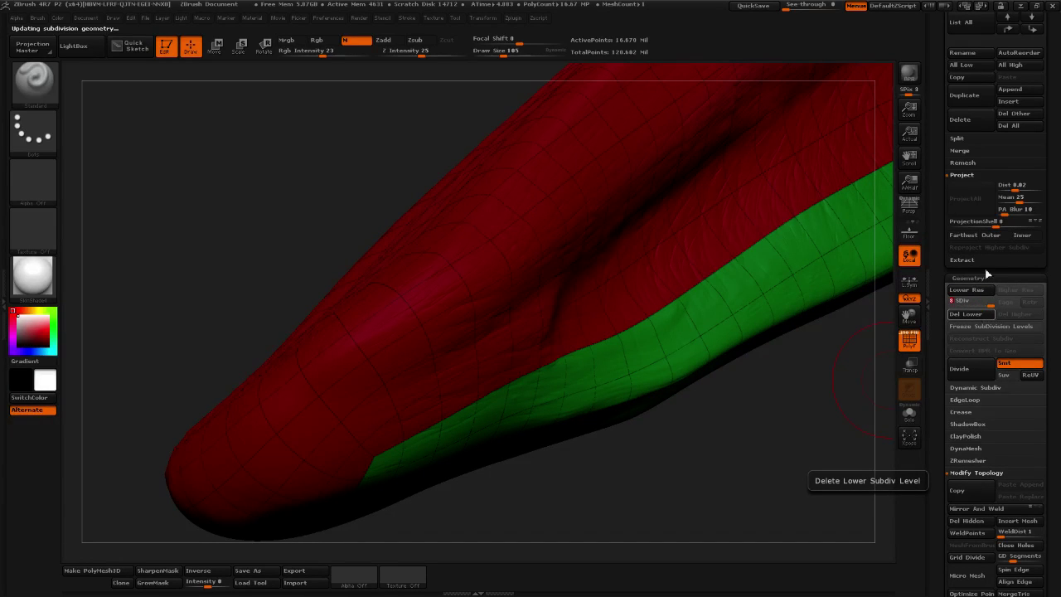
left_click_drag(939, 341, 942, 266)
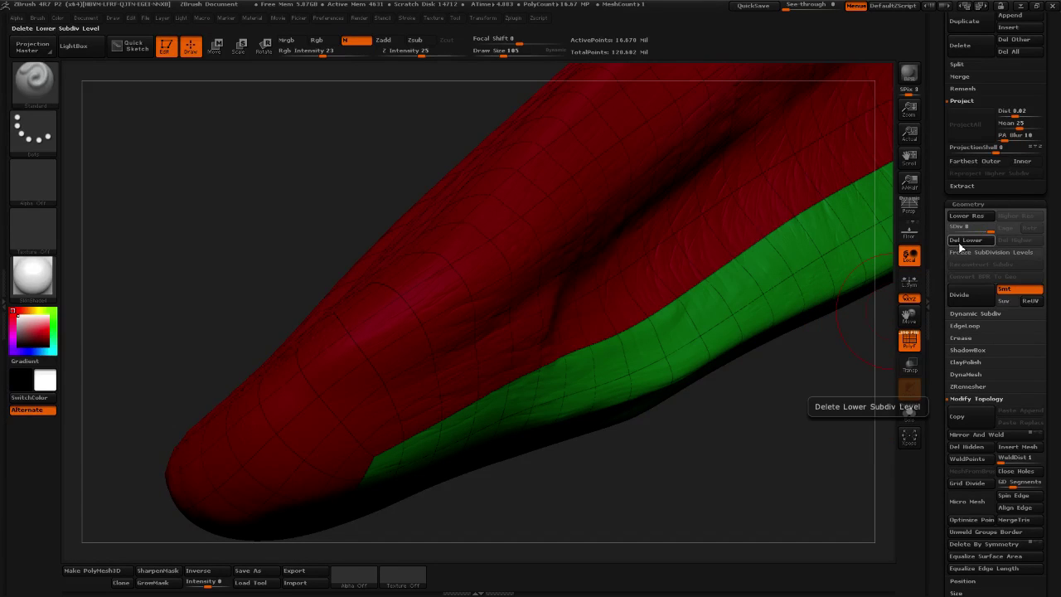
left_click(964, 240)
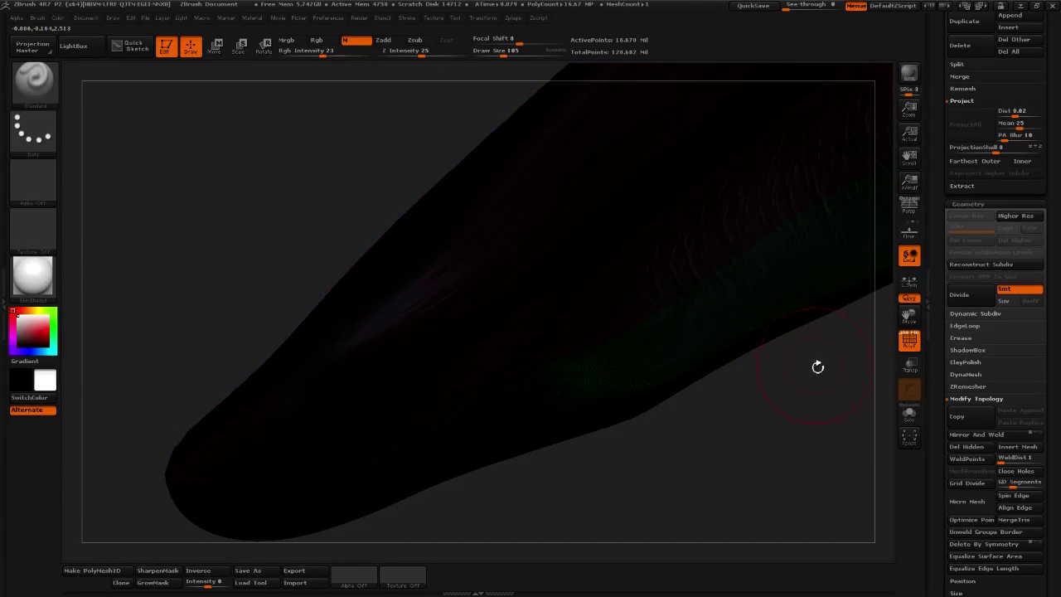
Isolate the claw's tip with a lasso selection and invert the visibility to expose the inside of the remaining claw
left_click_drag(616, 442, 555, 462)
mouse_move(646, 377)
left_mouse_down()
mouse_move(663, 374)
mouse_move(533, 436)
mouse_move(542, 442)
mouse_move(576, 377)
mouse_move(450, 509)
mouse_move(187, 462)
mouse_move(154, 245)
mouse_move(189, 209)
mouse_move(607, 296)
left_mouse_up()
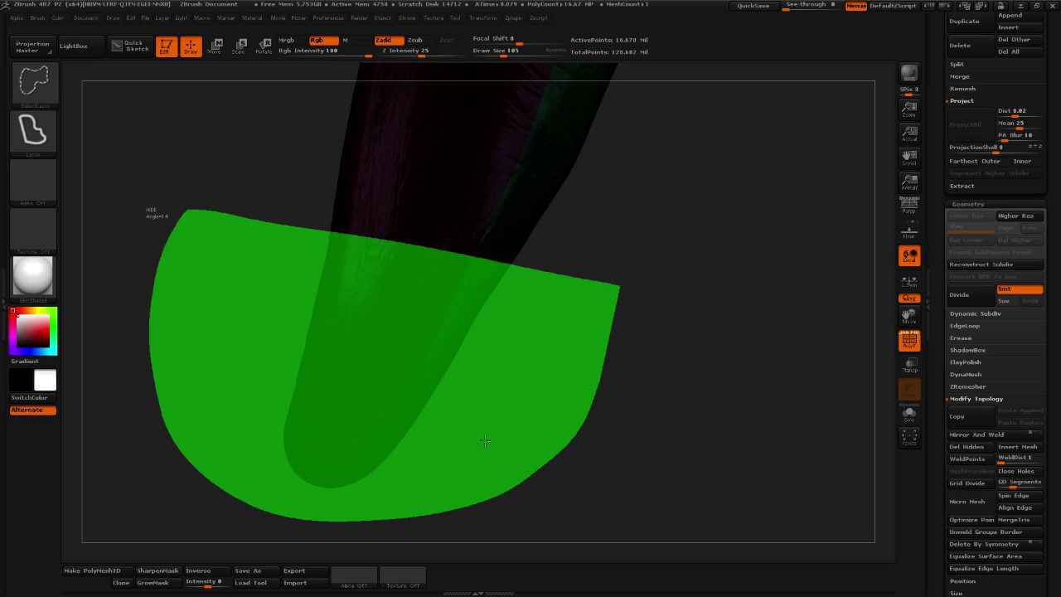
mouse_move(518, 332)
left_mouse_down("ctrl+shift")
mouse_move(528, 324)
mouse_move(548, 398)
mouse_move(546, 450)
mouse_move(578, 356)
mouse_move(563, 417)
left_mouse_up("ctrl+shift")
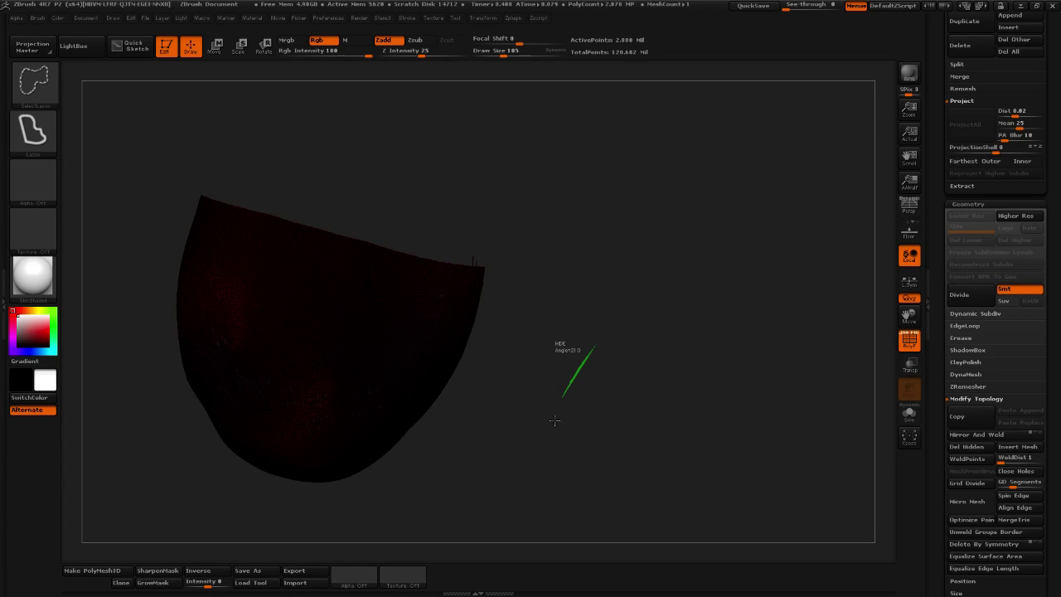
mouse_move(550, 422)
left_mouse_down("ctrl+shift")
mouse_move(583, 309)
mouse_move(568, 310)
left_mouse_up("ctrl+shift")
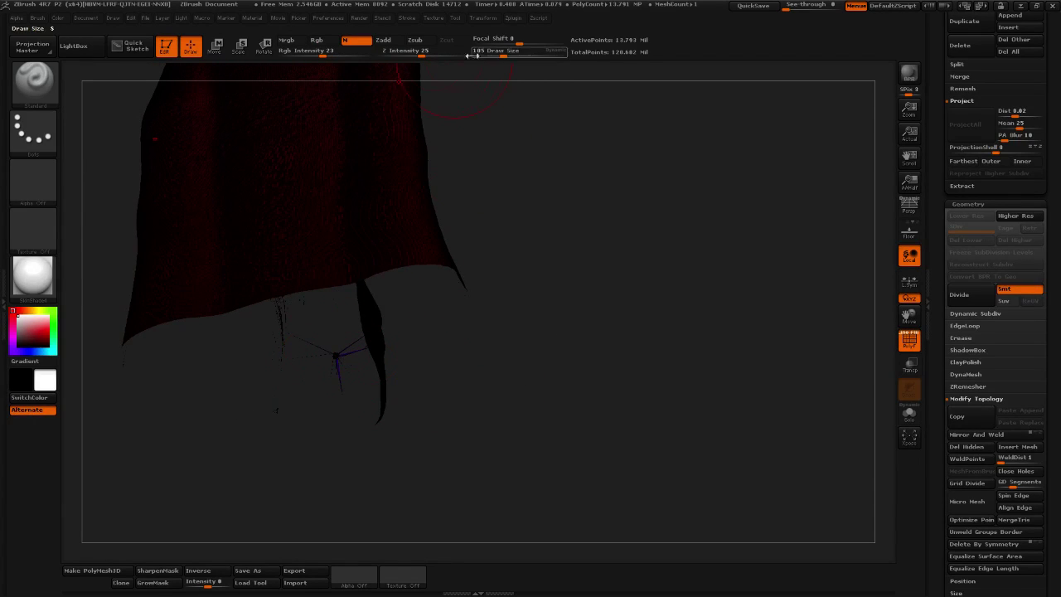
Set the draw size to 14 and move the stray spiky geometry out of the claw's interior with a Transpose line
left_click_drag(502, 55, 484, 55)
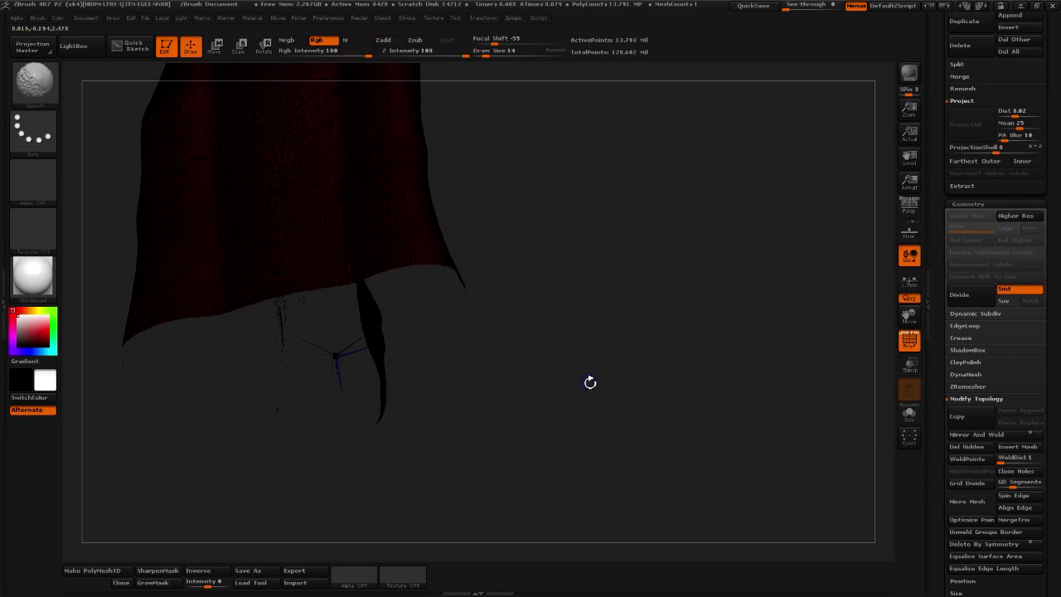
left_click_drag(589, 384, 586, 400, "shift")
mouse_move(602, 364)
left_mouse_down()
mouse_move(597, 395)
mouse_move(613, 386)
mouse_move(688, 439)
left_mouse_up()
left_click(216, 46)
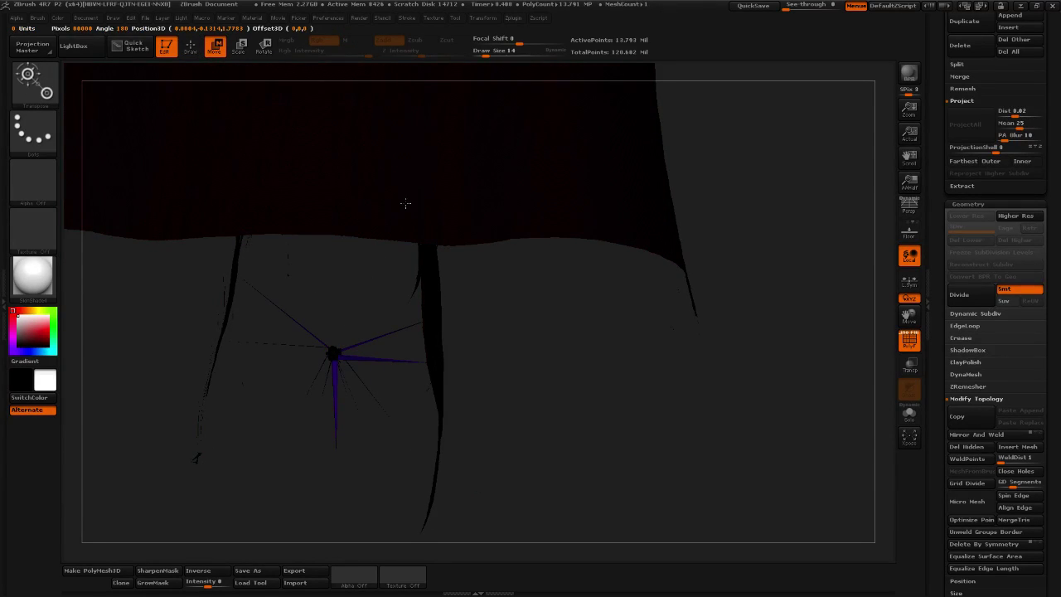
left_click_drag(337, 355, 402, 207)
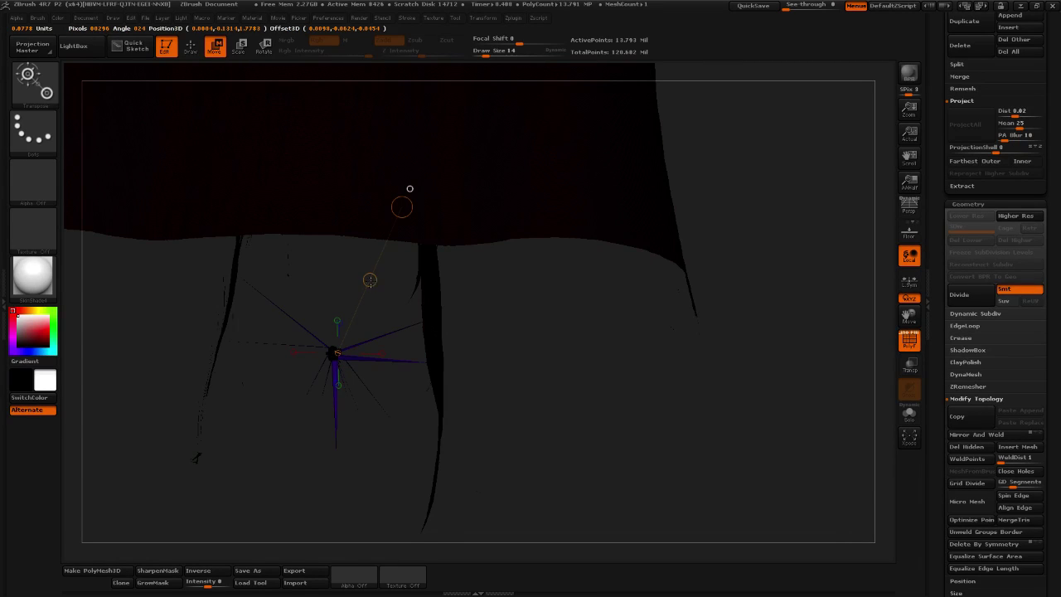
left_click_drag(392, 285, 899, 349)
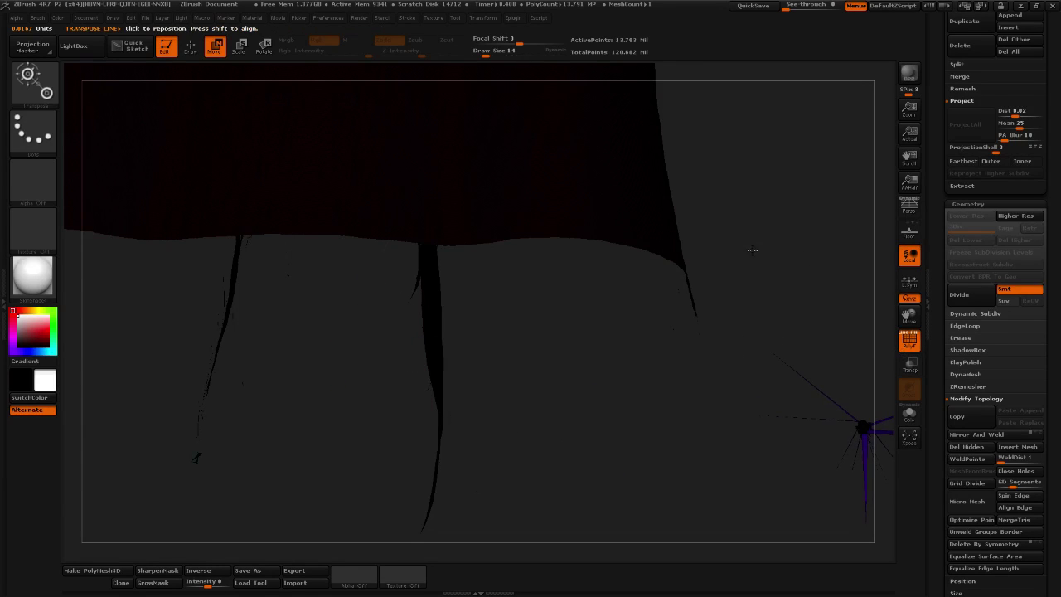
Draw a new Transpose line beside the displaced spiky cluster and unhide the whole claw
mouse_move(753, 251)
left_mouse_down("alt")
mouse_move(414, 226)
mouse_move(379, 213)
left_mouse_up("alt")
left_click_drag(438, 385, 533, 327)
left_click_drag(485, 356, 639, 327)
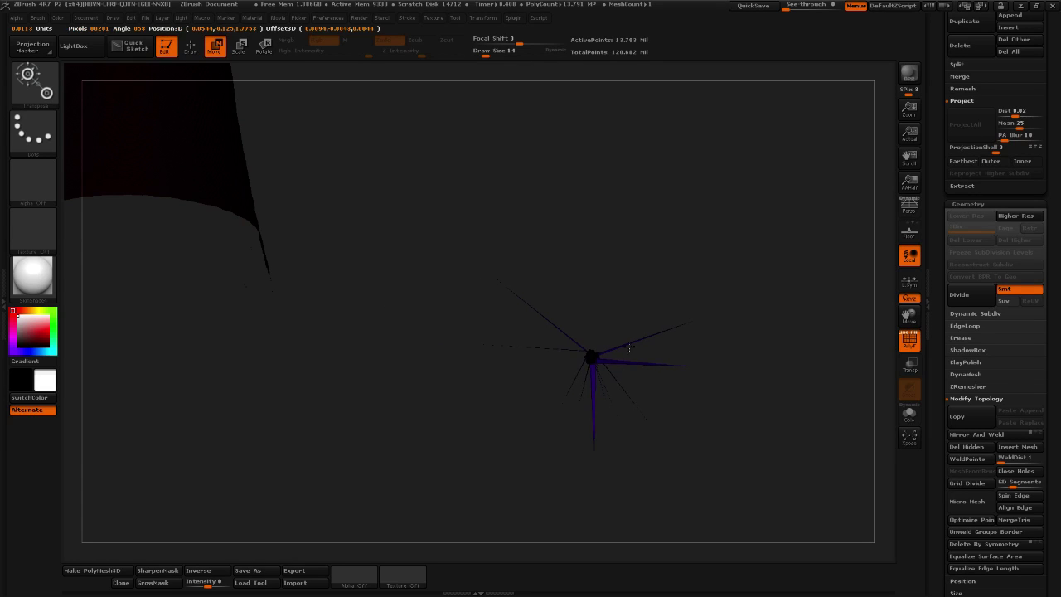
key("ctrl")
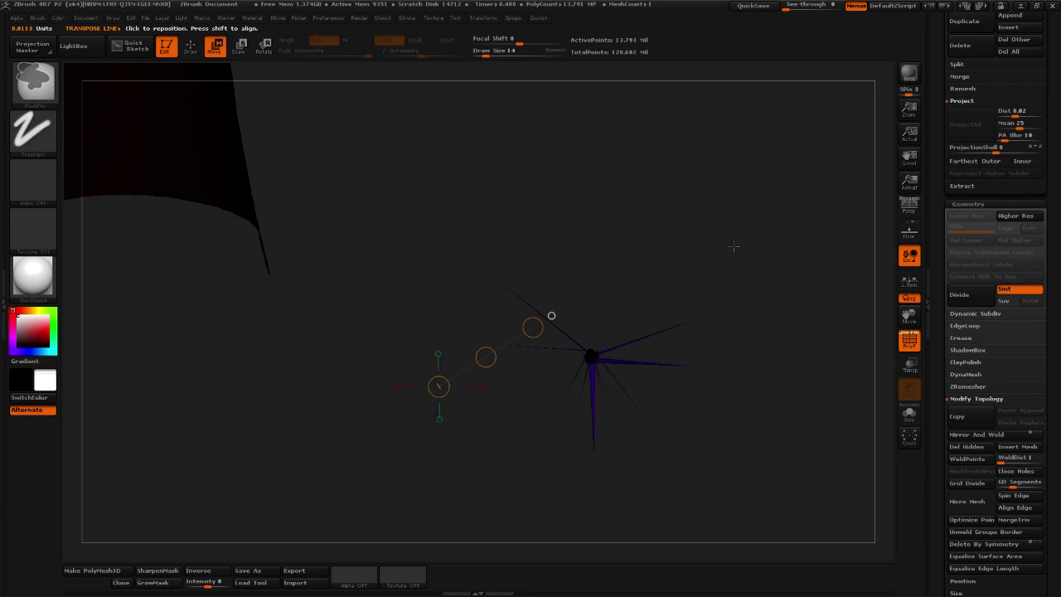
key("ctrl+shift")
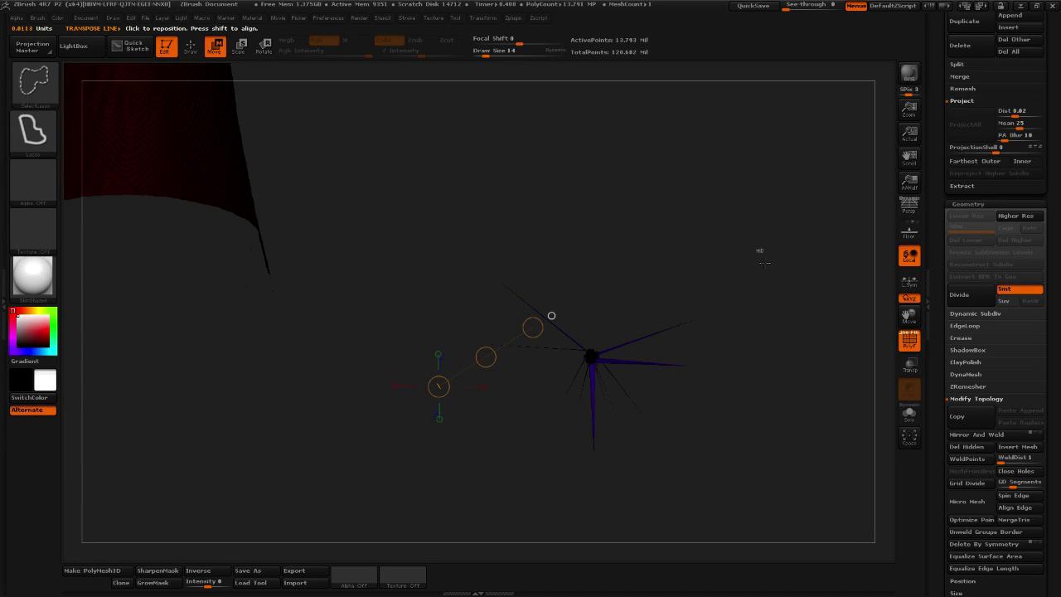
left_click(764, 263, "ctrl+shift")
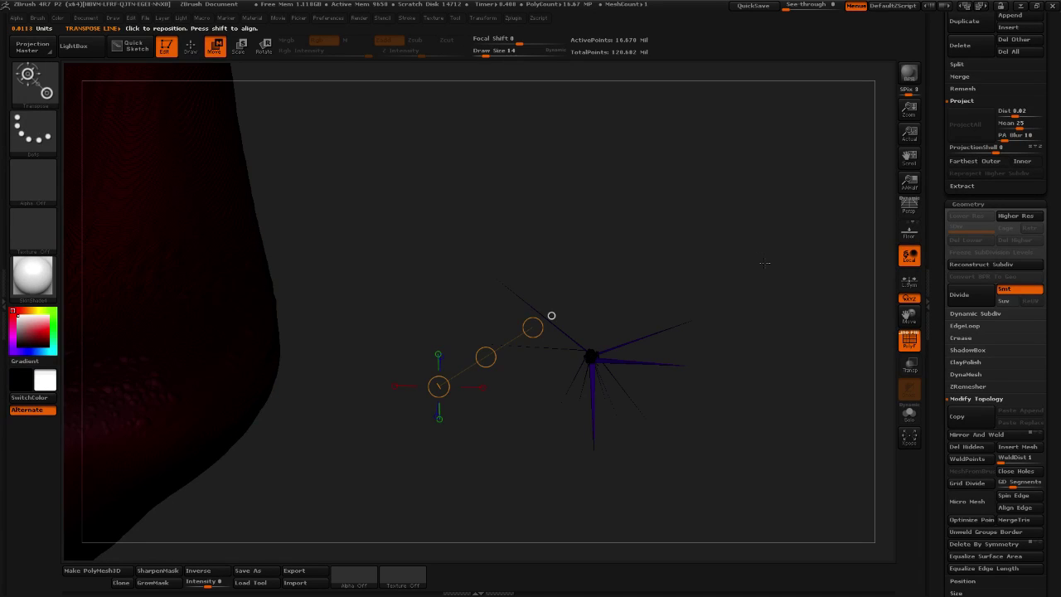
Hide the displaced spiky cluster with a lasso selection and delete the hidden geometry from the claw
mouse_move(696, 281)
left_mouse_down()
mouse_move(704, 283)
mouse_move(634, 266)
mouse_move(639, 383)
mouse_move(530, 435)
mouse_move(437, 406)
mouse_move(444, 303)
mouse_move(543, 251)
left_mouse_up()
key("ctrl+shift")
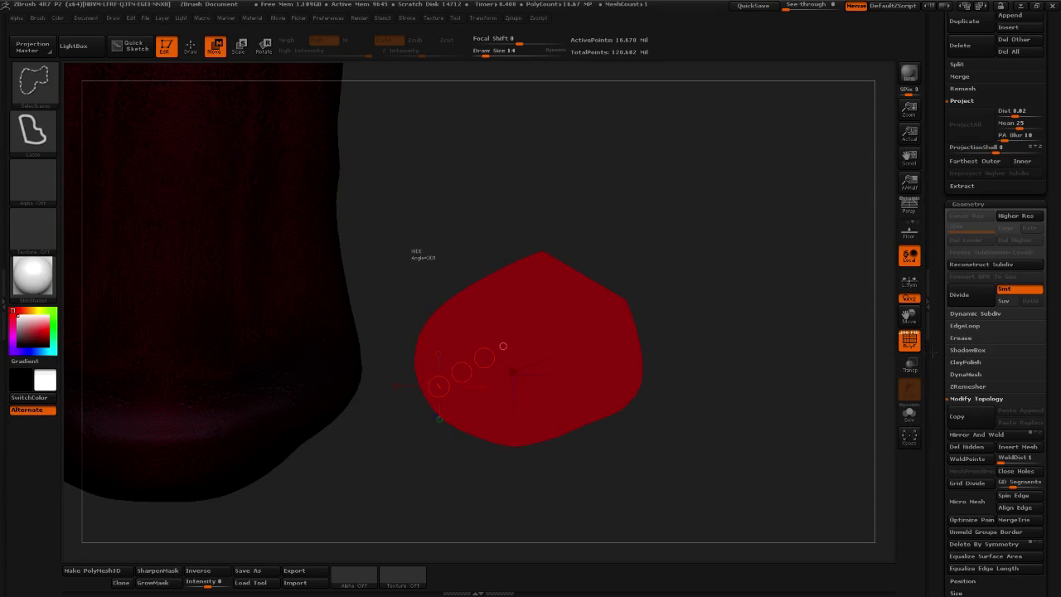
left_click_drag(440, 419, 435, 414, "ctrl+alt+shift")
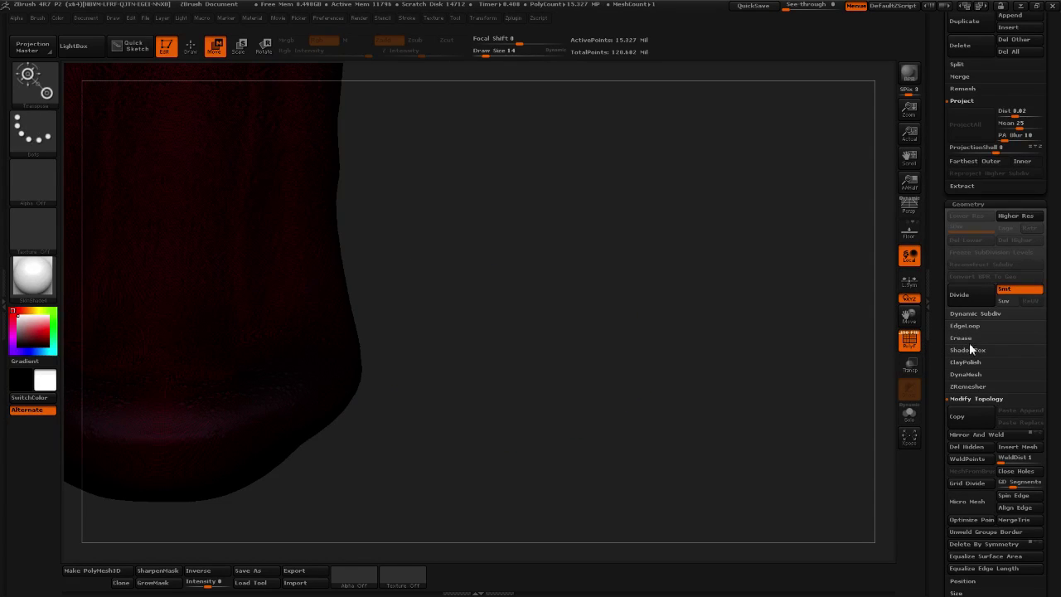
scroll(946, 315, "down", 5)
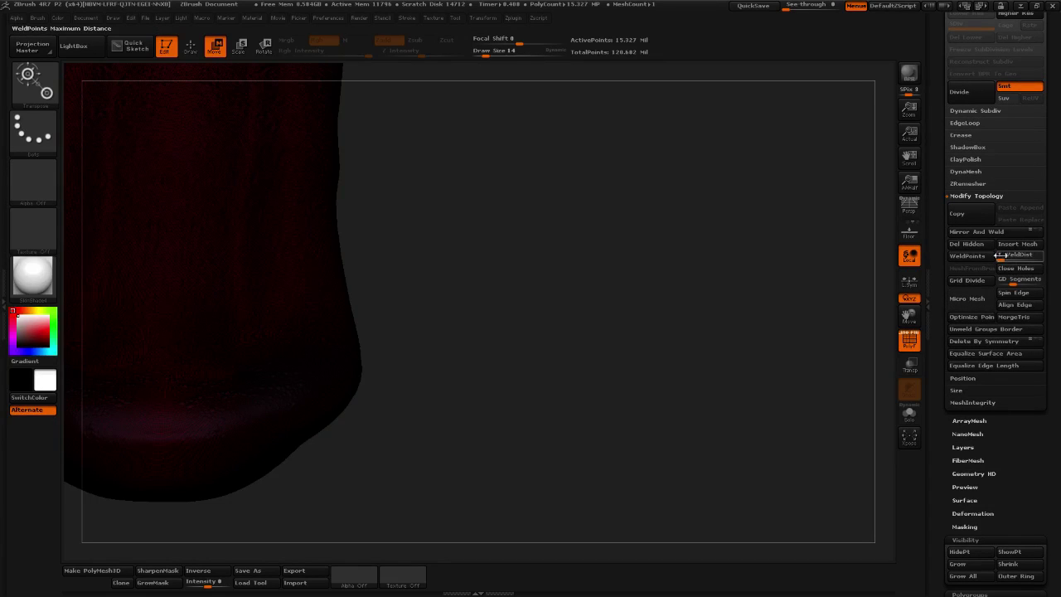
left_click(968, 245)
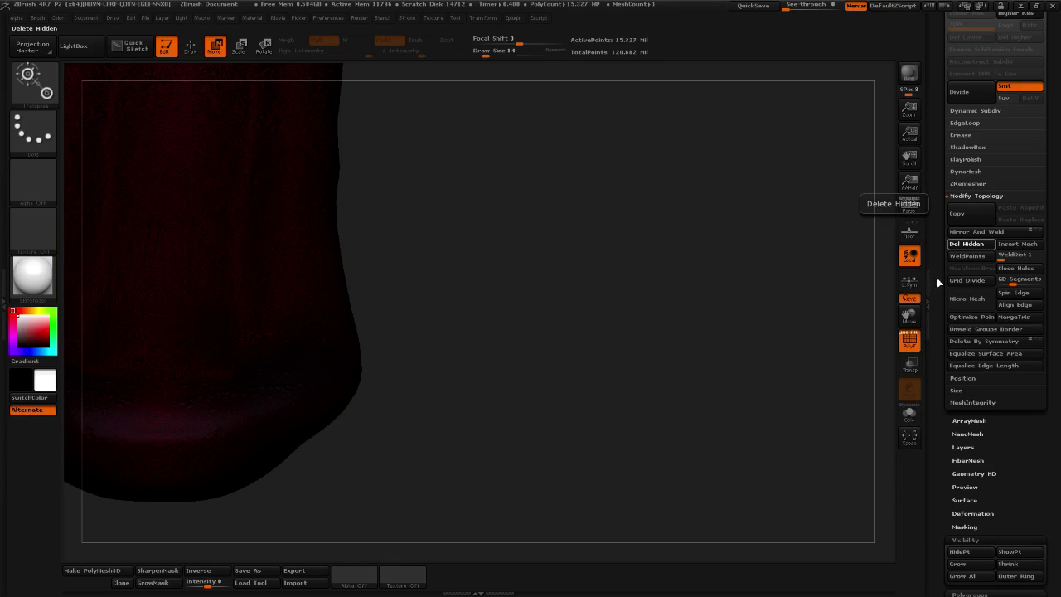
Repeatedly reconstruct the claw's lower subdivision levels from the dense mesh down to a coarse quad base
scroll(942, 254, "up", 4)
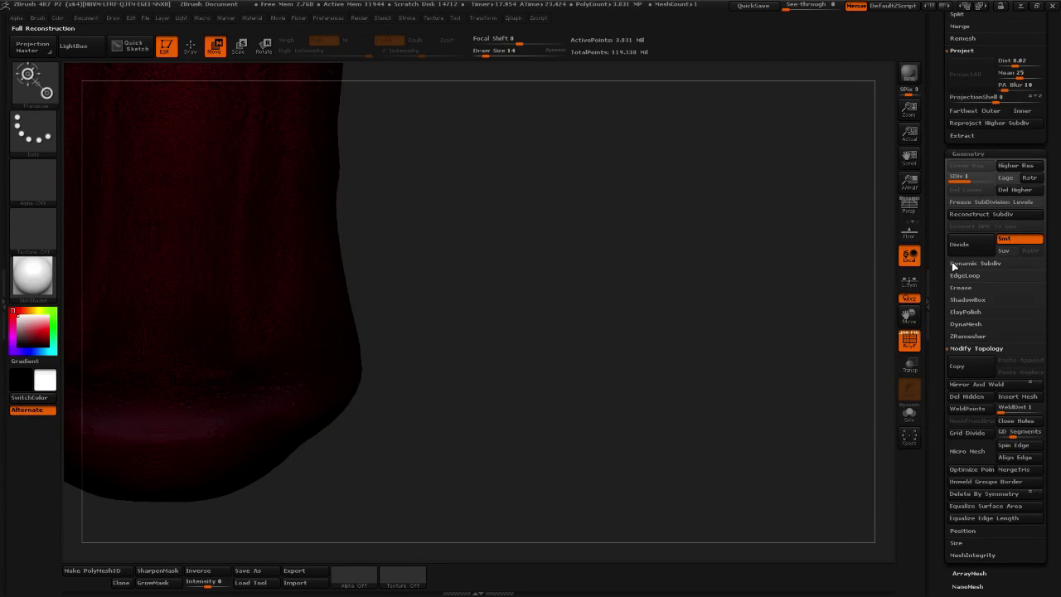
left_click(966, 215)
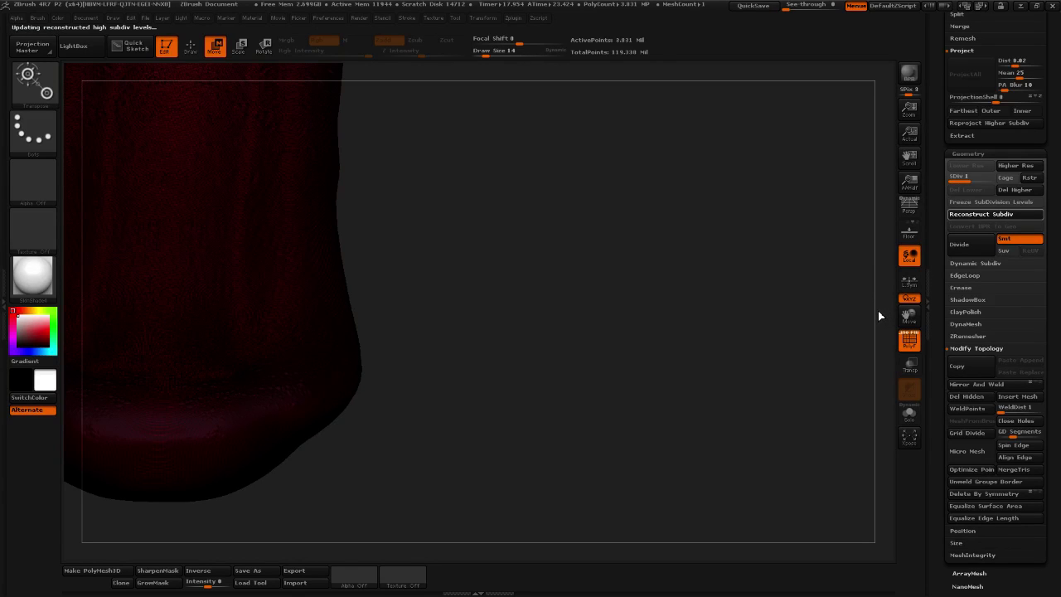
left_click(958, 222)
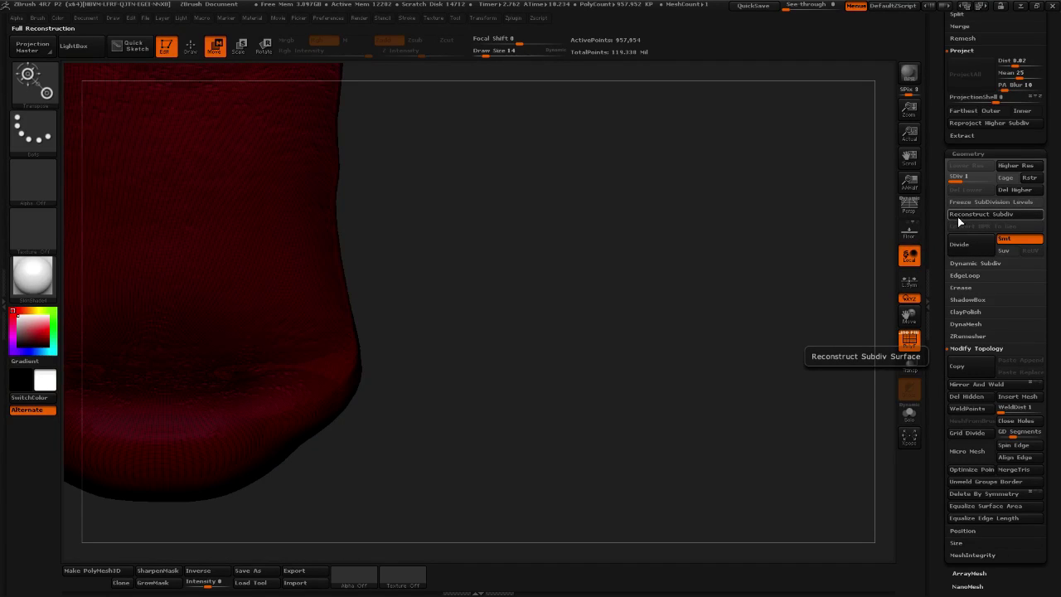
left_click(958, 217)
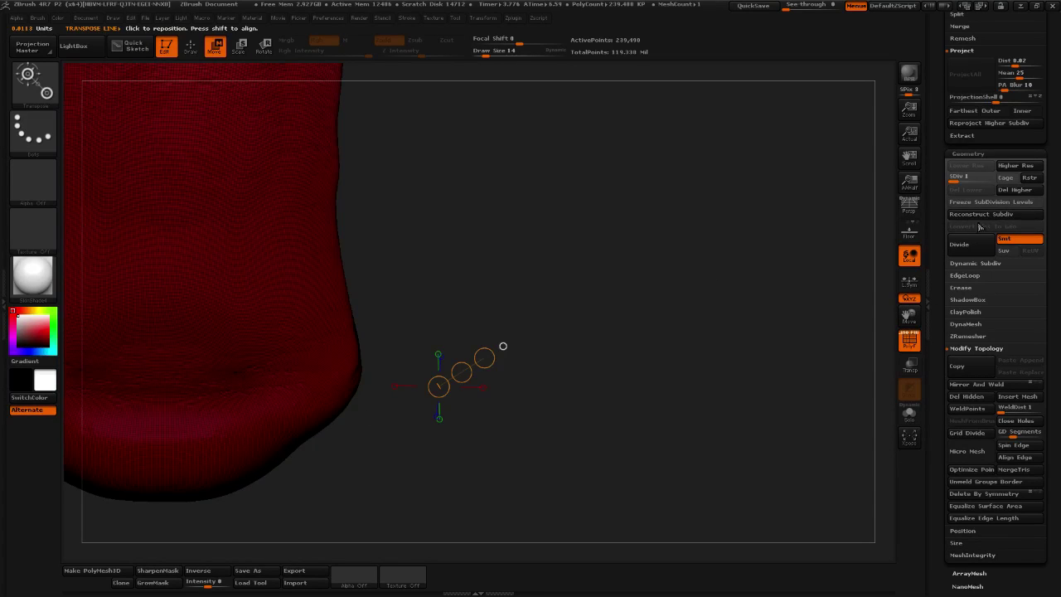
left_click(977, 214)
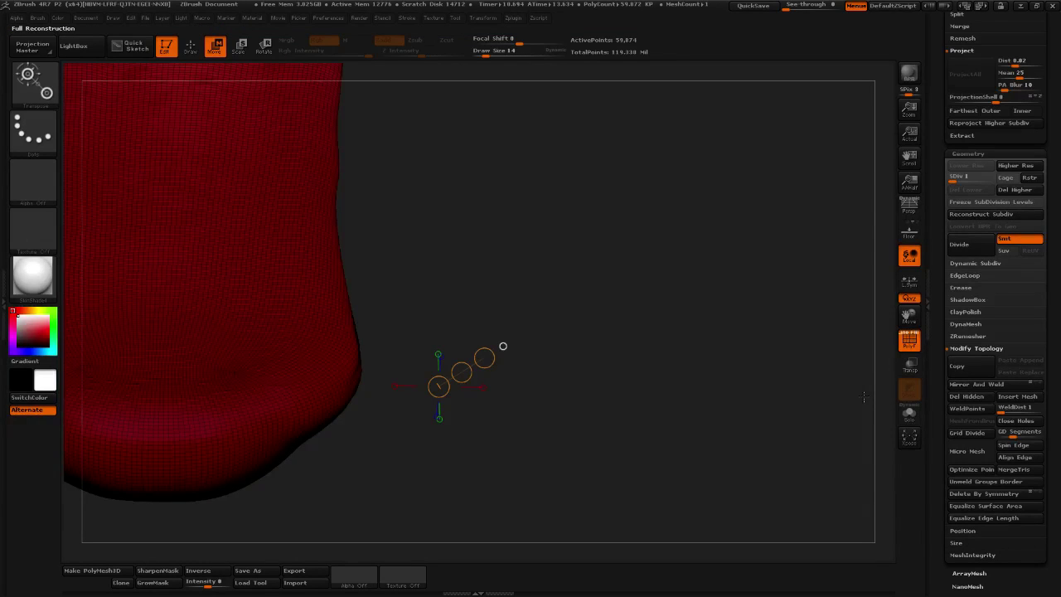
left_click(961, 180)
left_click(954, 179)
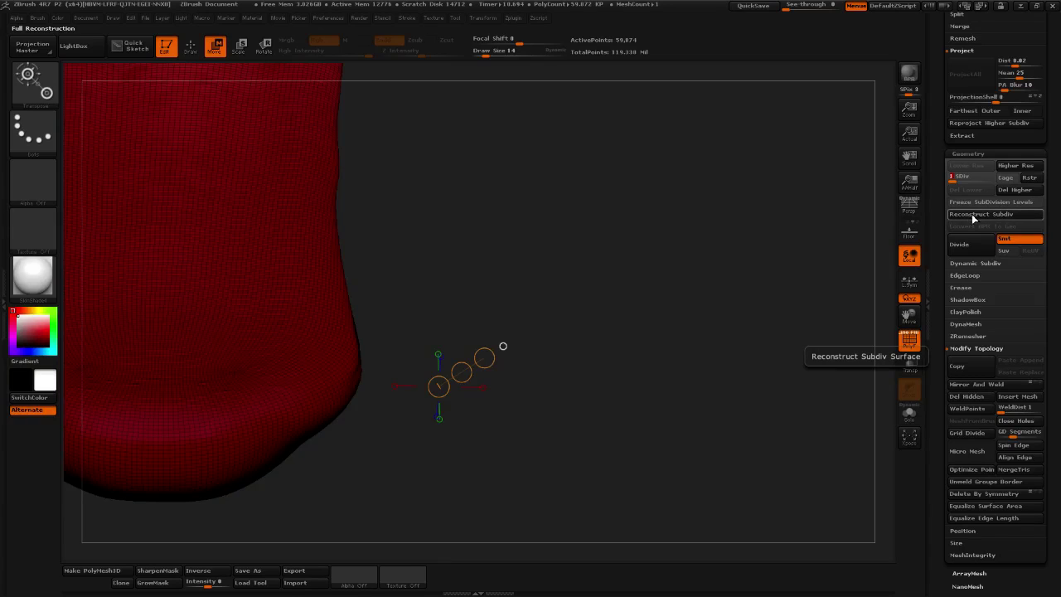
left_click(961, 244)
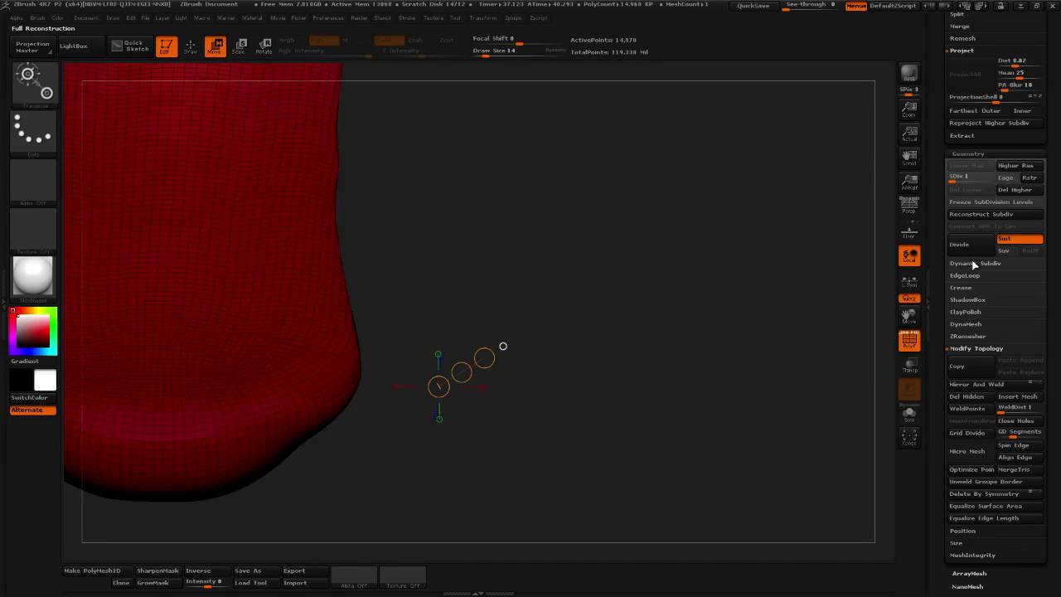
left_click(964, 215)
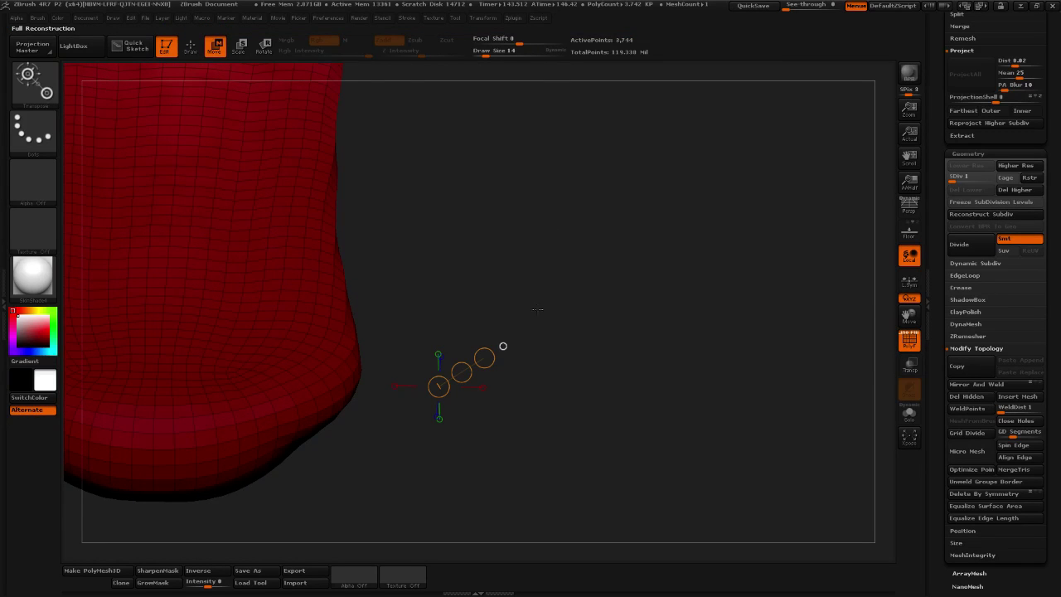
Check the claw's coarse mesh from the side and its subtool entry, and reconstruct one more lower subdivision level
mouse_move(575, 311)
left_mouse_down()
mouse_move(563, 303)
mouse_move(578, 297)
left_mouse_up()
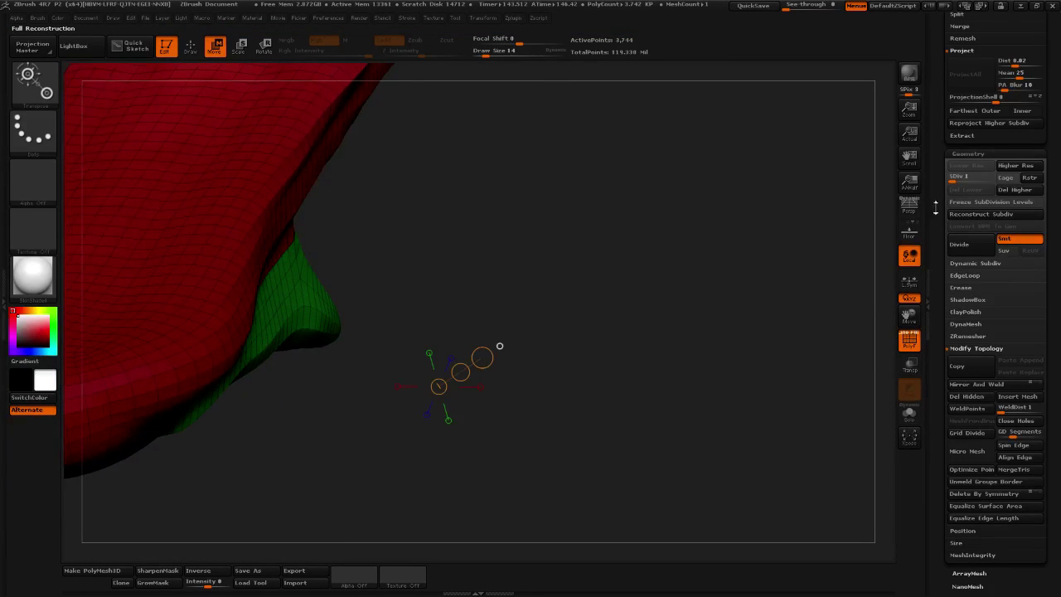
left_click_drag(939, 200, 942, 290)
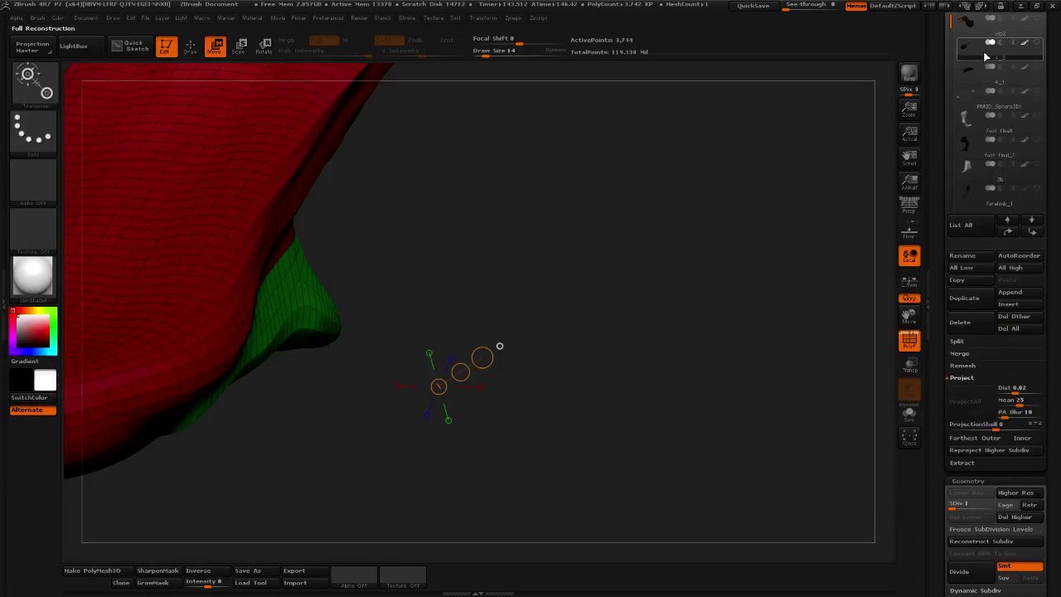
mouse_move(984, 57)
left_click_drag(972, 457, 971, 238)
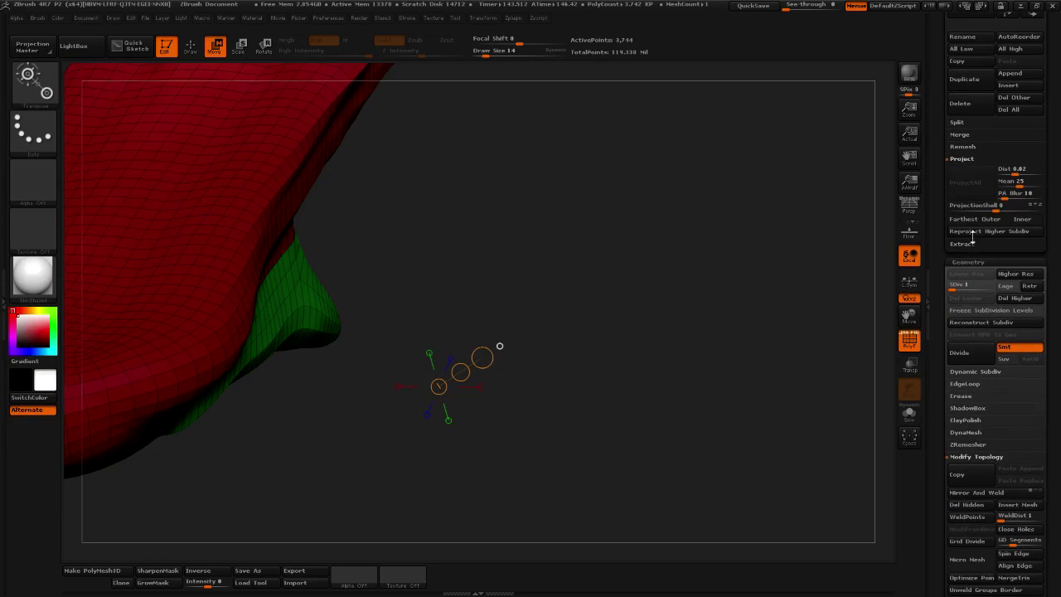
left_click(978, 319)
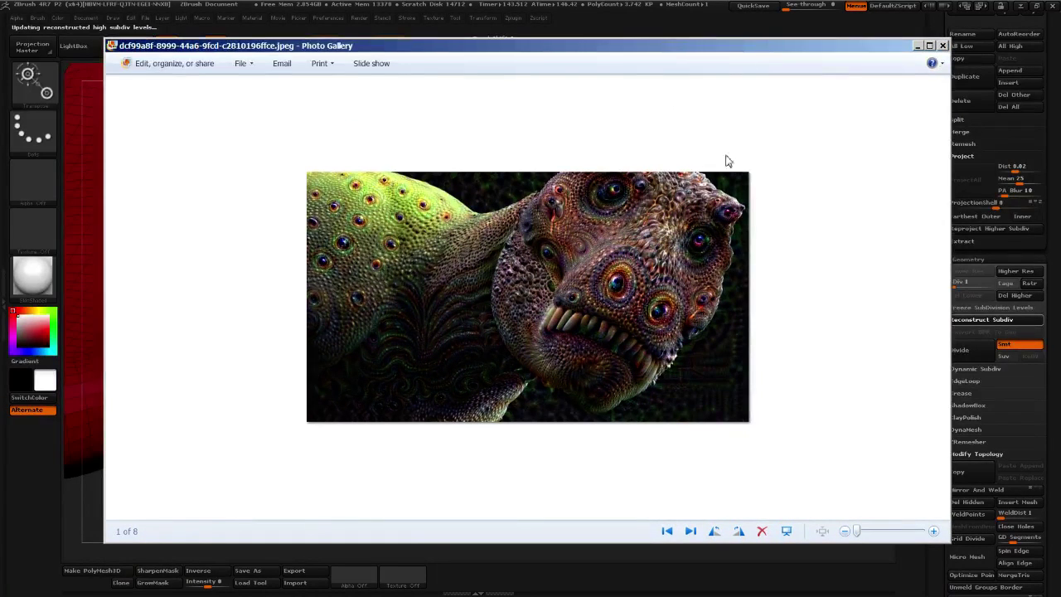
Switch to Photo Gallery and examine the creature image's eyes, teeth and scaly skin texture up close
scroll(692, 242, "up", 5)
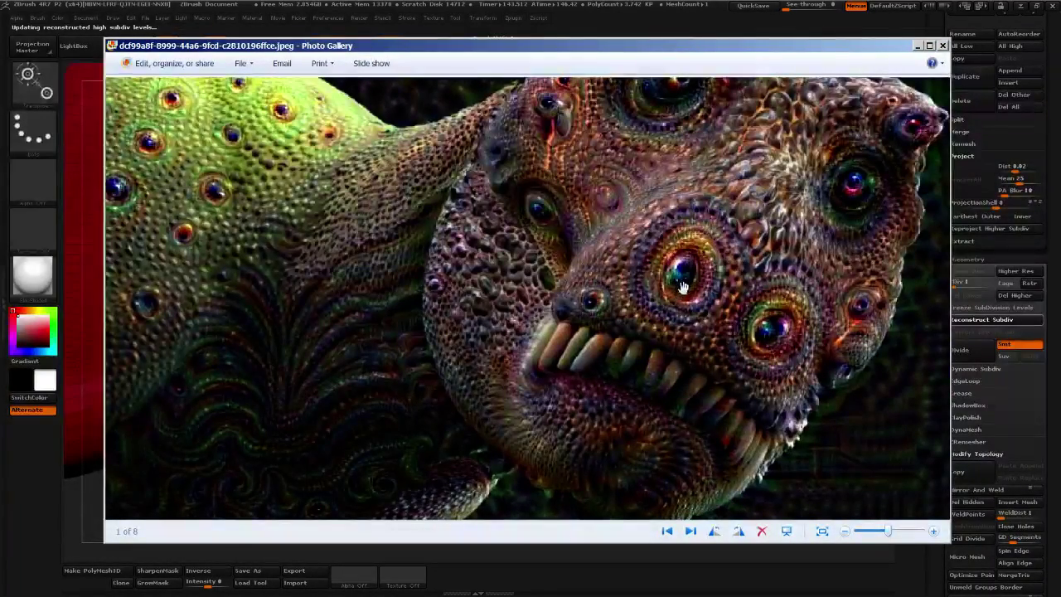
scroll(710, 249, "down", 1)
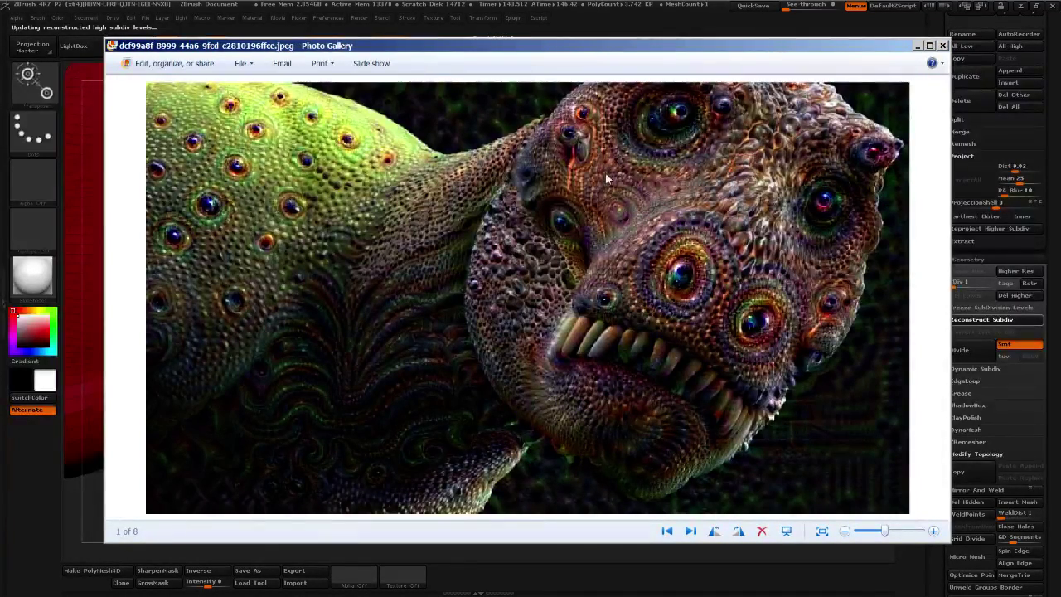
scroll(671, 149, "up", 2)
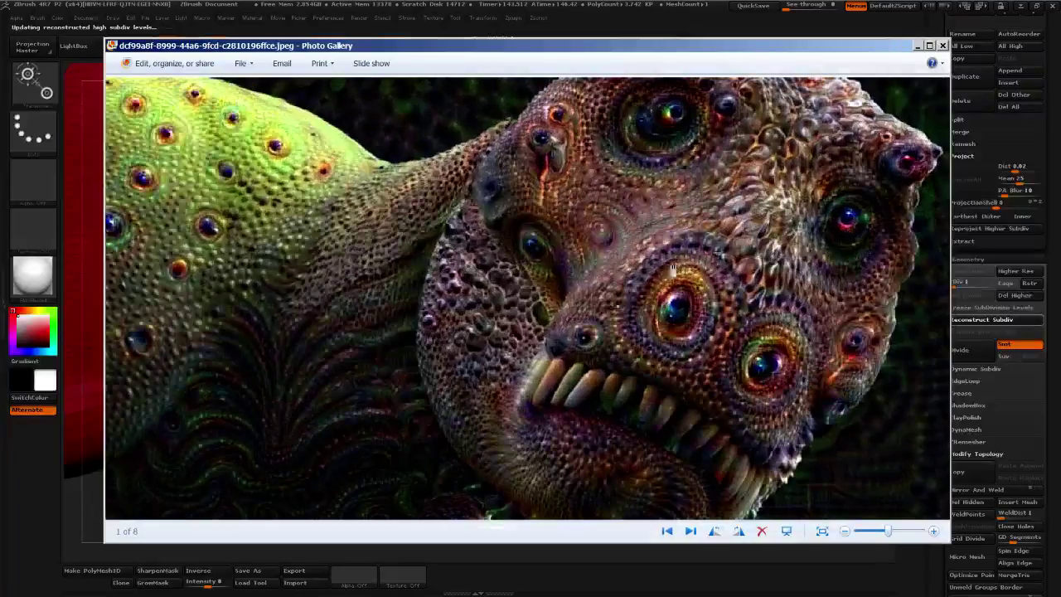
scroll(673, 266, "up", 1)
left_click_drag(822, 217, 762, 286)
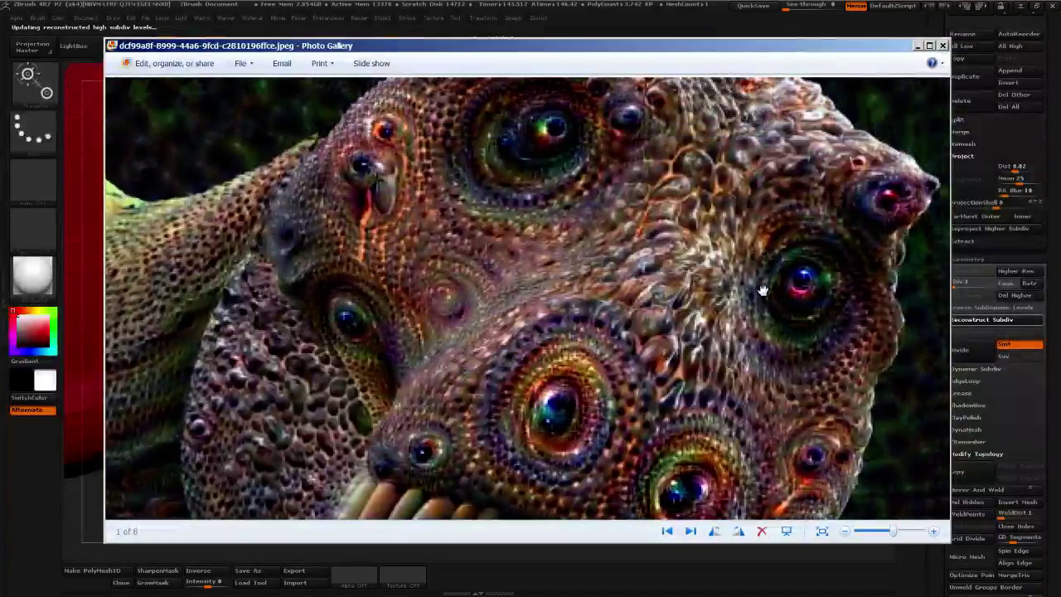
scroll(763, 192, "up", 2)
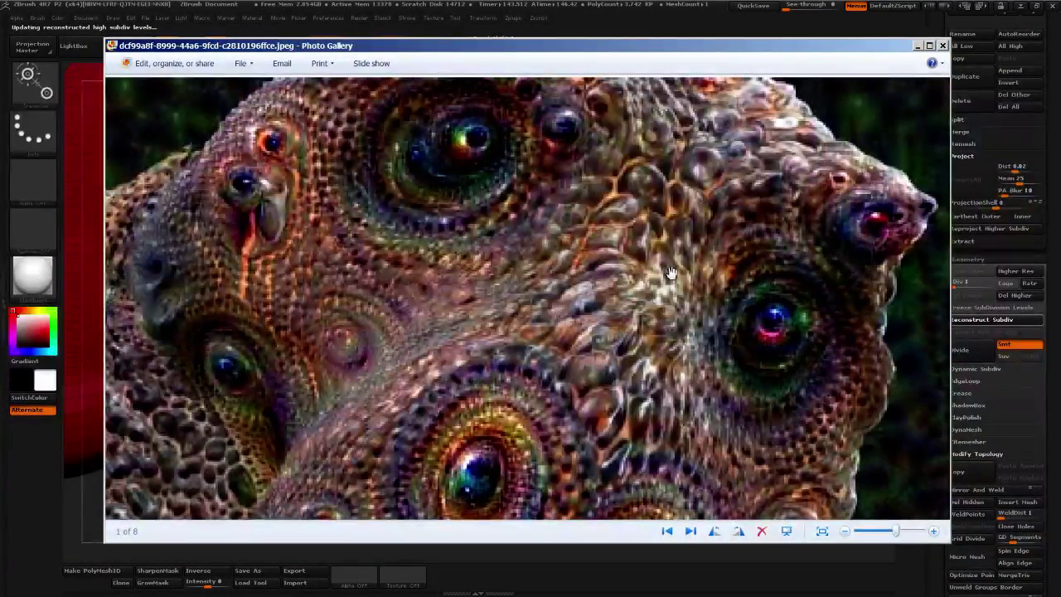
scroll(671, 271, "down", 2)
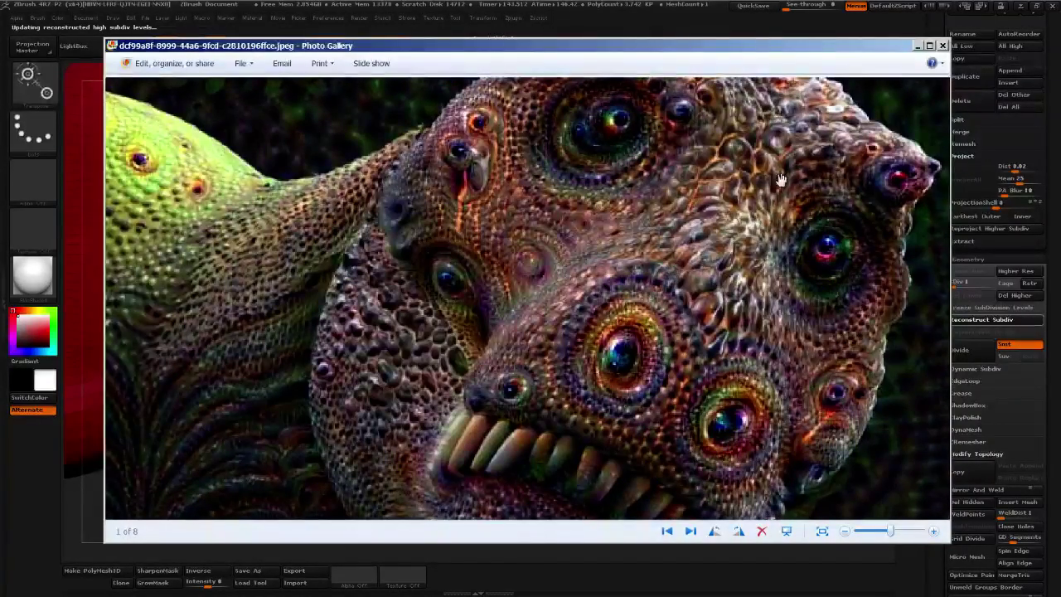
scroll(672, 266, "down", 2)
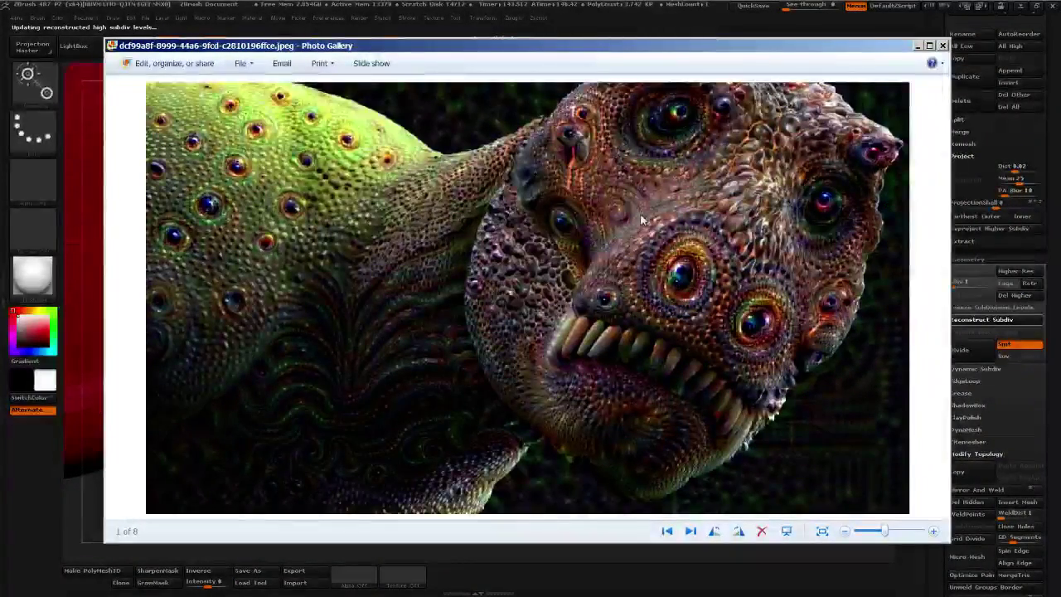
scroll(591, 195, "up", 2)
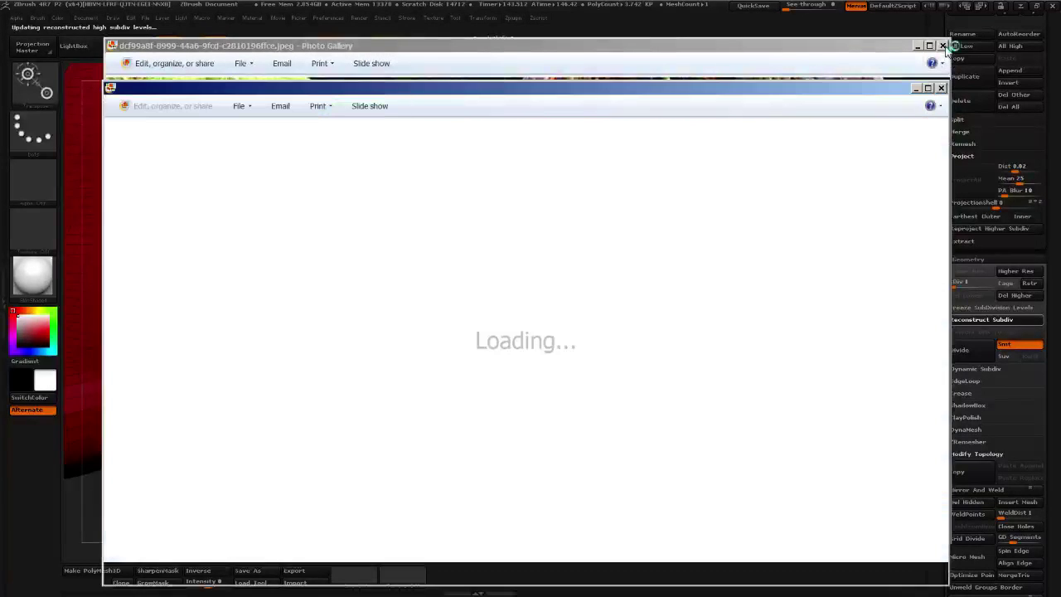
Examine the eyes, teeth and scaly skin of the second creature image up close, and close both Photo Gallery windows
left_click(943, 46)
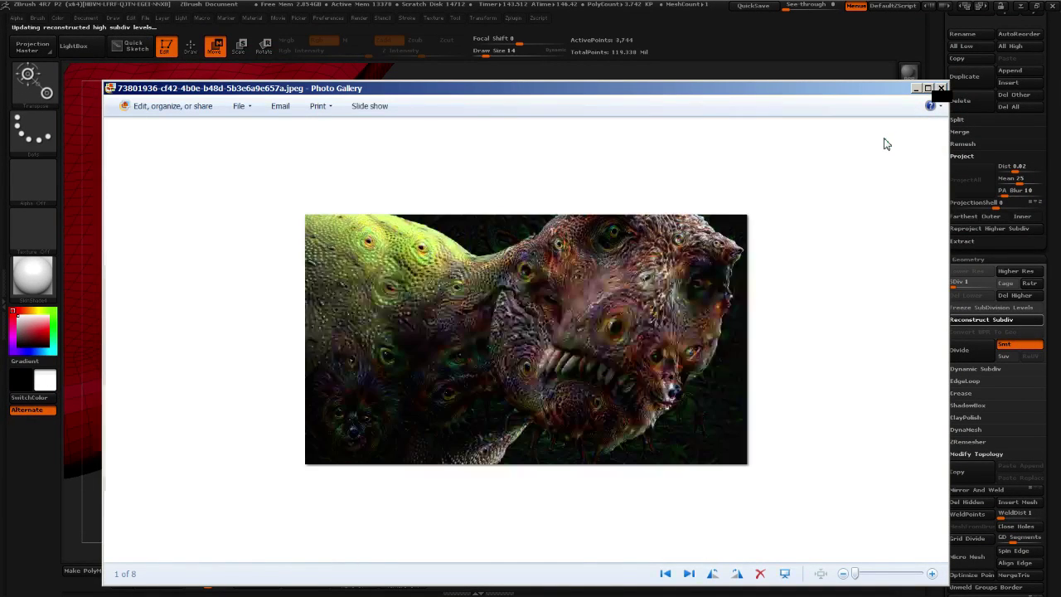
scroll(736, 265, "up", 2)
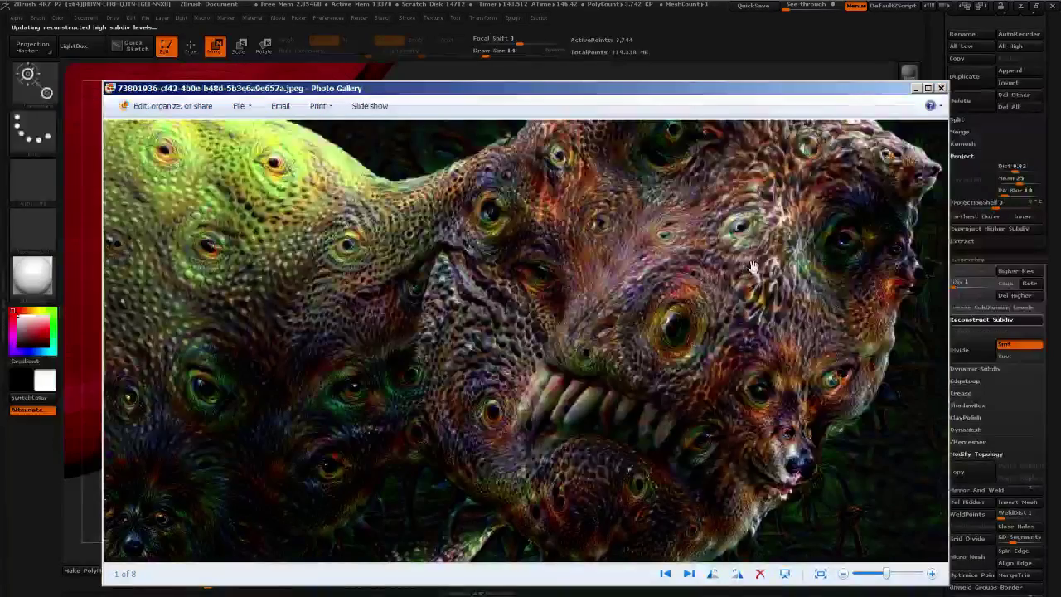
scroll(774, 258, "up", 1)
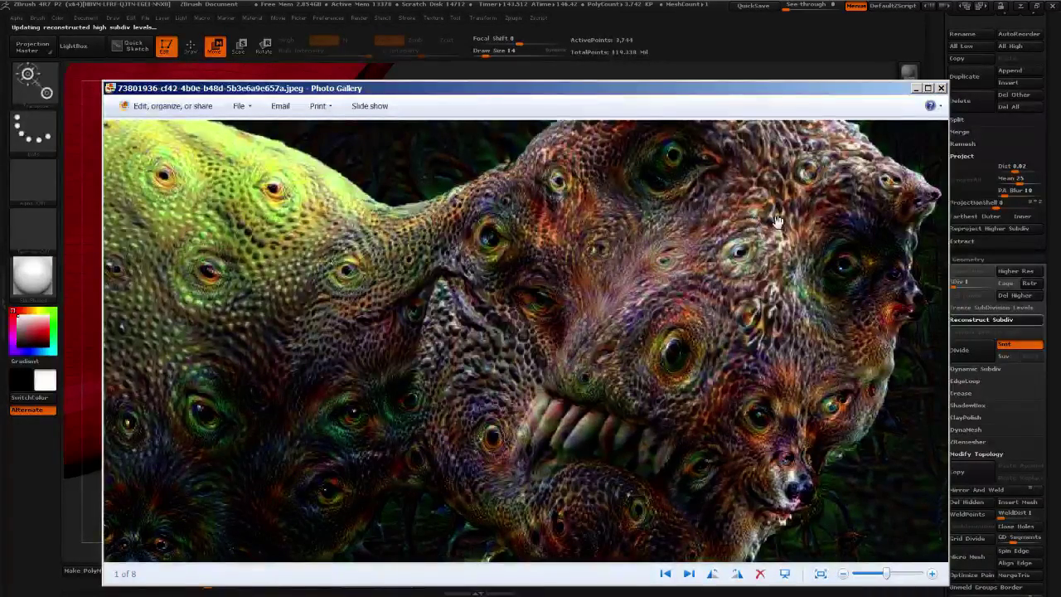
scroll(718, 302, "down", 1)
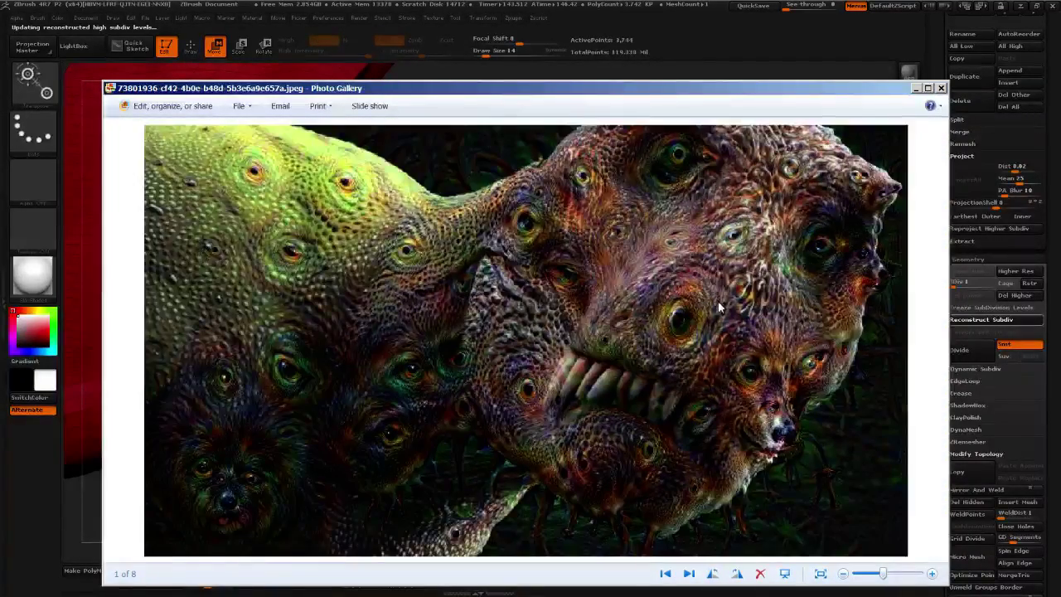
left_click(941, 89)
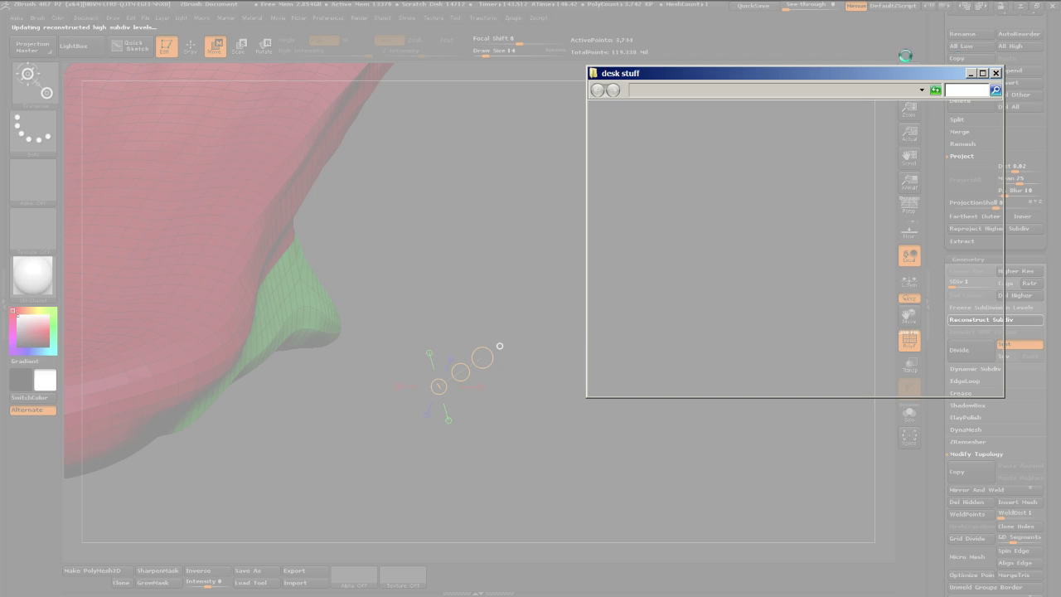
Switch to Windows Photo Viewer with Spread.jpg, moving the desk stuff folder aside and widening the viewer to show the dinosaur larger
left_click_drag(656, 77, 1060, 76)
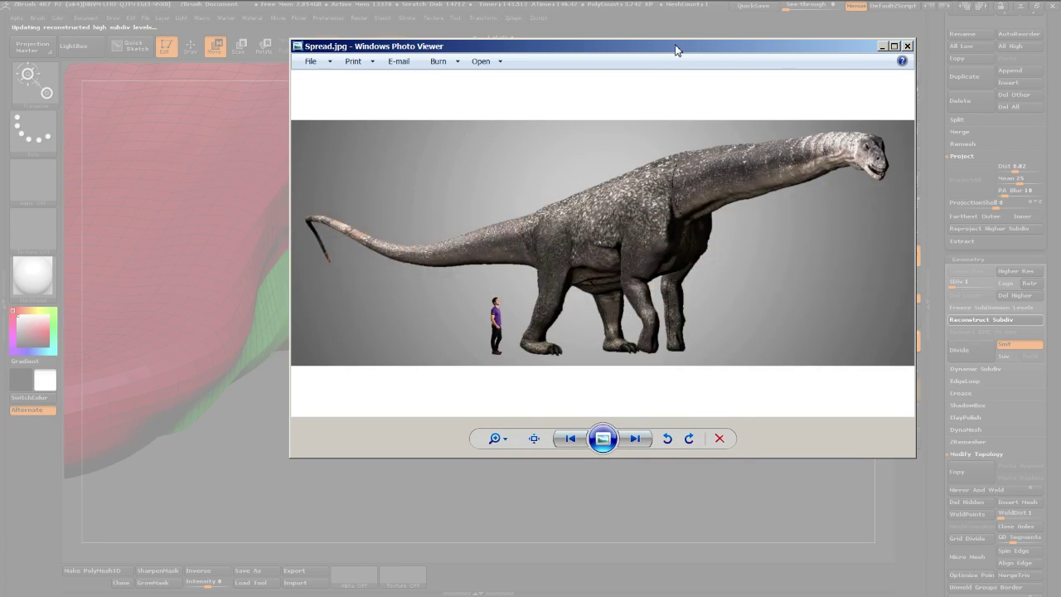
left_click_drag(675, 51, 601, 72)
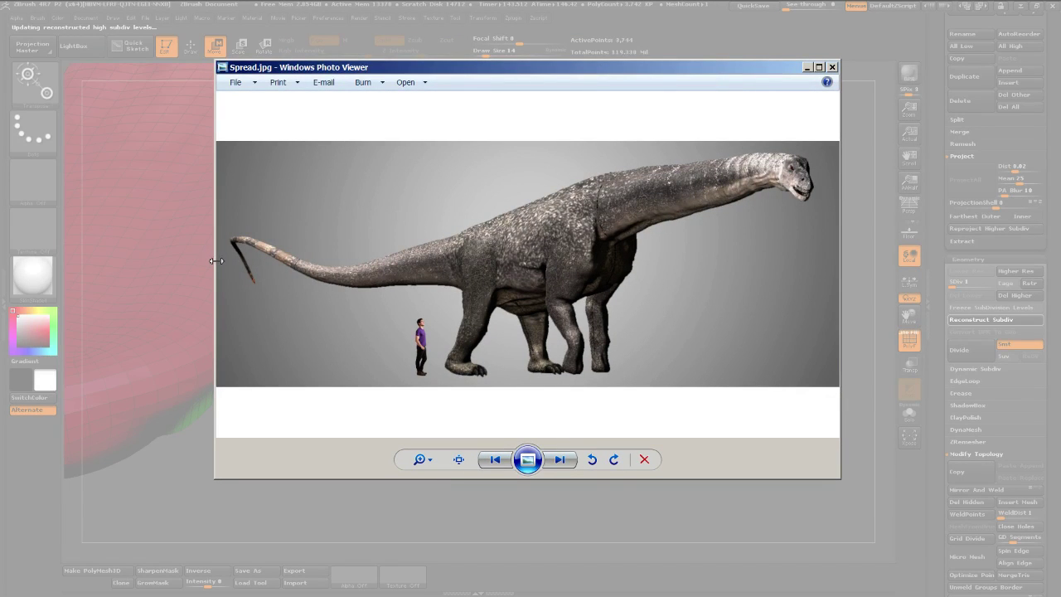
left_click_drag(217, 264, 98, 263)
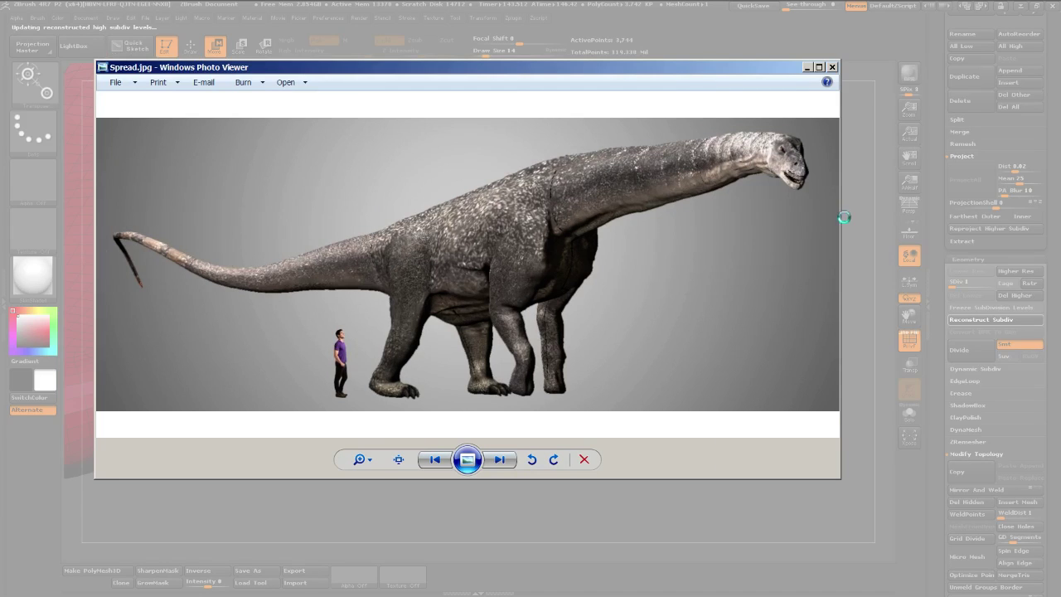
left_click_drag(841, 211, 953, 220)
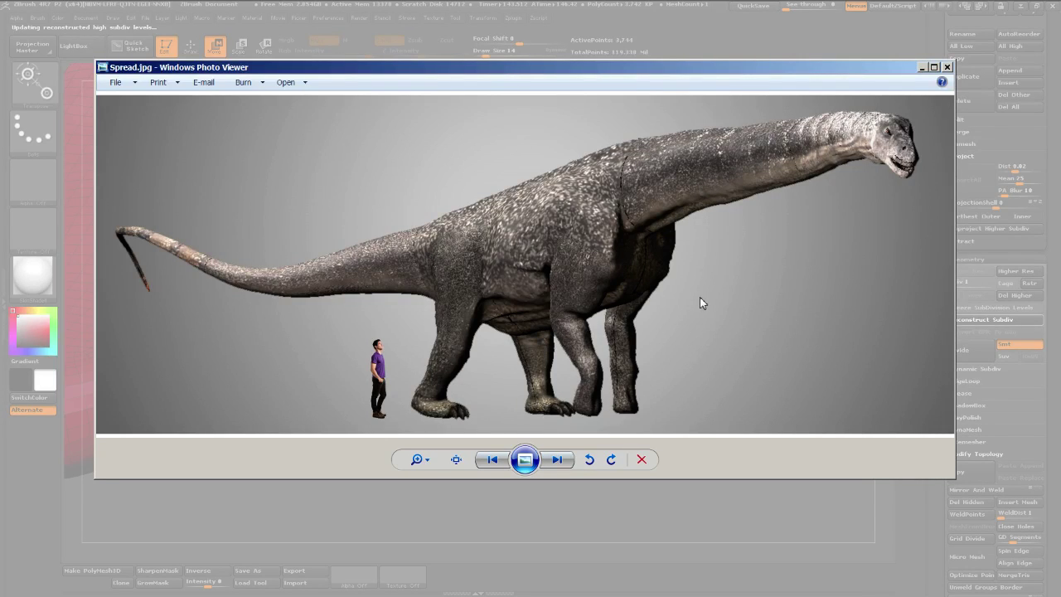
Show the Cover_G.jpg magazine cover and examine the dinosaur from its head down to its feet up close
left_click(562, 465)
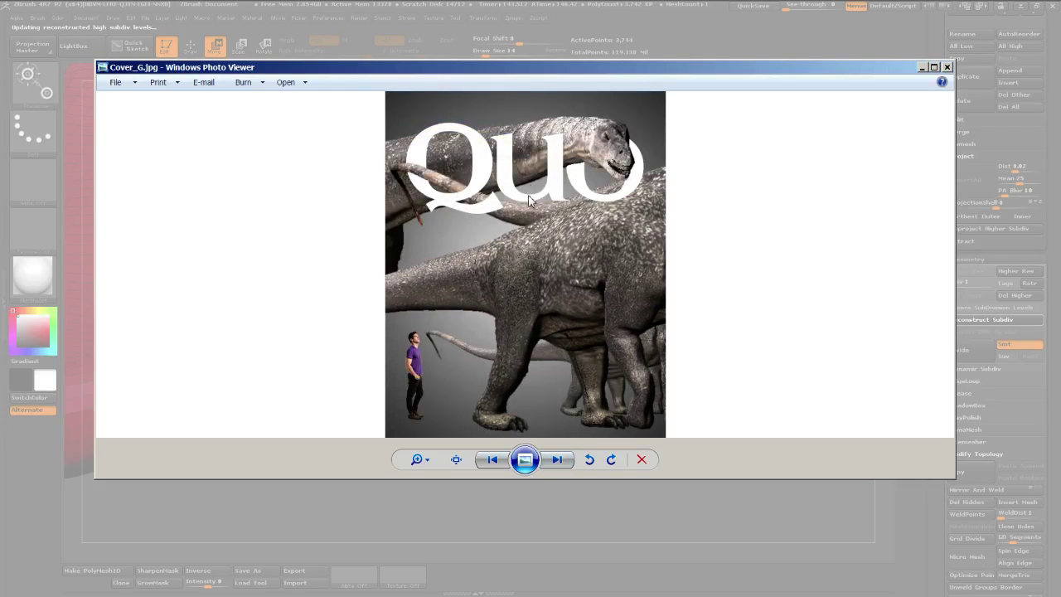
scroll(523, 150, "up", 2)
scroll(559, 171, "down", 1)
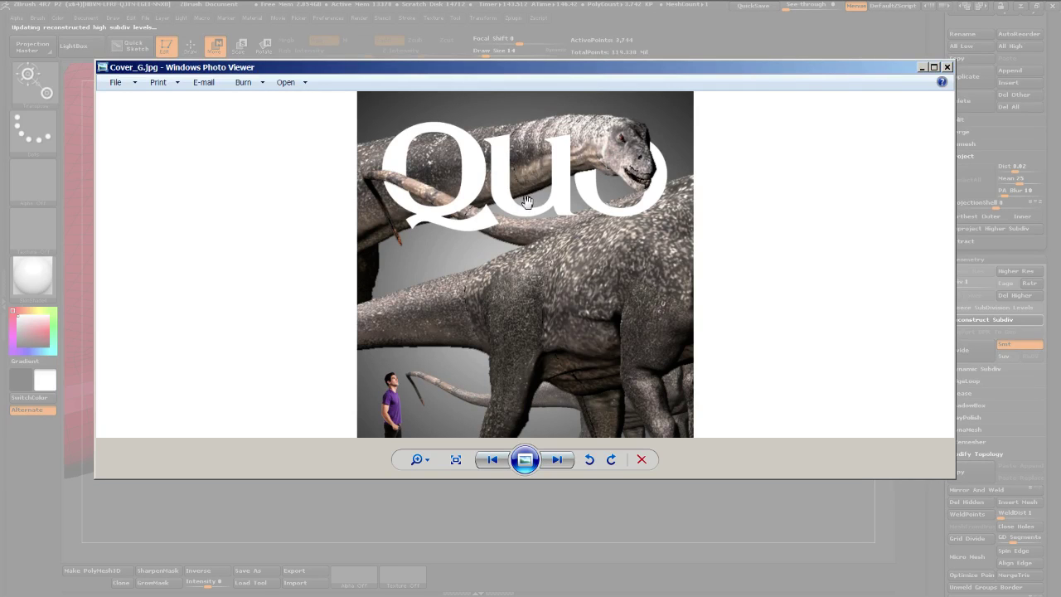
scroll(605, 180, "up", 3)
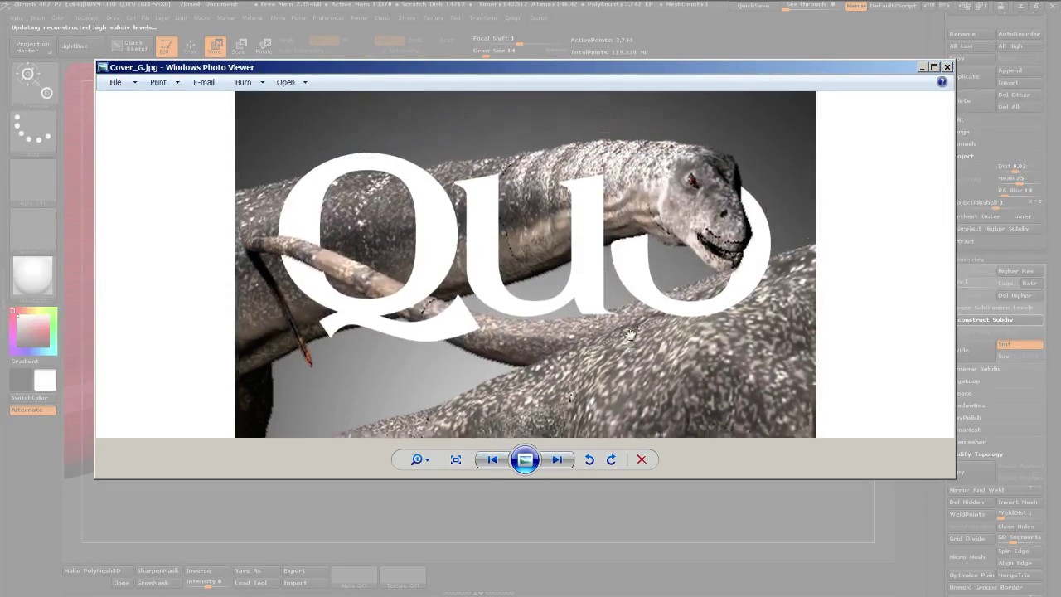
left_click_drag(630, 343, 617, 76)
left_click_drag(611, 218, 598, 135)
left_click_drag(585, 339, 589, 237)
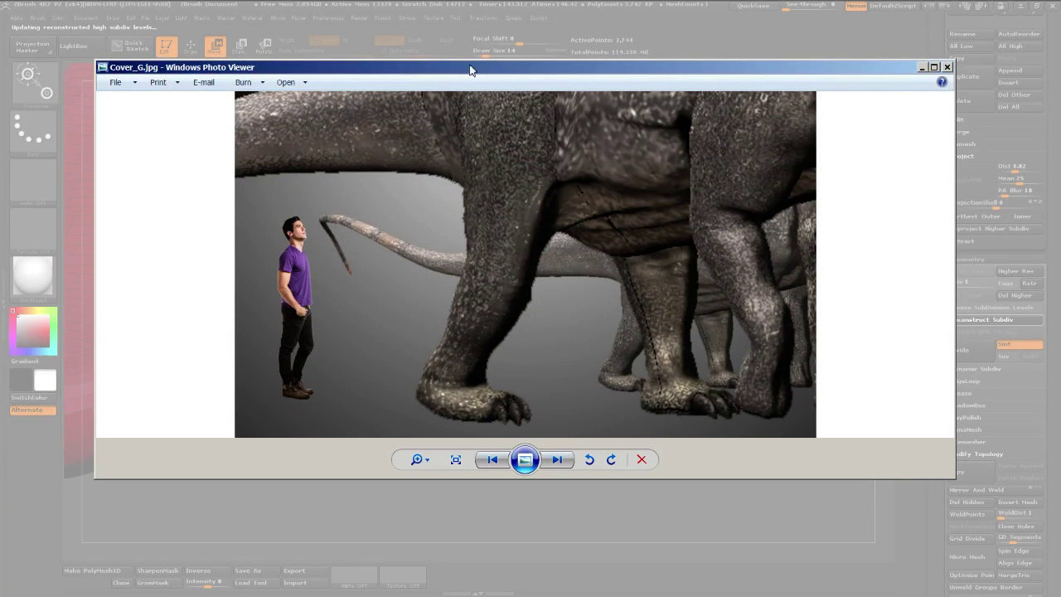
Make the viewer window taller and view the Cover_G.jpg composition as a whole
left_click_drag(470, 61, 464, 28)
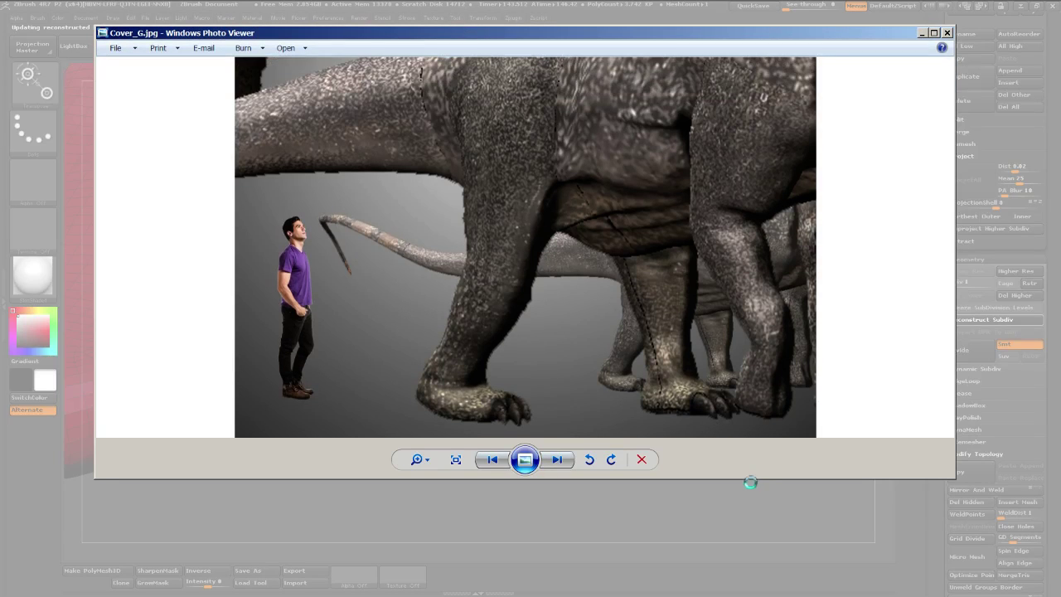
left_click_drag(749, 480, 735, 551)
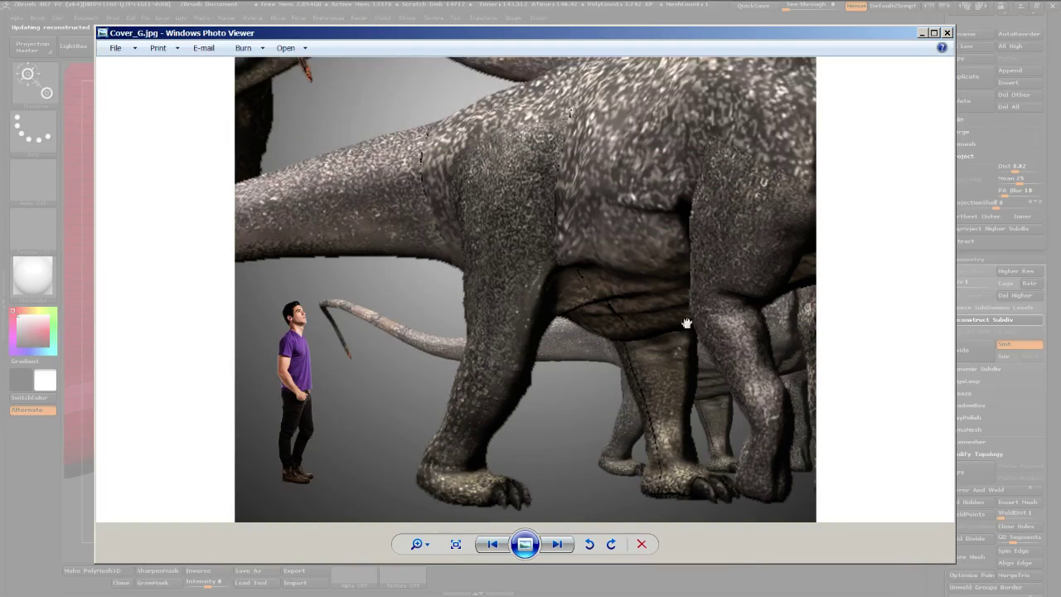
left_click_drag(687, 323, 588, 390)
scroll(589, 390, "down", 3)
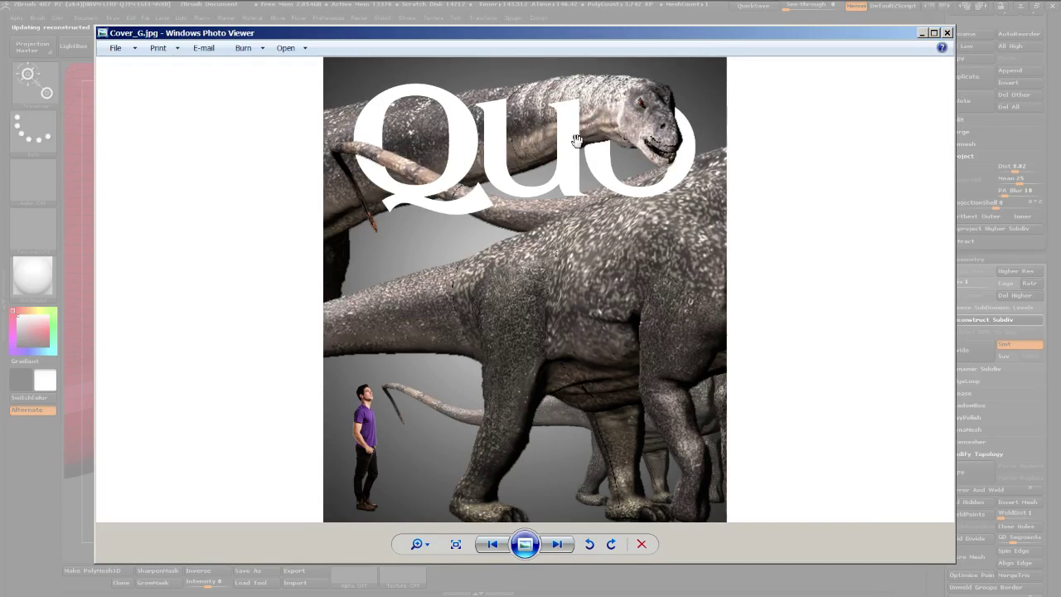
Browse the alternative Quo cover compositions from Cover_F.jpg through COVER_A.jpg
left_click(557, 544)
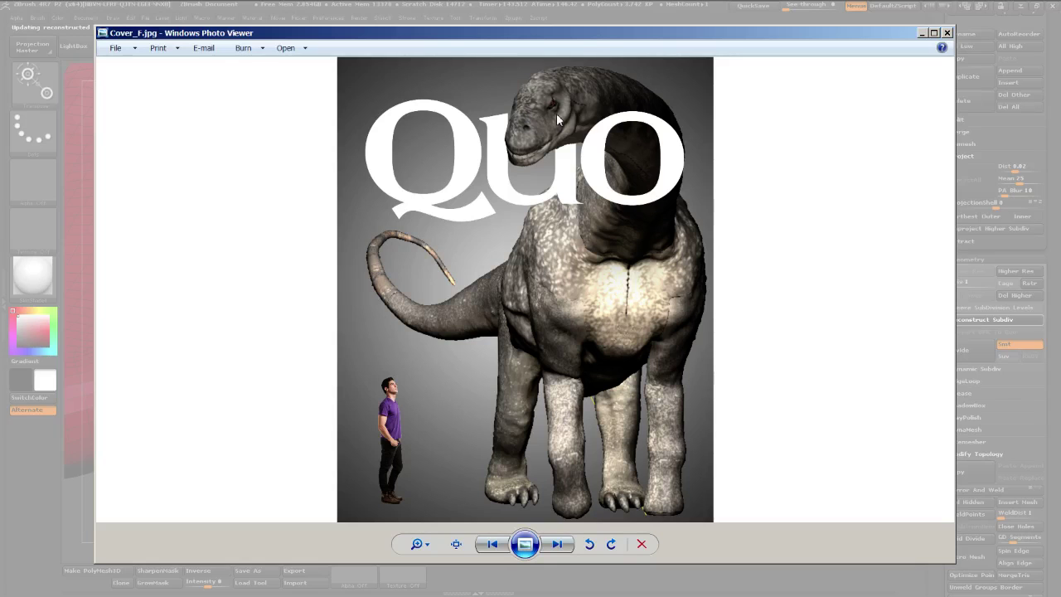
left_click(560, 543)
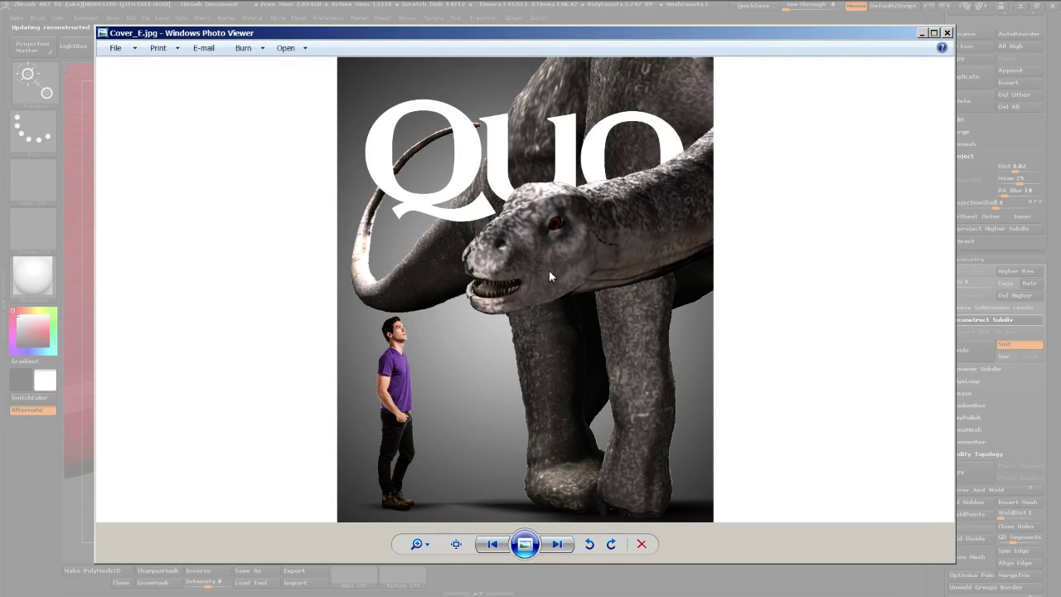
left_click(560, 550)
left_click(557, 543)
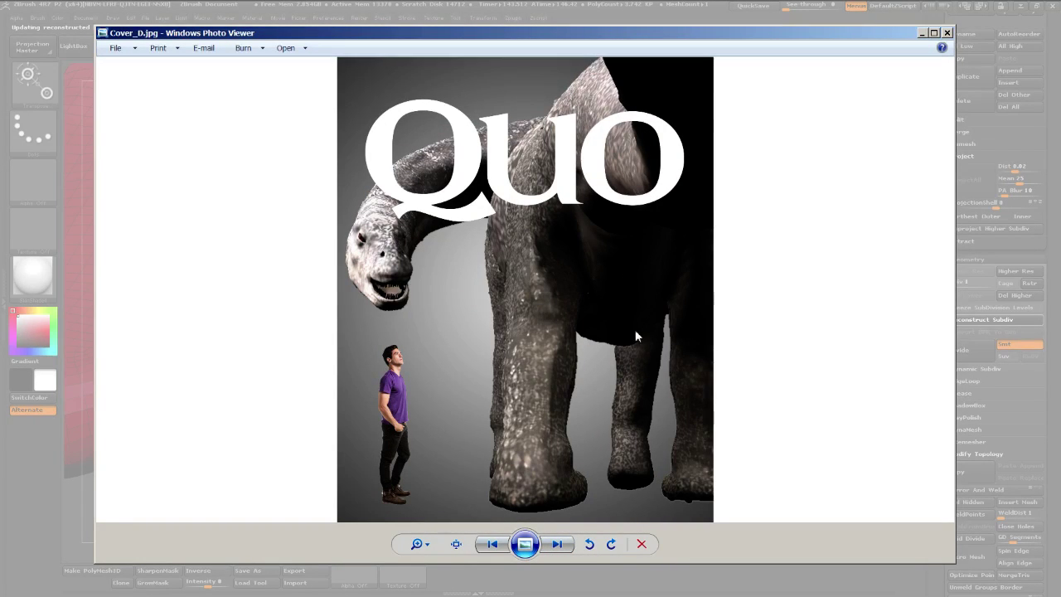
left_click(557, 543)
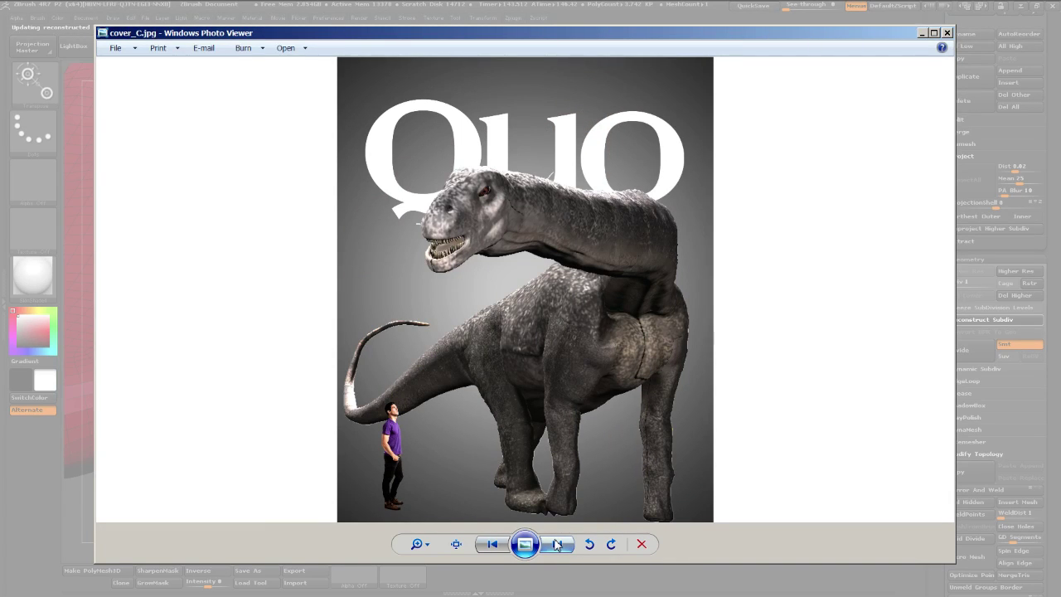
left_click(558, 547)
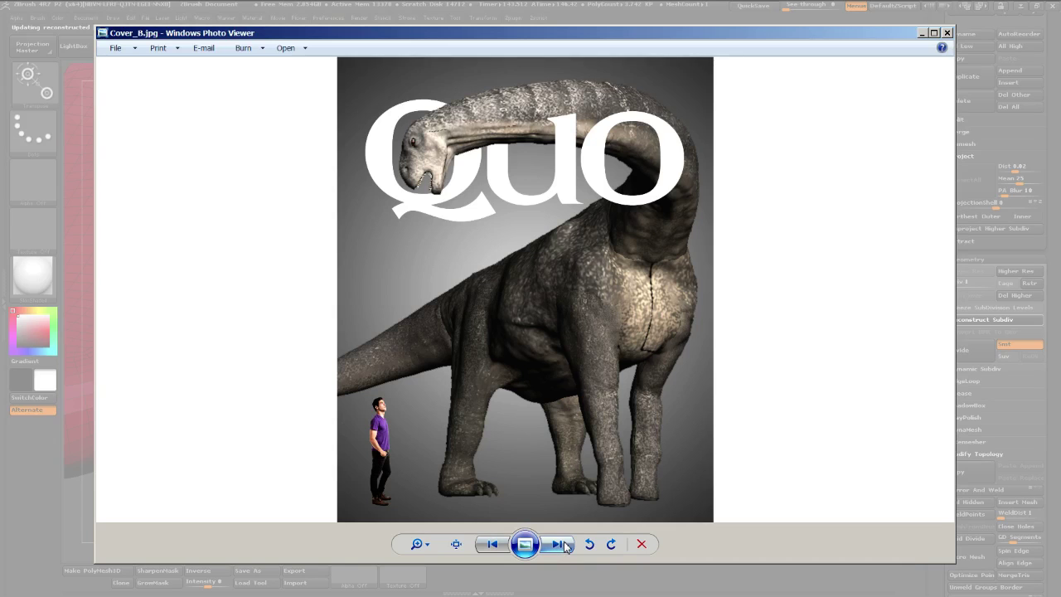
left_click(560, 543)
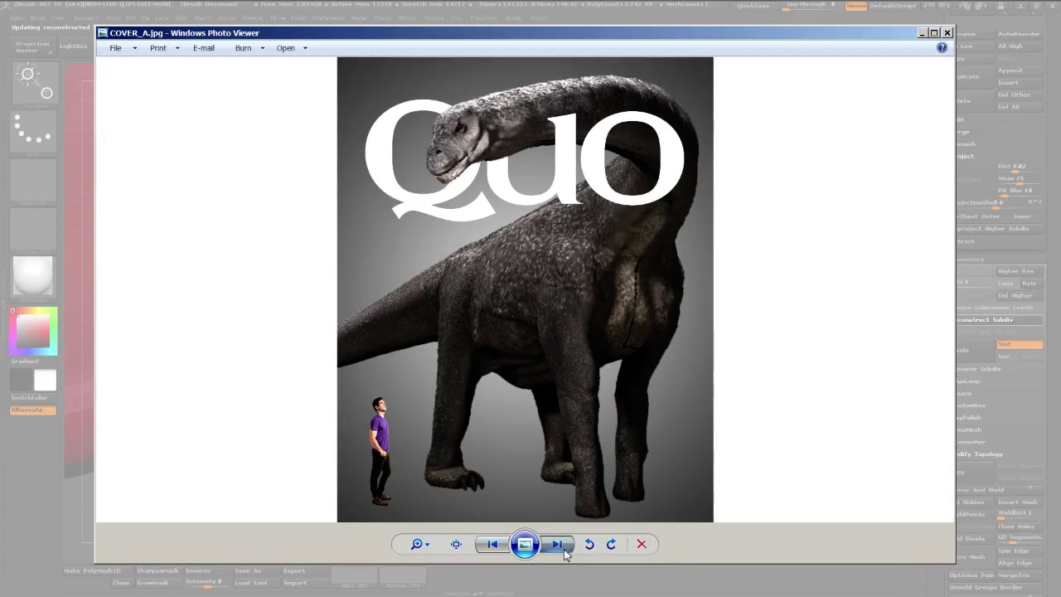
Review the quo samples.jpg mock-ups, the individual dinosaur cover screenshots and the photo of the man in the purple shirt
left_click(563, 544)
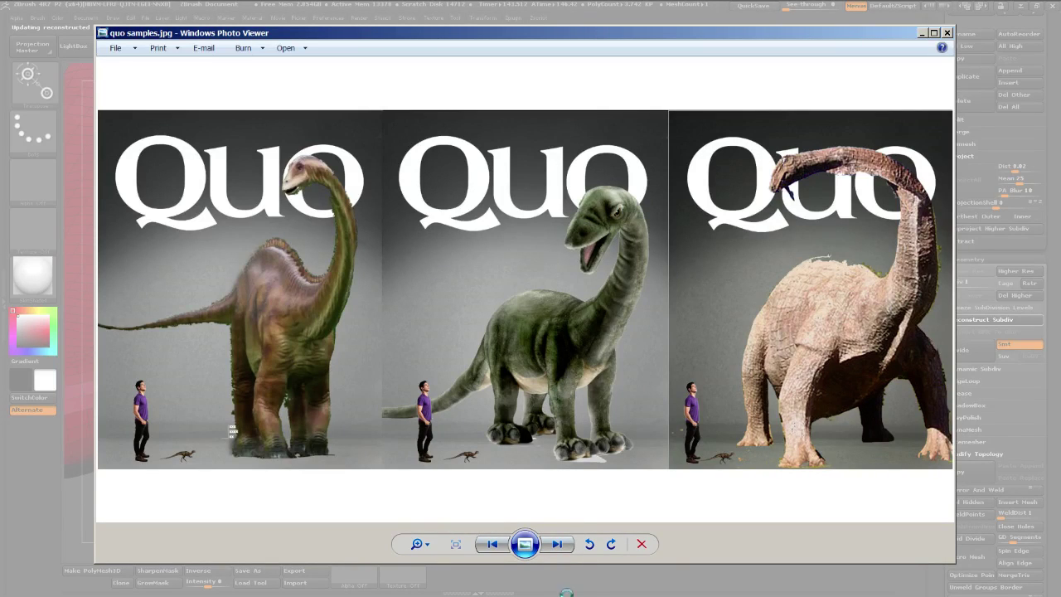
left_click(565, 546)
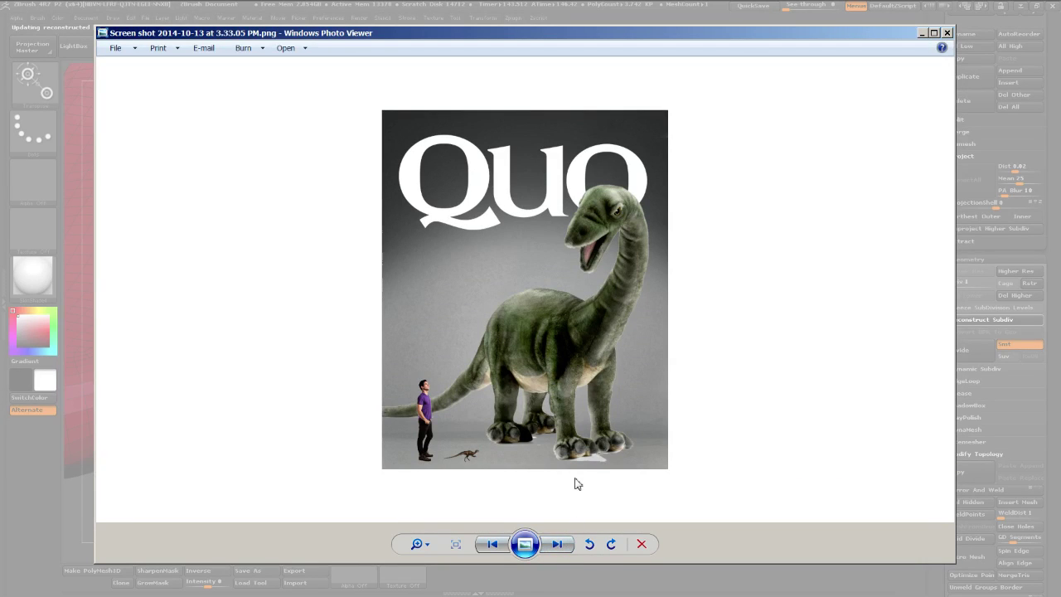
left_click(558, 544)
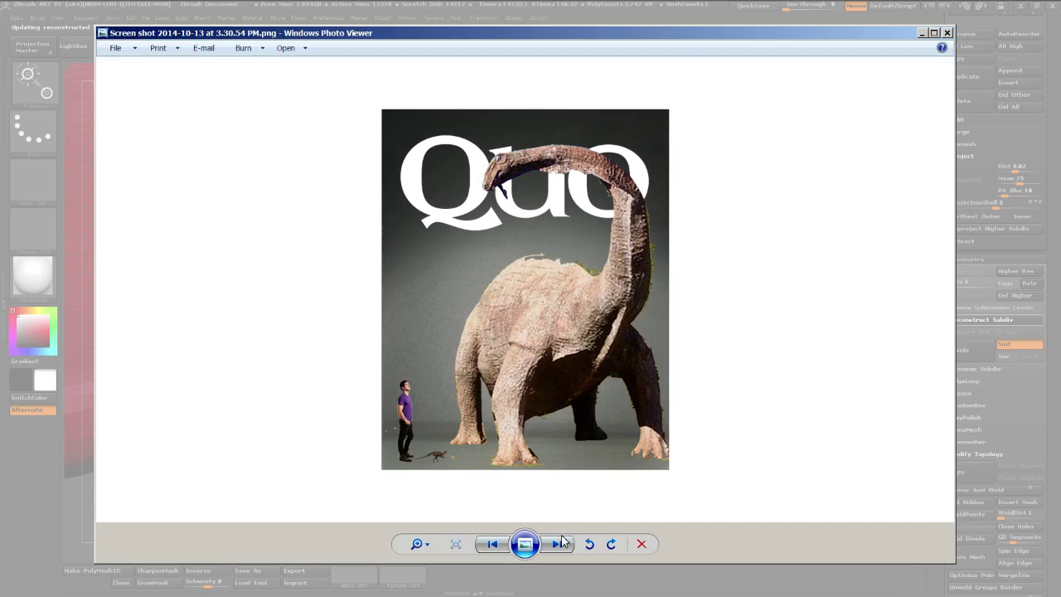
left_click(558, 544)
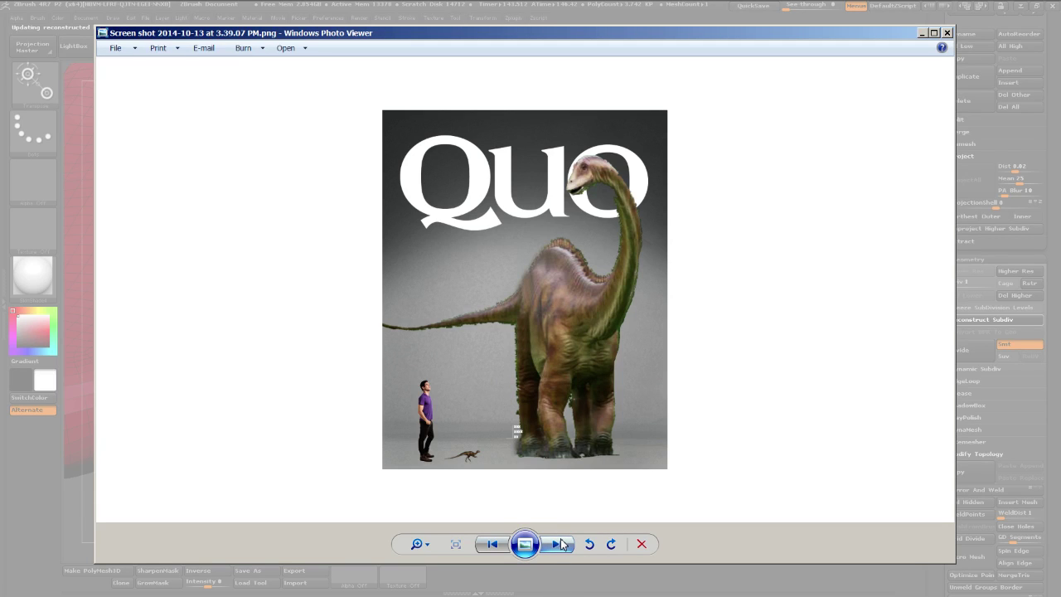
left_click(558, 544)
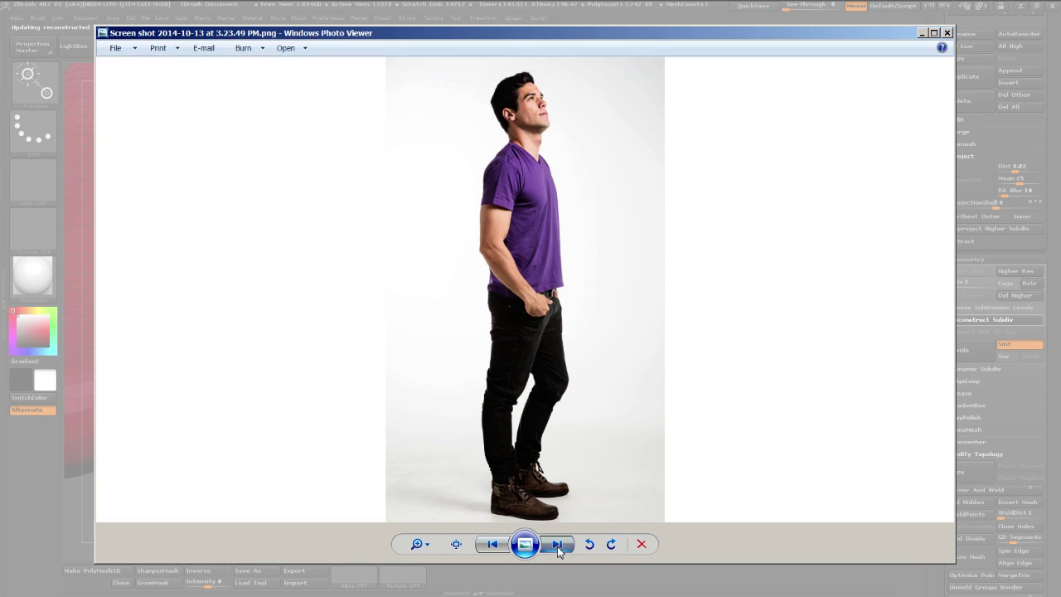
Show titanosaurus color.jpg and examine the scales on the dinosaur's head and upper neck up close
left_click(557, 545)
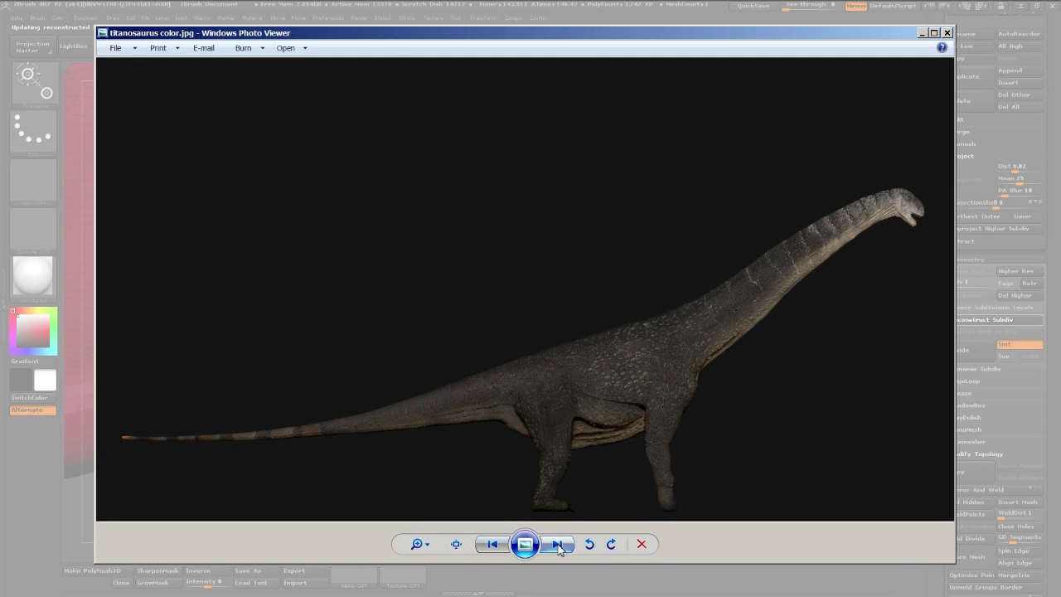
scroll(793, 379, "up", 3)
scroll(472, 436, "down", 1)
scroll(816, 218, "up", 2)
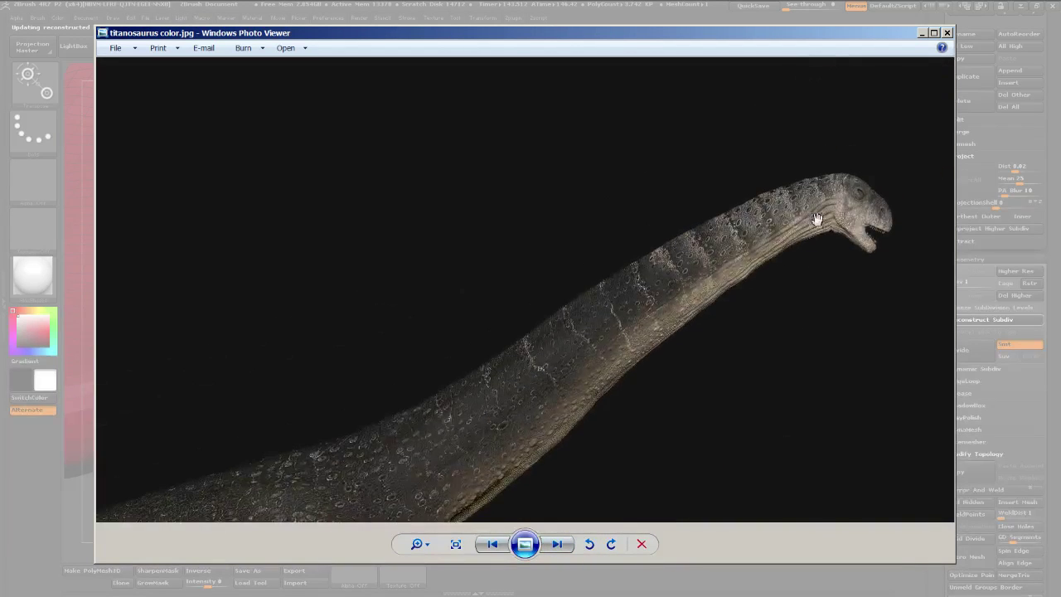
scroll(816, 218, "up", 3)
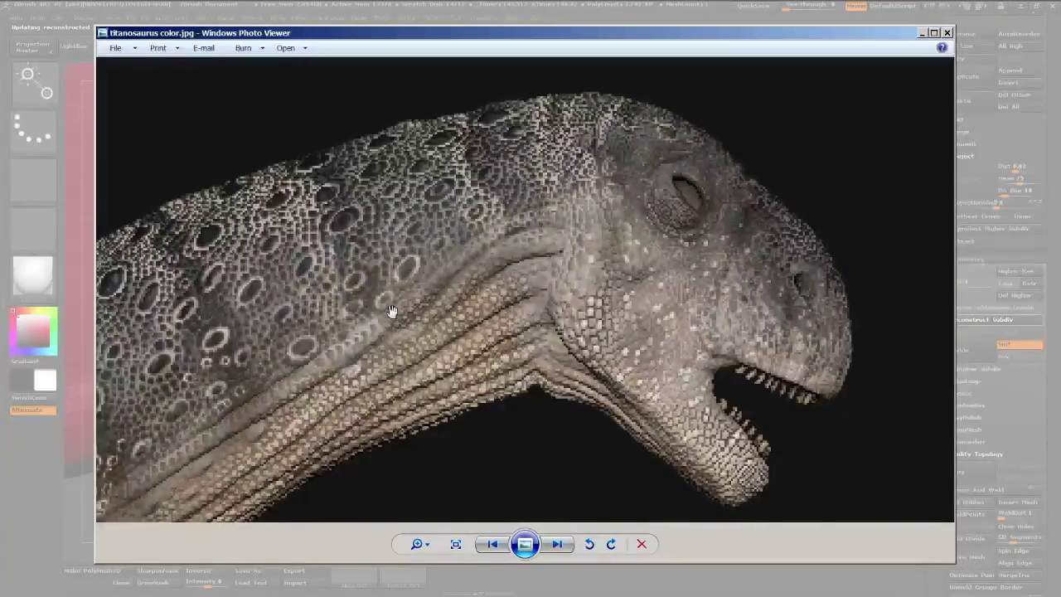
left_click_drag(340, 370, 467, 320)
scroll(374, 350, "down", 3)
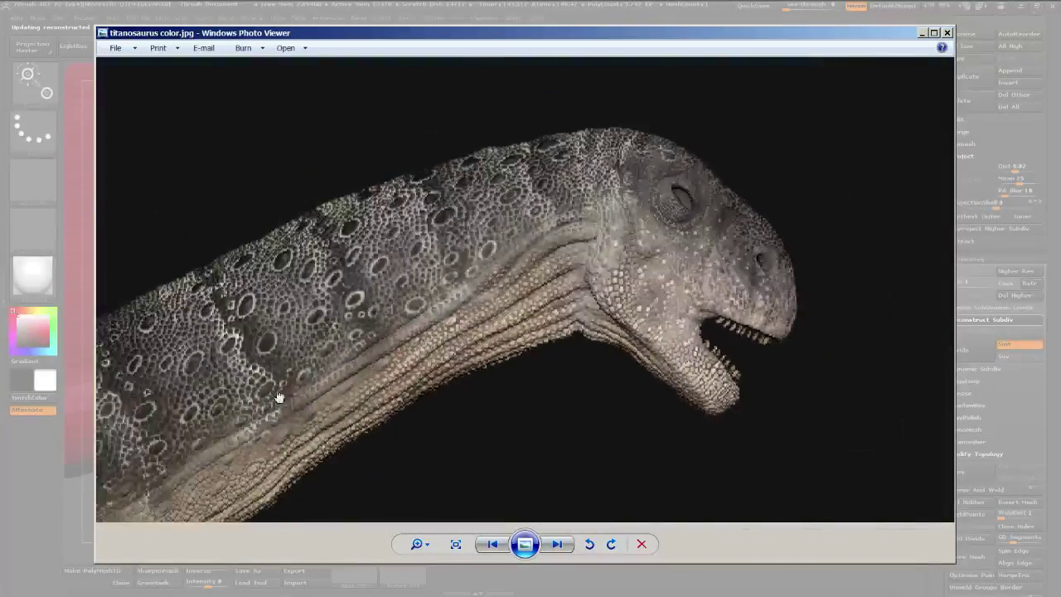
Inspect the titanosaurus's skin pattern along the neck and shoulder, and return to a close view of the head
scroll(355, 367, "up", 2)
scroll(331, 415, "down", 2)
scroll(434, 355, "up", 3)
scroll(555, 273, "up", 1)
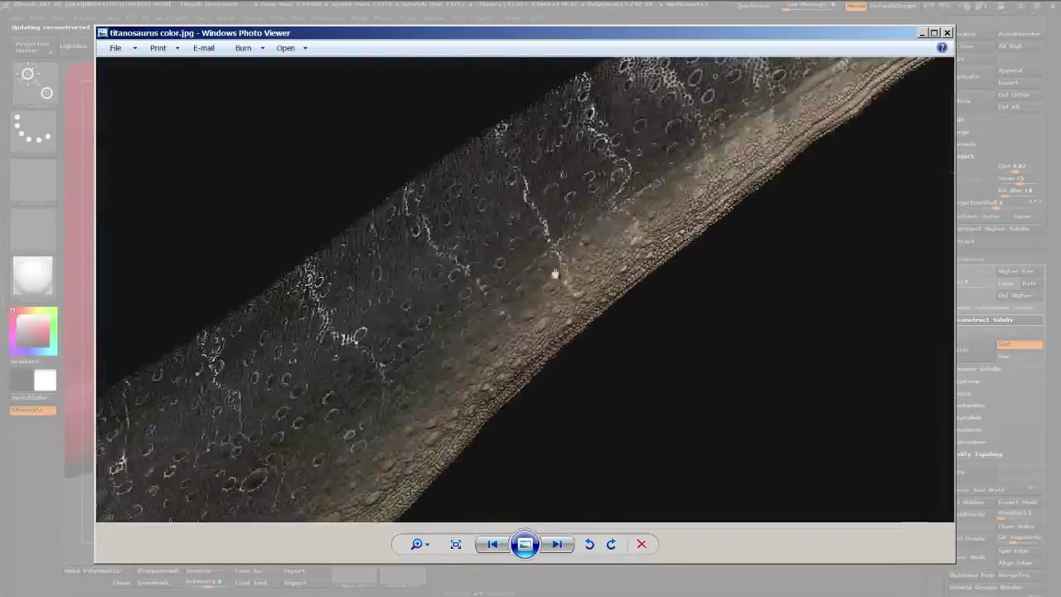
scroll(597, 234, "up", 3)
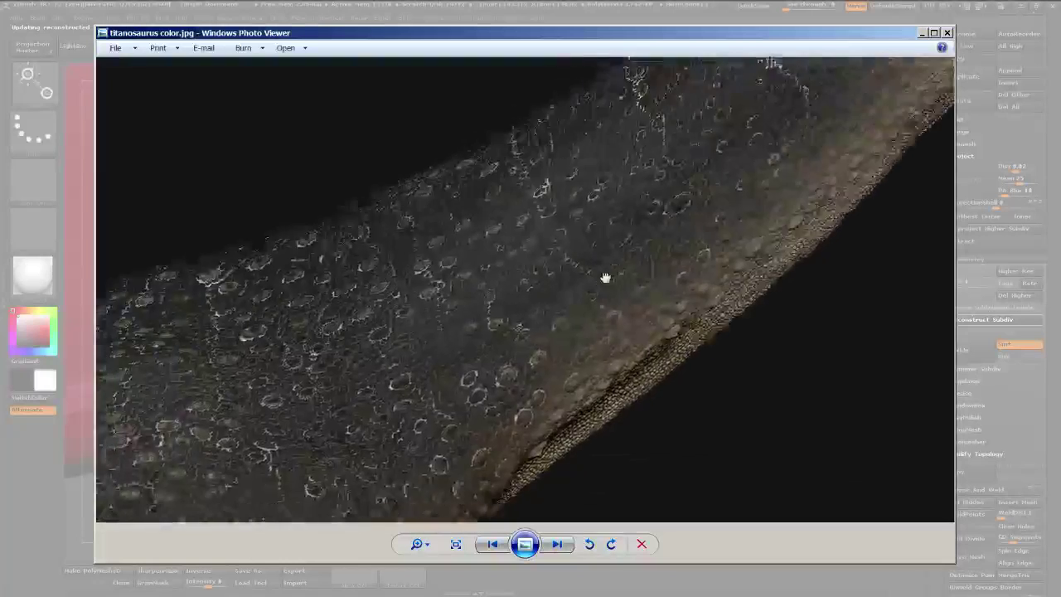
scroll(605, 277, "down", 4)
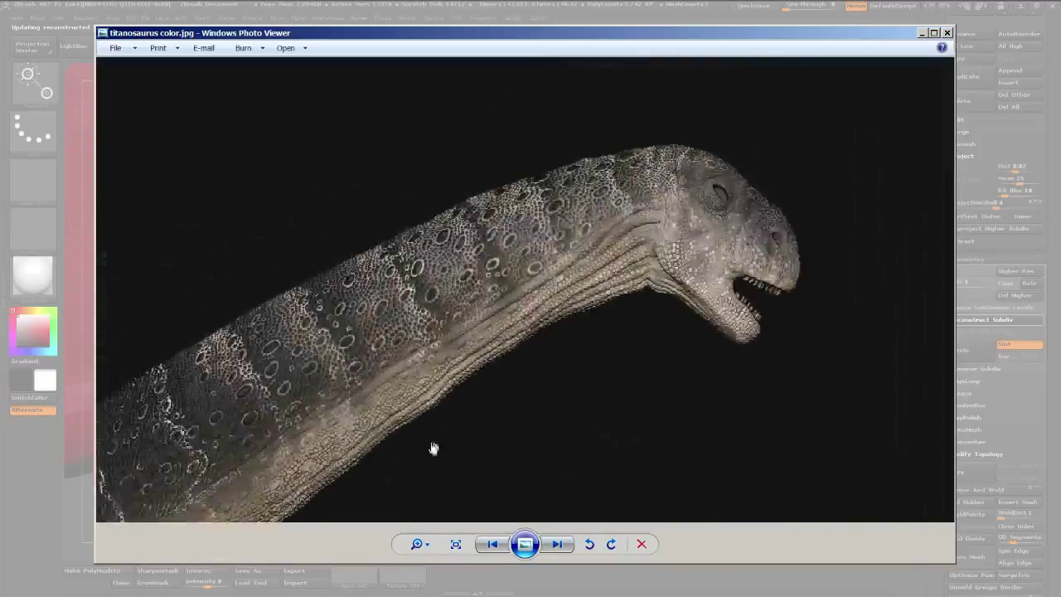
scroll(632, 329, "up", 4)
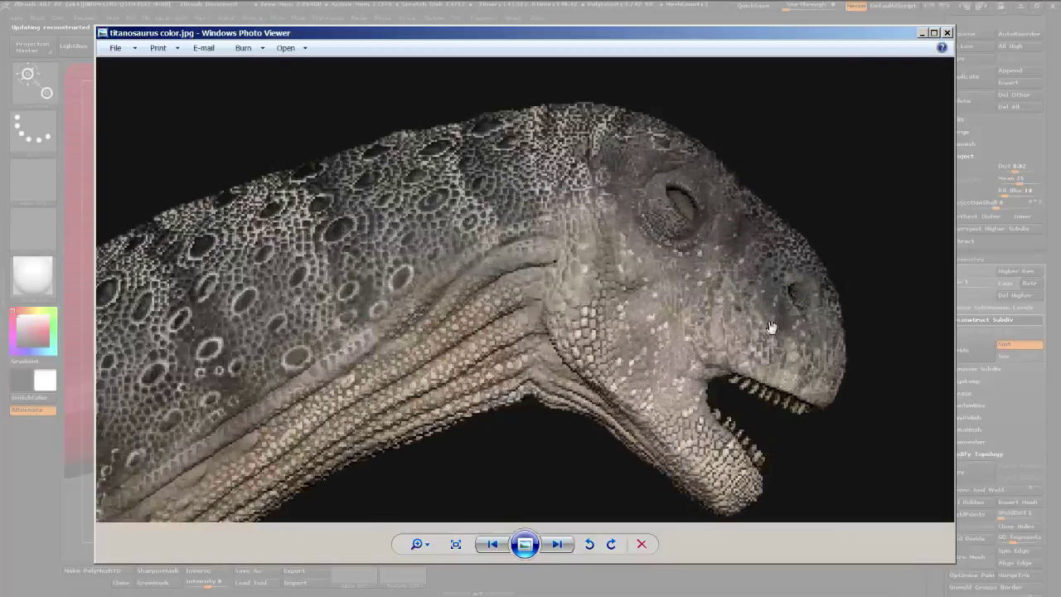
Examine the titanosaurus's scale and stripe pattern from the head down the full length of the neck
scroll(770, 327, "up", 1)
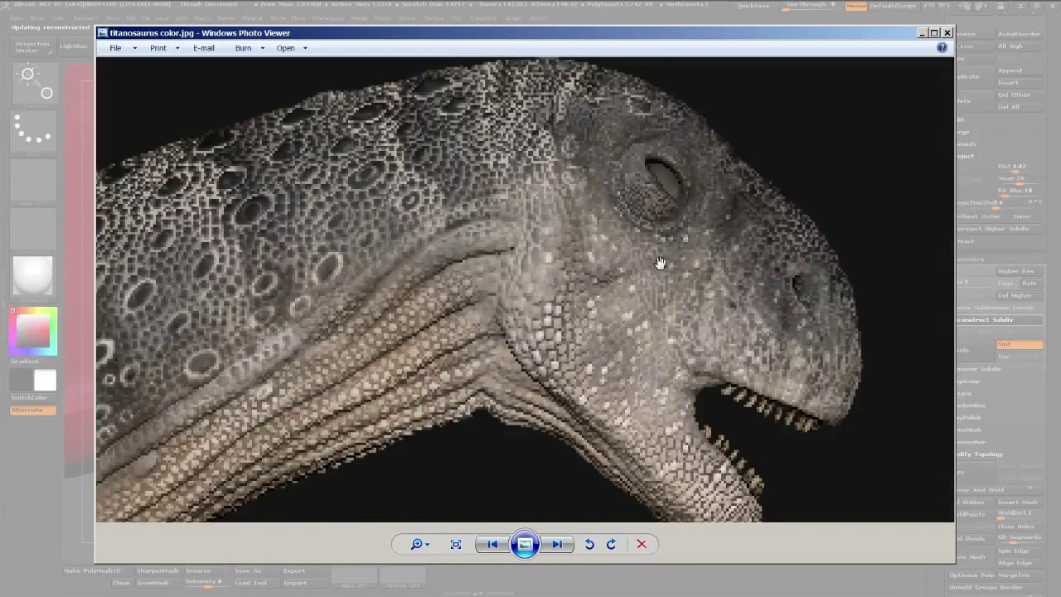
scroll(660, 263, "down", 1)
left_click_drag(450, 311, 634, 263)
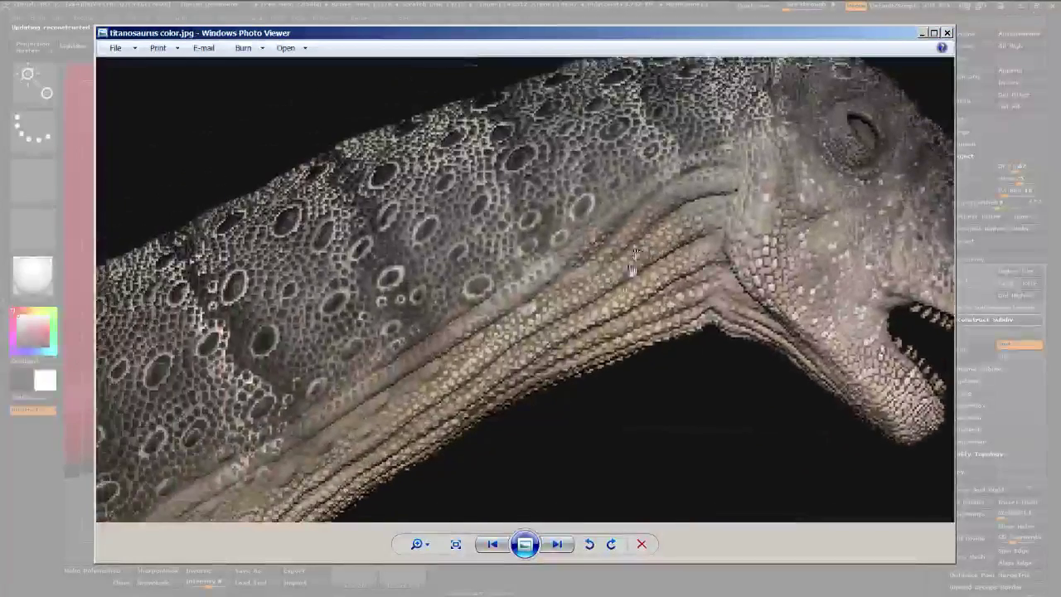
scroll(624, 299, "down", 1)
scroll(623, 300, "down", 1)
scroll(606, 310, "down", 1)
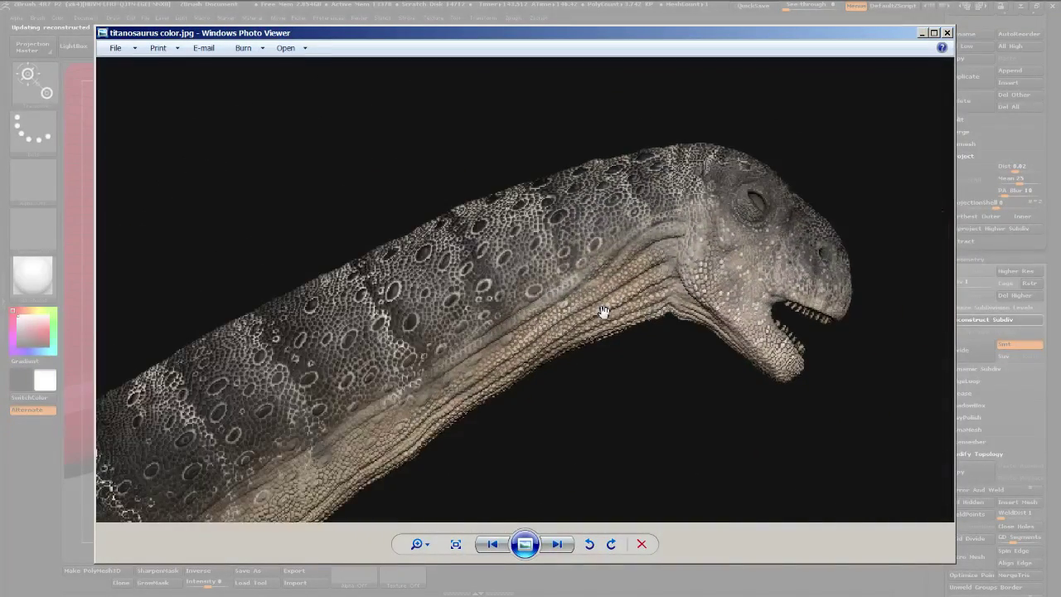
scroll(606, 310, "down", 1)
left_click_drag(384, 406, 631, 277)
scroll(478, 404, "down", 2)
scroll(592, 256, "up", 1)
scroll(336, 398, "down", 2)
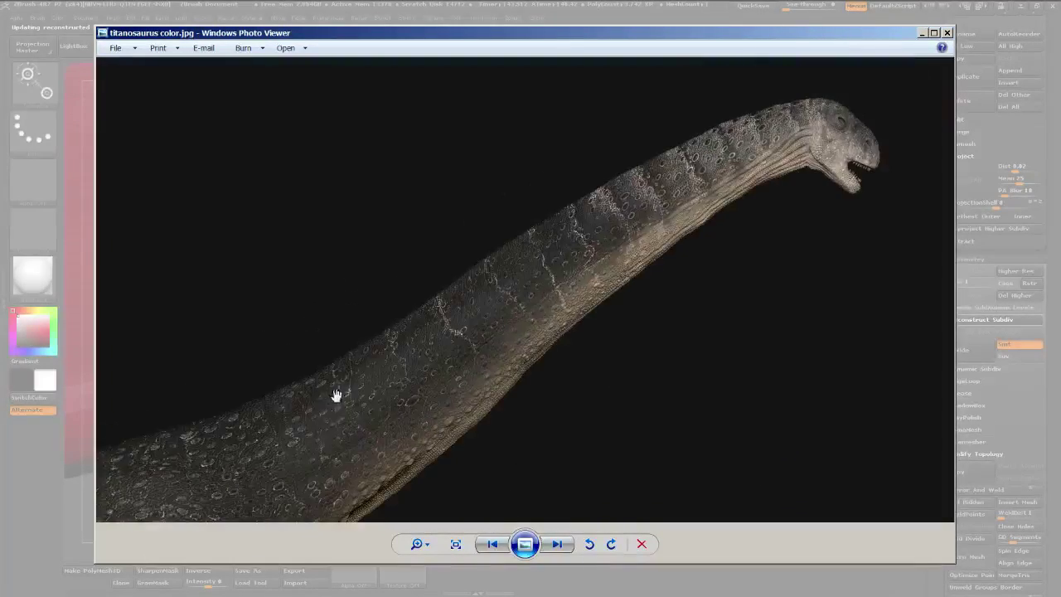
Inspect the titanosaurus's skin pattern on the shoulder, torso, belly and legs
scroll(390, 395, "up", 1)
scroll(381, 389, "up", 2)
scroll(381, 390, "down", 2)
scroll(525, 287, "up", 2)
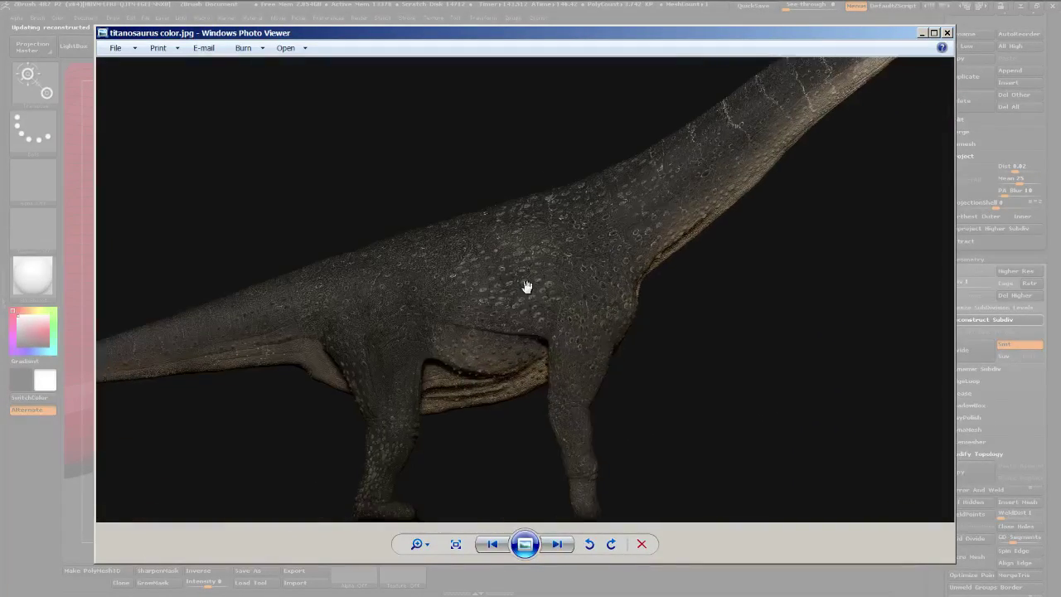
scroll(577, 295, "up", 1)
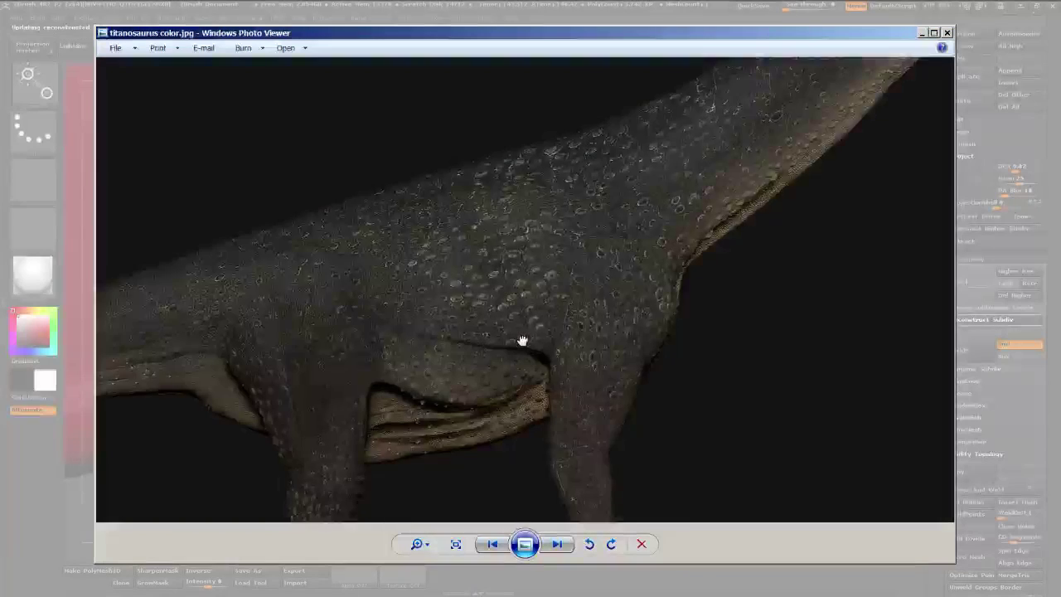
left_click_drag(523, 340, 589, 303)
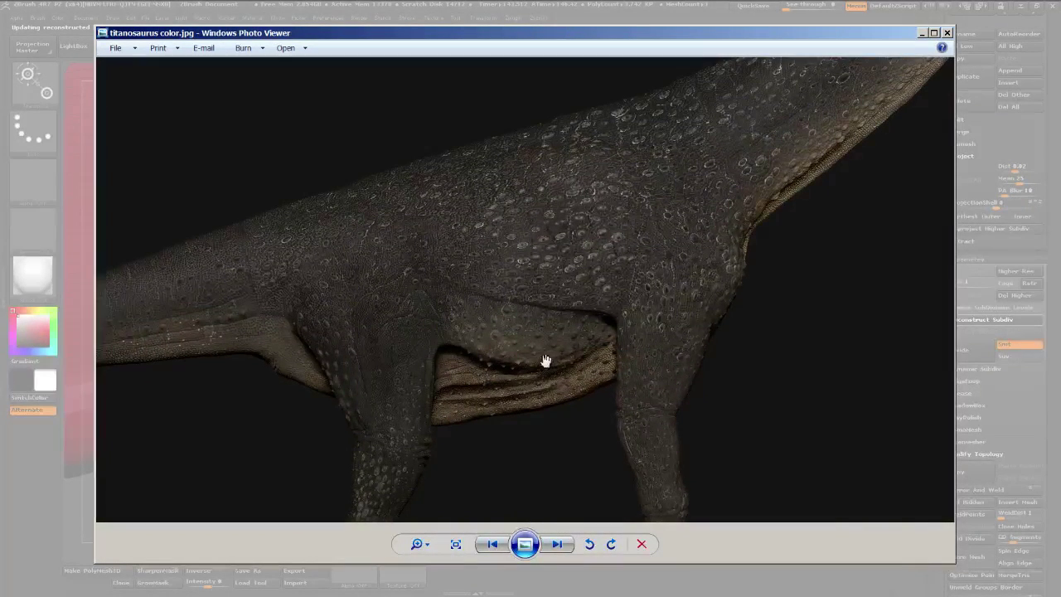
left_click_drag(654, 372, 656, 293)
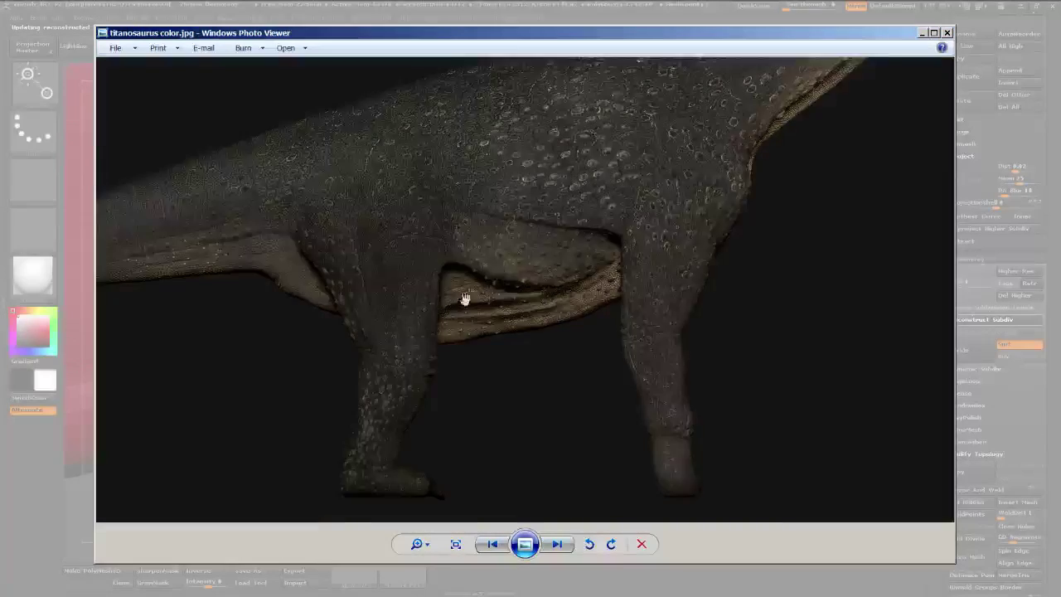
Examine the ringed scales on the titanosaurus's flank up close and follow the tail to its tip
scroll(455, 311, "up", 1)
scroll(608, 213, "up", 3)
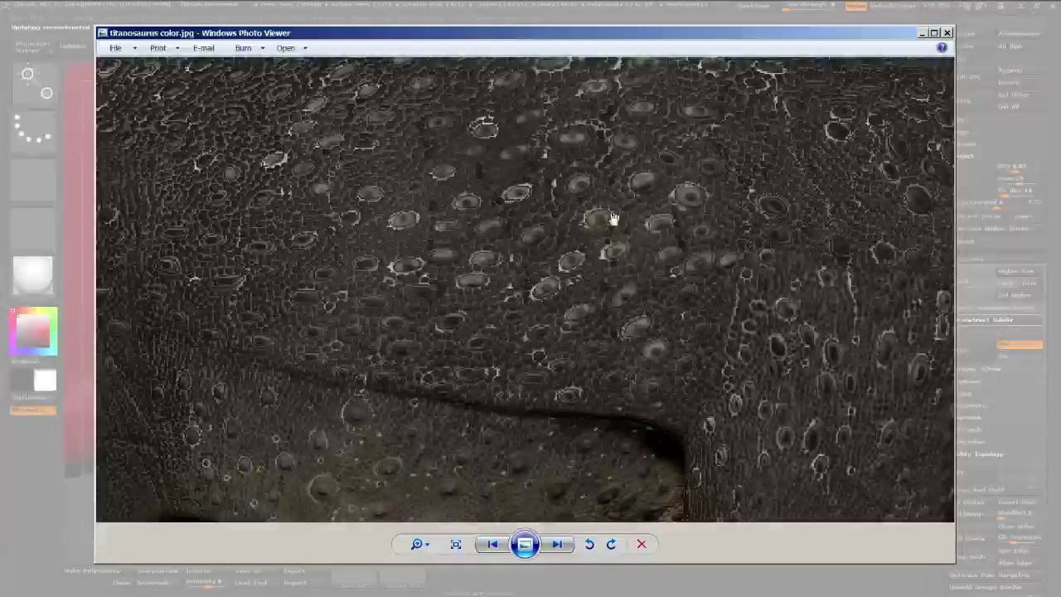
left_click_drag(616, 218, 395, 407)
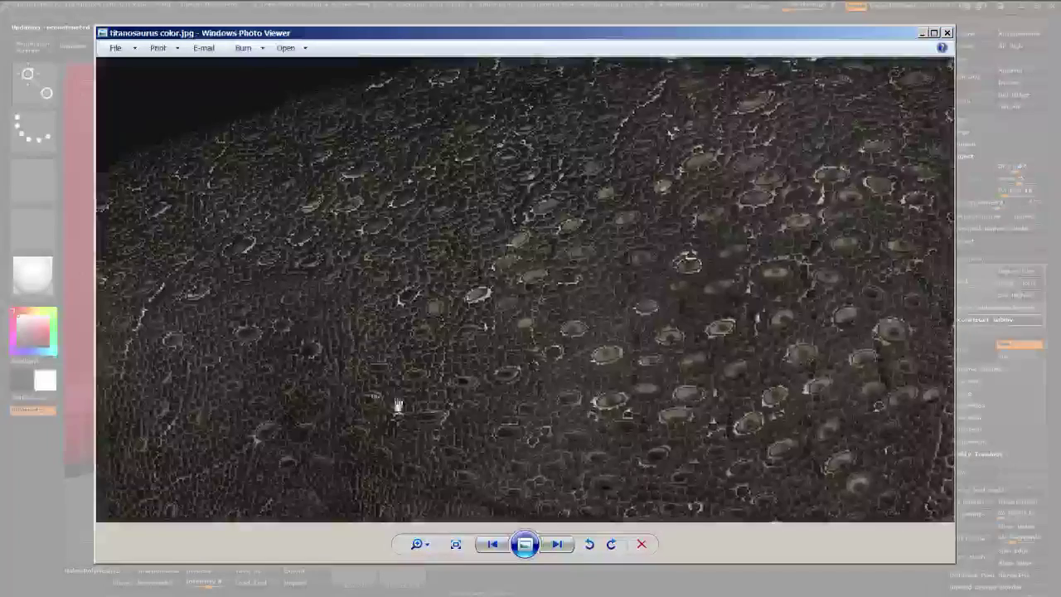
scroll(627, 421, "down", 4)
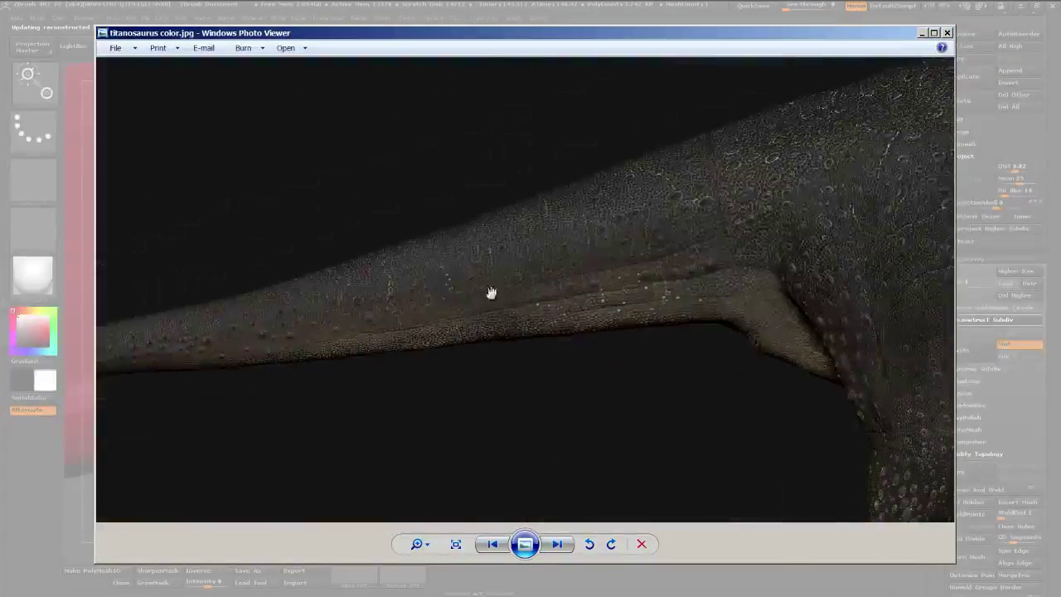
left_click_drag(340, 320, 823, 275)
left_click_drag(545, 310, 866, 274)
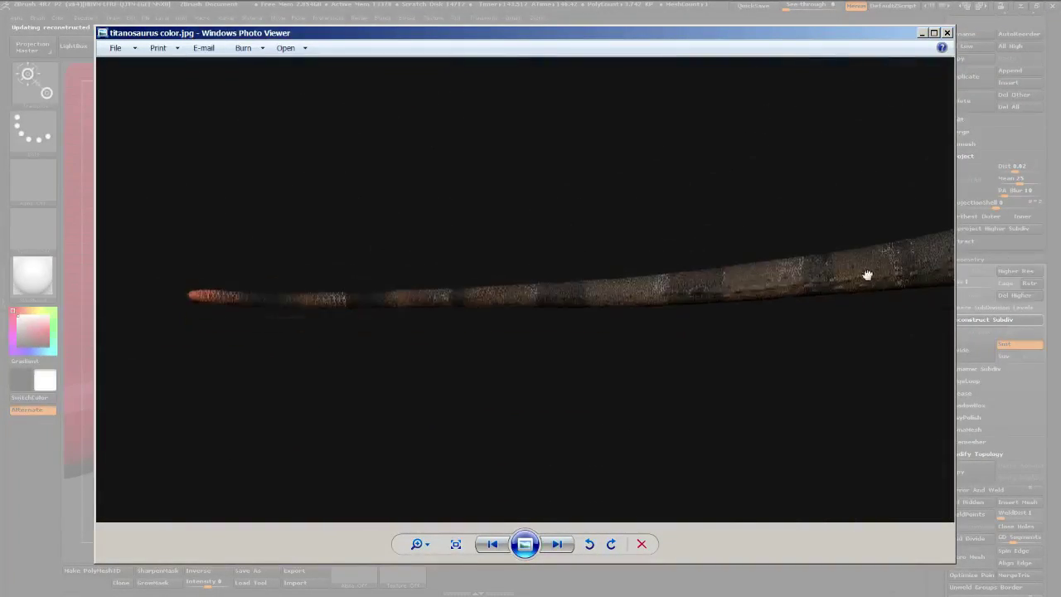
Show titanosauurs wip2.jpg and examine the sculpted scales and bumps on the body and neck up close
left_click(560, 545)
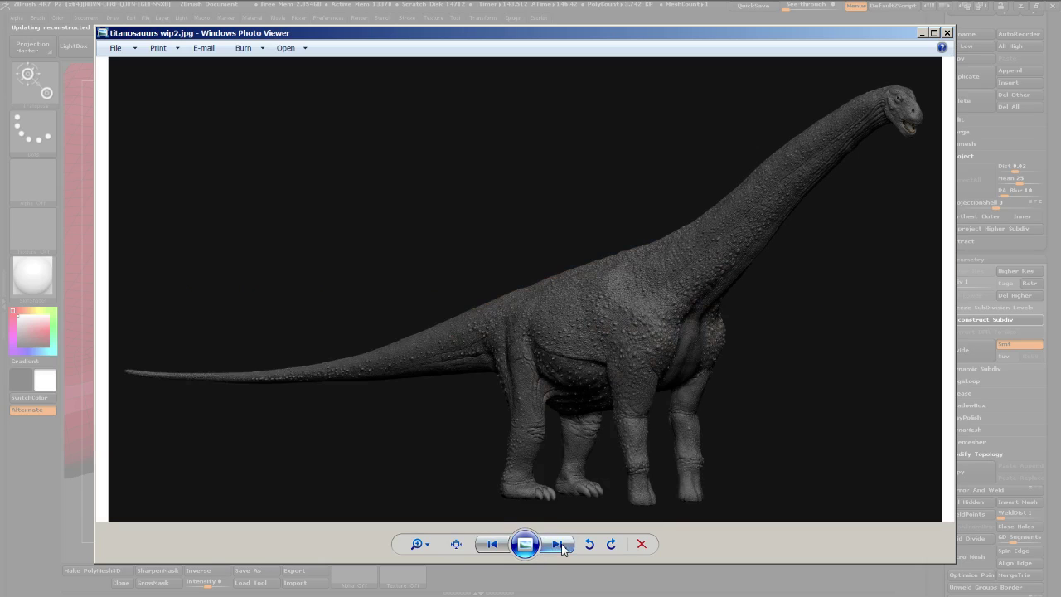
scroll(630, 299, "up", 3)
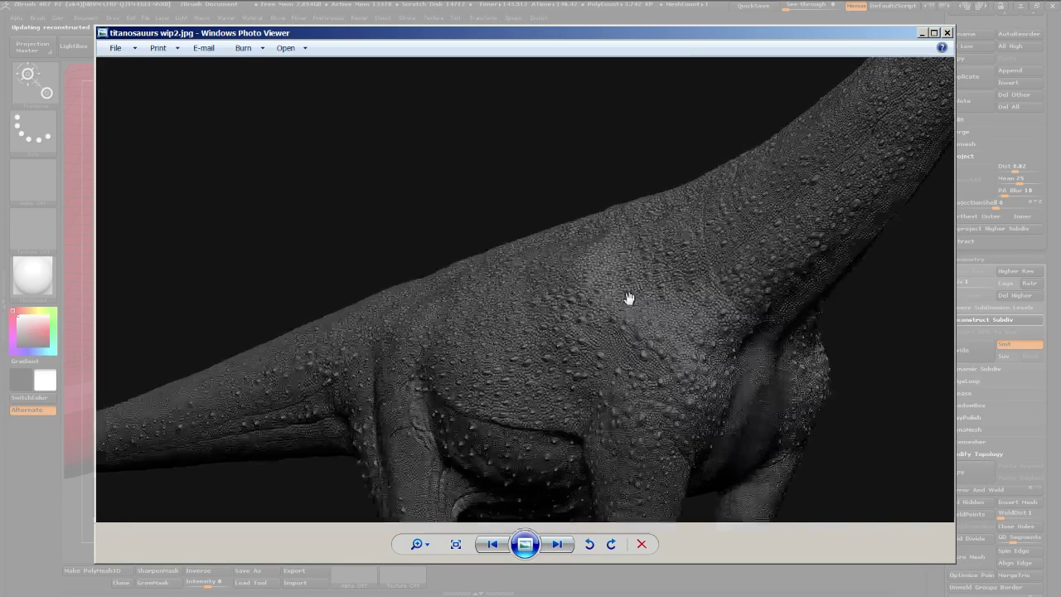
left_click_drag(630, 298, 633, 226)
scroll(633, 225, "up", 3)
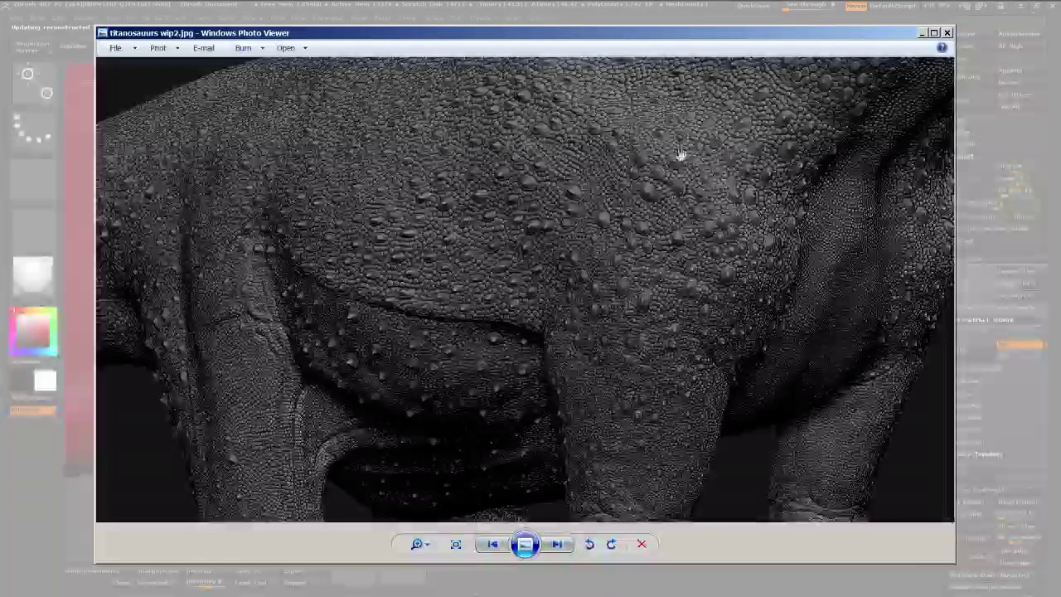
left_click_drag(691, 130, 504, 313)
left_click_drag(663, 234, 509, 340)
scroll(672, 214, "down", 3)
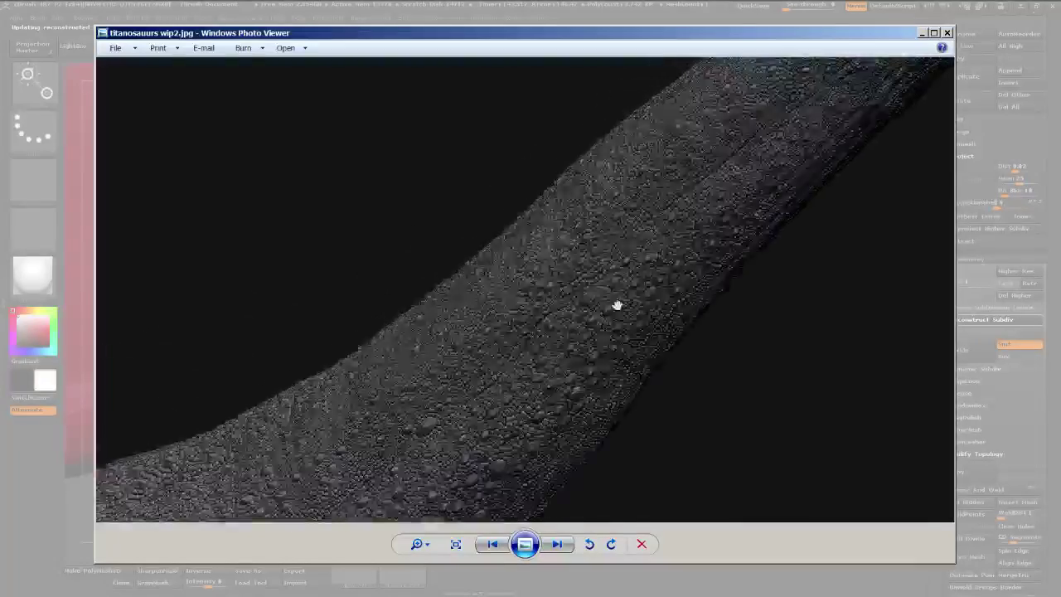
scroll(677, 184, "up", 2)
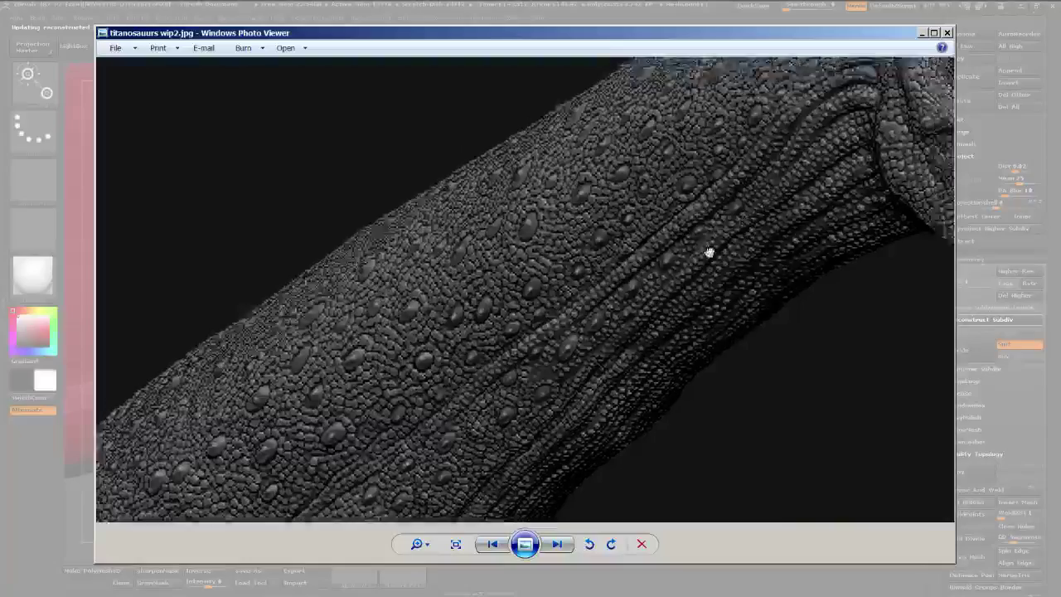
scroll(663, 335, "down", 3)
scroll(722, 208, "up", 4)
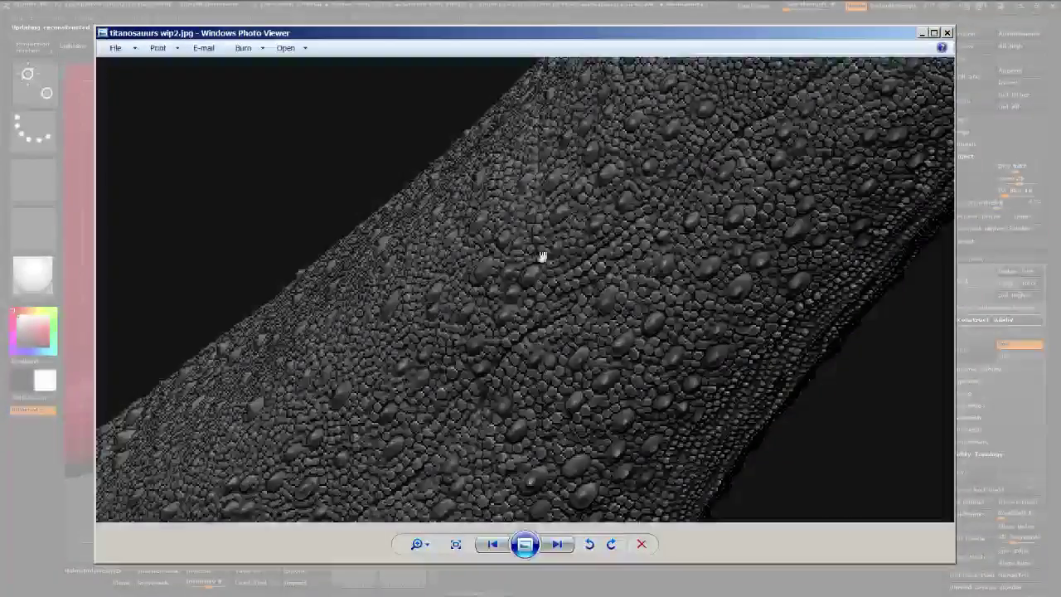
Inspect the grey sculpt's scales from the neck across the shoulder, flank and hind leg, and return to the overall body view
left_click_drag(543, 257, 630, 157)
left_click_drag(451, 339, 597, 232)
left_click_drag(422, 390, 635, 289)
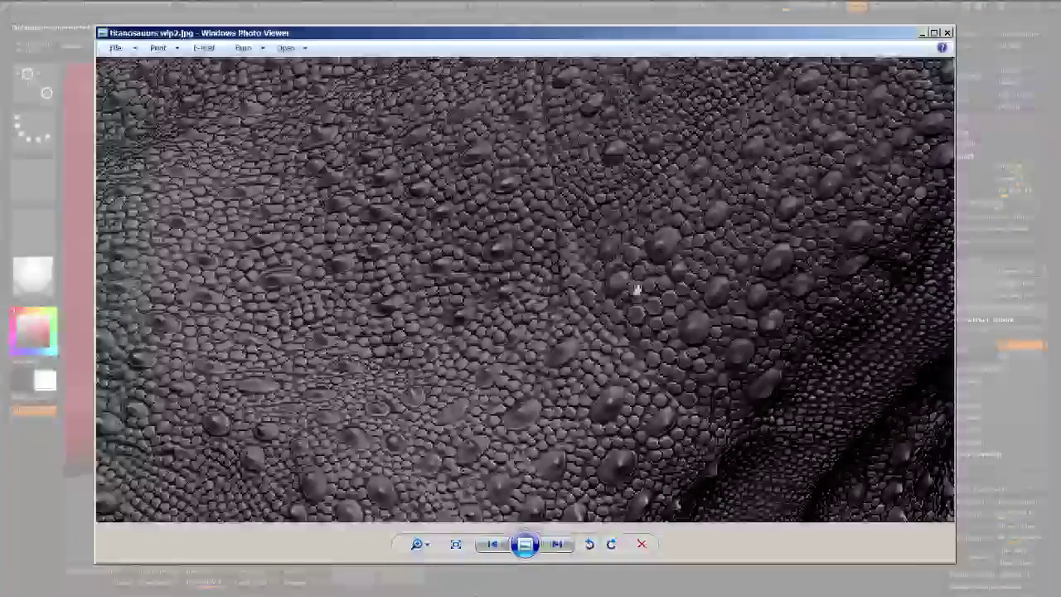
left_click_drag(407, 380, 475, 353)
scroll(428, 383, "down", 2)
left_click_drag(429, 384, 631, 228)
left_click_drag(512, 355, 625, 281)
scroll(620, 297, "down", 4)
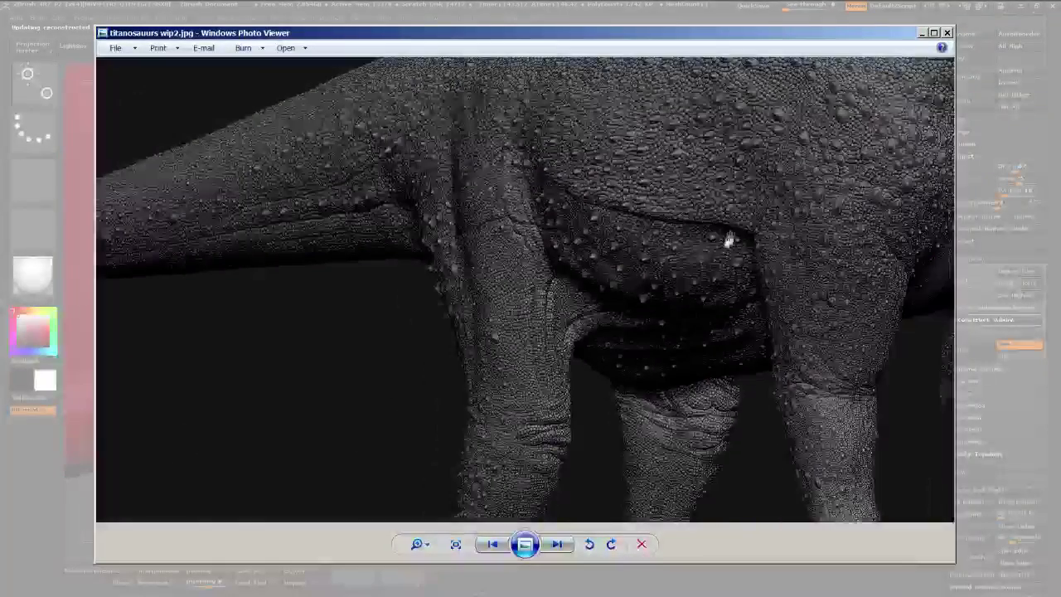
left_click_drag(729, 239, 523, 384)
scroll(499, 298, "up", 4)
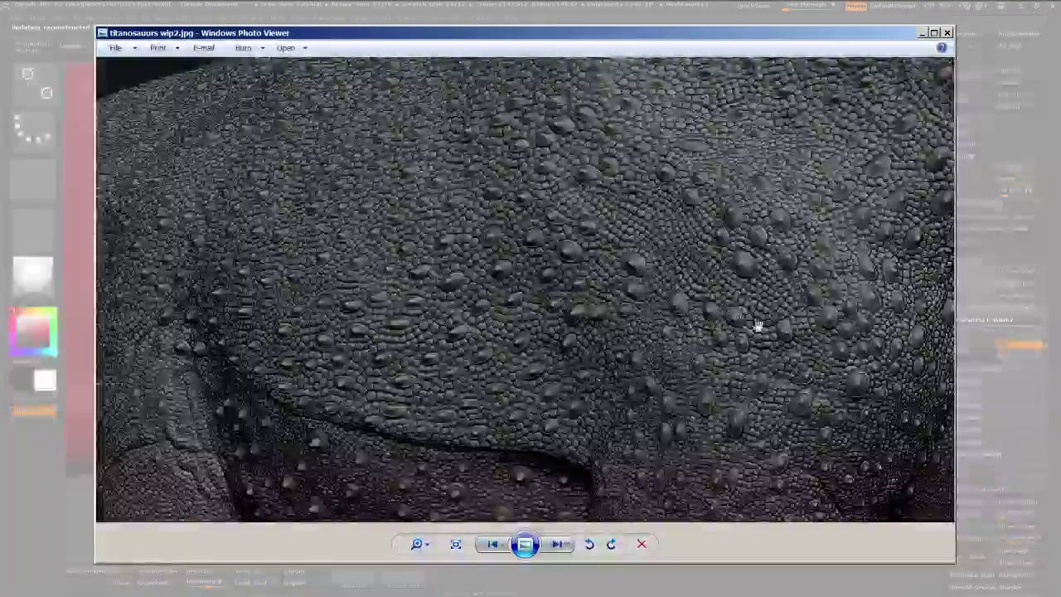
scroll(764, 371, "down", 5)
scroll(764, 372, "down", 4)
scroll(604, 279, "up", 1)
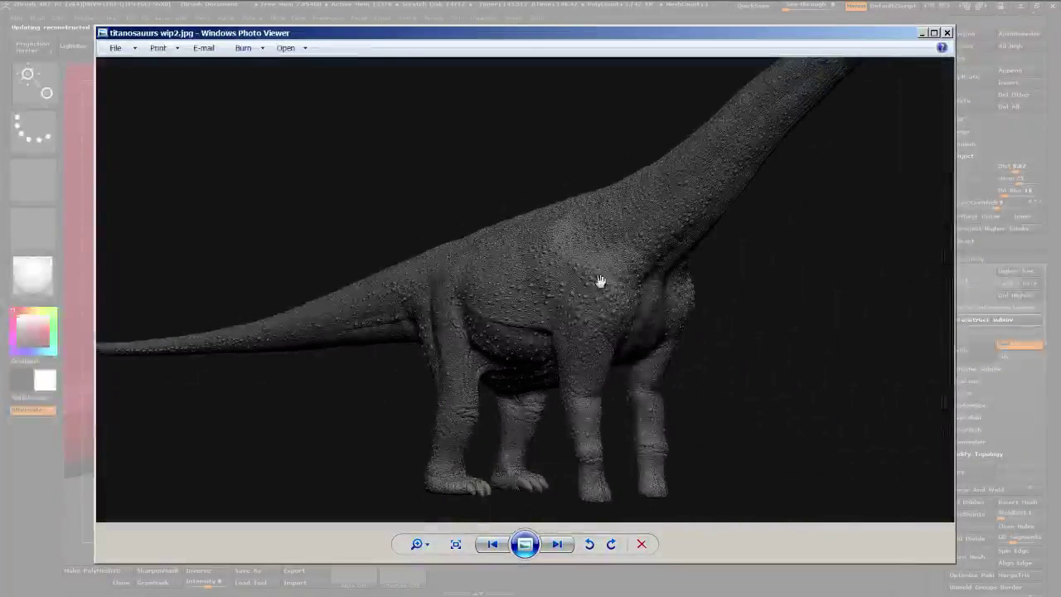
View the dinosaur skeleton diagram with the red-marked bones and close the image
left_click(560, 543)
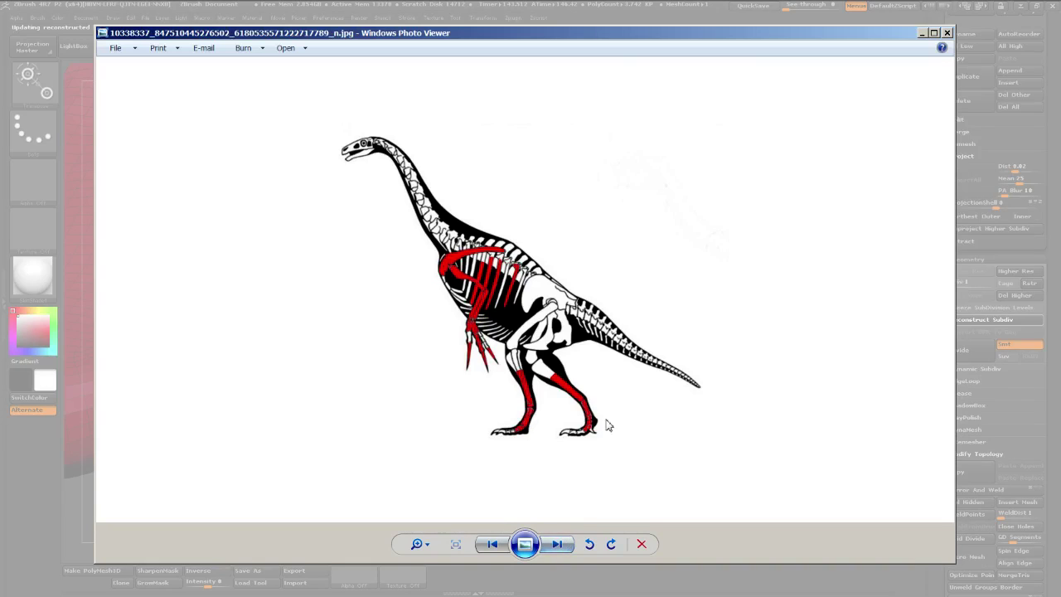
left_click(947, 34)
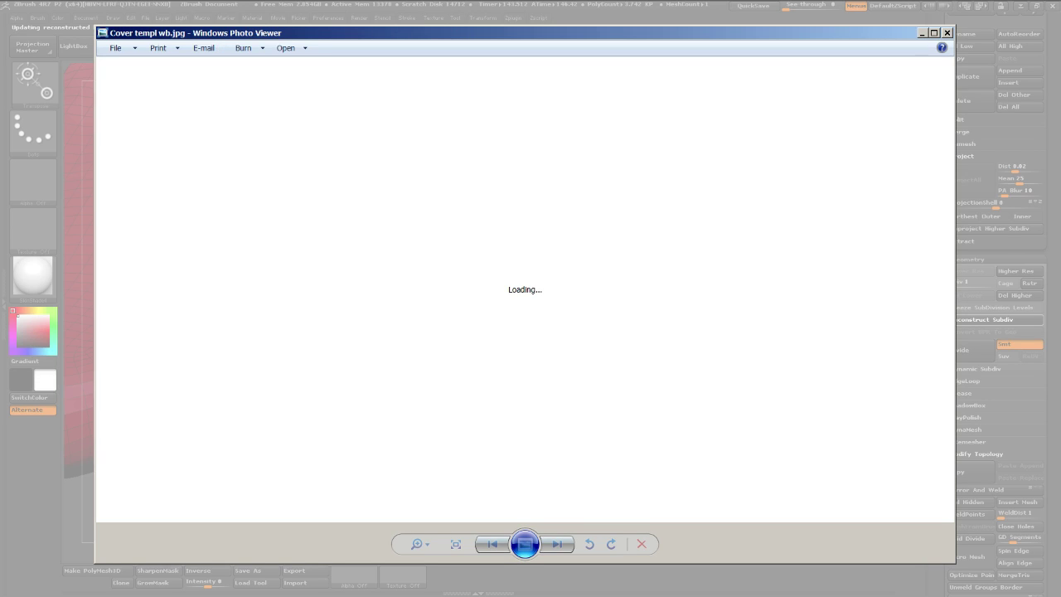
Examine the small feathered dinosaur and the giant foot on Cover templ wb.jpg, and then view the wider cover composition
scroll(520, 302, "up", 5)
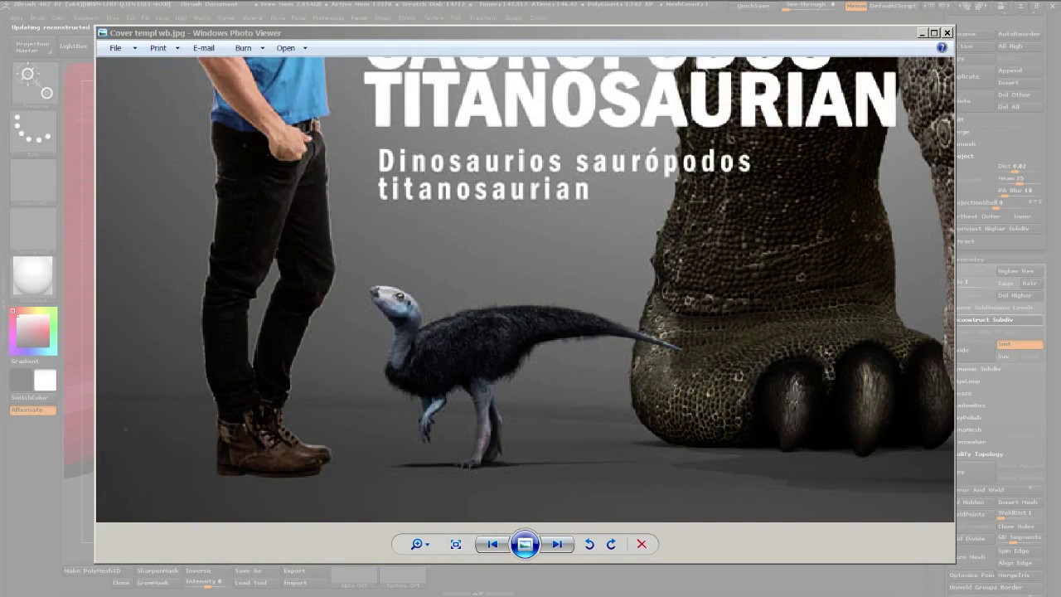
key("Right")
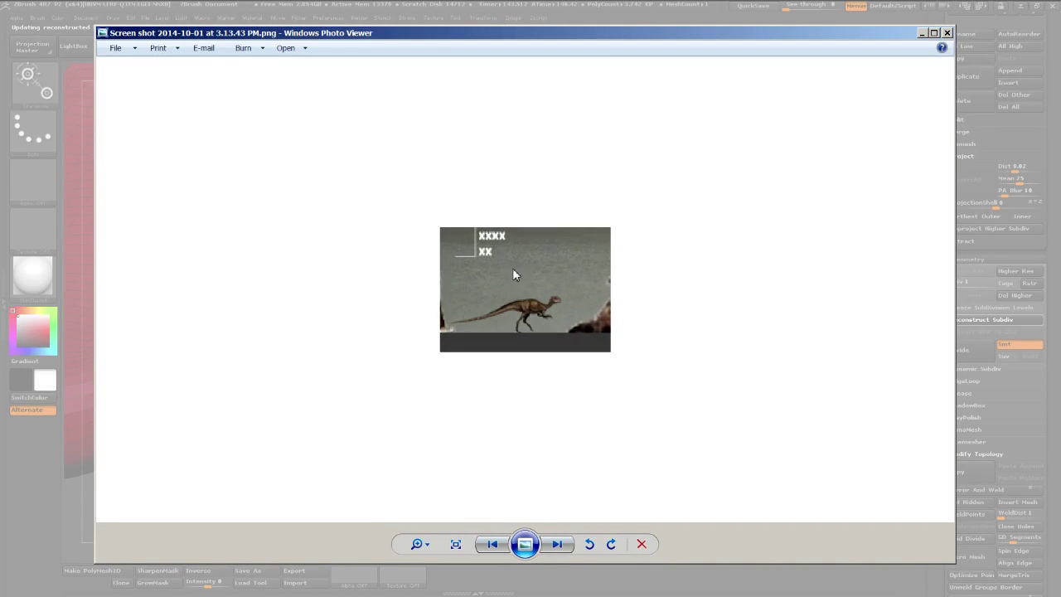
key("Left")
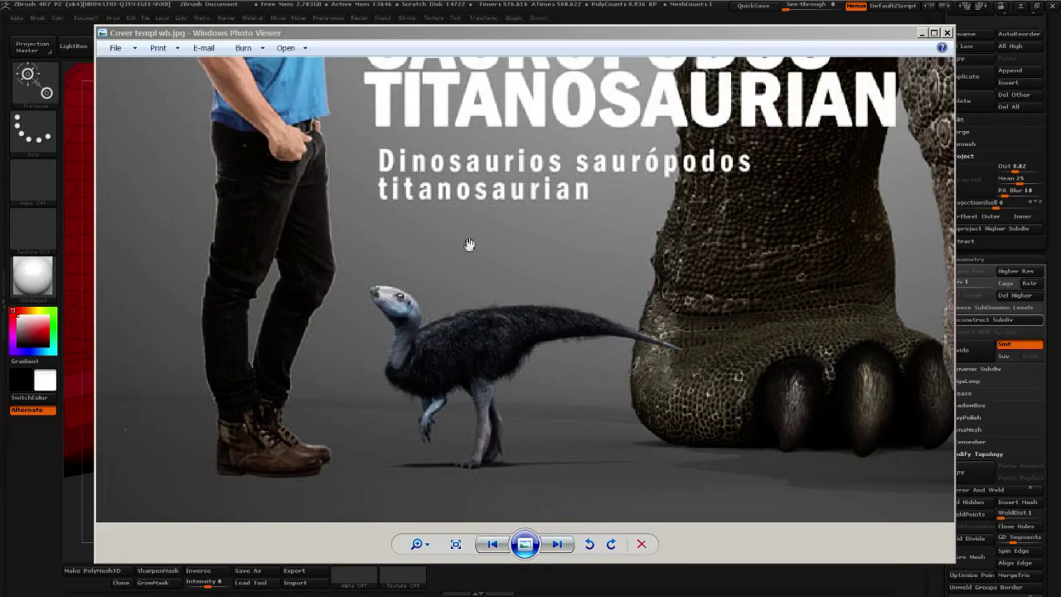
scroll(506, 244, "down", 3)
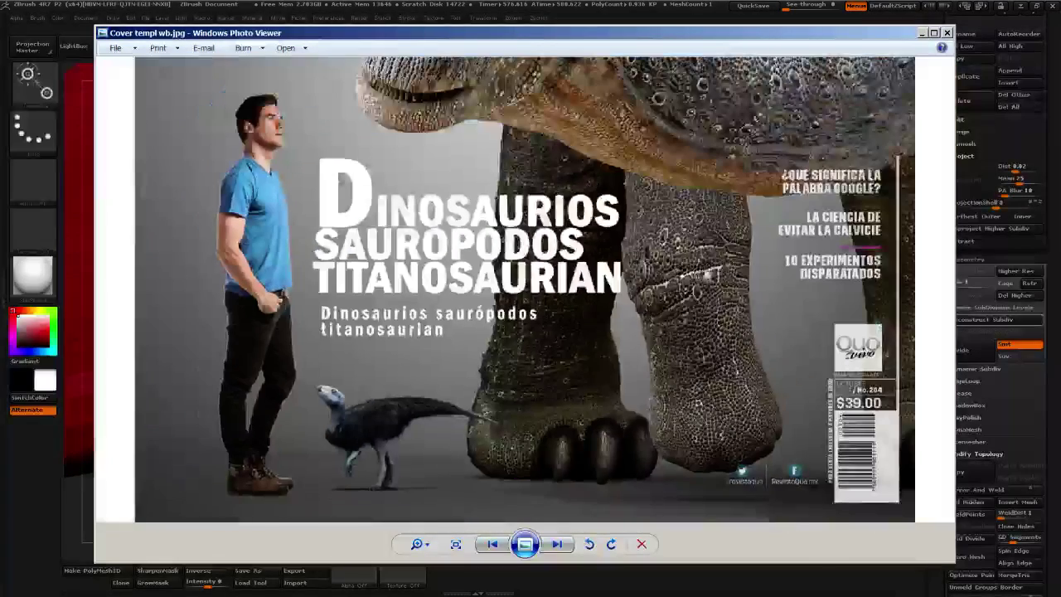
scroll(580, 333, "down", 1)
scroll(621, 334, "down", 1)
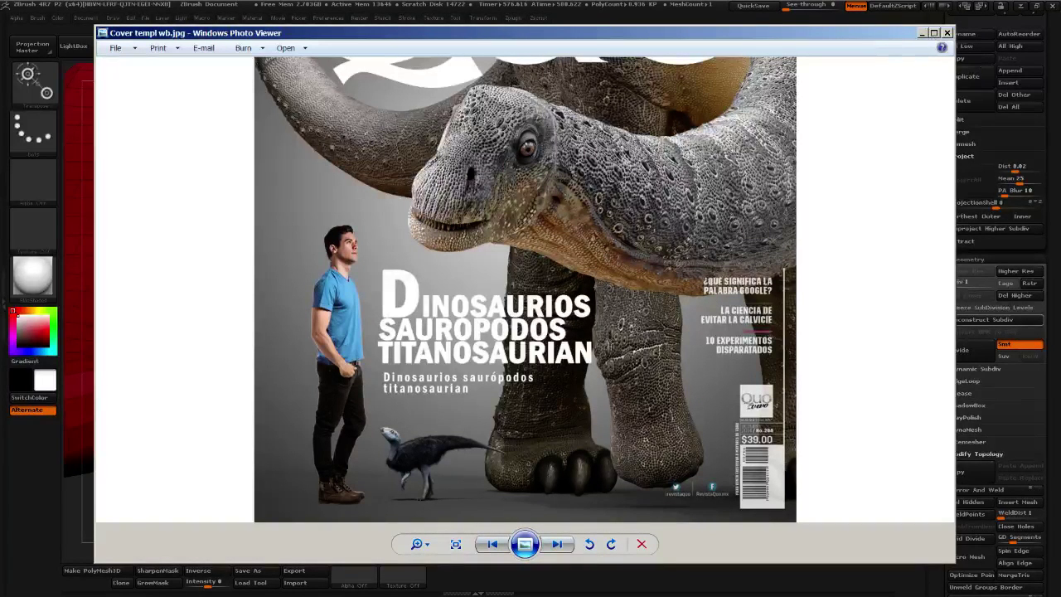
Move the cover image window away from the modelling workspace and choose to wait for ZBrush to respond
left_click_drag(263, 33, 1059, 206)
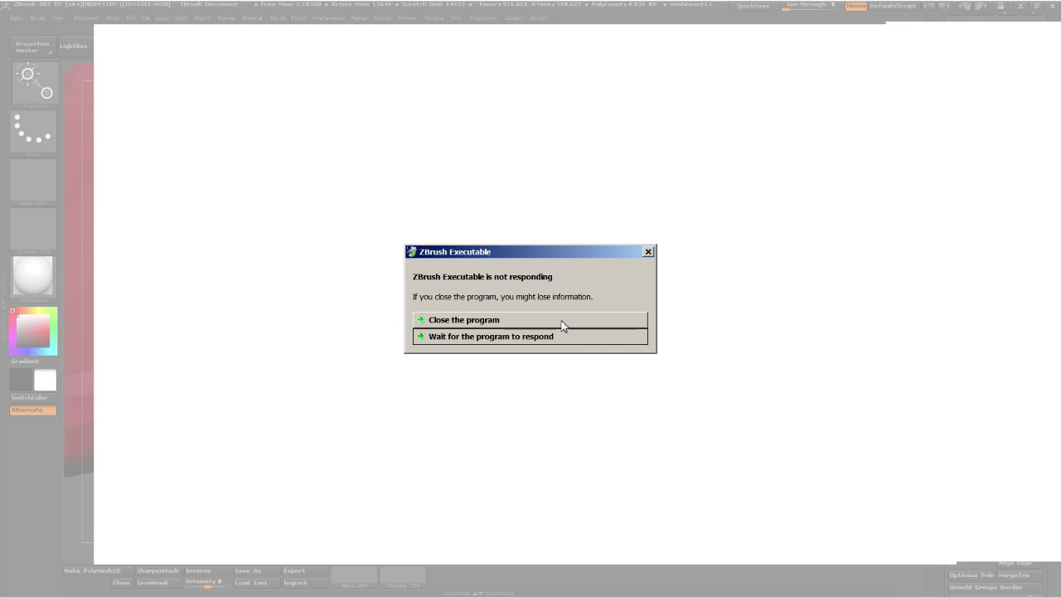
left_click(510, 340)
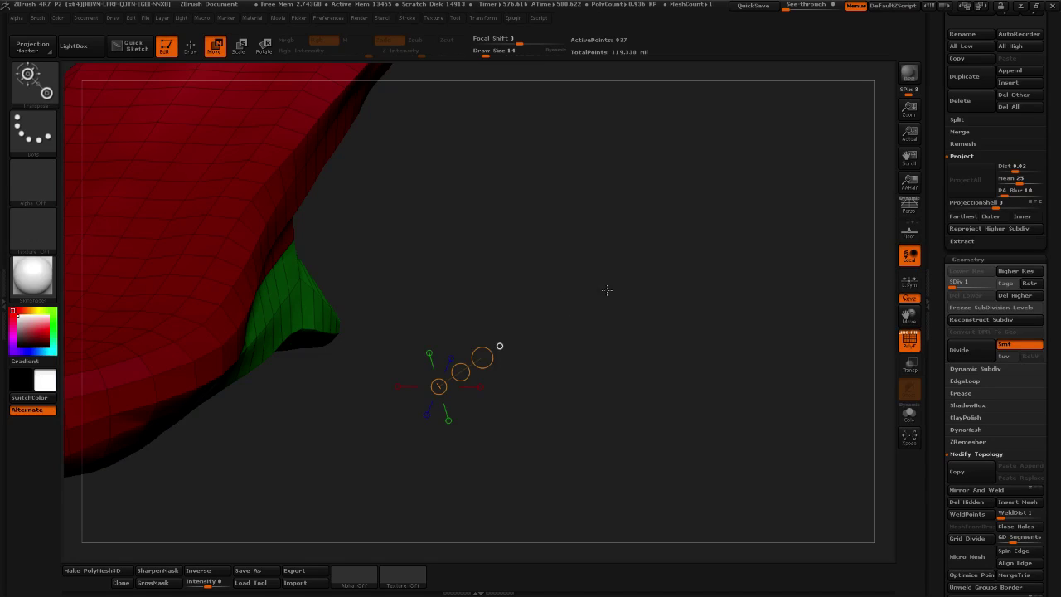
Inspect the low-poly claw's red and green polygroups from both sides and bring the tool and subtool lists into view
left_click_drag(542, 280, 626, 199)
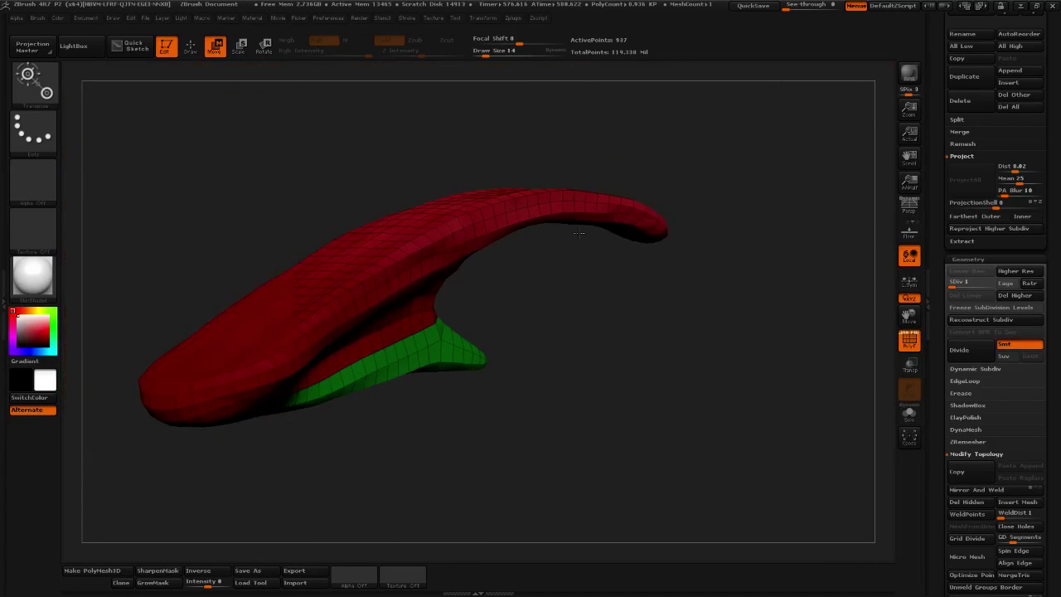
left_click_drag(657, 333, 729, 374, "alt")
left_click_drag(718, 428, 760, 466)
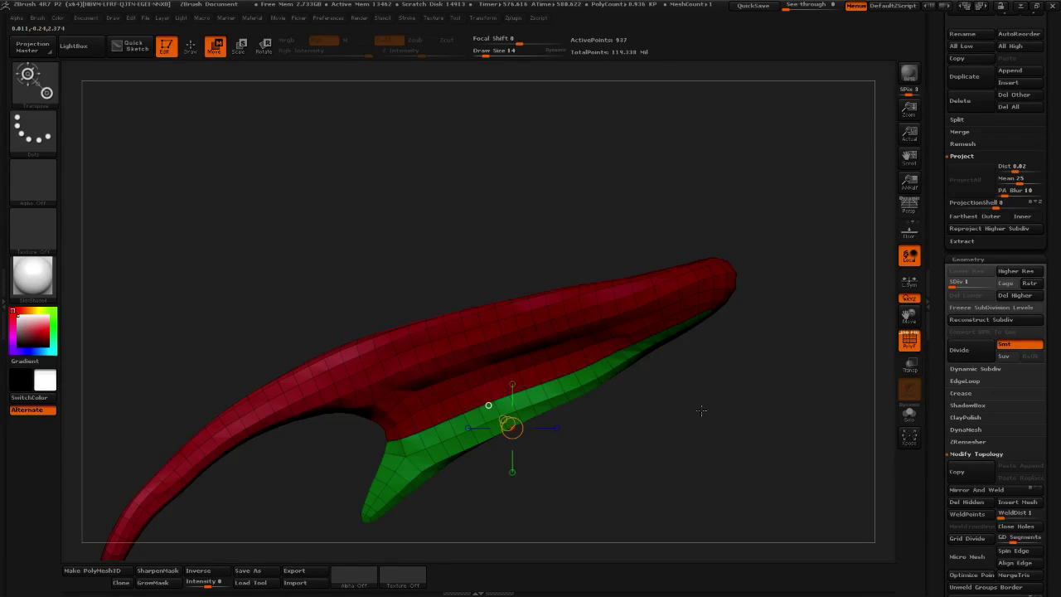
left_click_drag(707, 420, 698, 359)
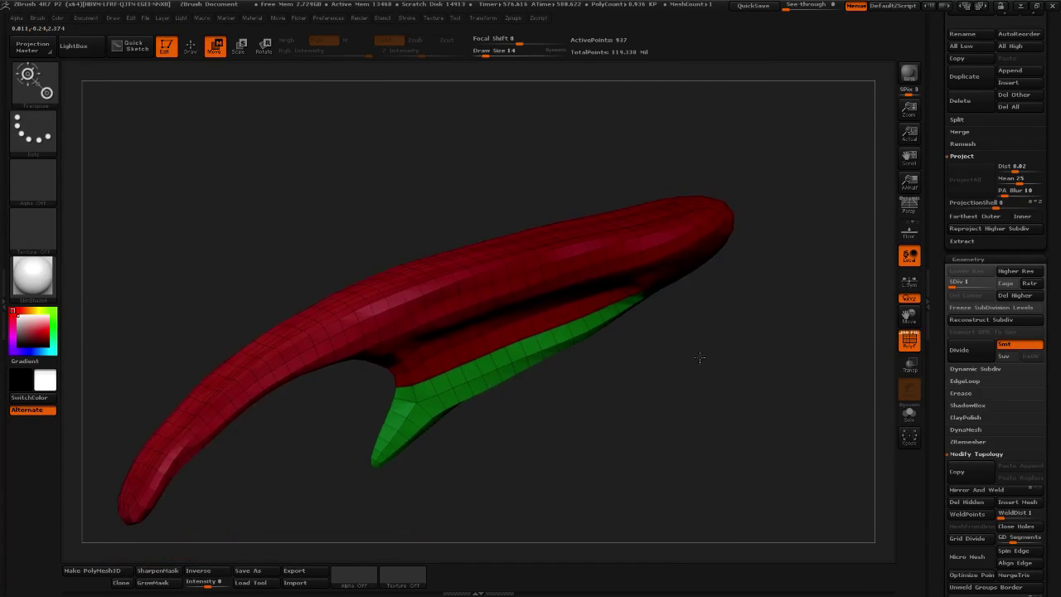
left_click_drag(938, 178, 929, 359)
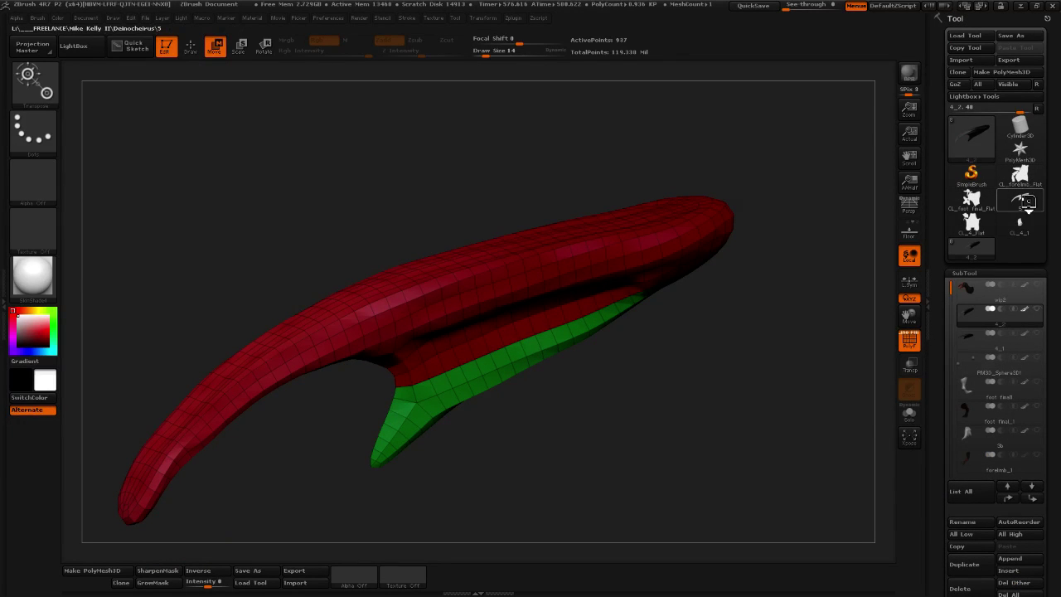
Delete the high-poly 4_1 claw subtool and accept that the deletion cannot be undone
mouse_move(1028, 203)
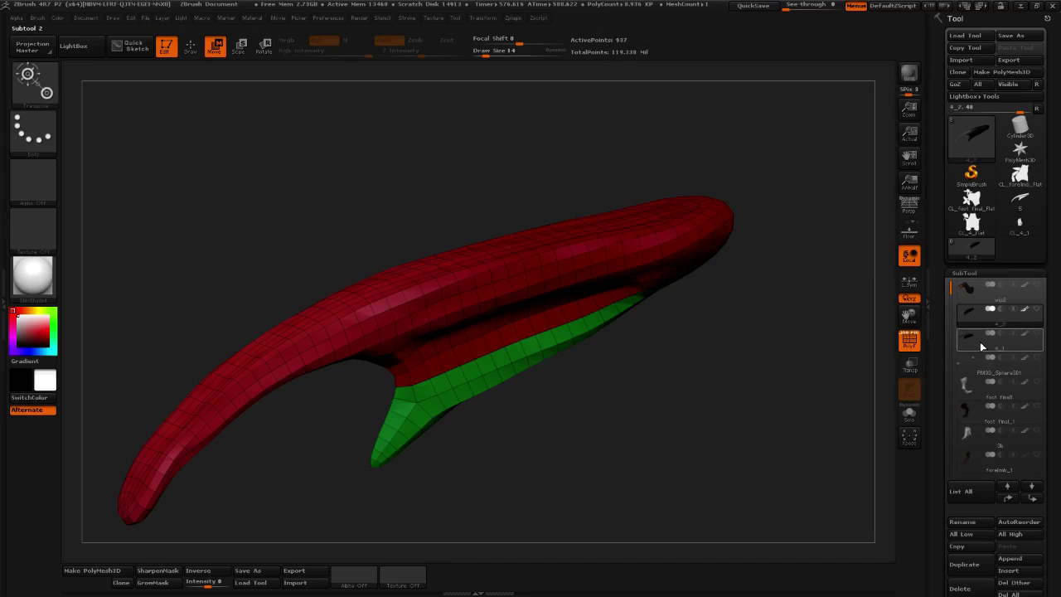
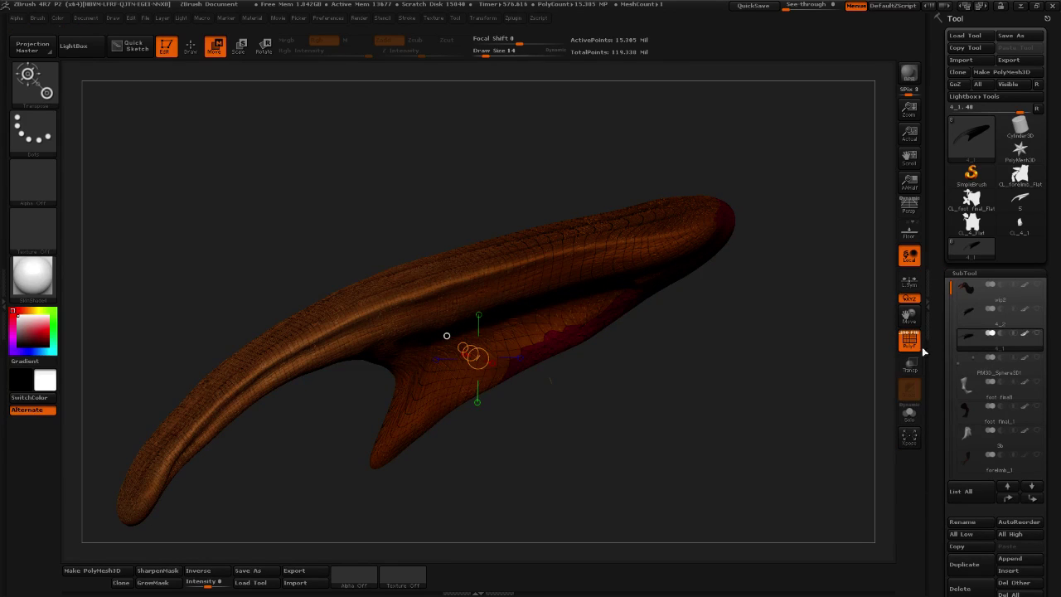
scroll(939, 379, "down", 5)
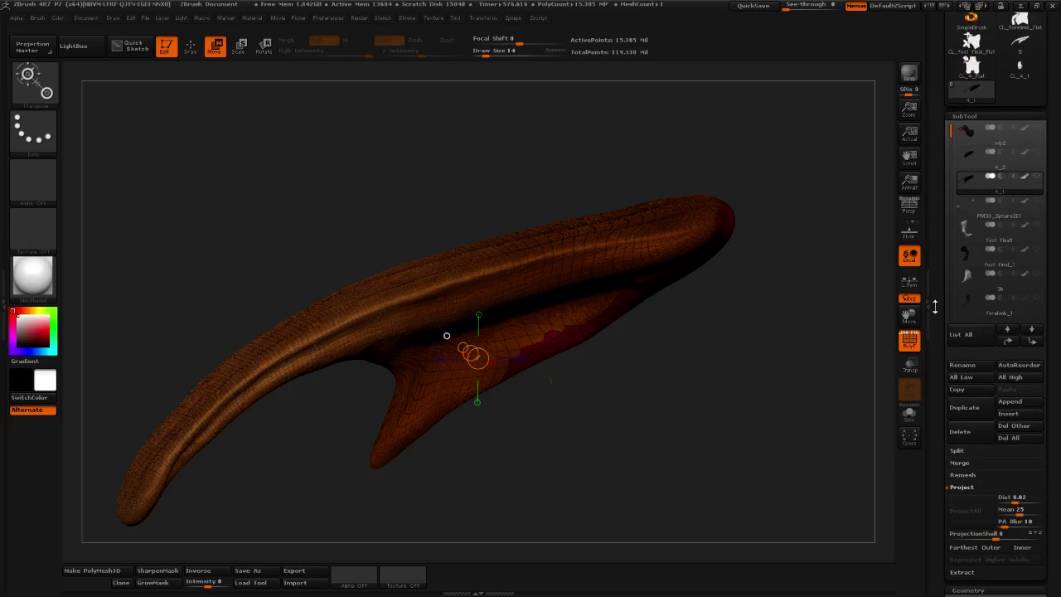
left_click(960, 432)
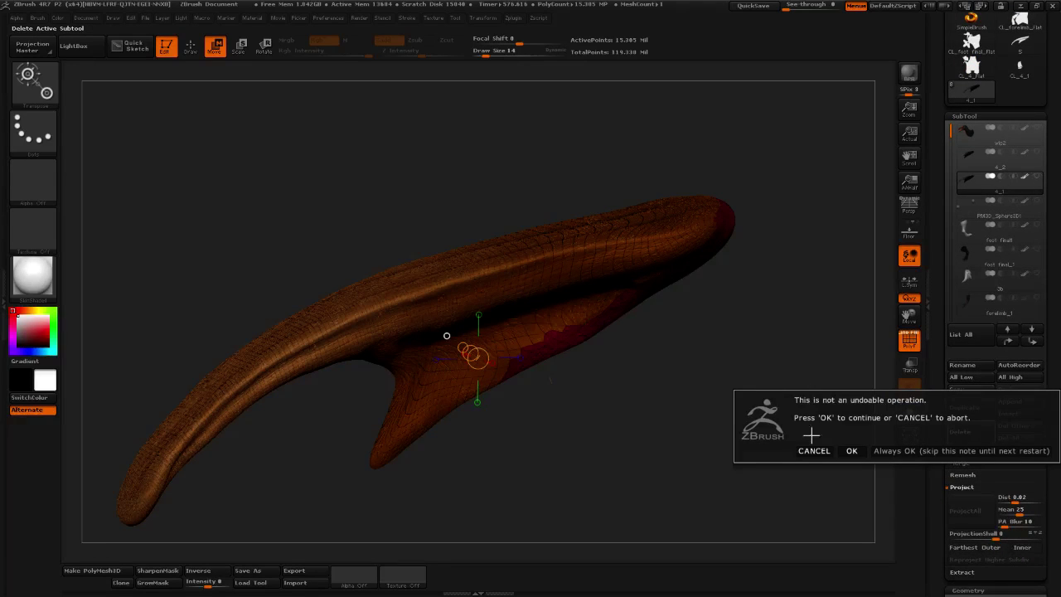
left_click(852, 450)
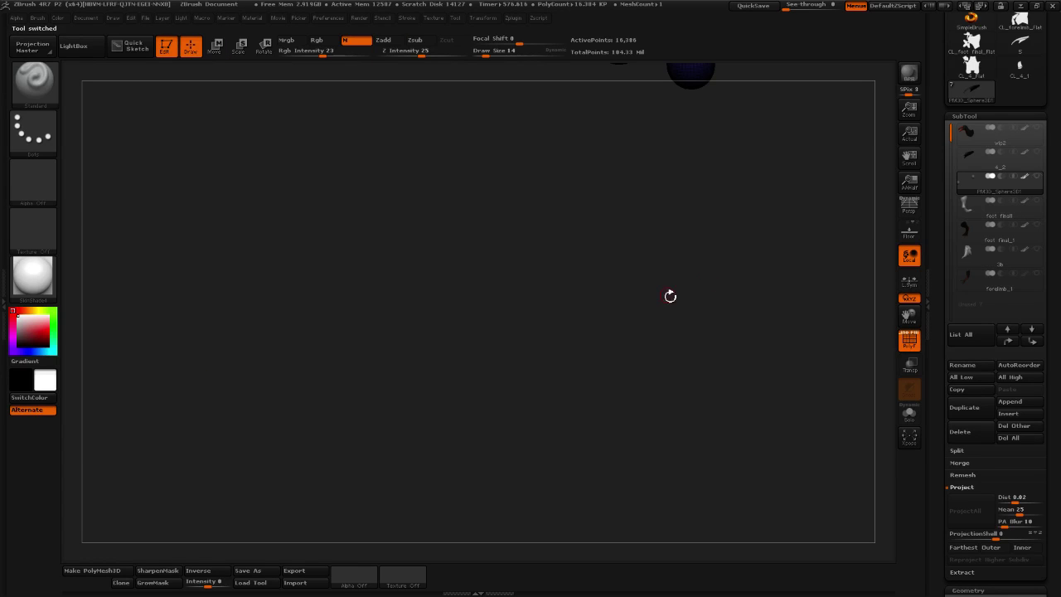
Select the low-poly 4_2 claw subtool and inspect its red and green polygroups from several angles
left_click_drag(943, 136, 927, 273)
mouse_move(1011, 319)
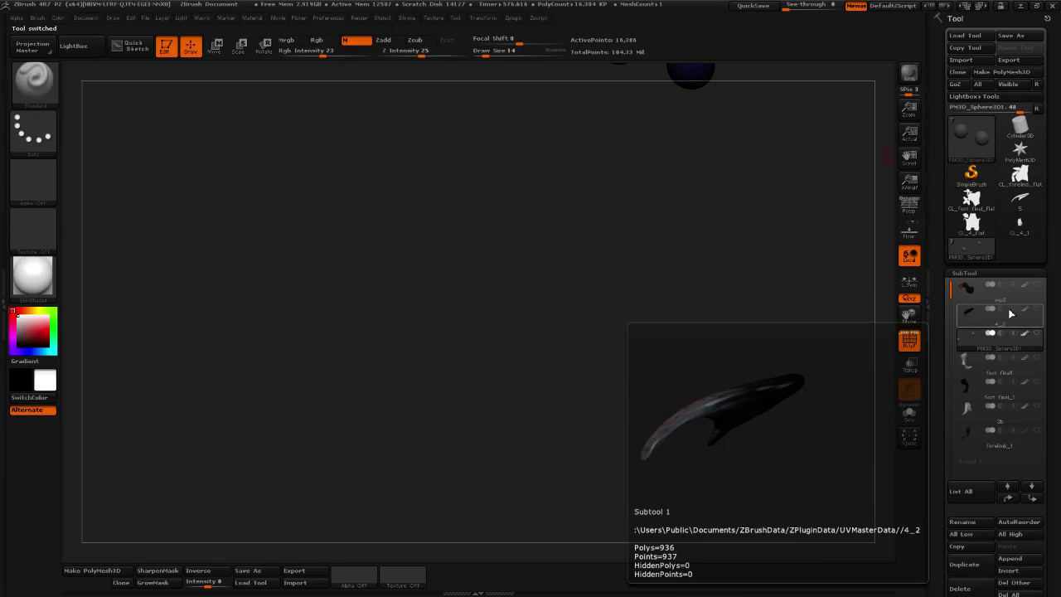
left_click(1009, 322)
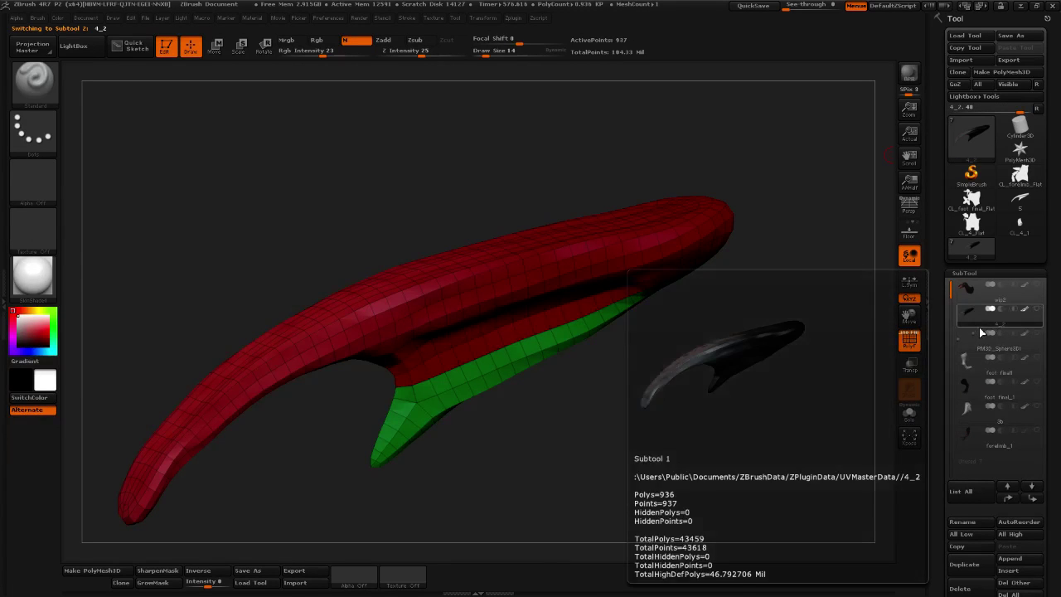
left_click_drag(829, 199, 835, 240)
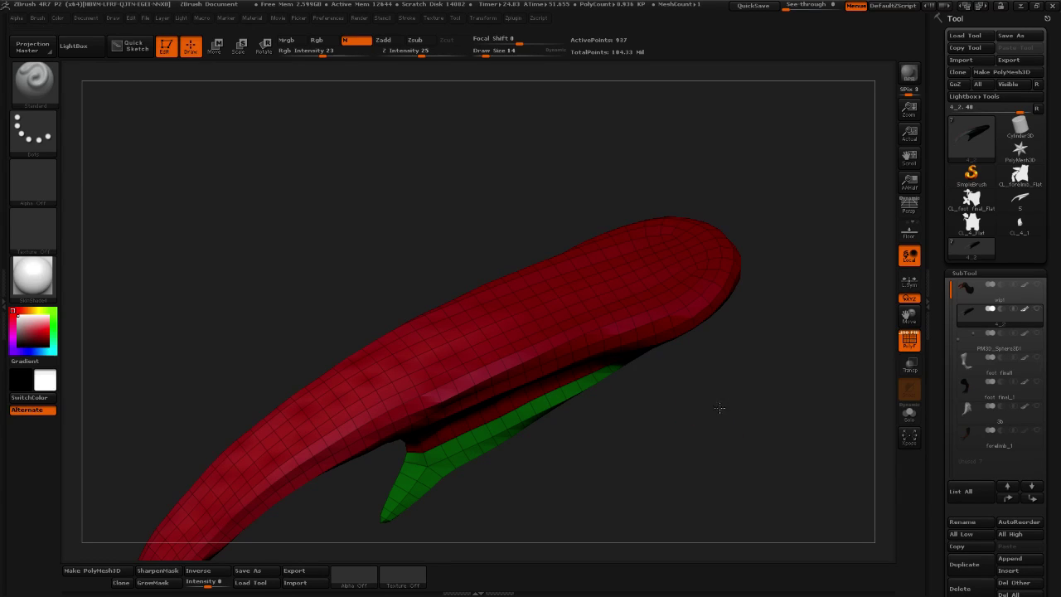
left_click_drag(719, 410, 748, 384)
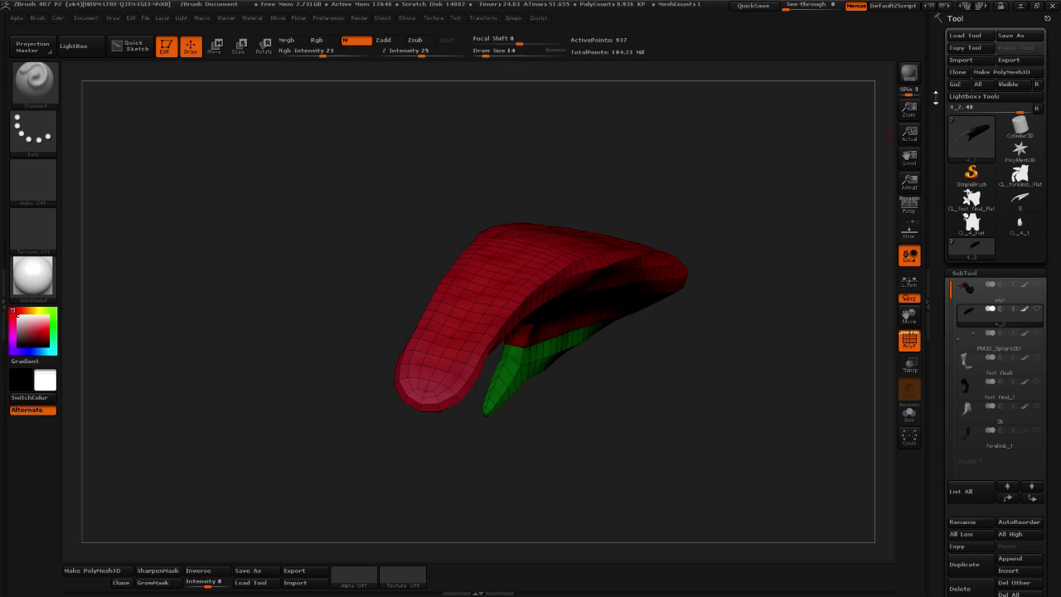
Close ZBrush without saving the project changes and return to the desktop
left_click(1049, 20)
left_click(1052, 6)
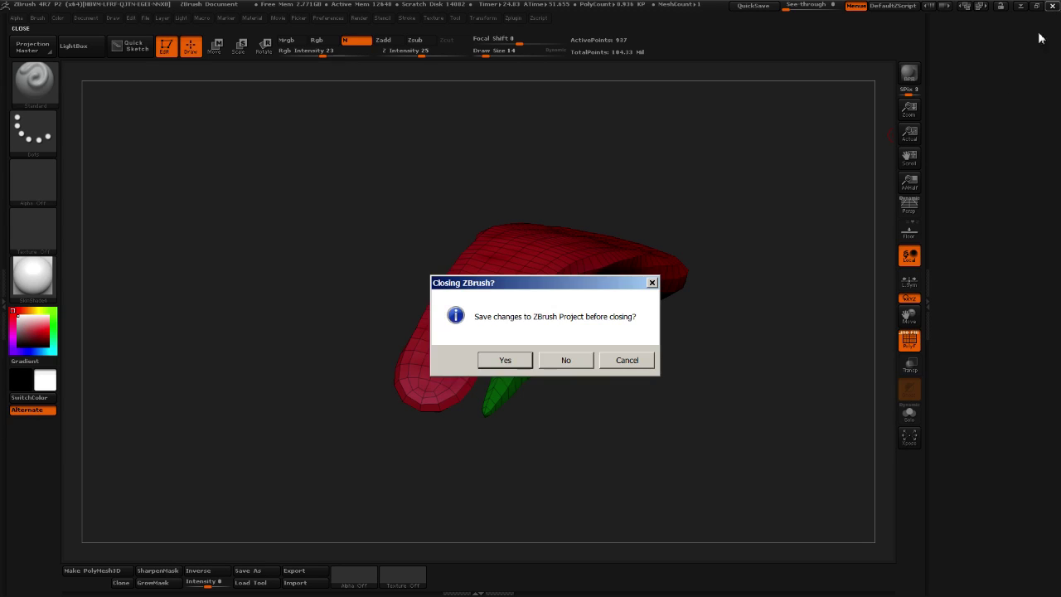
left_click(566, 359)
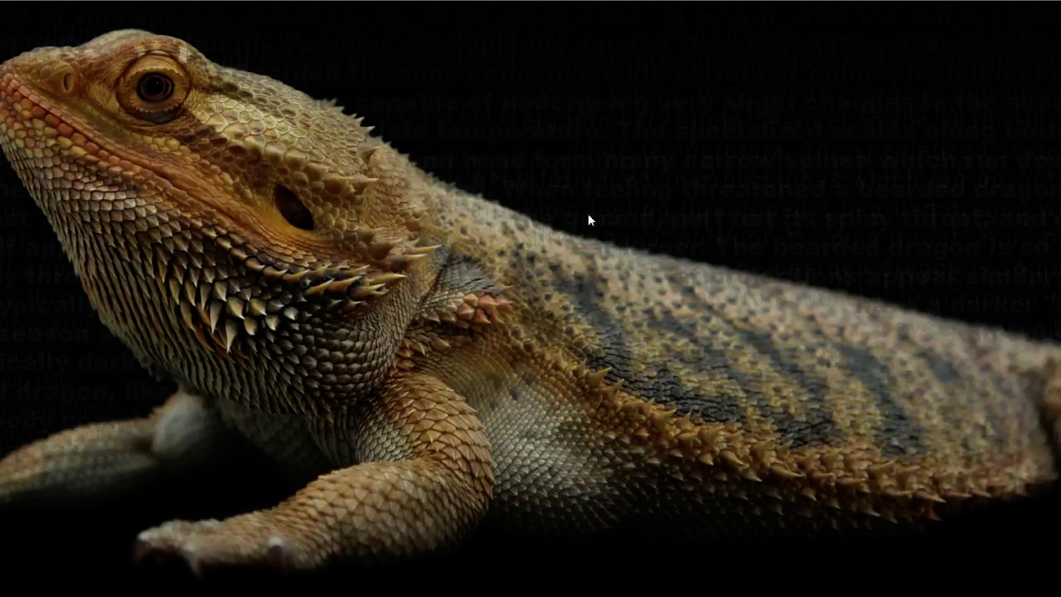
right_click(590, 212)
left_click(509, 243)
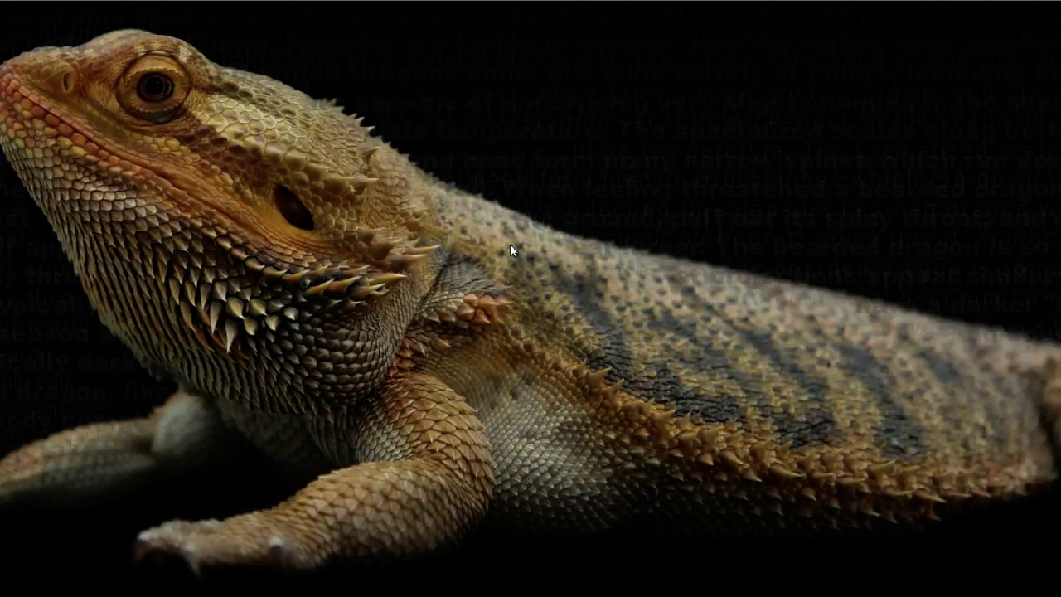
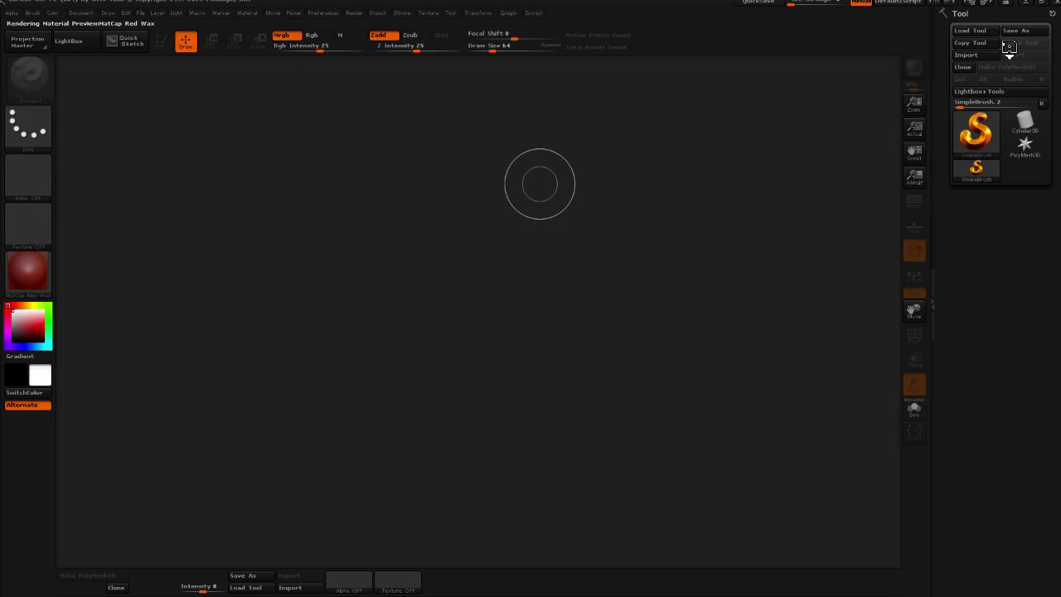
Load the saved ZTool file that contains the 4_2 claw into the fresh ZBrush session
key("comma")
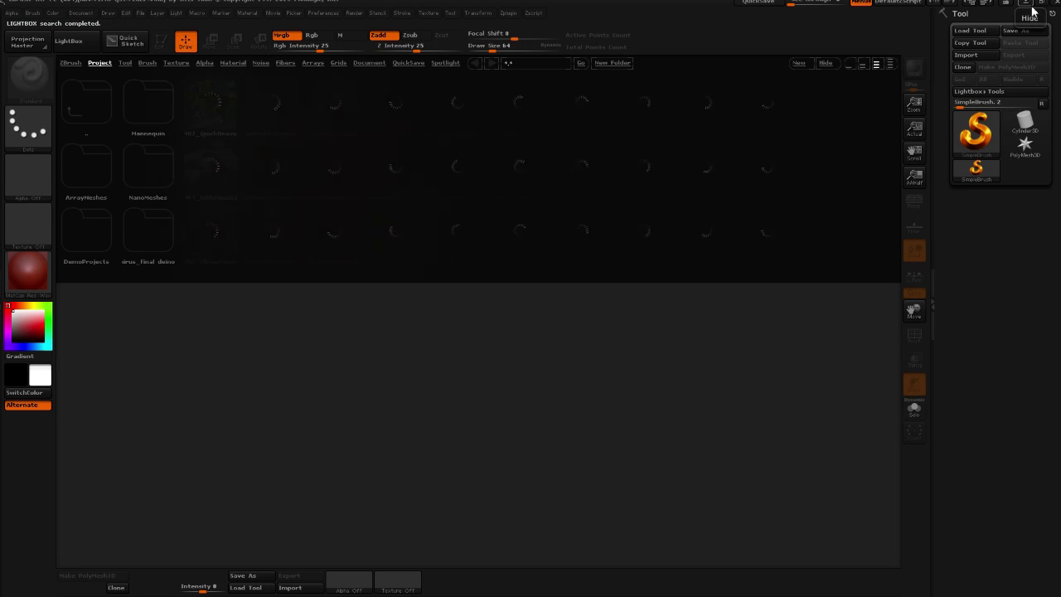
left_click(968, 33)
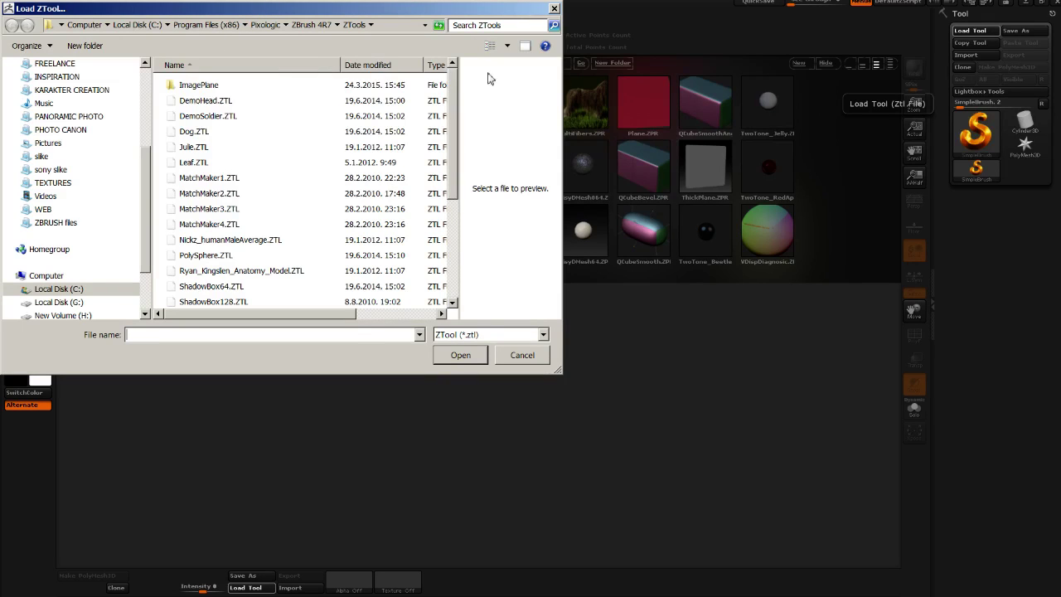
key("Escape")
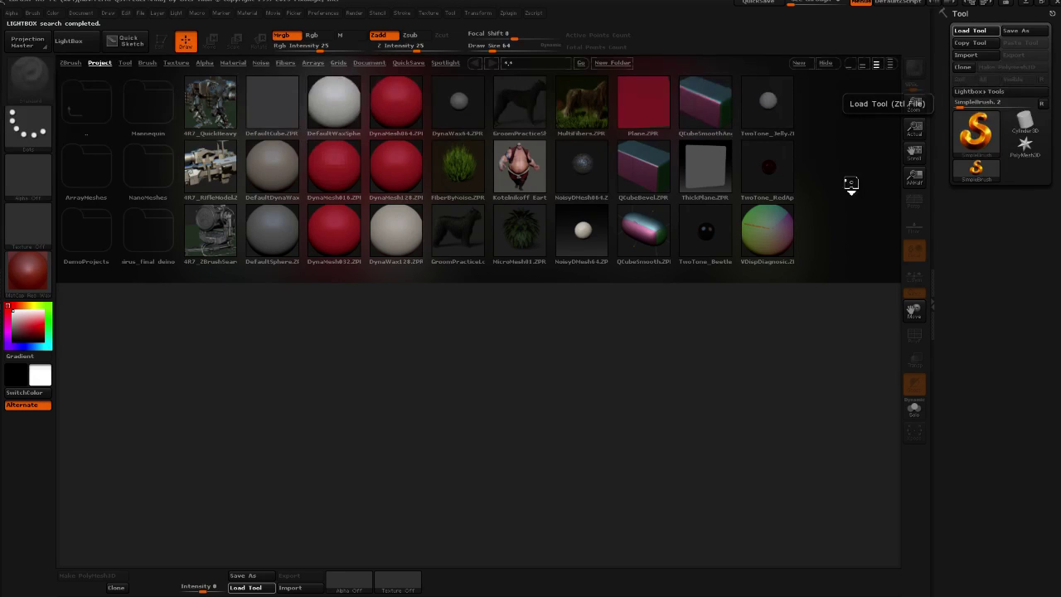
double_click(604, 188)
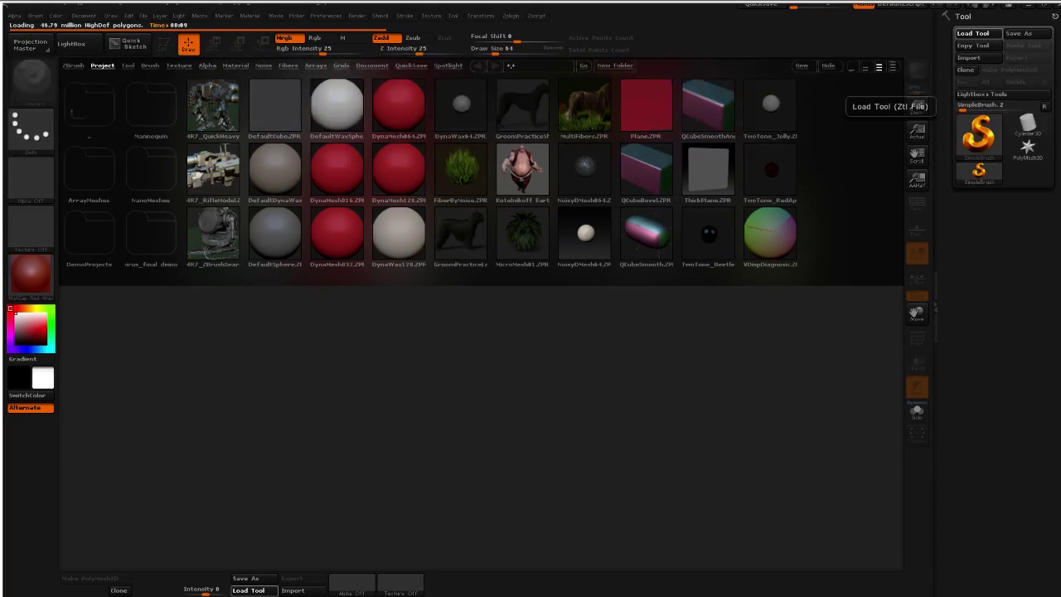
key("alt+Tab")
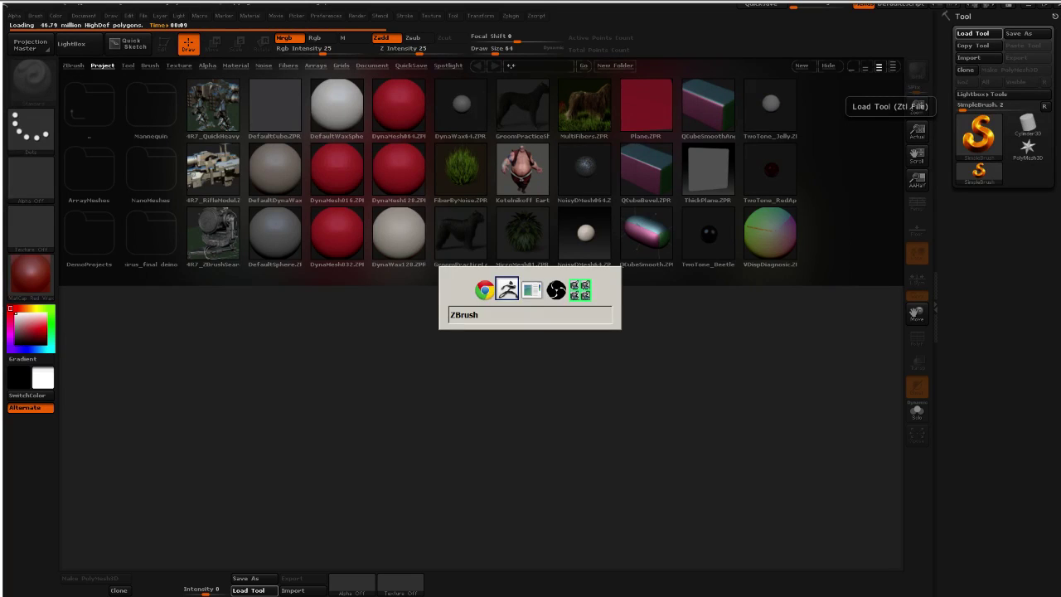
key("Tab")
key("Tab")
key("Tab")
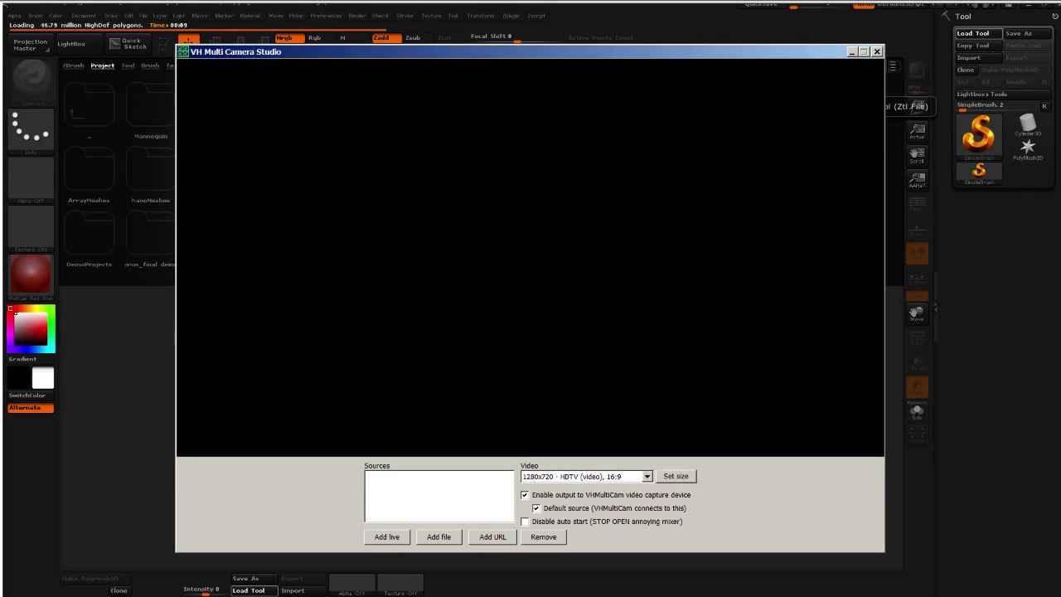
key("alt+Tab")
key("alt+Tab")
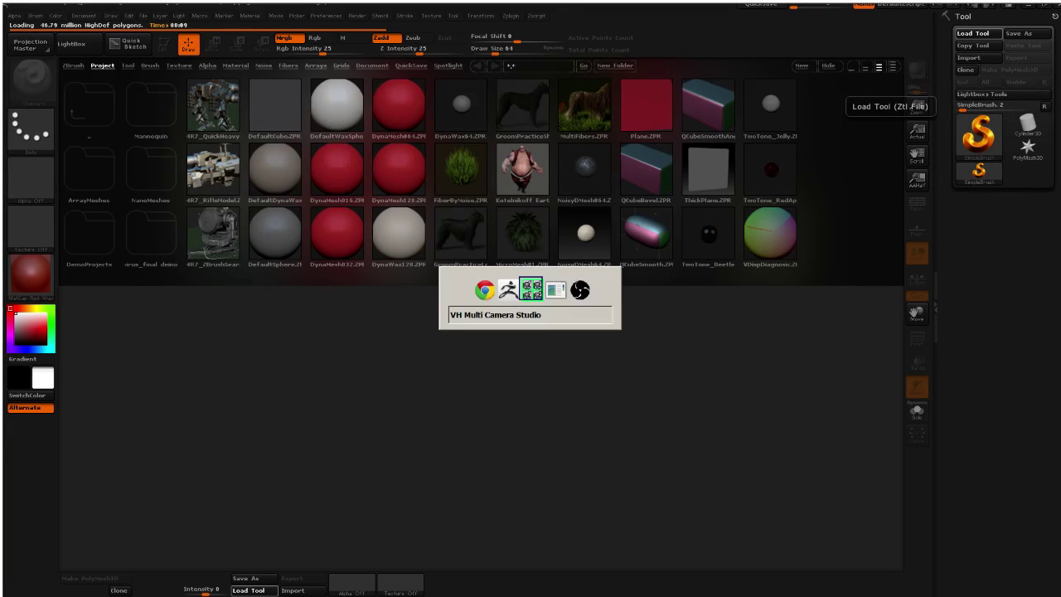
key("Tab")
key("Tab")
key("Tab")
key("Tab")
key("Tab")
key("Tab")
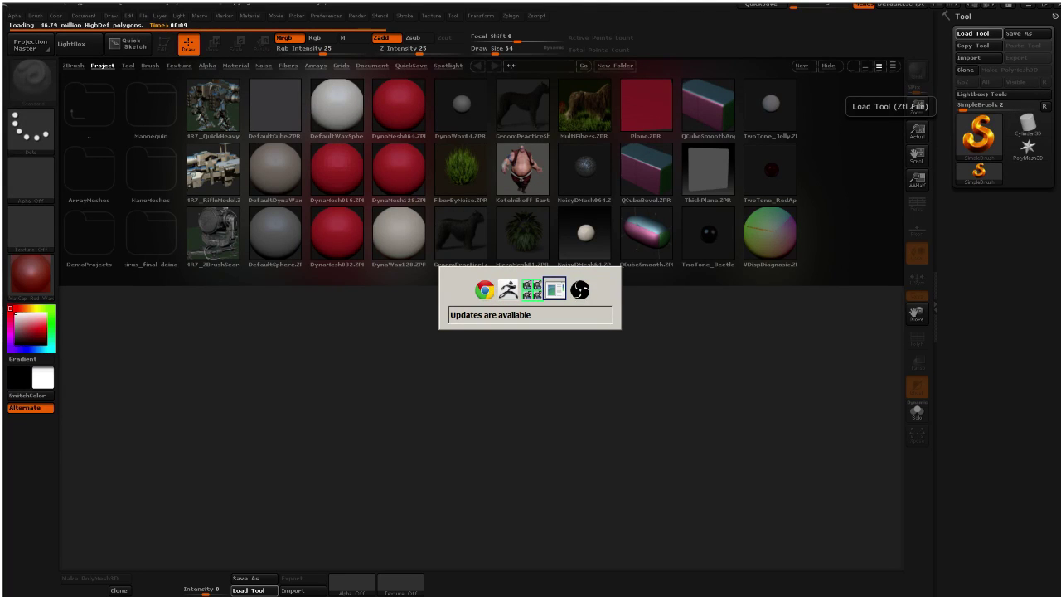
key("Escape")
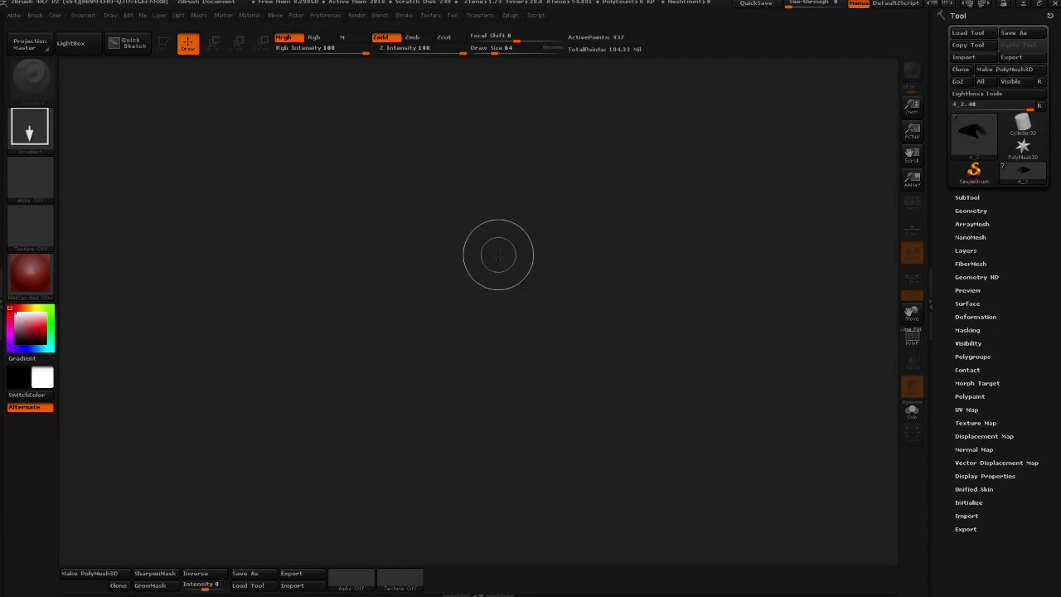
Place the loaded 4_2 claw on the canvas in Edit mode, framed in view, and expand its subtool list
left_click(465, 278)
key("t")
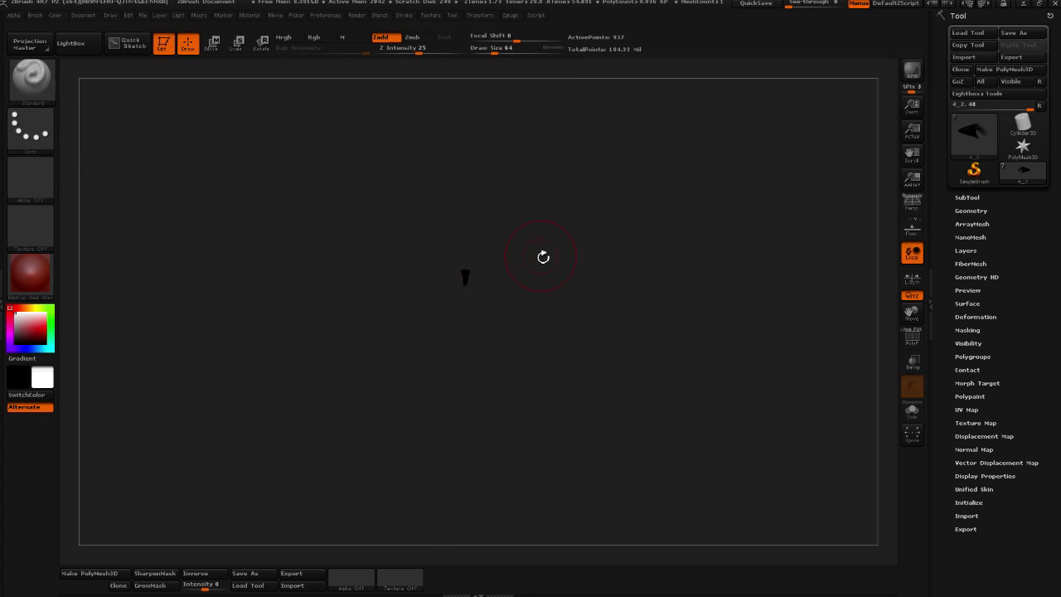
key("f")
left_click_drag(685, 330, 540, 280)
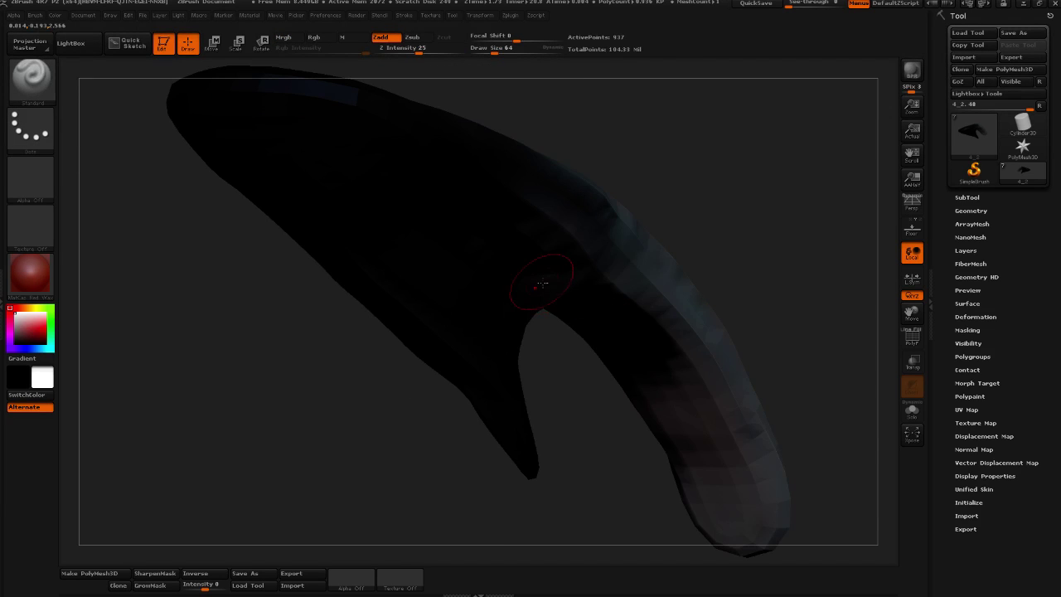
left_click_drag(774, 249, 659, 237)
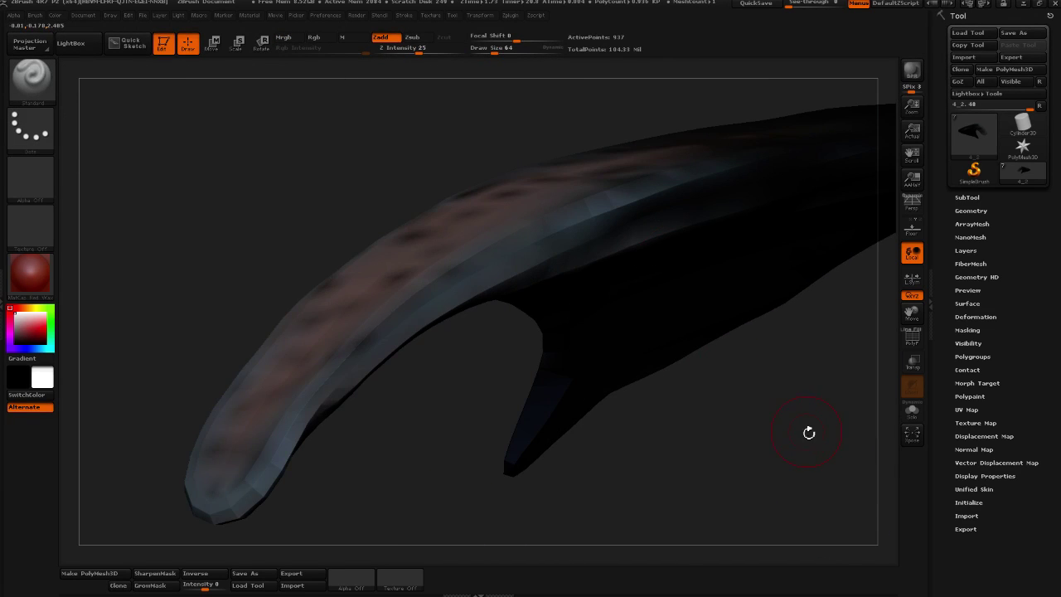
left_click_drag(812, 360, 976, 217)
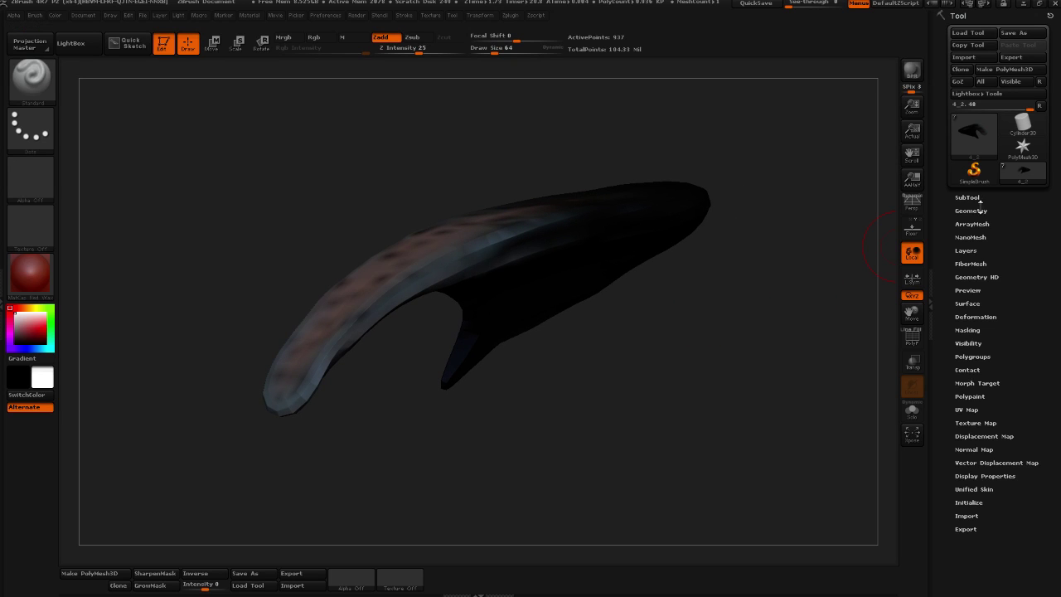
left_click(978, 211)
left_click(976, 196)
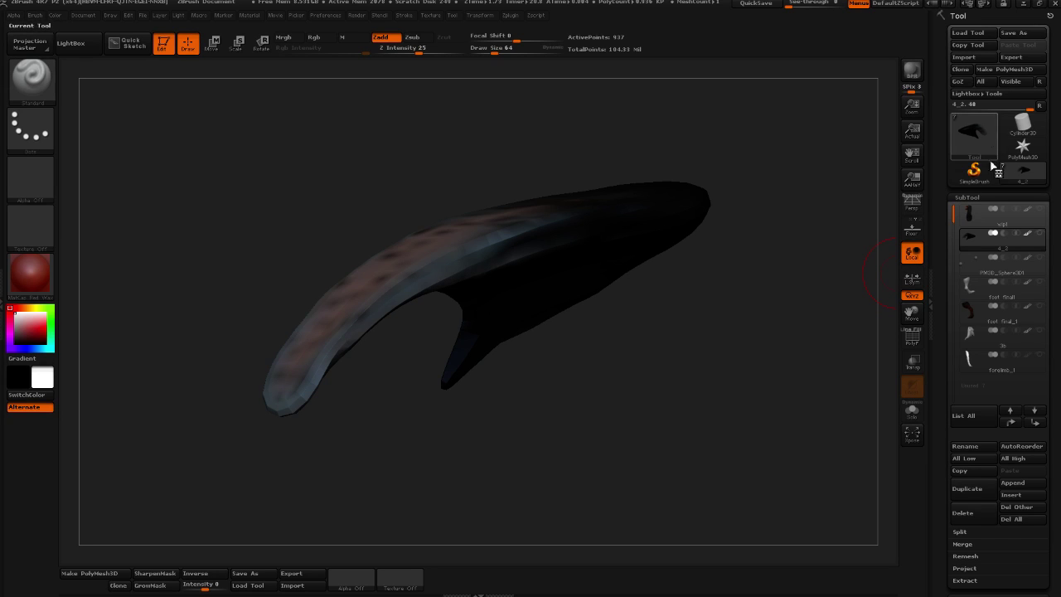
Minimize the VH Multi Camera Studio window behind ZBrush and return ZBrush to full screen
left_click(1040, 6)
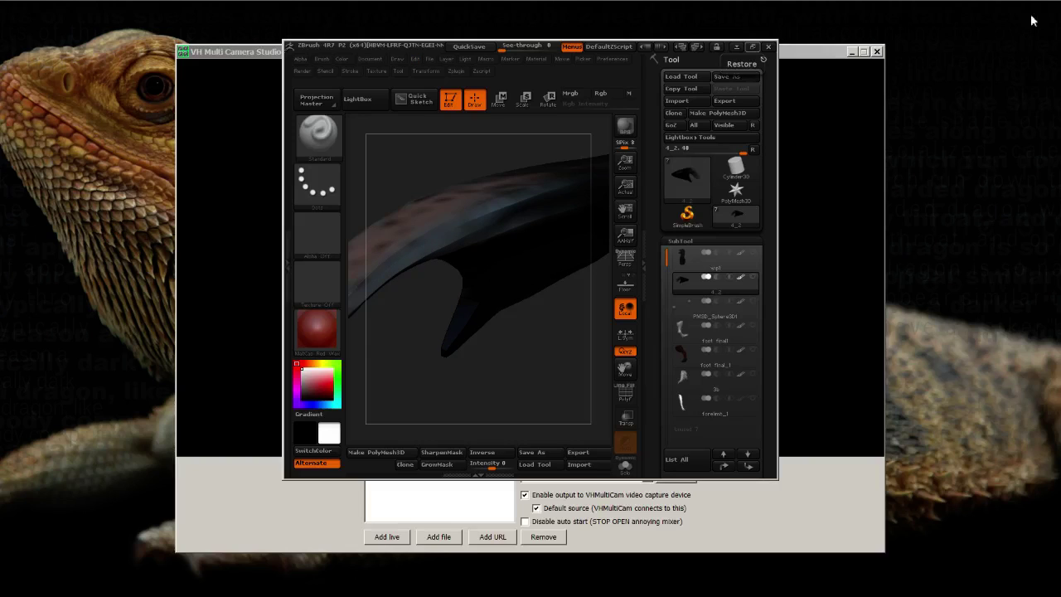
left_click(851, 51)
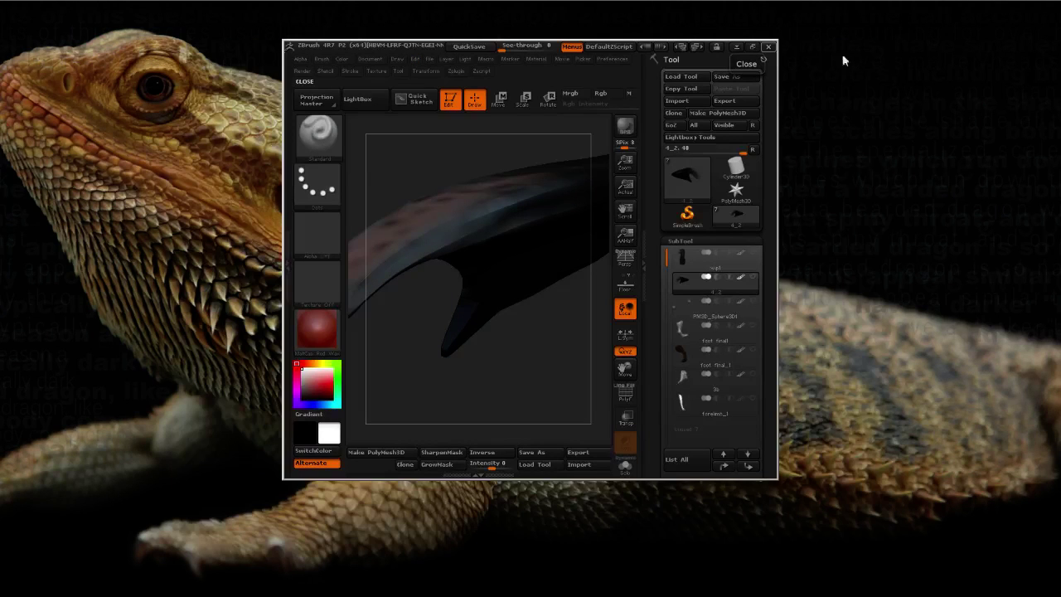
left_click(752, 47)
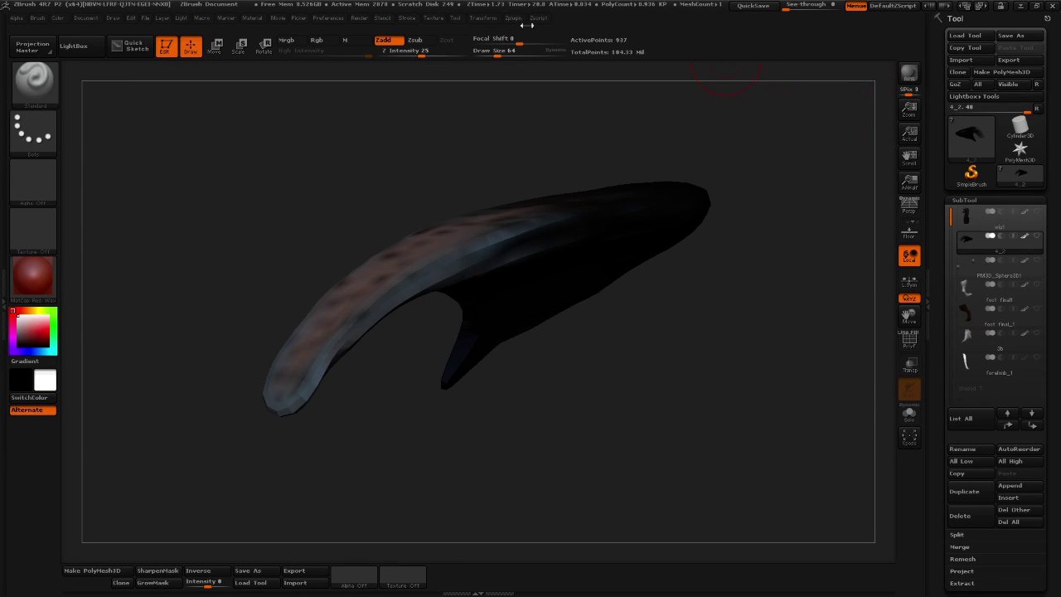
Display the claw's polyframe with its polygroups and enable the Polygroups option in UV Master alongside Symmetry
left_click(513, 18)
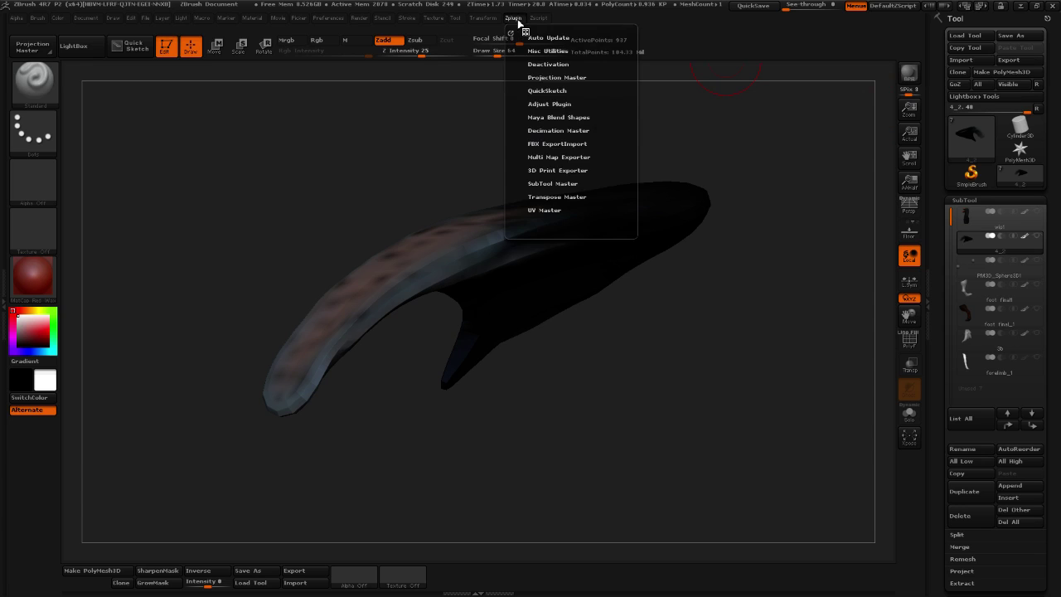
left_click(909, 339)
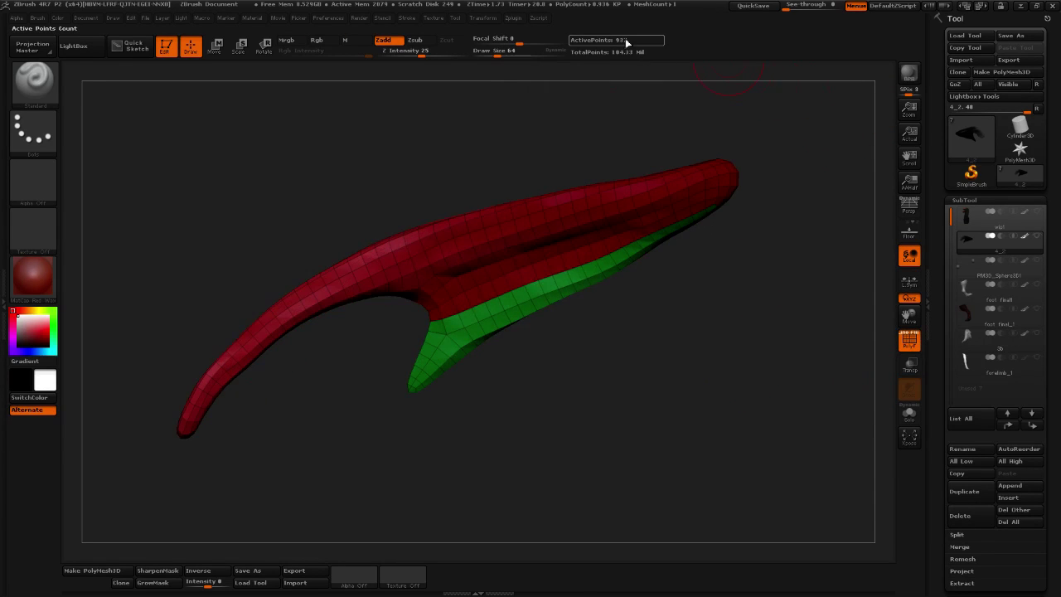
left_click(513, 17)
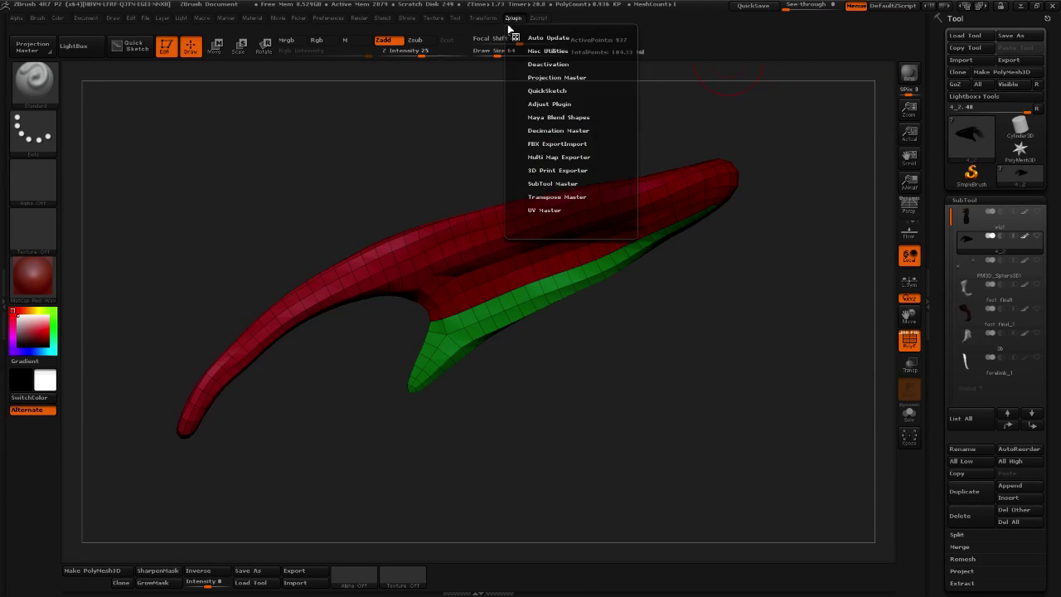
left_click(553, 210)
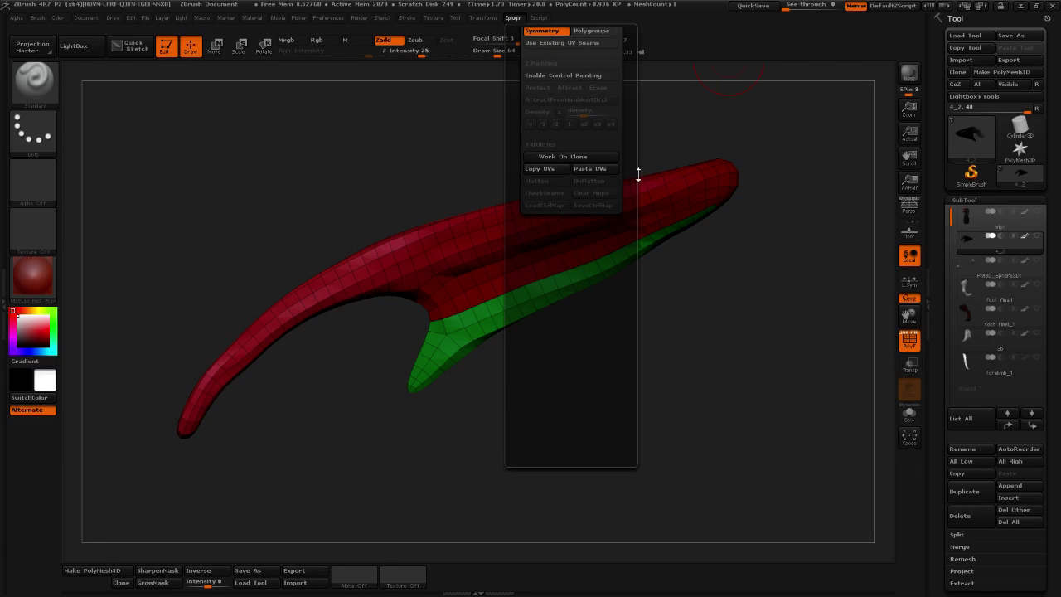
scroll(621, 205, "up", 3)
left_click(591, 140)
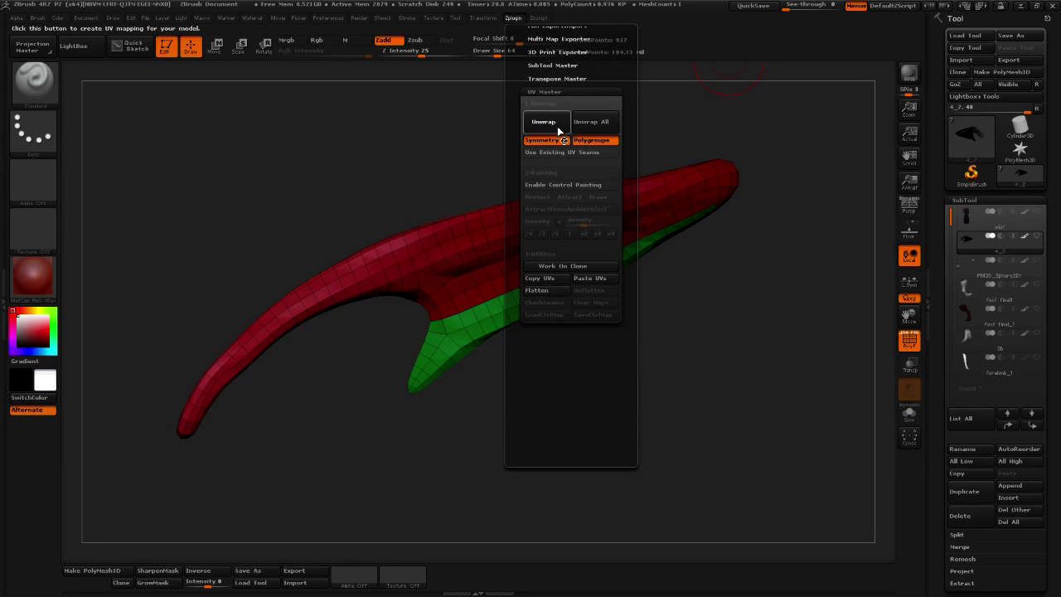
Unwrap the claw with UV Master using Symmetry and Polygroups, and flatten the UVs on a work clone, framing the whole UV square
left_click(543, 122)
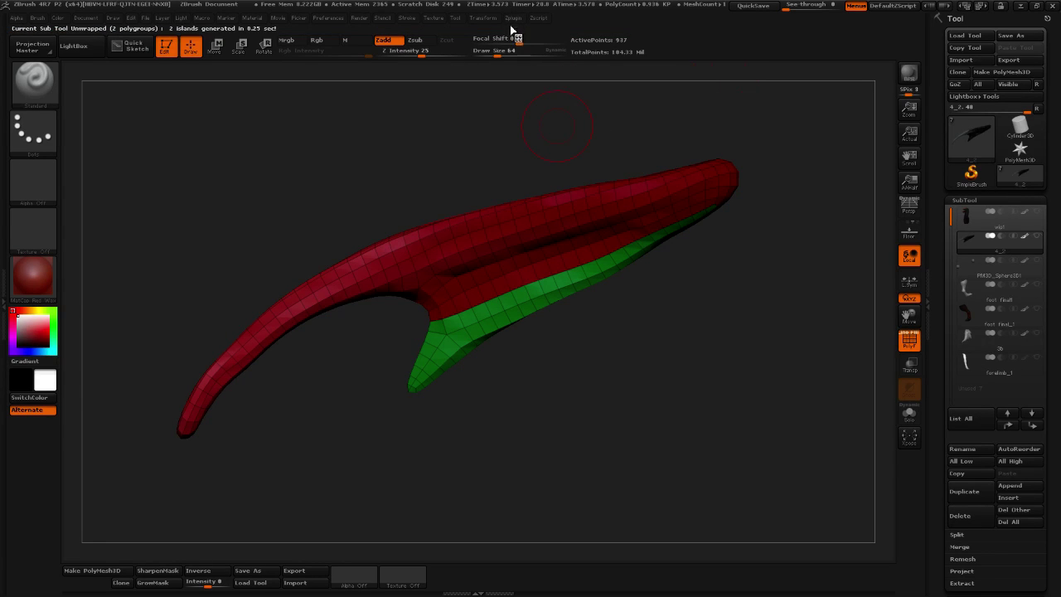
left_click(512, 20)
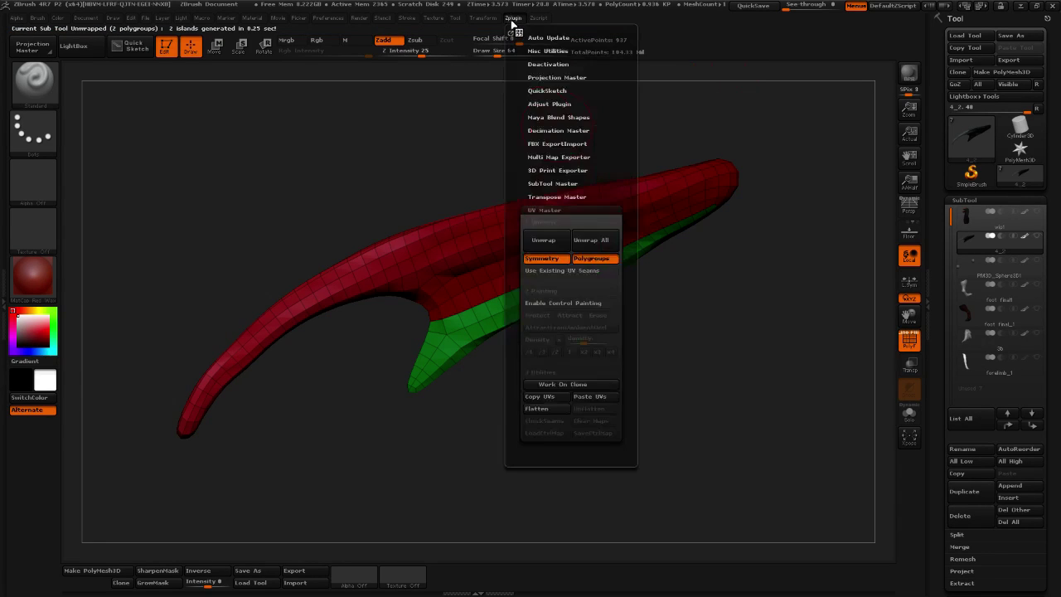
left_click(569, 384)
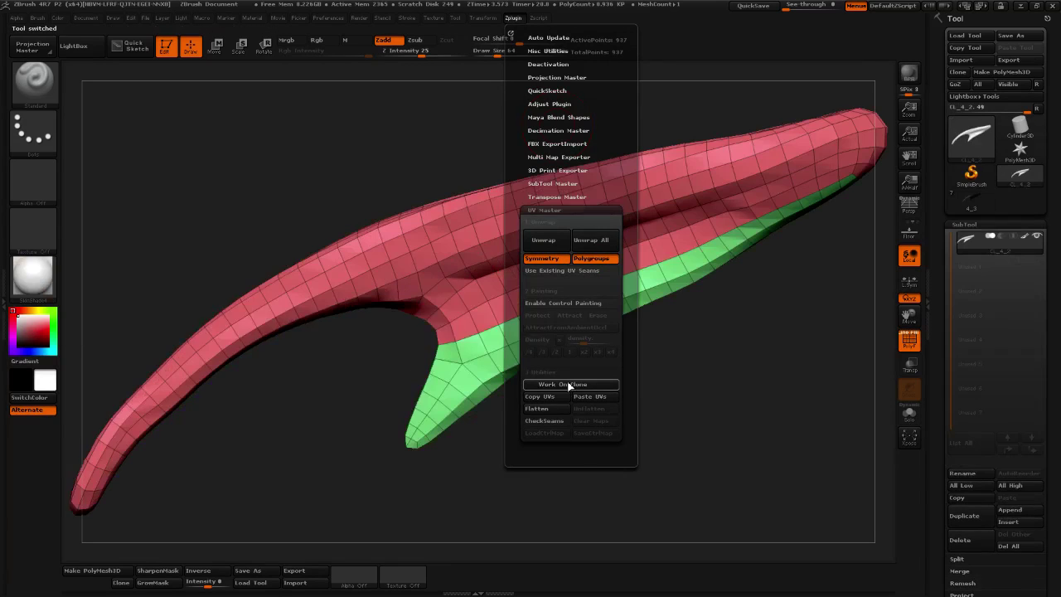
left_click(537, 408)
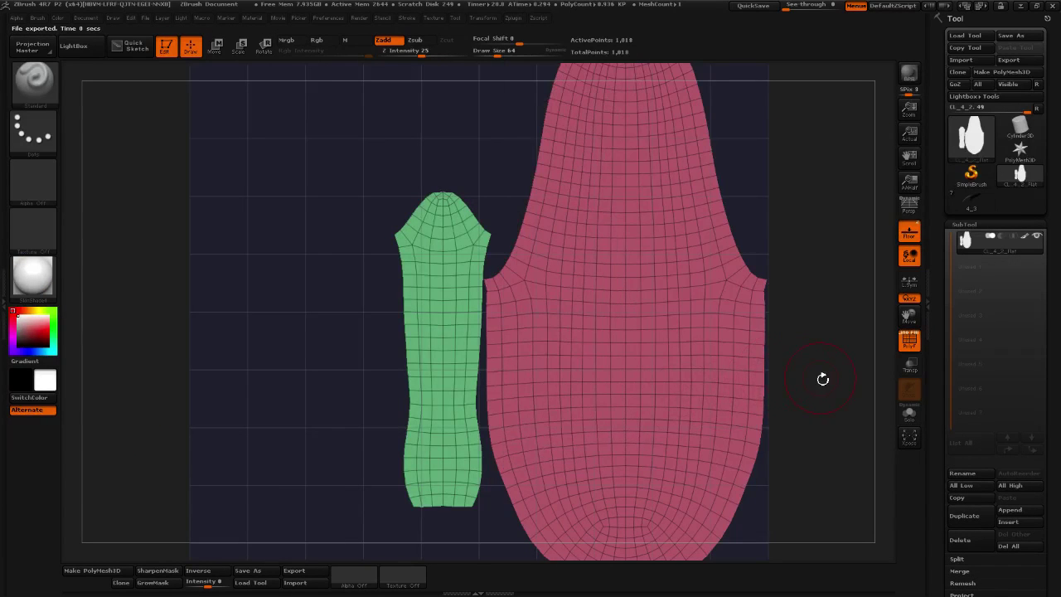
key("f")
left_click_drag(829, 342, 846, 263)
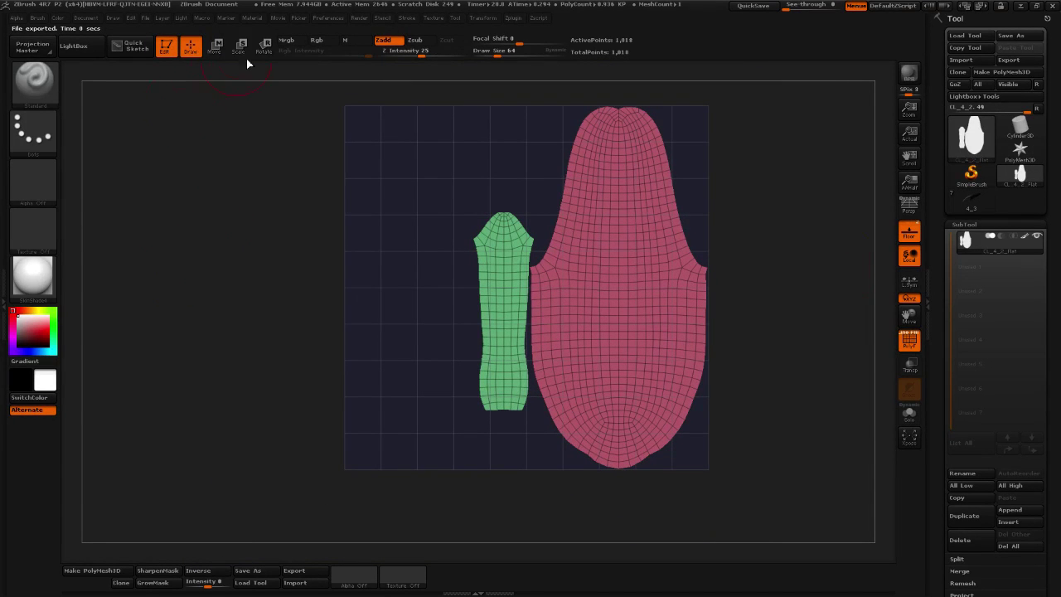
Mask the large red UV island, and move and rotate the small green island diagonally into the UV square's upper-left corner
key("w")
left_click_drag(511, 269, 631, 261, "ctrl")
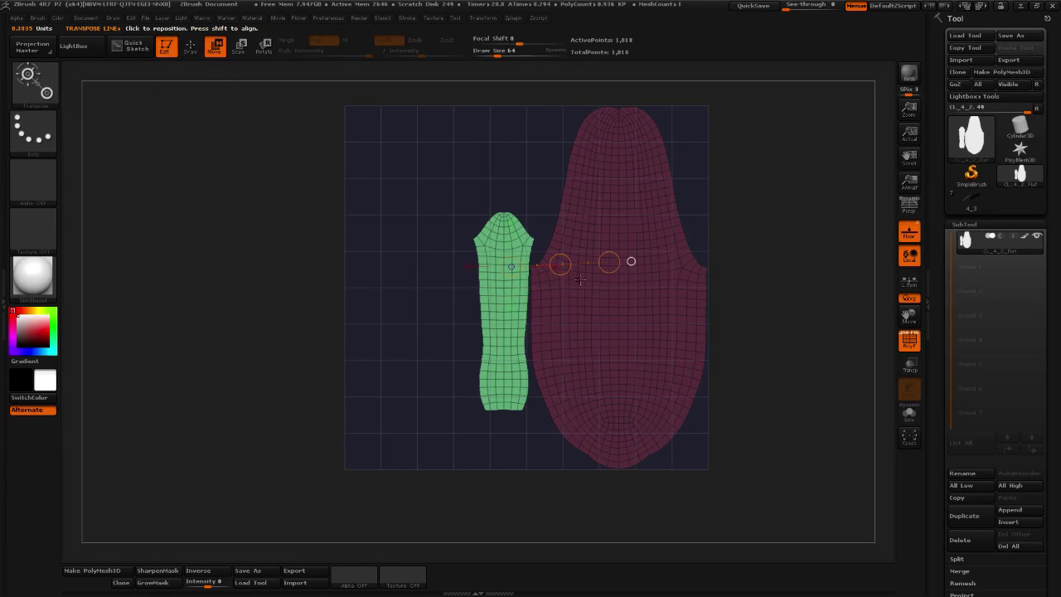
left_click_drag(561, 263, 464, 169)
left_click(263, 47)
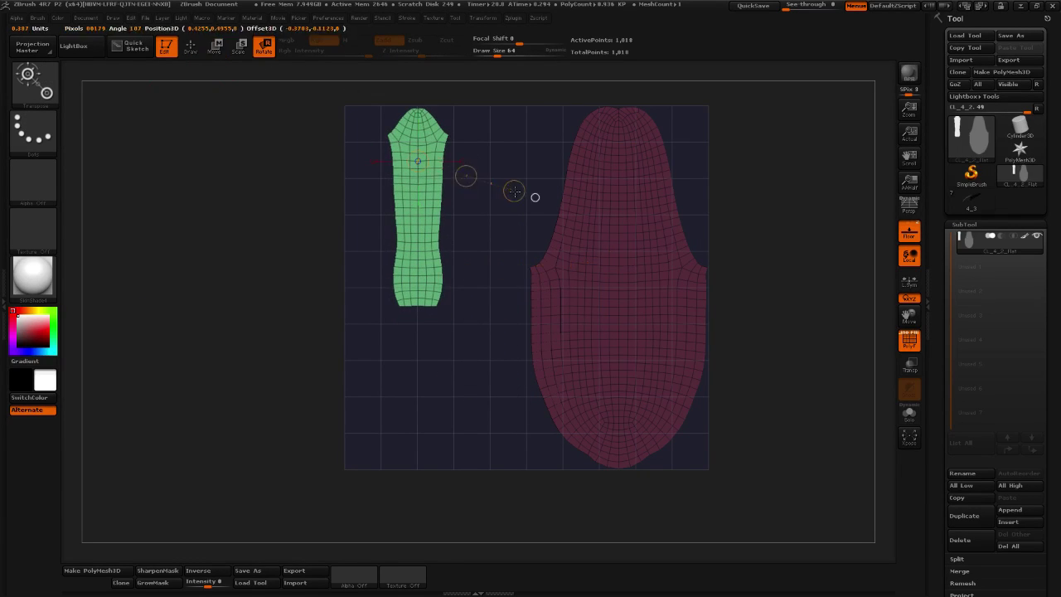
left_click_drag(513, 196, 491, 168)
Mask the green UV island instead, and rotate and shift the large red island so it lies diagonally alongside it
left_click(215, 47)
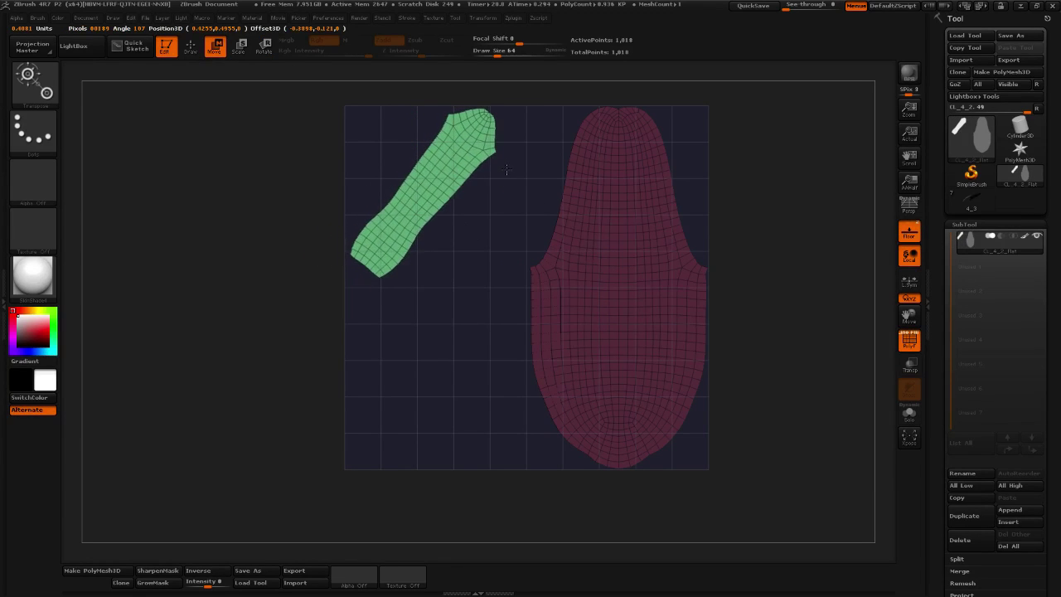
left_click(585, 266, "alt")
mouse_move(609, 234)
left_mouse_down()
mouse_move(661, 359)
mouse_move(575, 343)
mouse_move(488, 222)
left_mouse_up()
key("r")
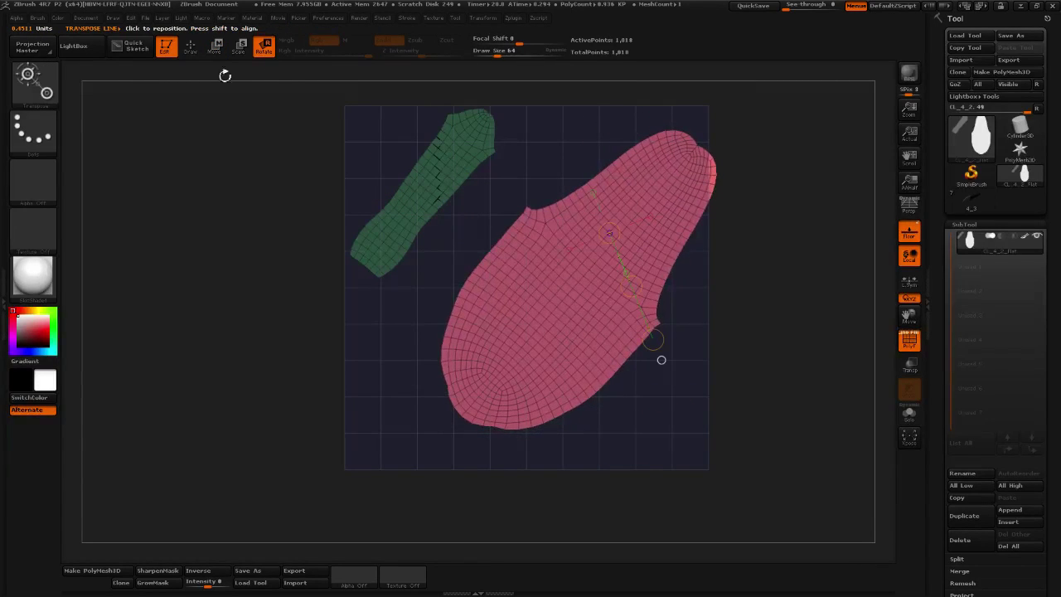
key("w")
left_click_drag(633, 283, 615, 266)
Scale up and nudge the red UV island to fill the free space inside the UV square, and clear the mask in Draw mode
key("e")
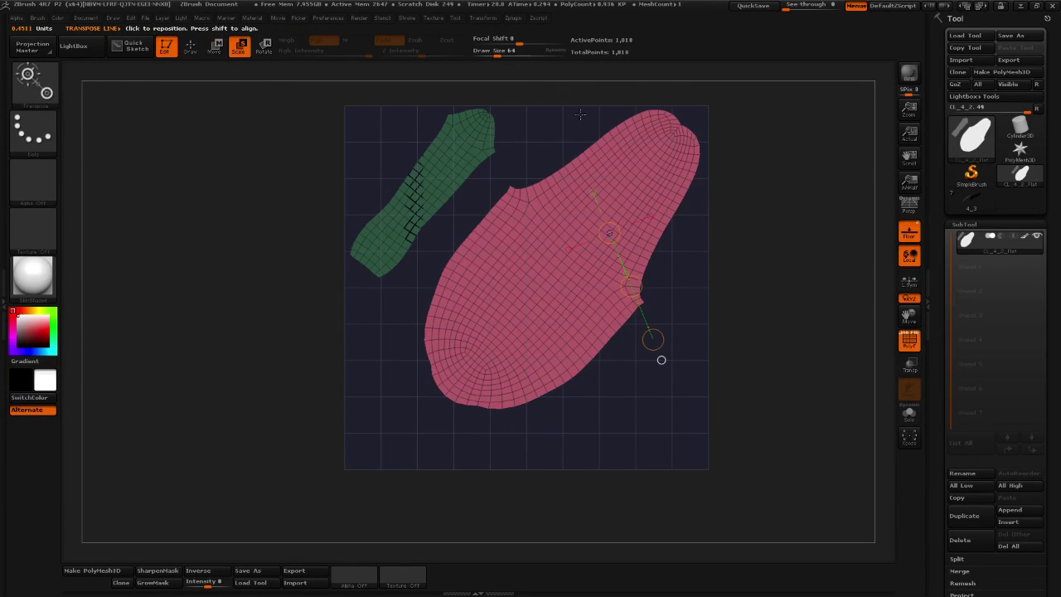
mouse_move(673, 131)
left_mouse_down()
mouse_move(594, 418)
mouse_move(536, 476)
left_mouse_up()
left_click(217, 46)
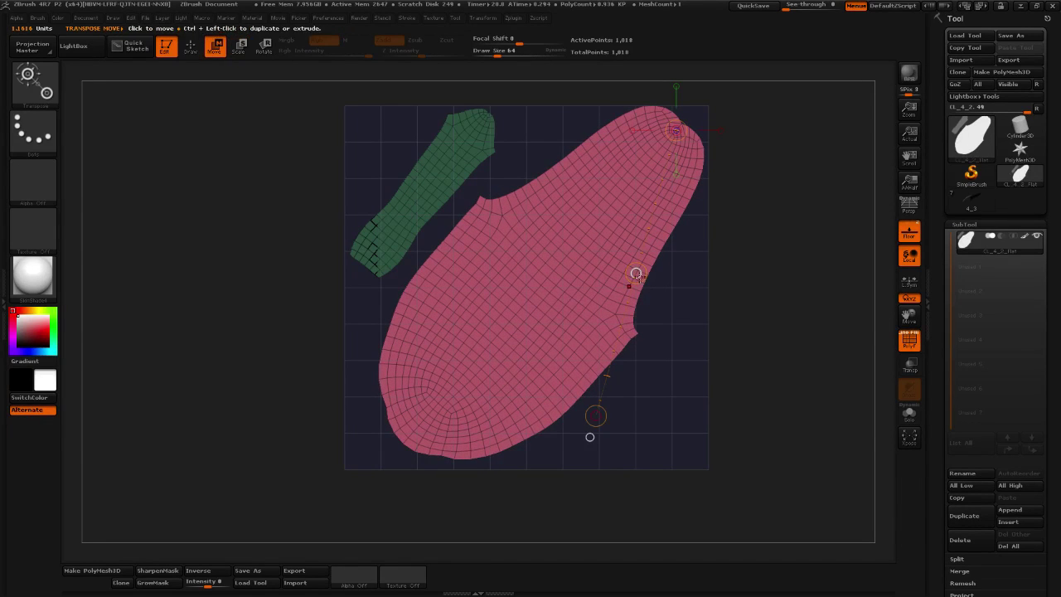
mouse_move(634, 273)
left_mouse_down()
mouse_move(630, 281)
mouse_move(635, 273)
left_mouse_up()
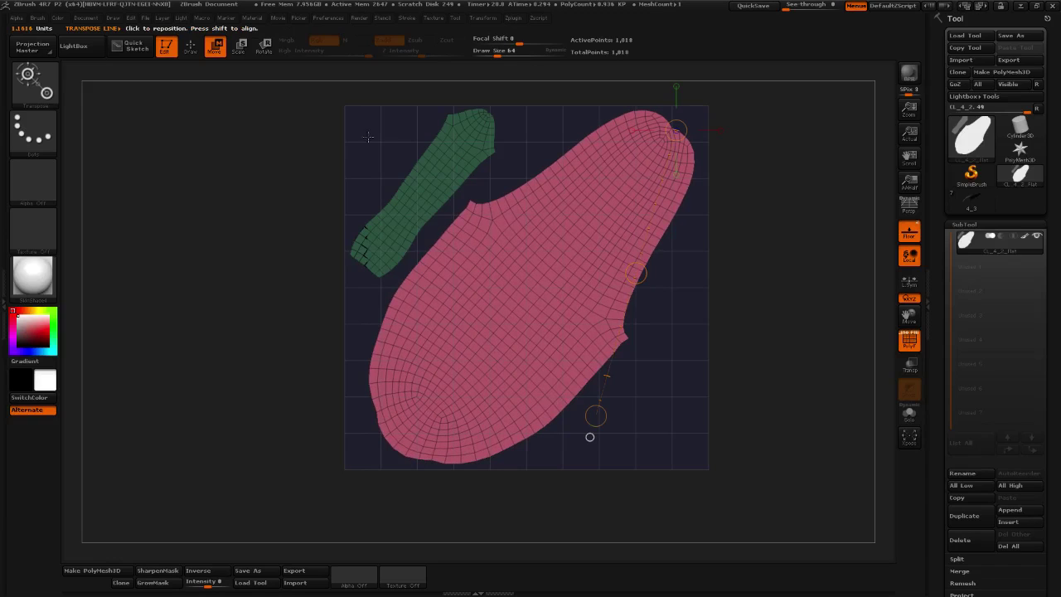
left_click(190, 48)
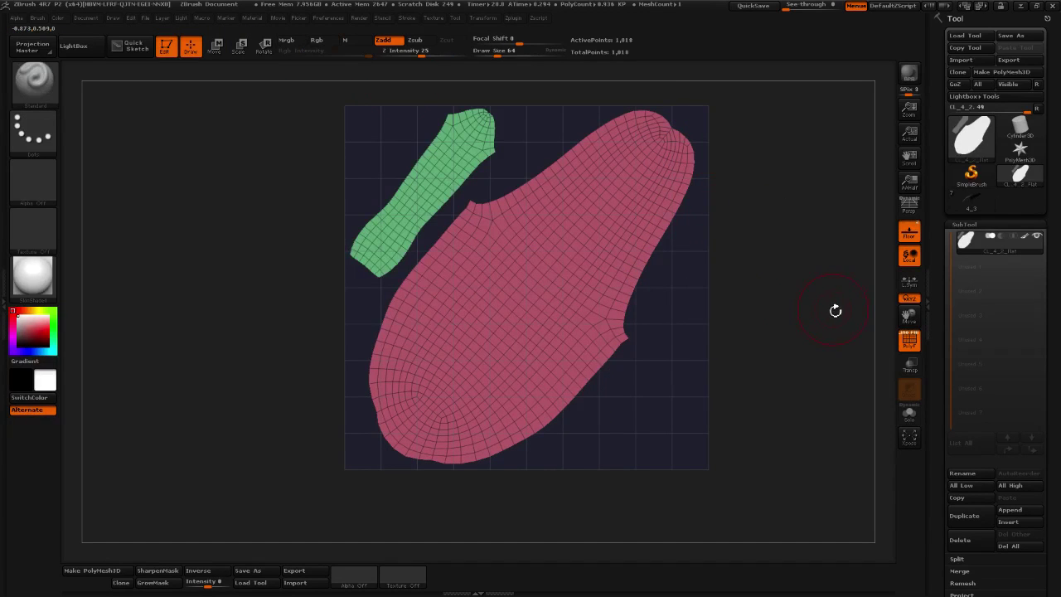
Unflatten the UV clone and transfer its UVs onto the original 4_3 subtool with UV Master
left_click(513, 18)
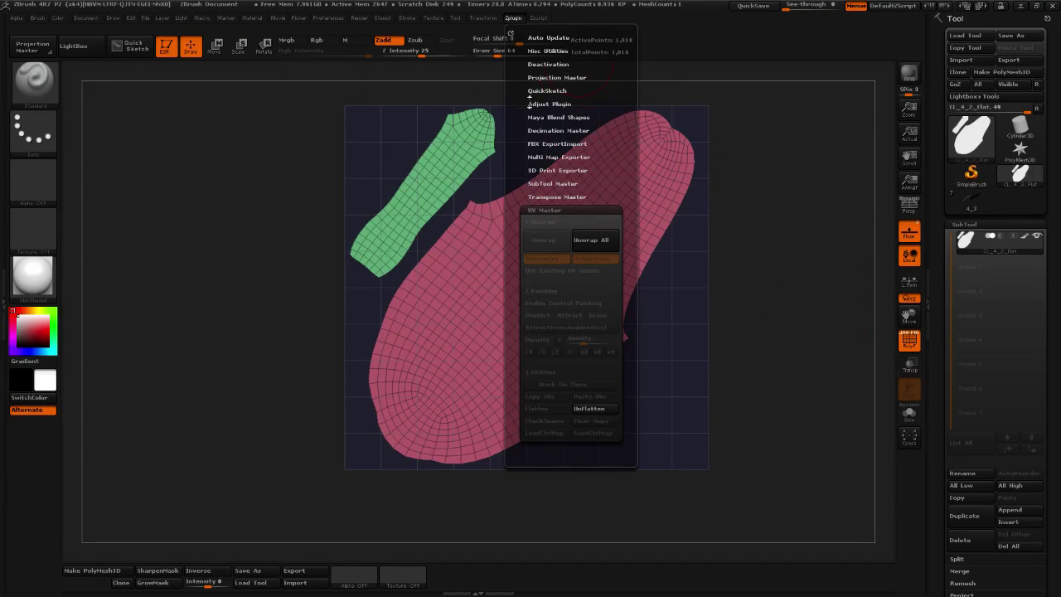
left_click(588, 407)
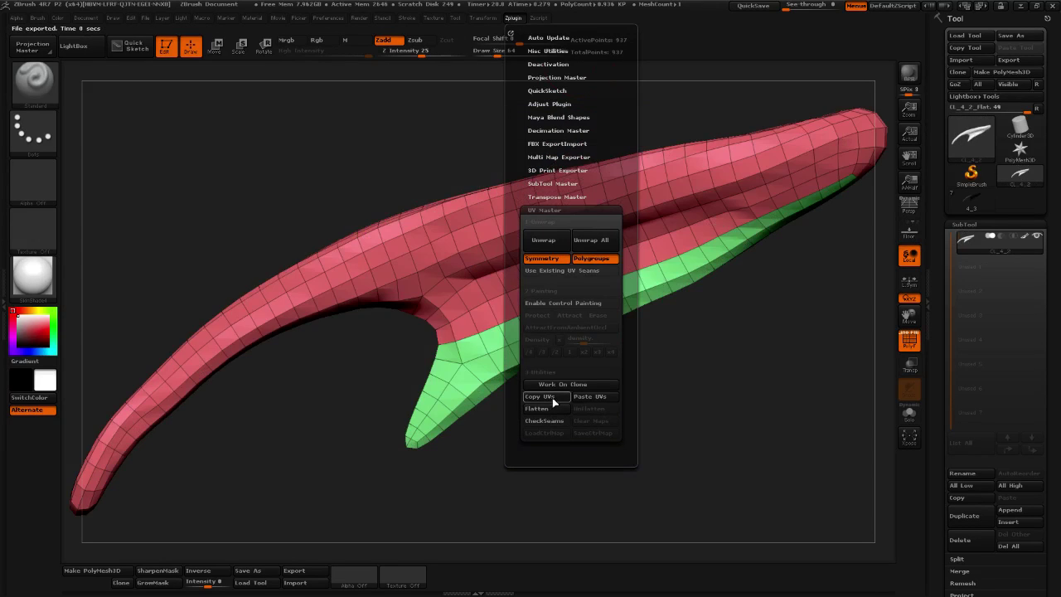
left_click(553, 398)
left_click(961, 203)
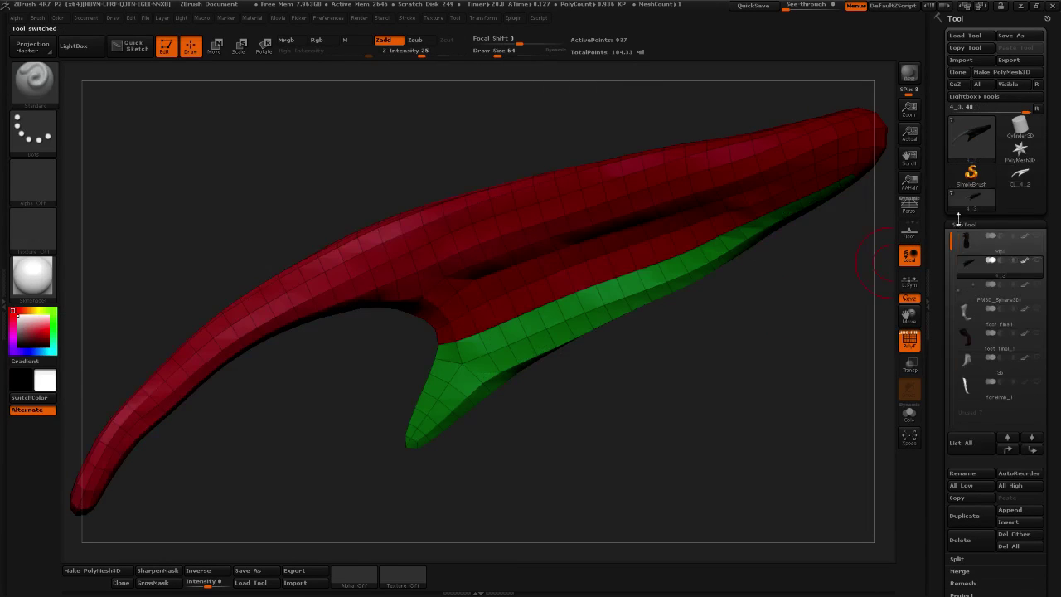
left_click(508, 18)
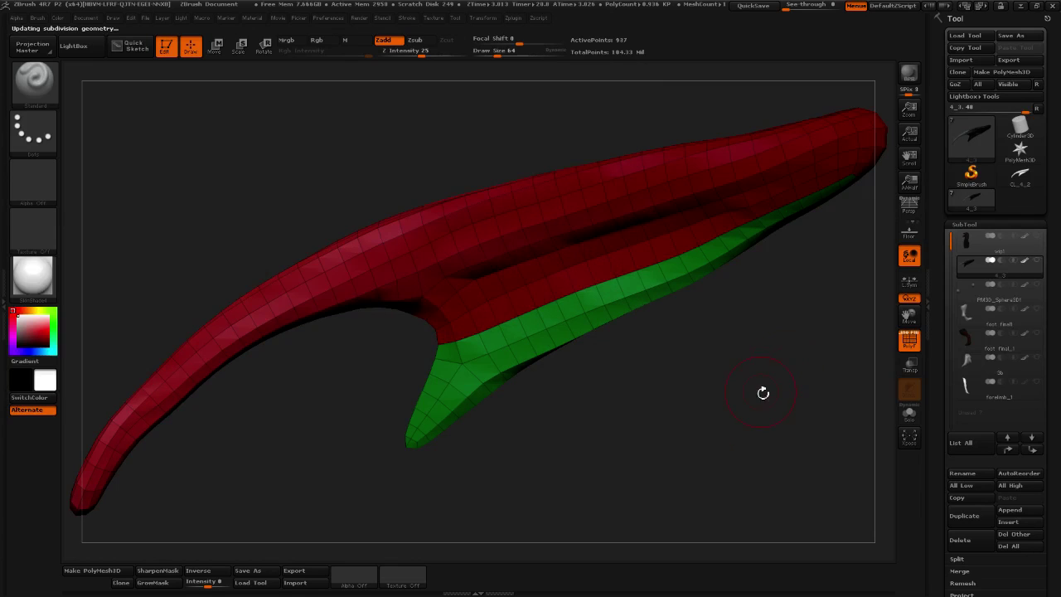
Raise the subtool to its highest subdivision level and create a new texture map from its polypaint
scroll(939, 354, "down", 5)
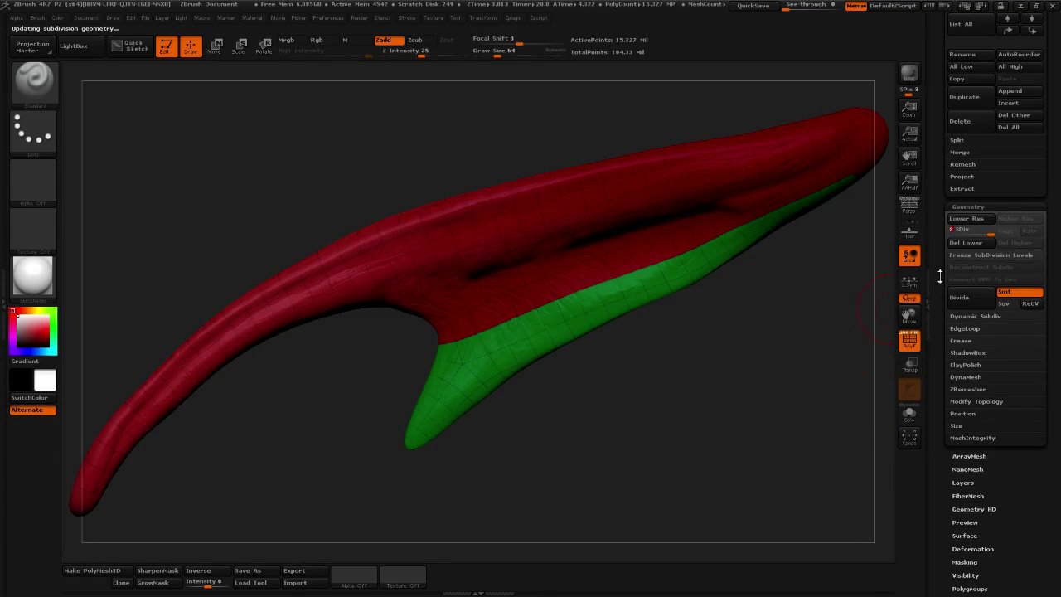
mouse_move(938, 276)
left_mouse_down()
mouse_move(924, 396)
mouse_move(923, 164)
left_mouse_up()
left_click(974, 295)
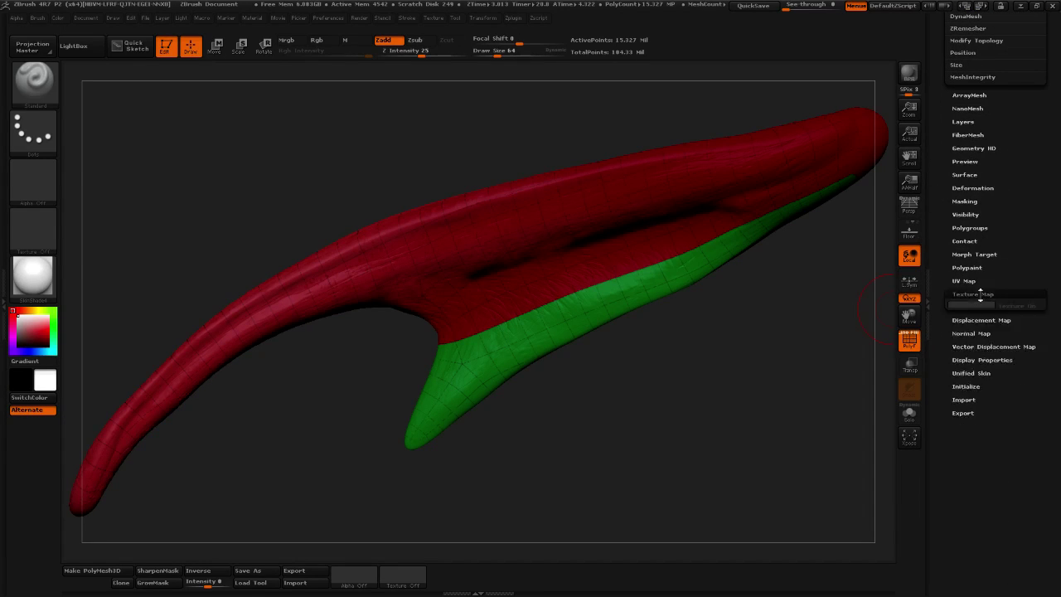
left_click(963, 280)
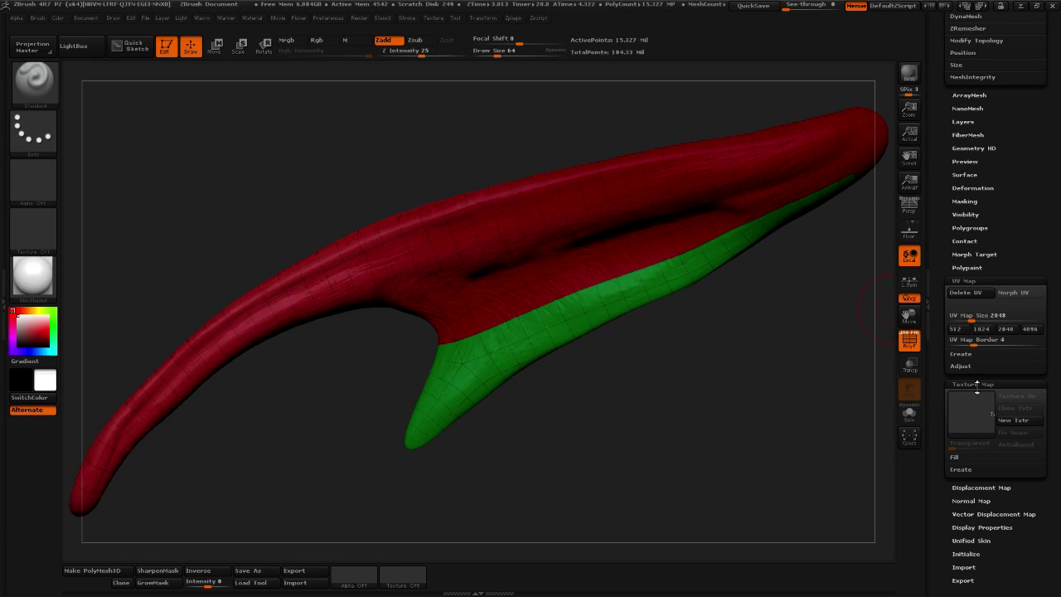
left_click(969, 456)
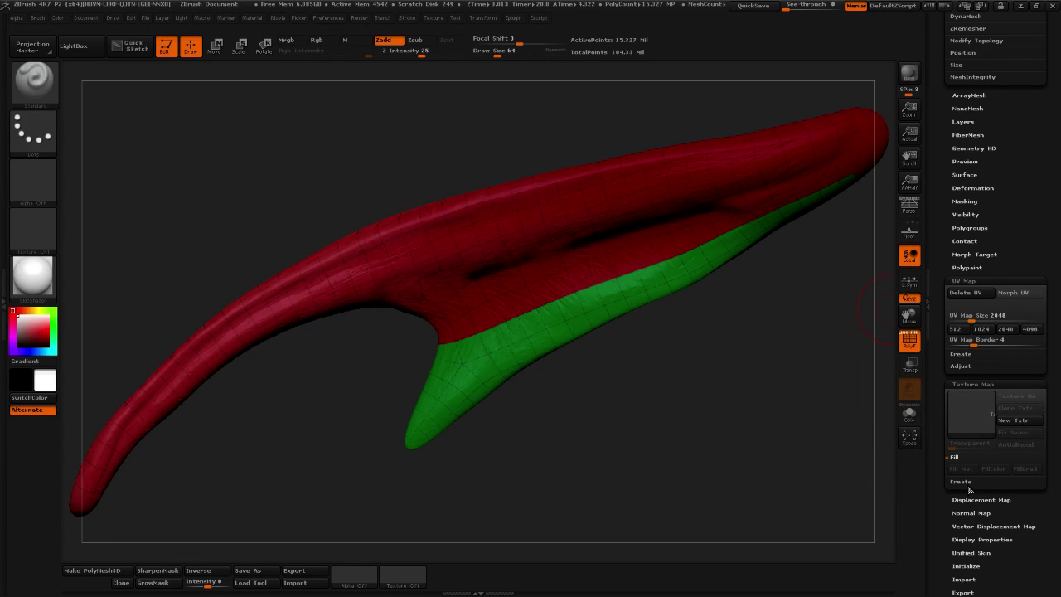
left_click(963, 481)
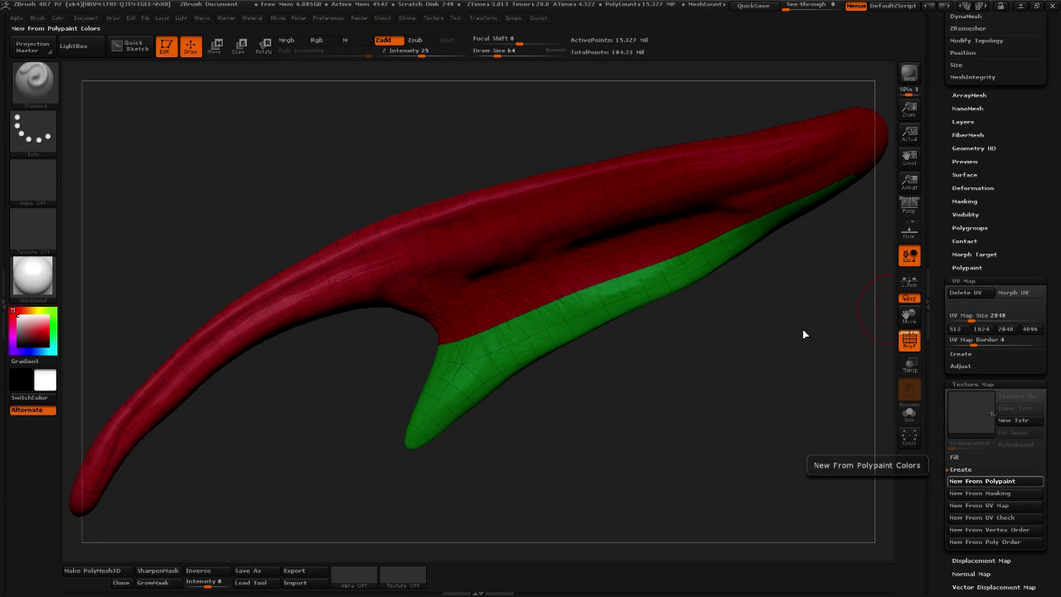
mouse_move(805, 330)
left_mouse_down()
mouse_move(783, 347)
mouse_move(809, 375)
mouse_move(820, 341)
left_mouse_up()
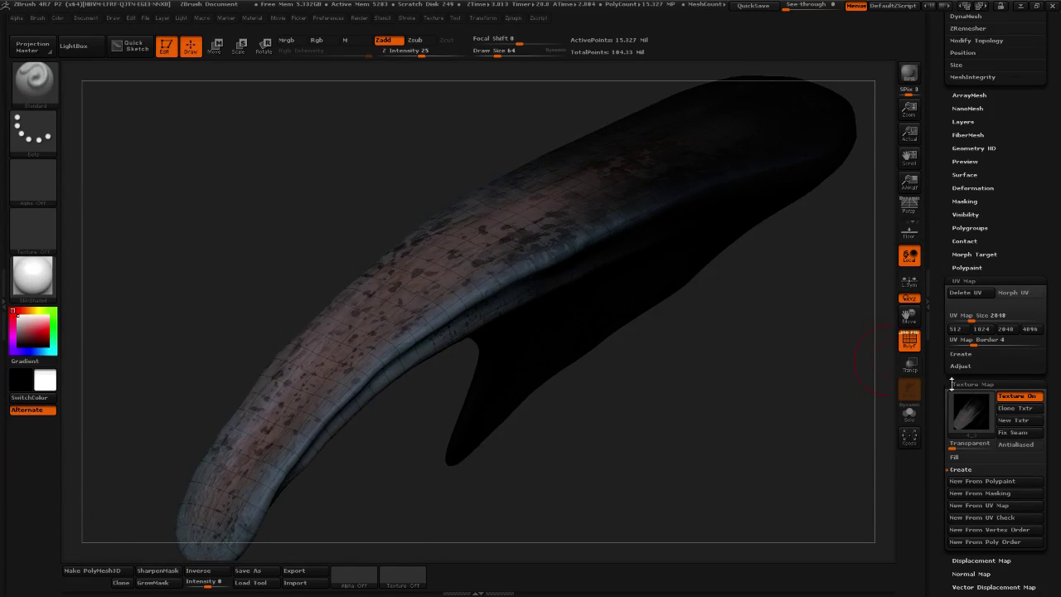
Clone the polypaint texture and export it into the textures folder as tongue C
left_click(1013, 408)
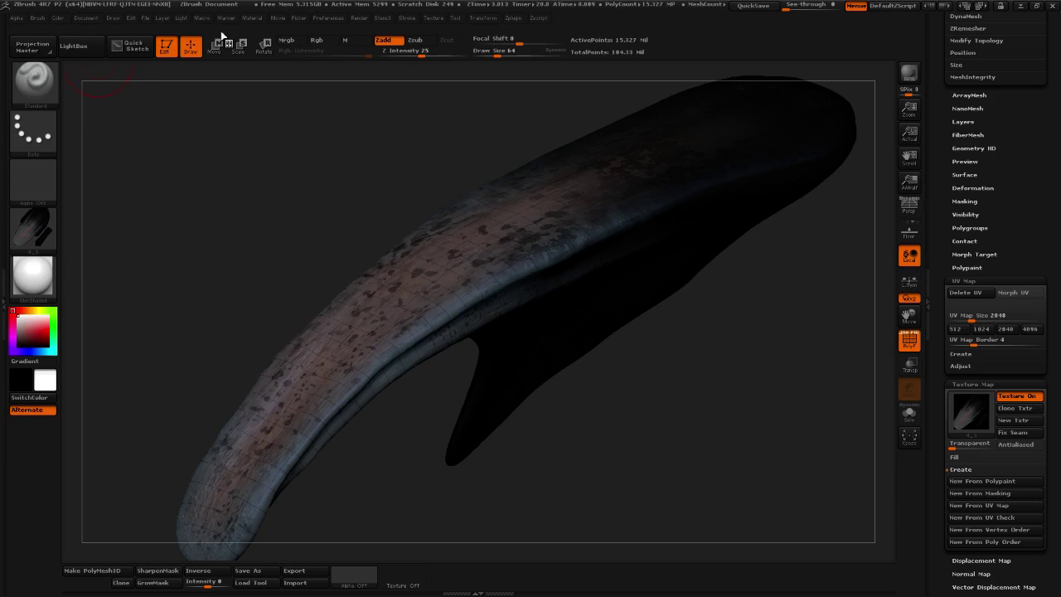
left_click(444, 19)
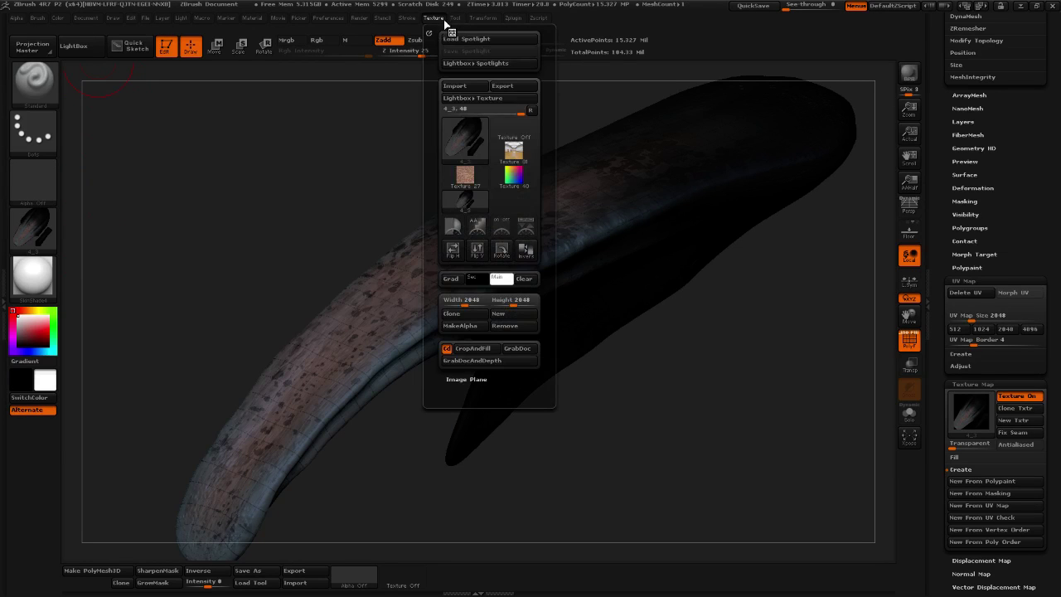
left_click(502, 85)
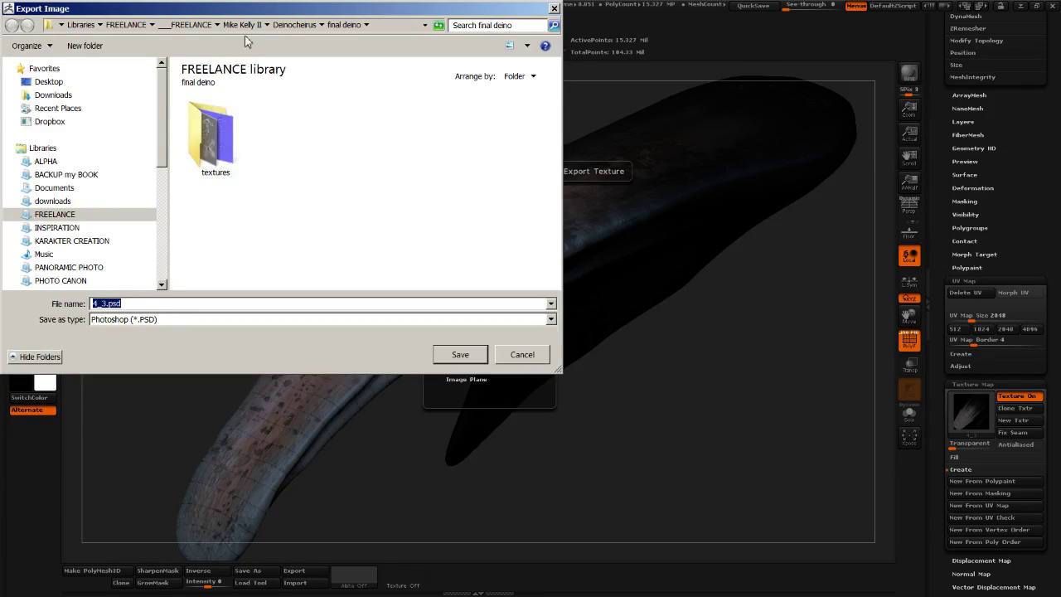
double_click(223, 108)
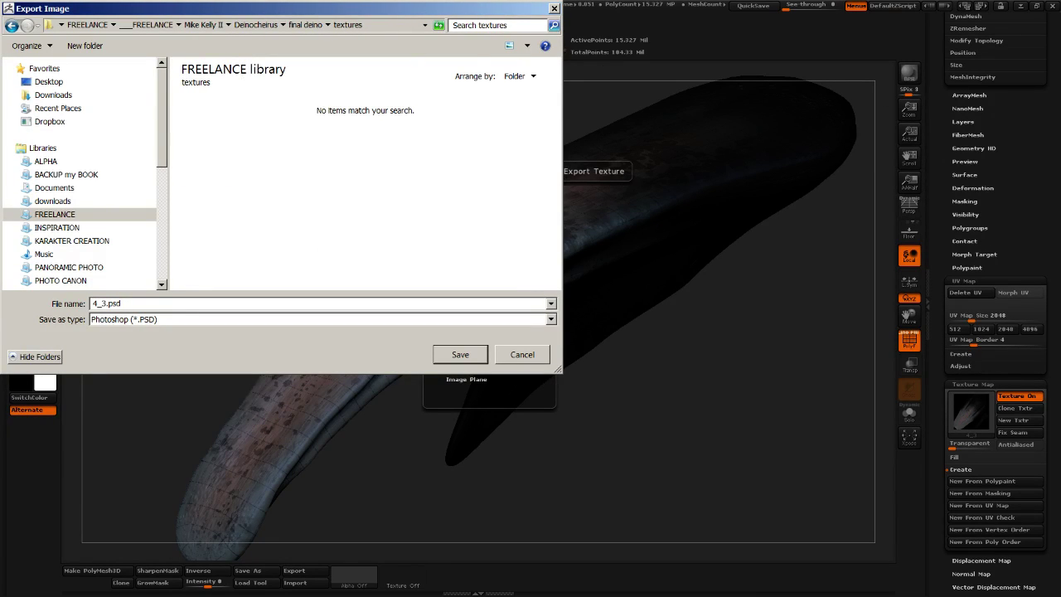
key("Return")
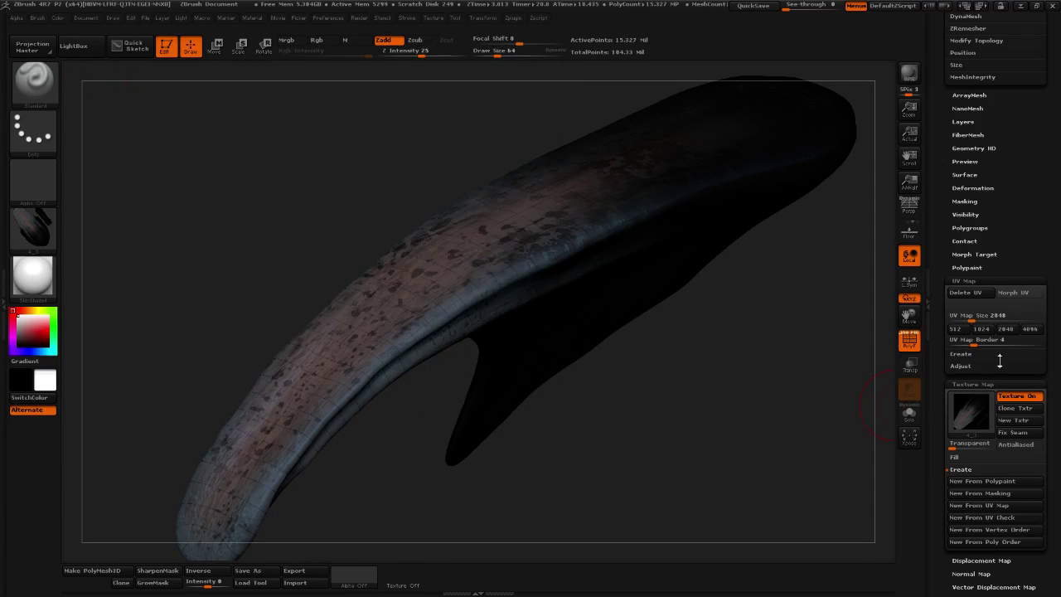
Drop the subtool to its lowest subdivision level and create a displacement map with SmoothUV on
scroll(953, 389, "up", 5)
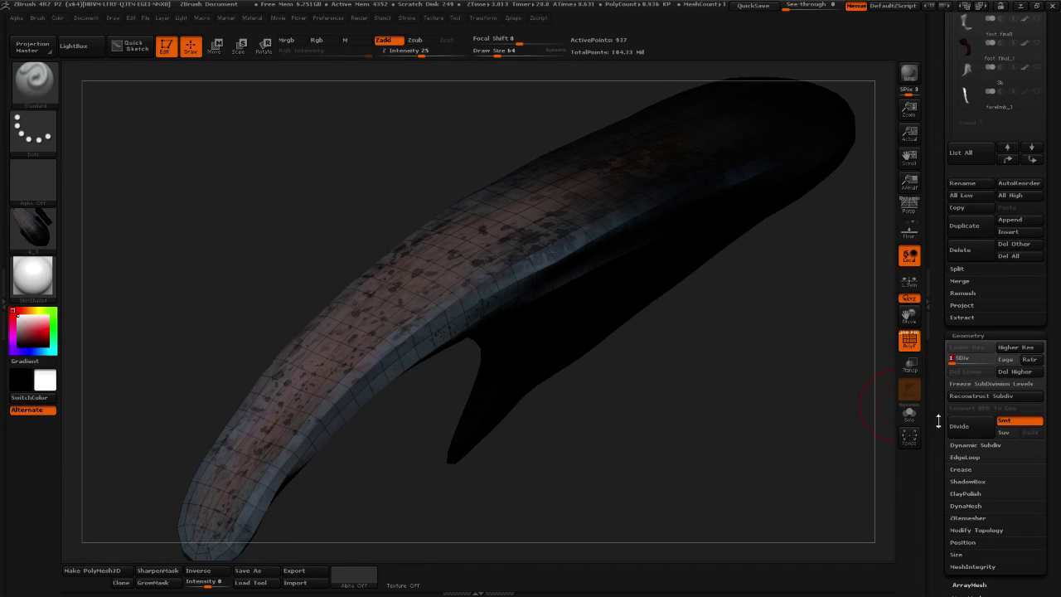
left_click_drag(938, 441, 951, 280)
left_click(962, 296)
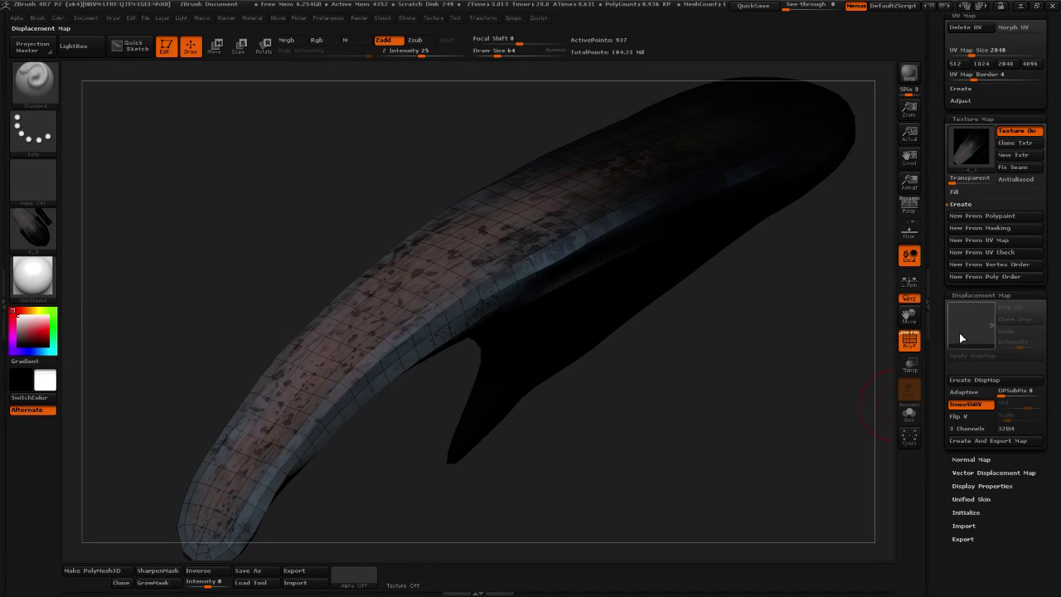
left_click(980, 441)
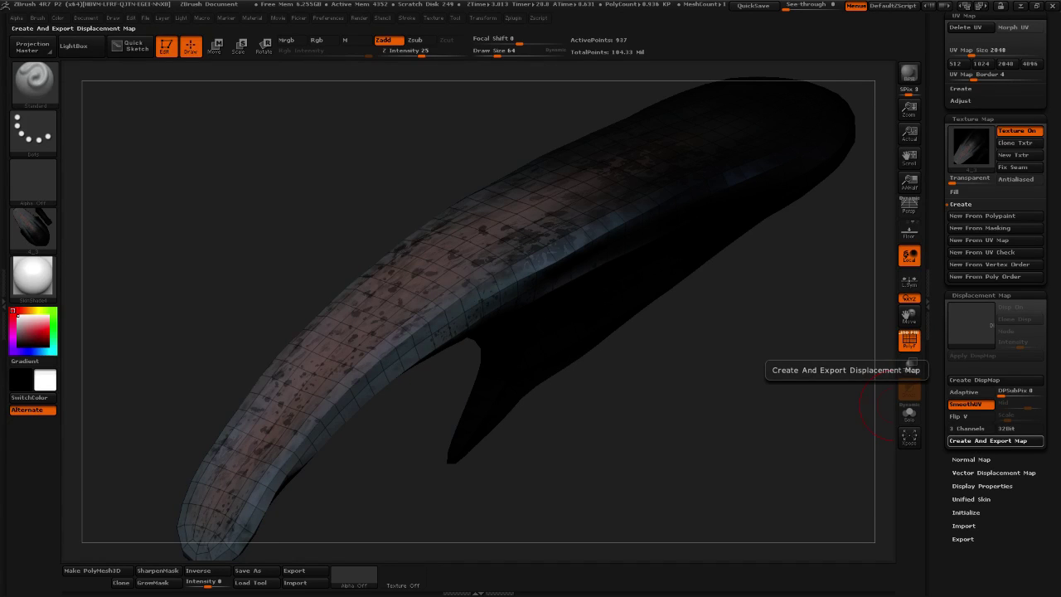
left_click(996, 382)
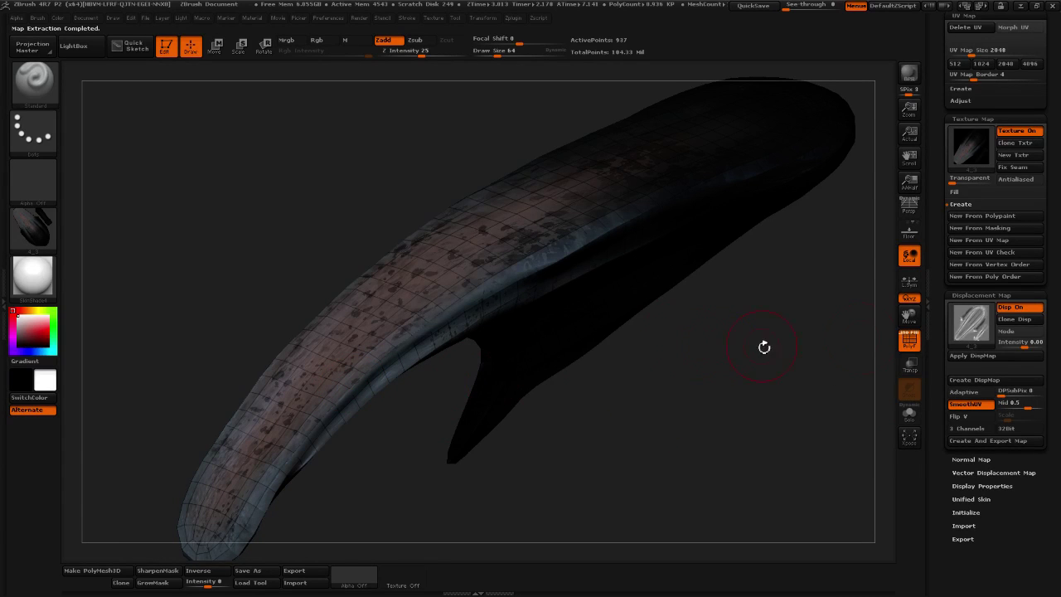
Clone the displacement map to the alphas and export it as tongue D
left_click(1004, 326)
left_click_drag(727, 366, 707, 343)
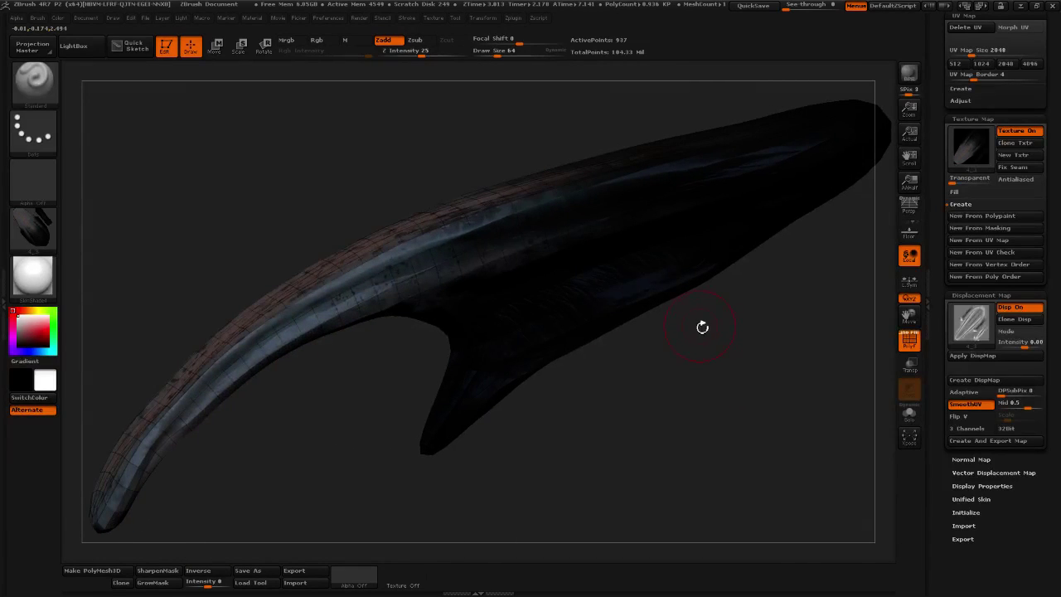
mouse_move(824, 253)
left_mouse_down()
mouse_move(809, 275)
mouse_move(704, 255)
left_mouse_up()
left_click_drag(769, 322, 762, 351)
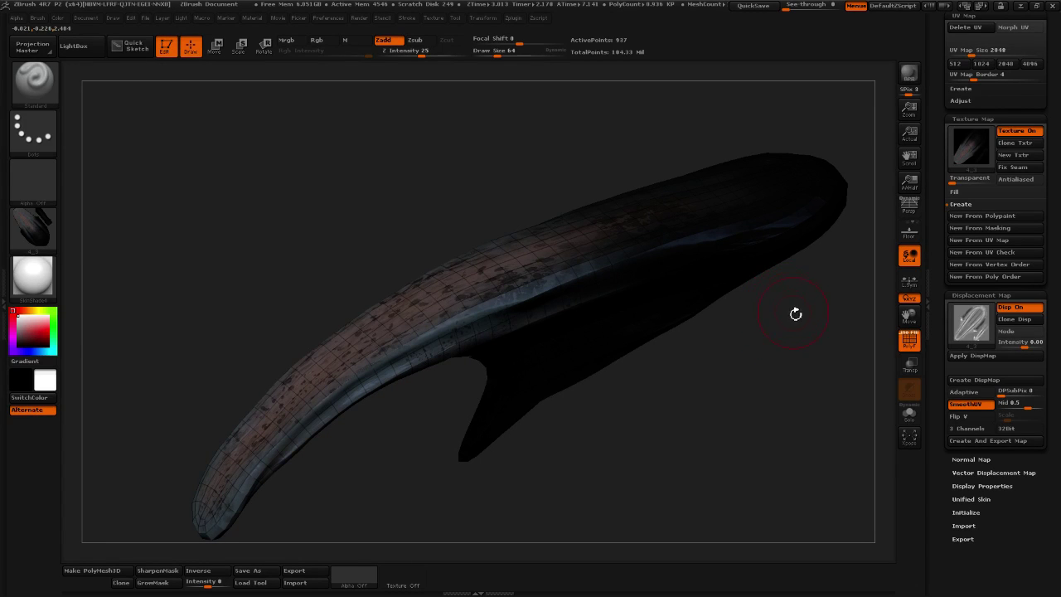
left_click_drag(793, 307, 862, 357)
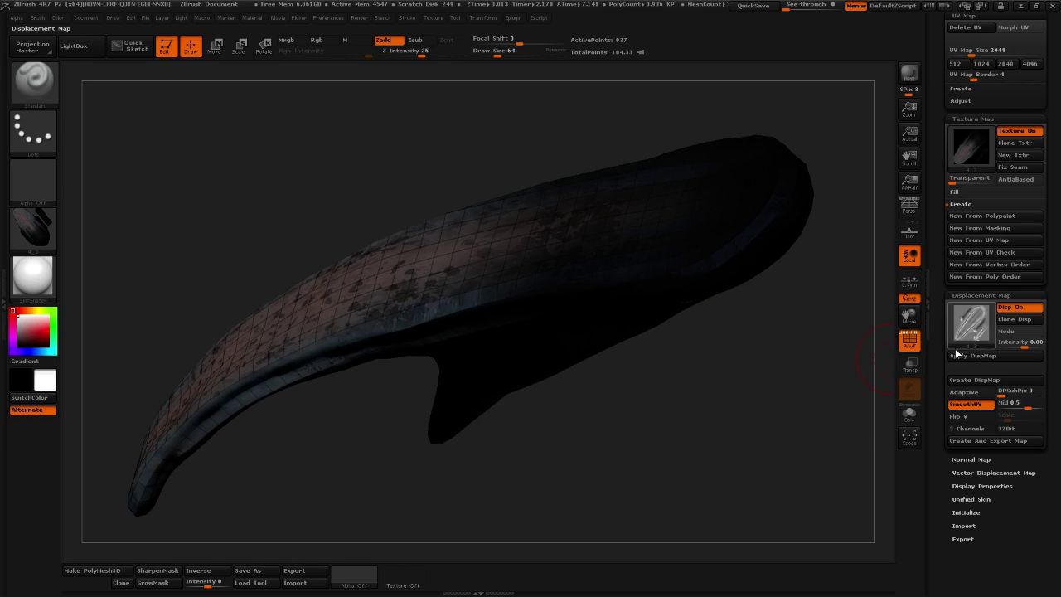
left_click(1012, 319)
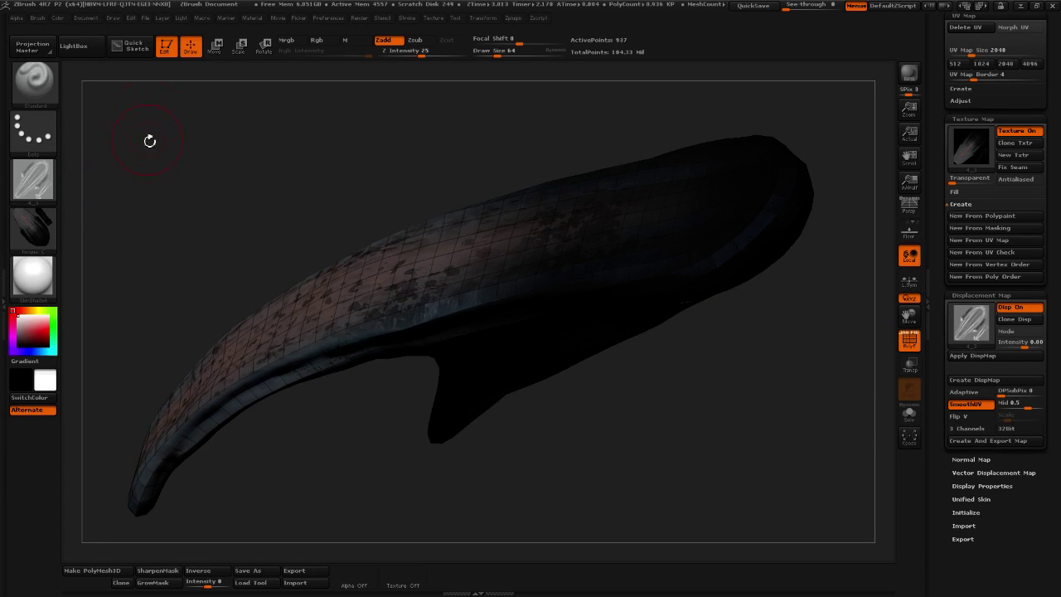
left_click(16, 17)
left_click(46, 193)
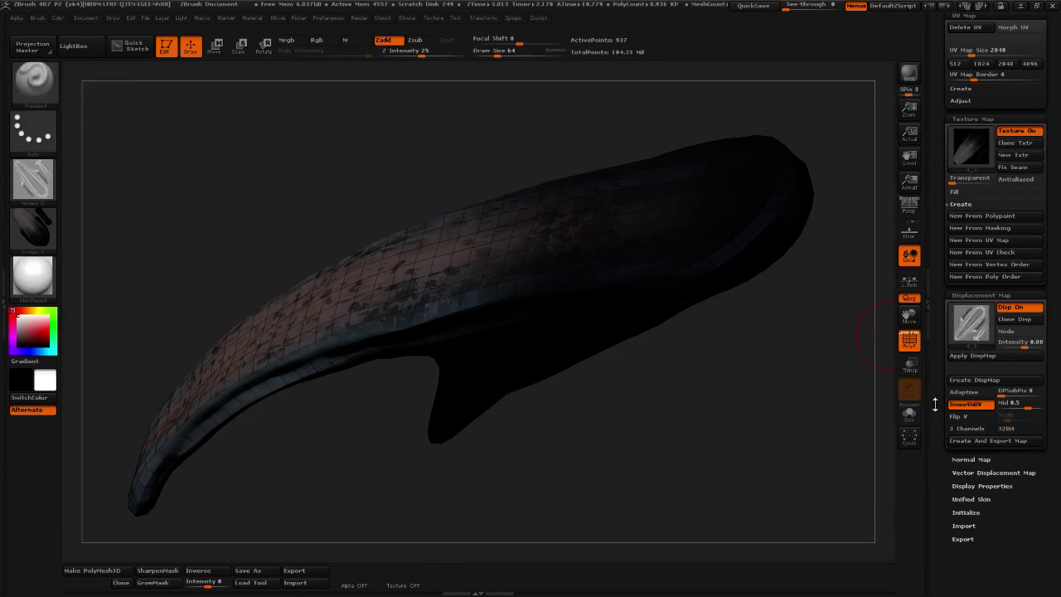
Create a tangent normal map with FlipG enabled, then clone it to the textures and export it as tongue N
left_click(972, 461)
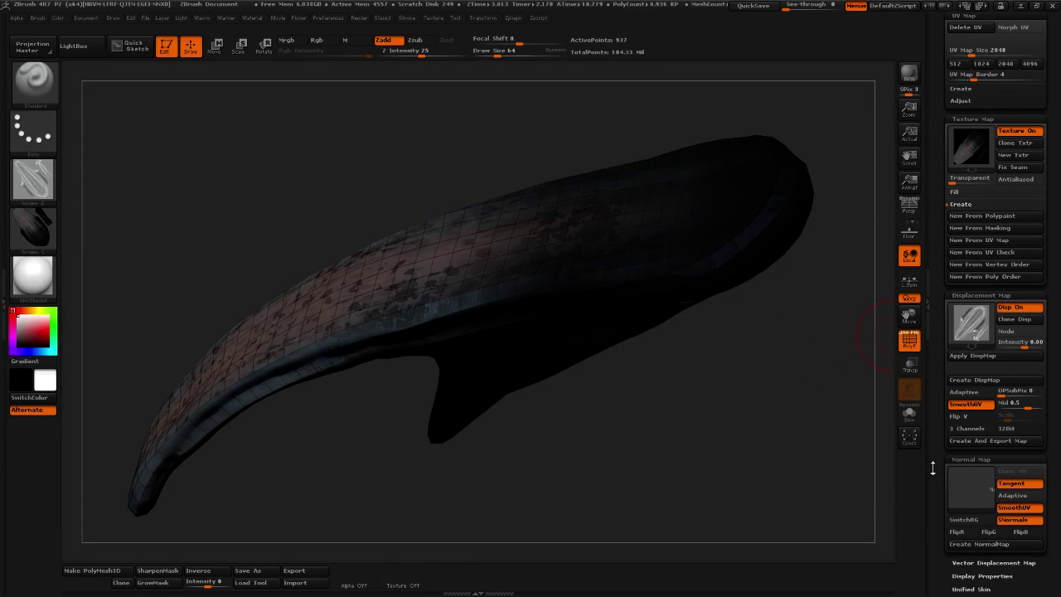
scroll(947, 406, "down", 3)
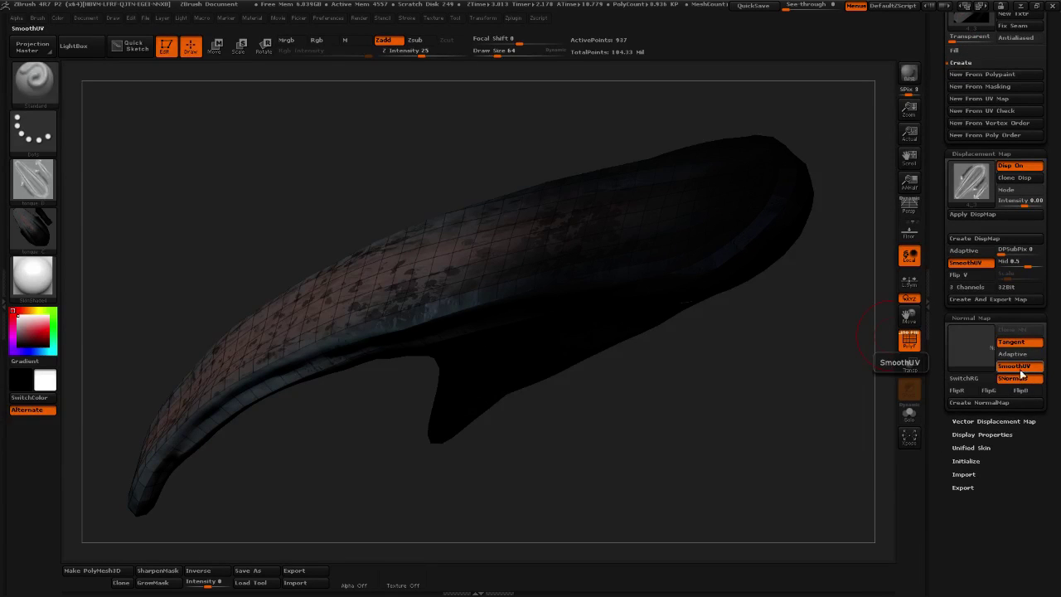
left_click(987, 390)
left_click(985, 403)
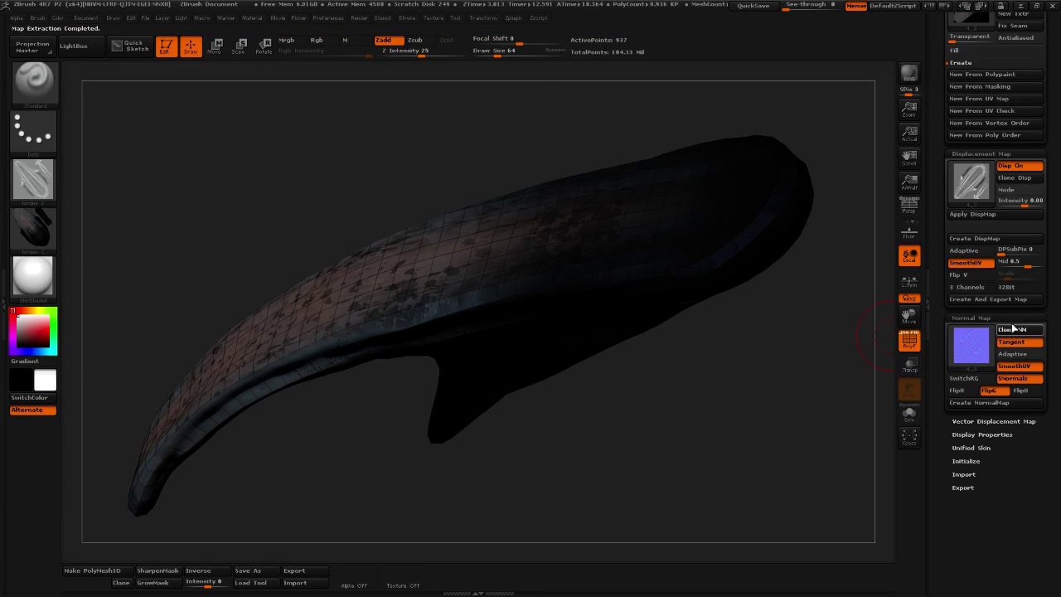
left_click(1012, 329)
left_click(434, 18)
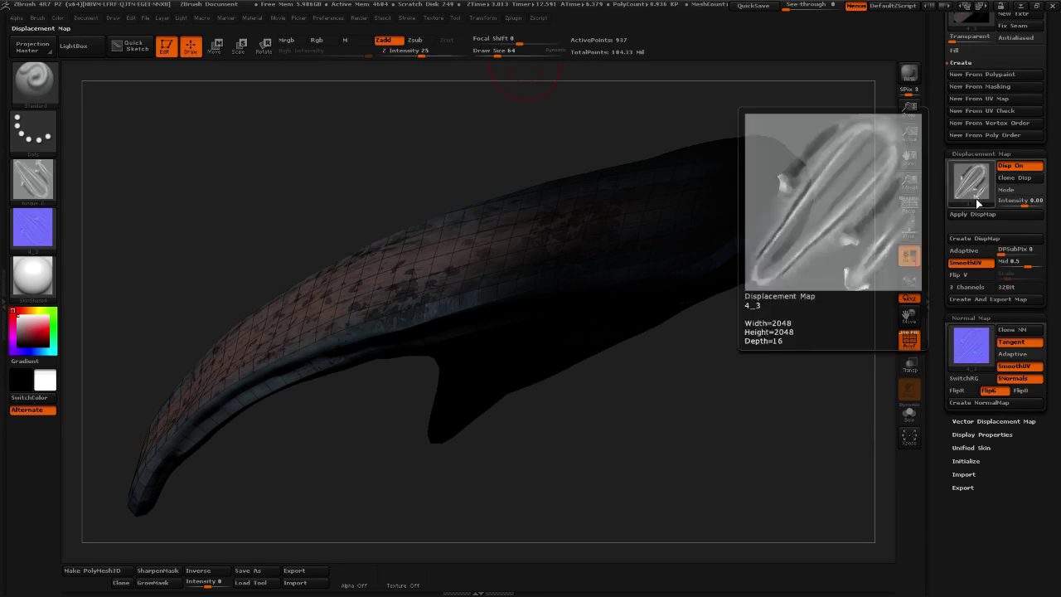
Clear the texture, displacement and normal maps from the subtool and return to the subtool list
scroll(938, 205, "up", 5)
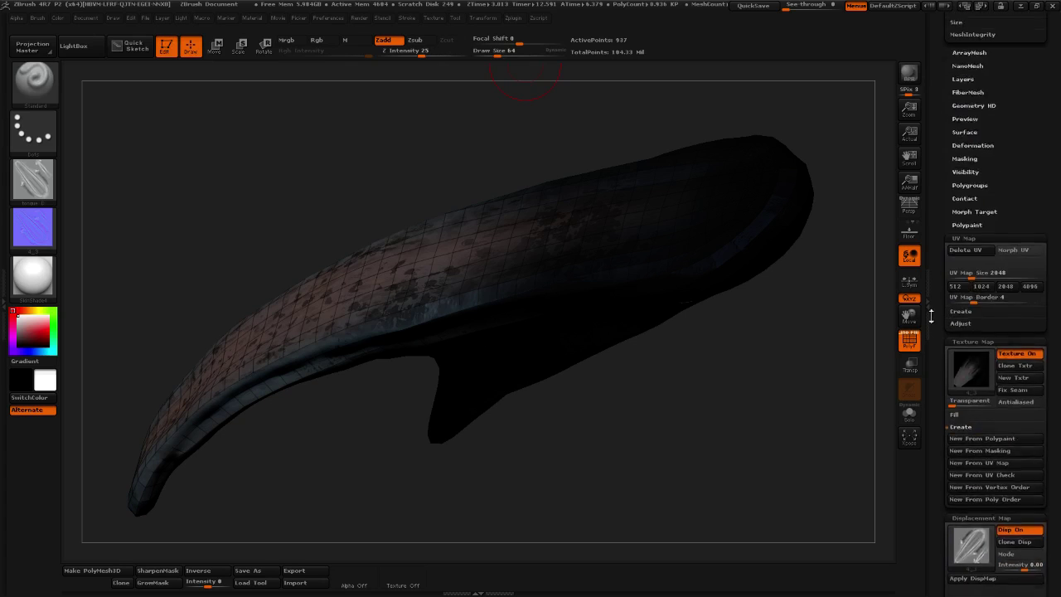
left_click(966, 217)
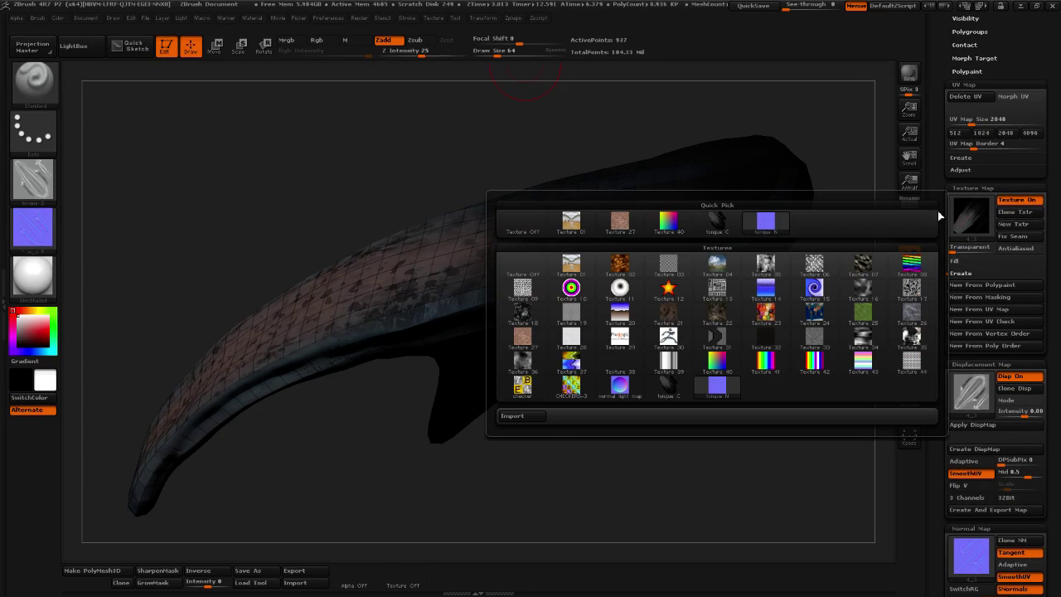
left_click(523, 220)
left_click(971, 398)
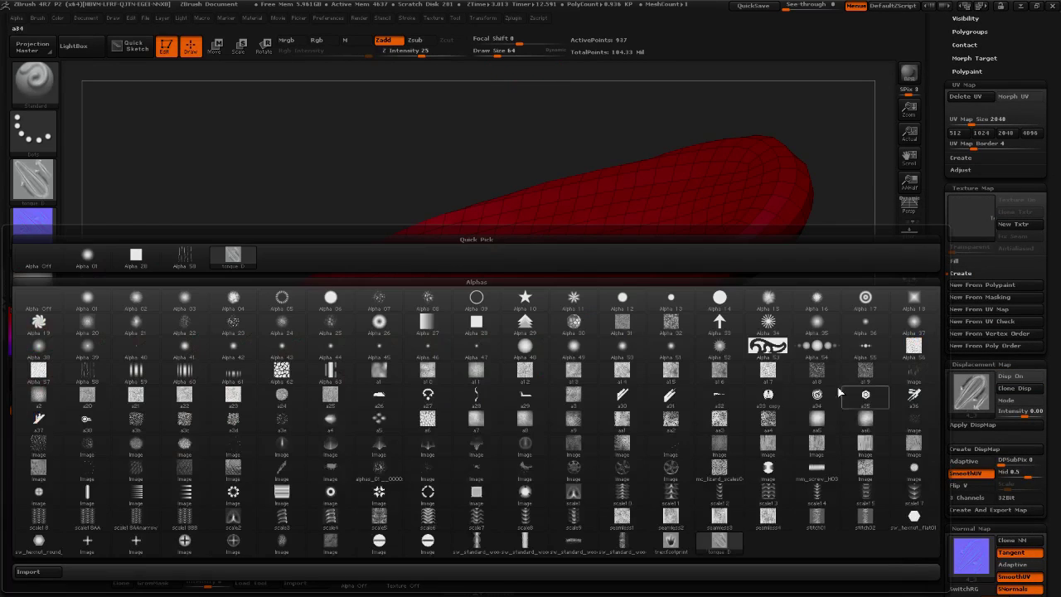
left_click(87, 263)
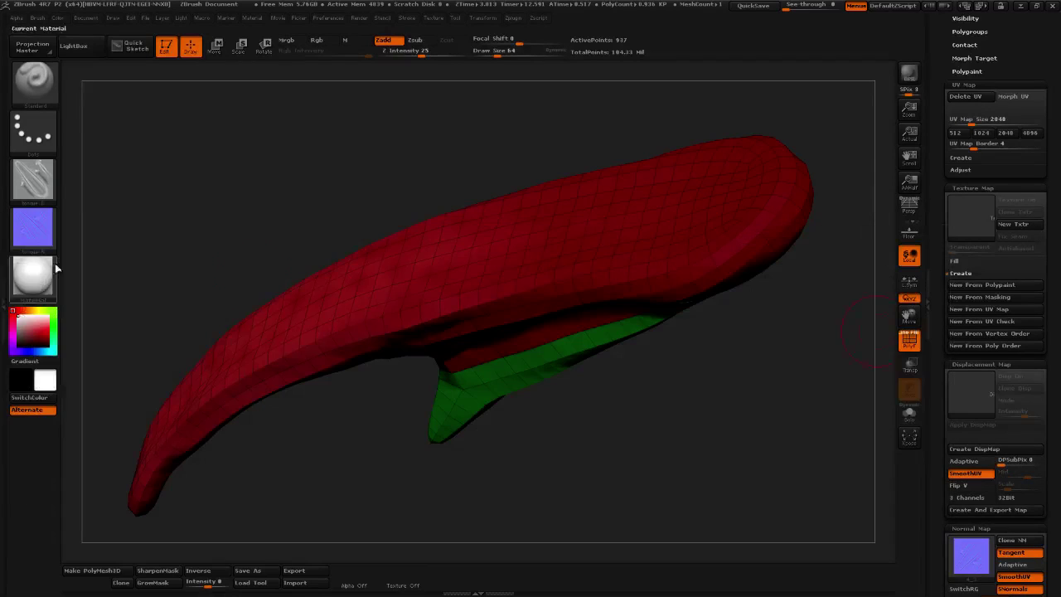
left_click(970, 556)
left_click(982, 556)
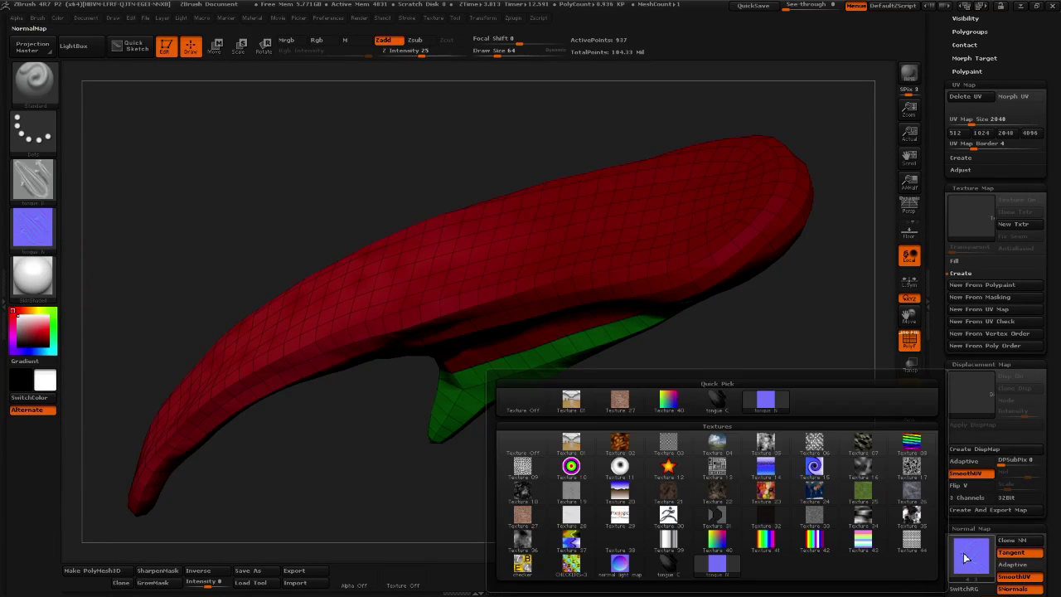
left_click(522, 403)
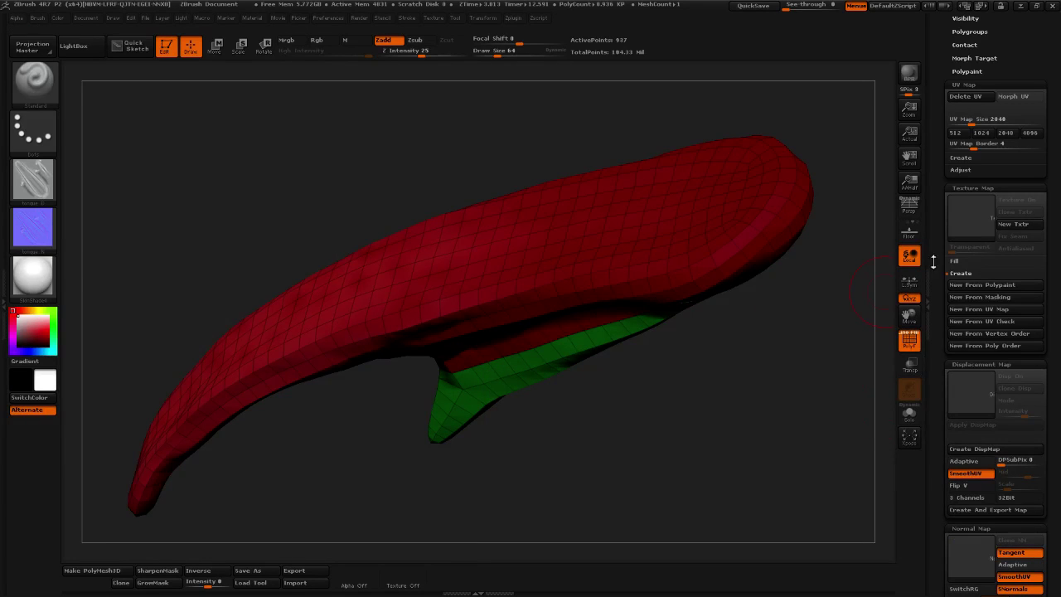
left_click_drag(942, 212, 944, 386)
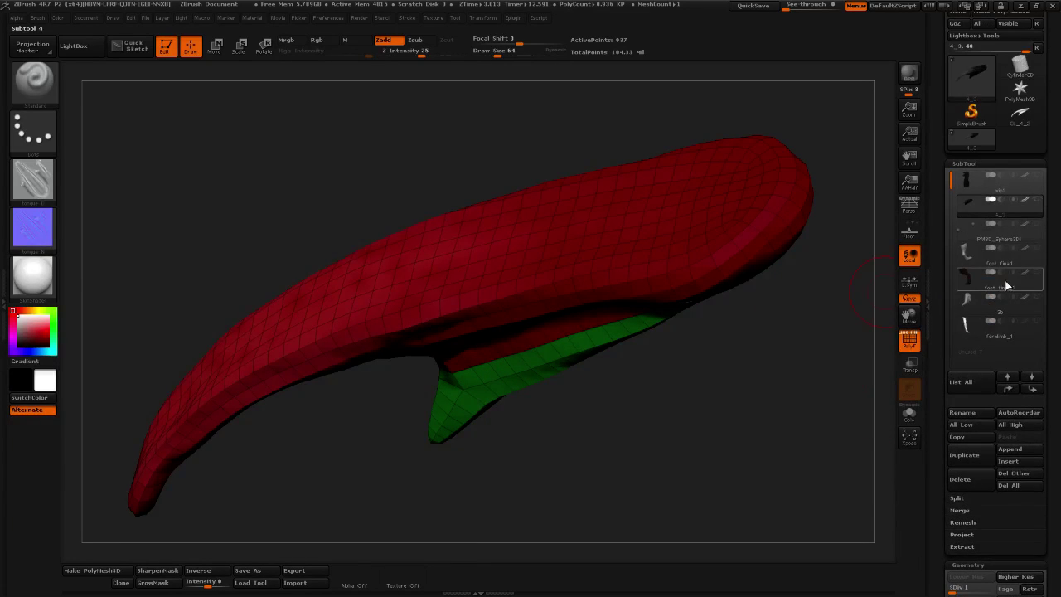
Make the creature's head and neck subtool wip1 active and frame it from the side
left_click(988, 337)
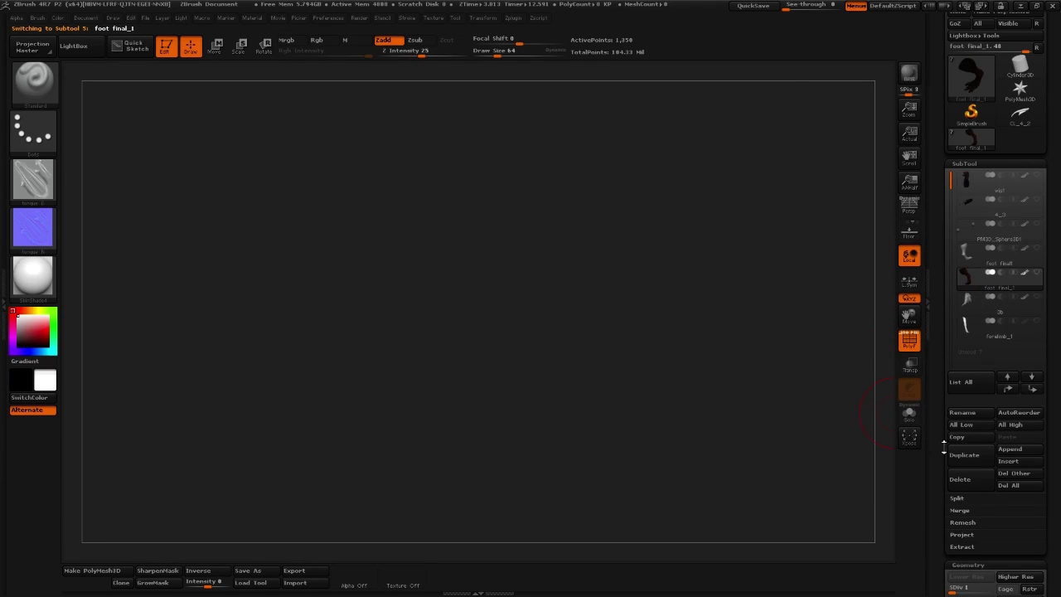
left_click_drag(943, 445, 940, 350)
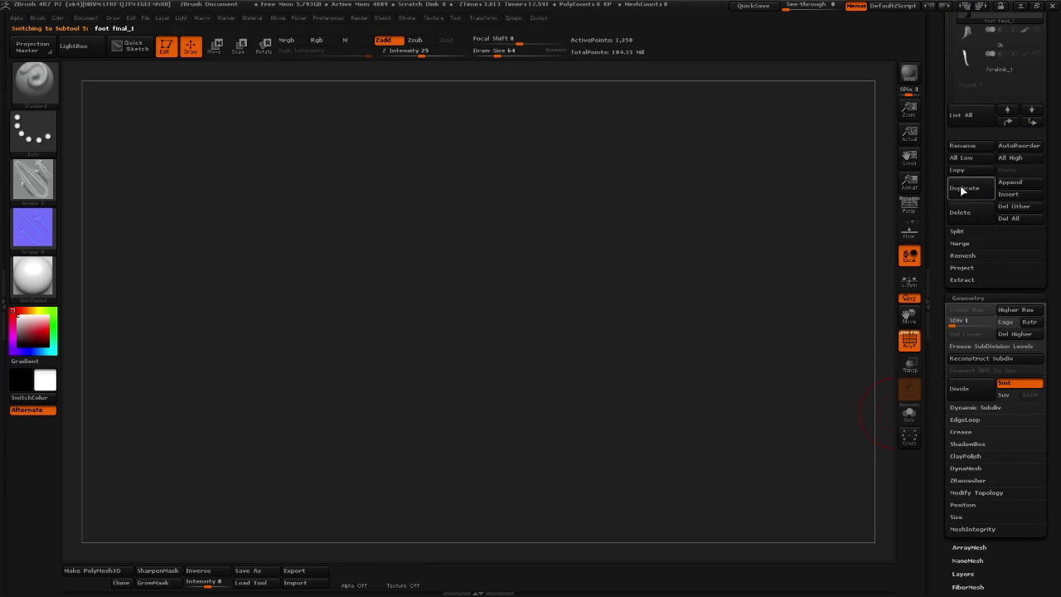
left_click(980, 65)
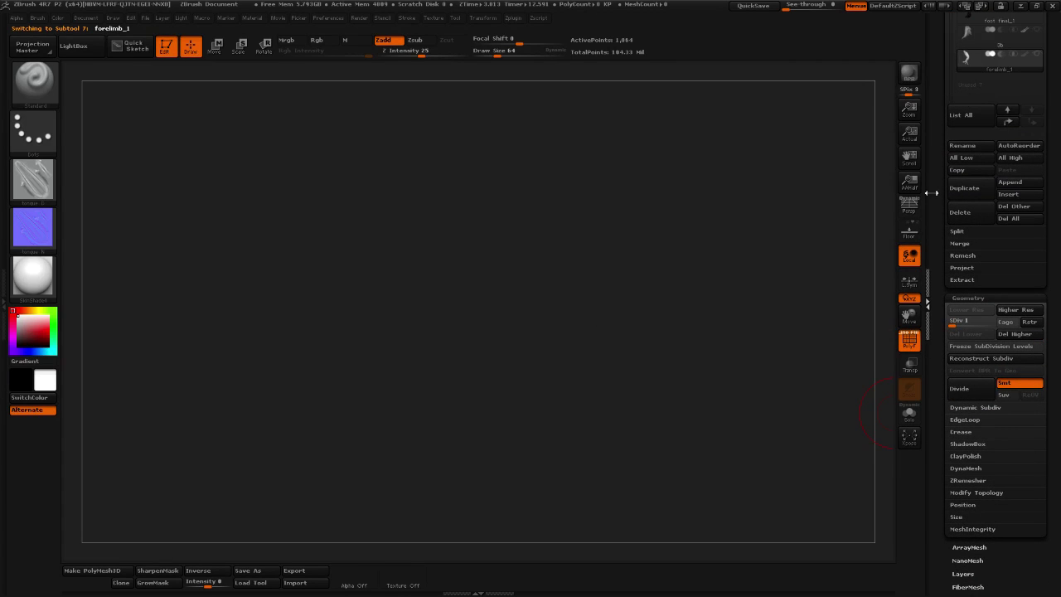
left_click(927, 303)
left_click(1057, 197)
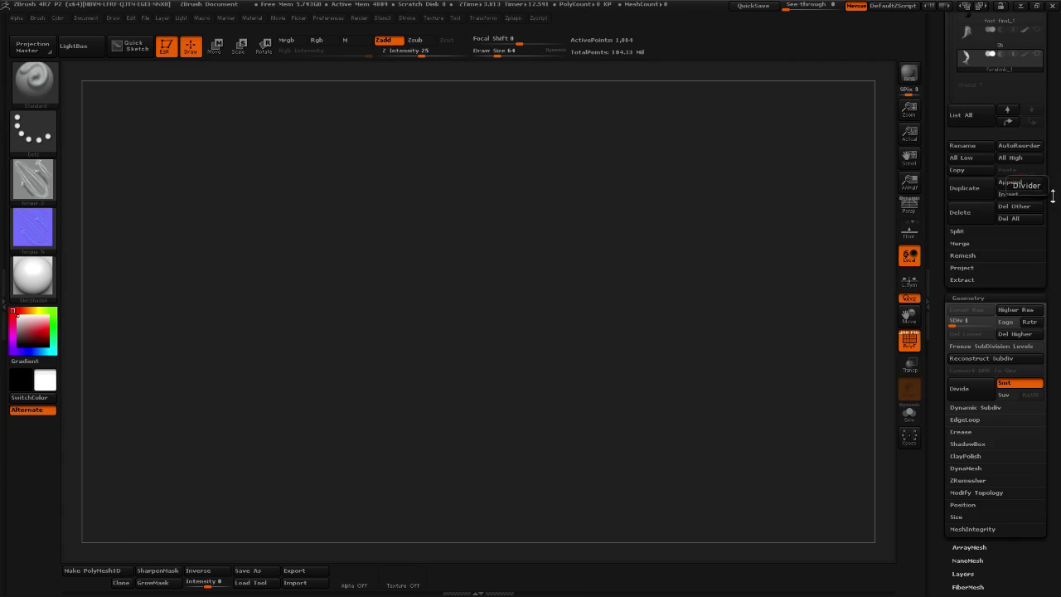
left_click_drag(933, 235, 932, 401)
left_click(969, 242)
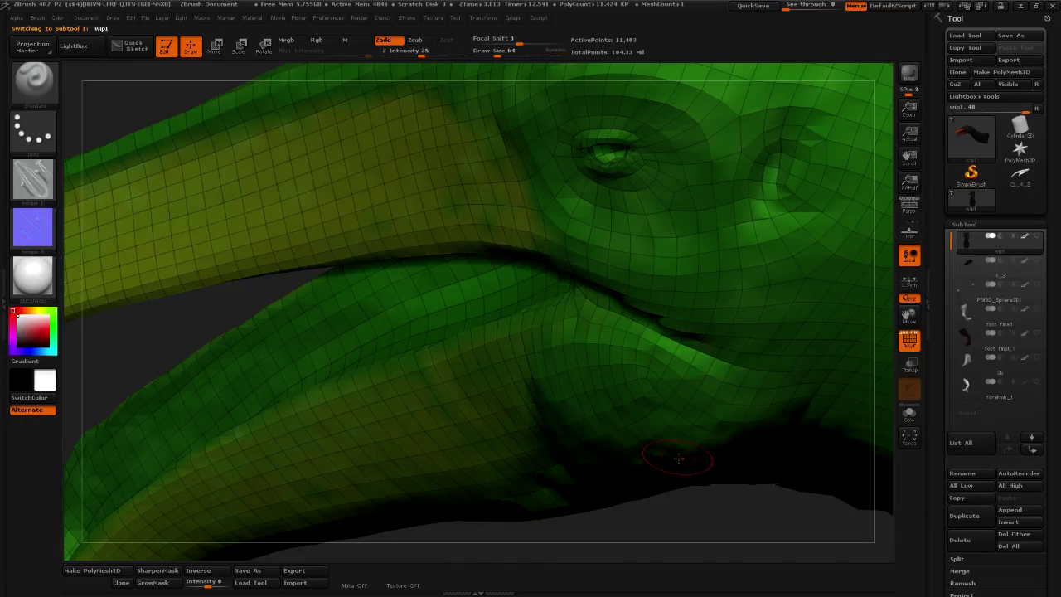
key("f")
mouse_move(497, 475)
left_mouse_down()
mouse_move(355, 399)
mouse_move(433, 432)
left_mouse_up()
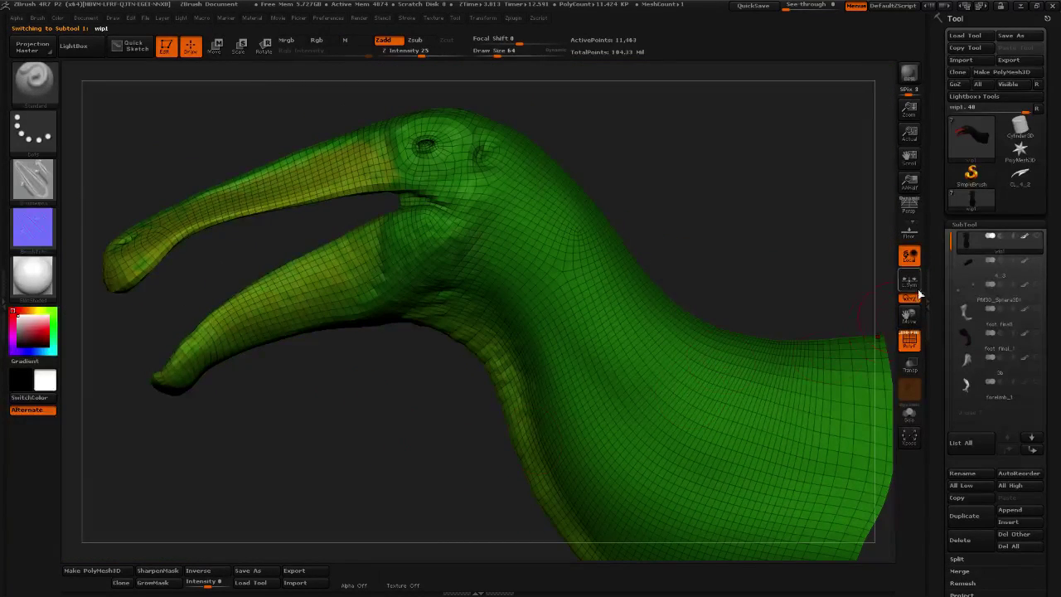
Examine the head and neck mesh's wireframe and its subtool settings
left_click_drag(939, 286, 944, 180)
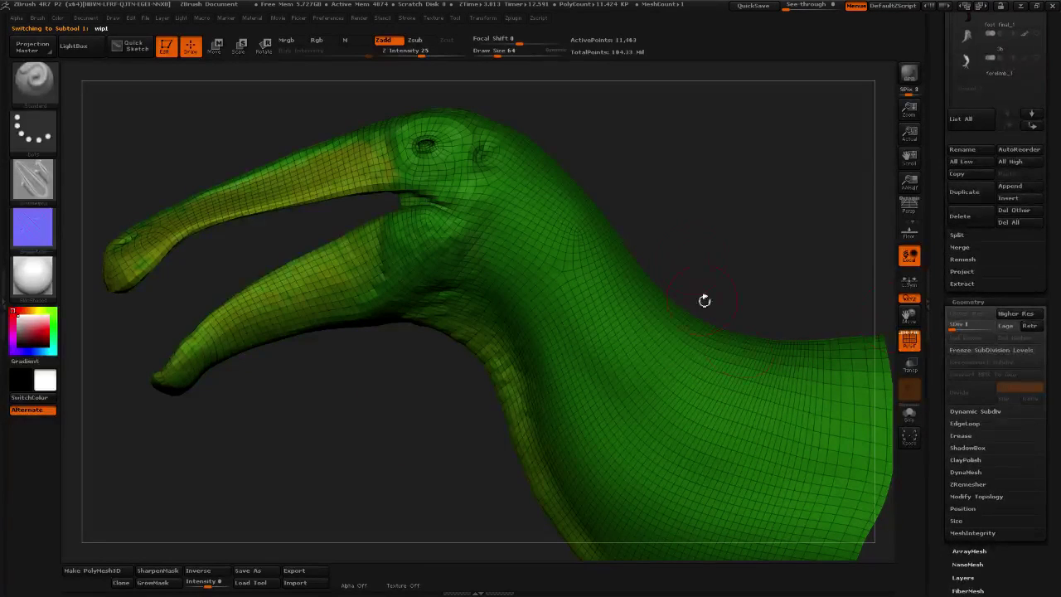
mouse_move(704, 300)
left_mouse_down()
mouse_move(701, 254)
mouse_move(755, 248)
mouse_move(746, 192)
left_mouse_up()
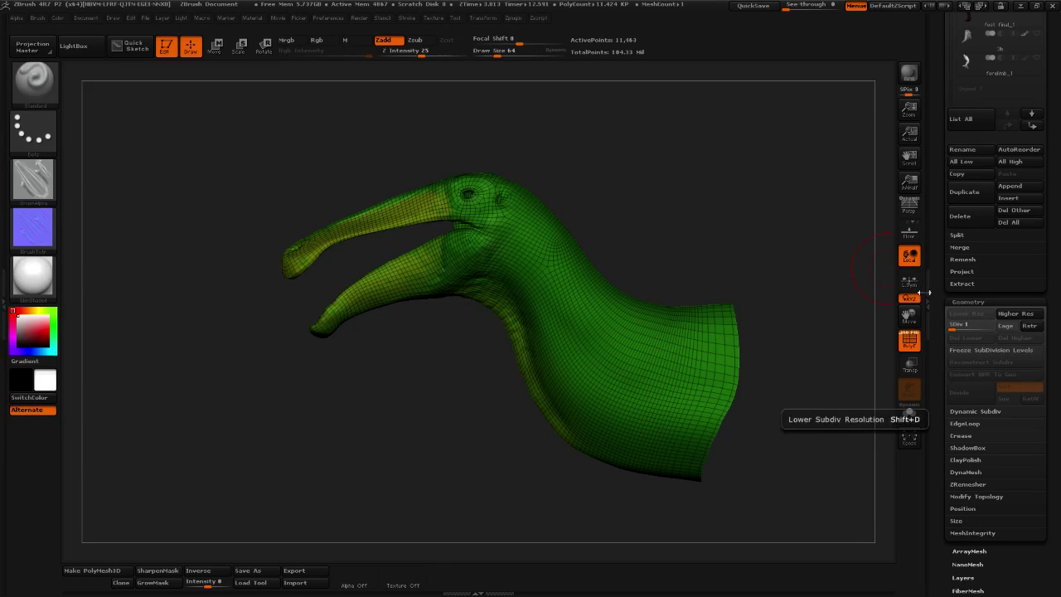
left_click_drag(775, 238, 731, 234)
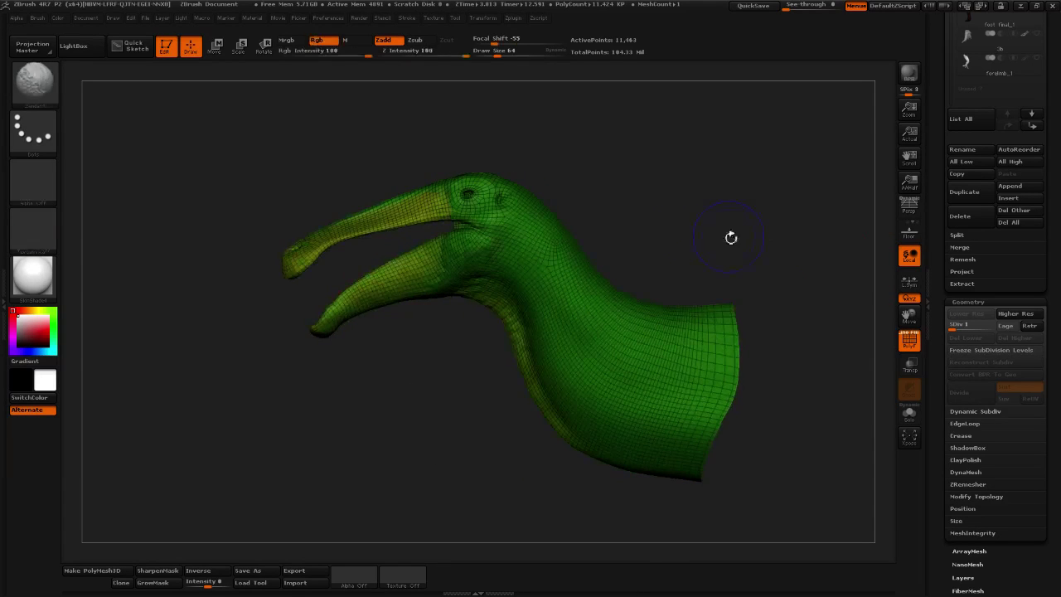
left_click_drag(909, 108, 906, 186)
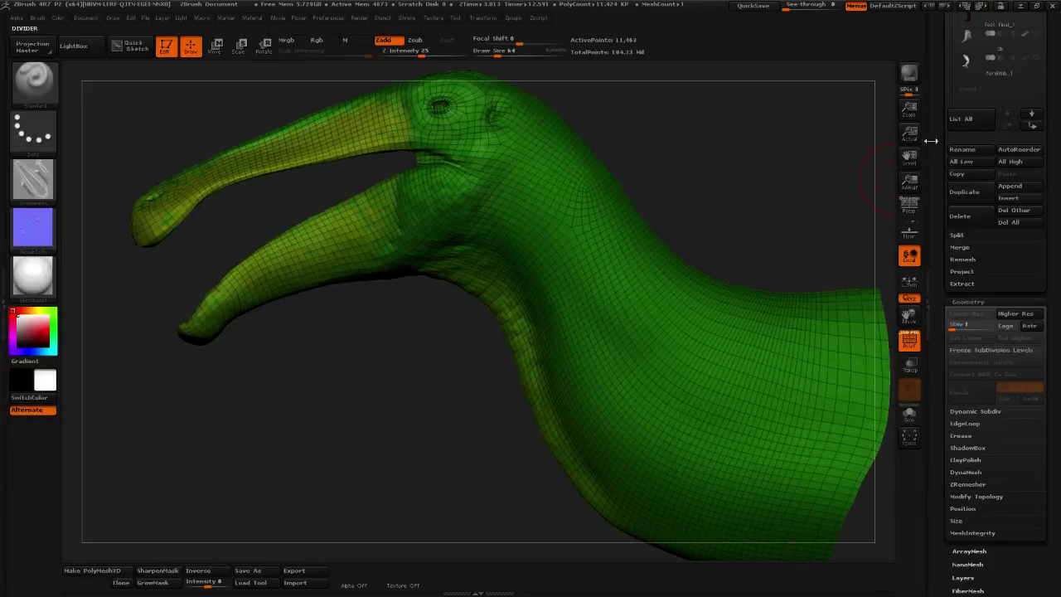
scroll(931, 141, "up", 5)
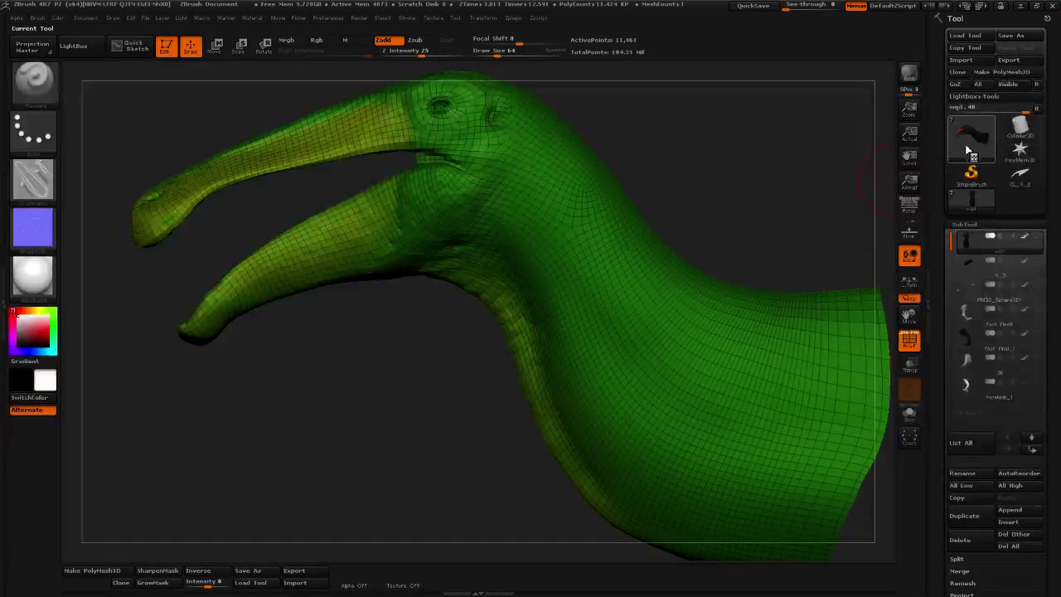
mouse_move(968, 144)
mouse_move(977, 247)
mouse_move(363, 394)
left_mouse_down()
mouse_move(396, 377)
mouse_move(386, 412)
mouse_move(398, 414)
left_mouse_up()
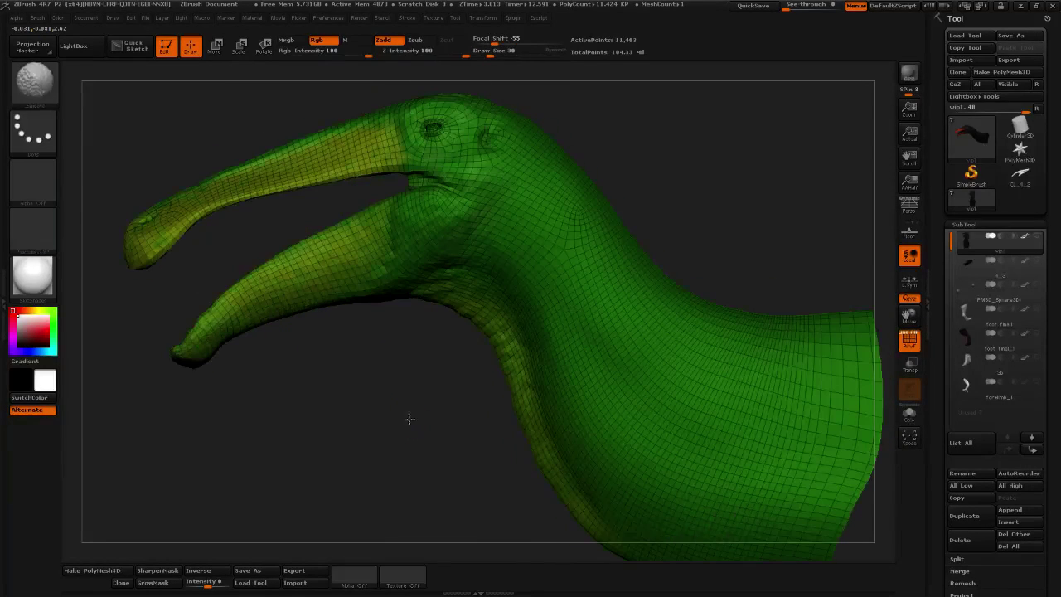
key("b")
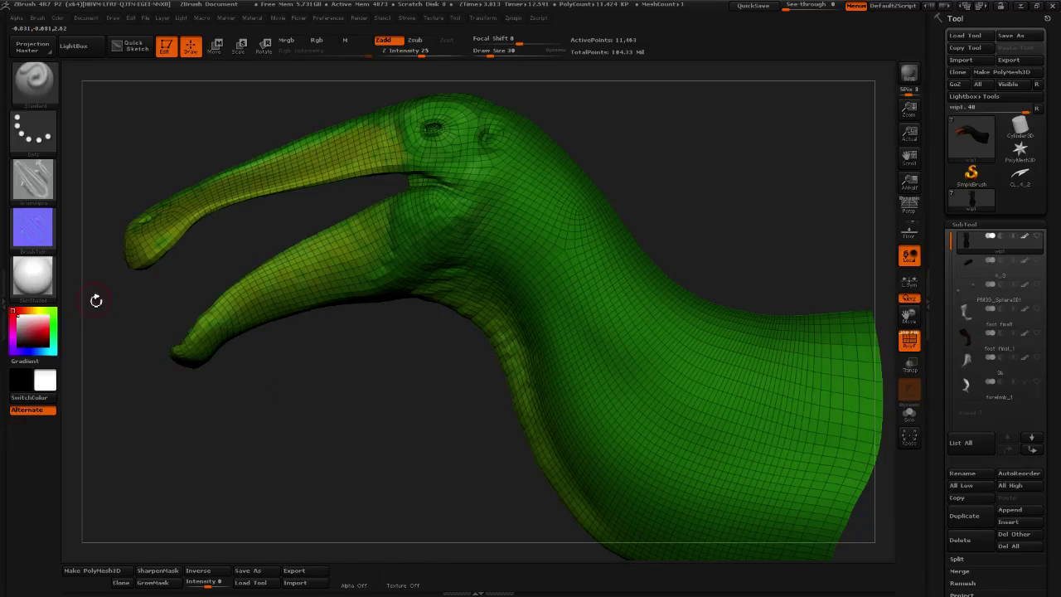
Switch the selection brush to SelectLasso and isolate the polygons around the inside of the open beak
key("ctrl+shift")
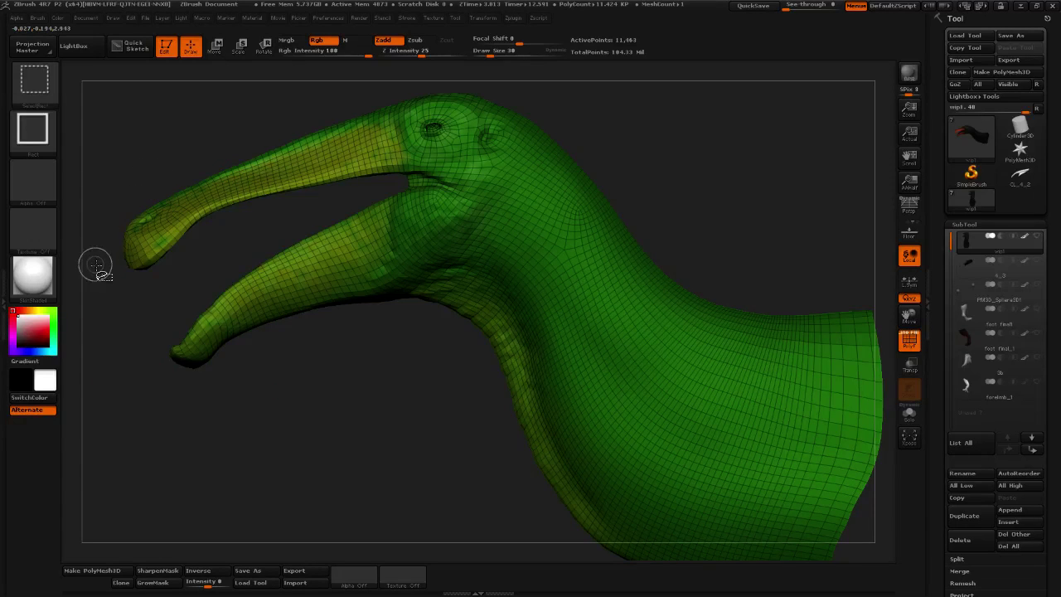
left_click_drag(97, 265, 134, 325, "ctrl+shift")
left_click(127, 317, "ctrl+shift")
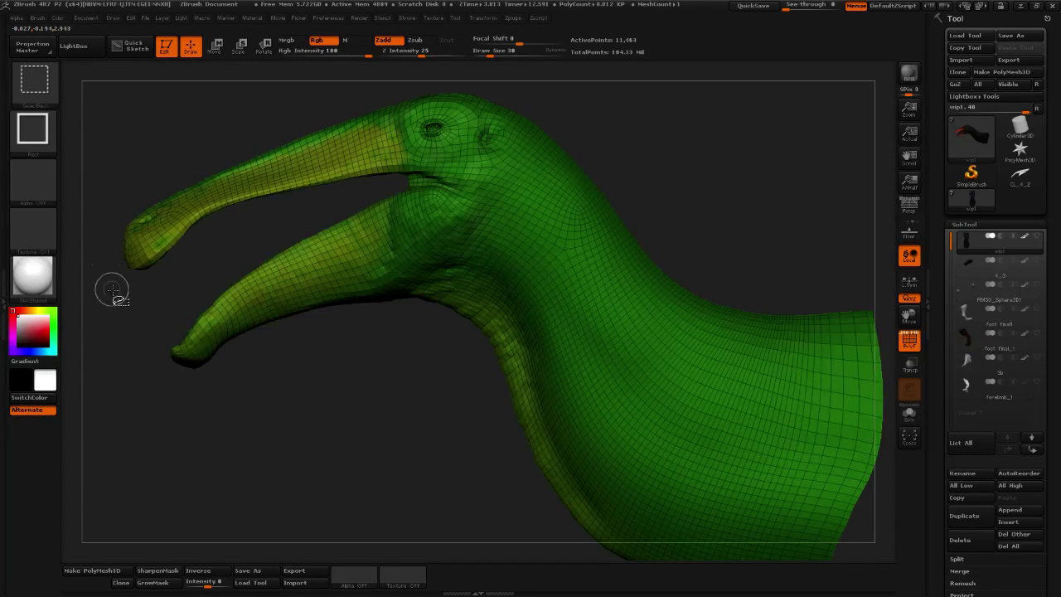
left_click(34, 80)
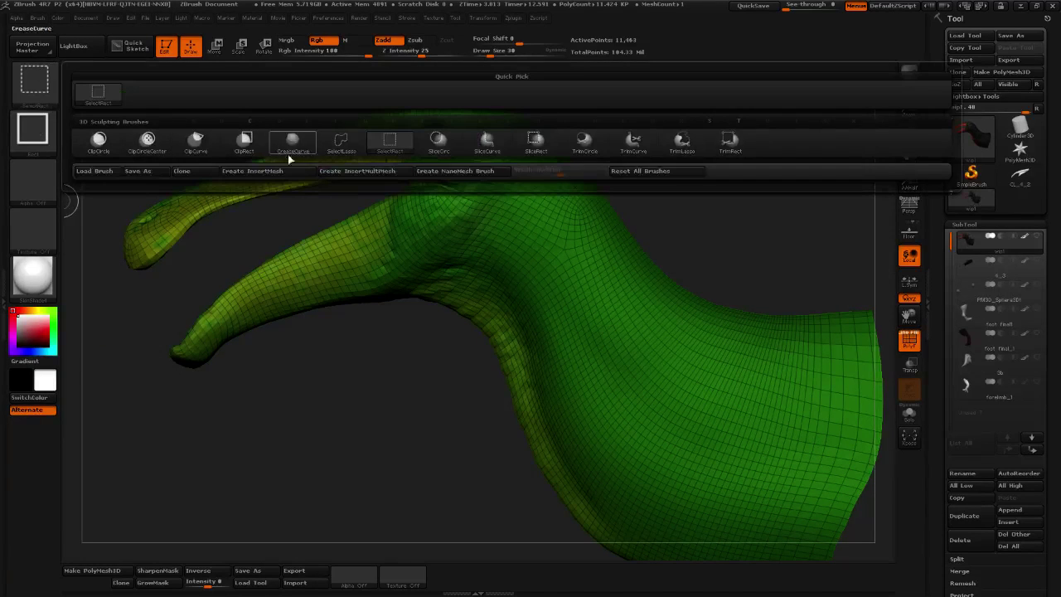
left_click(344, 146)
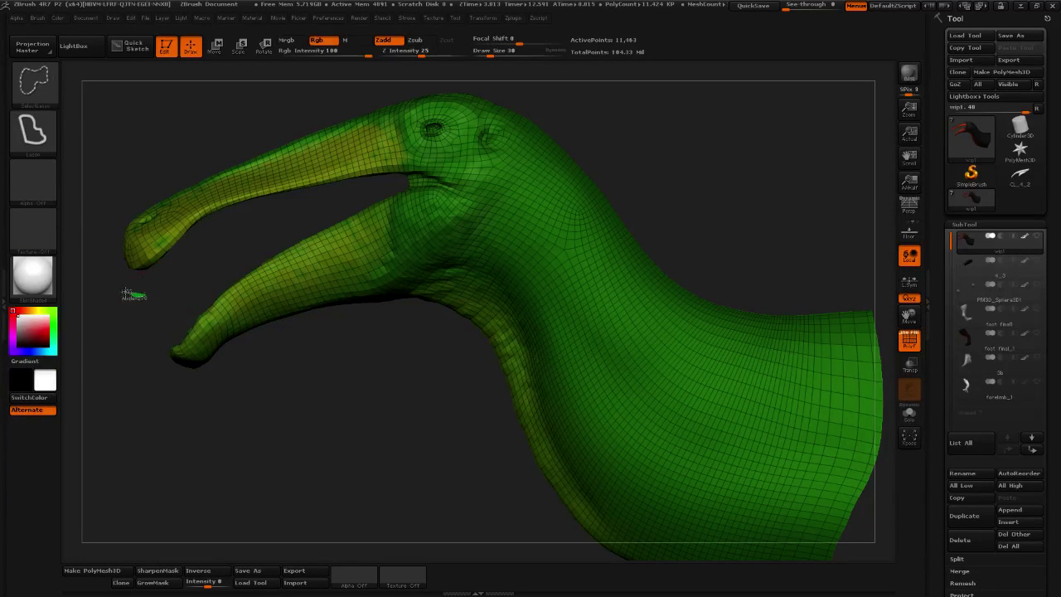
mouse_move(143, 247)
left_mouse_down("ctrl+shift")
mouse_move(207, 195)
mouse_move(364, 162)
mouse_move(481, 169)
mouse_move(149, 217)
left_mouse_up("ctrl+shift")
left_click_drag(132, 292, 267, 310, "ctrl+shift")
left_click_drag(210, 349, 166, 331, "ctrl+shift")
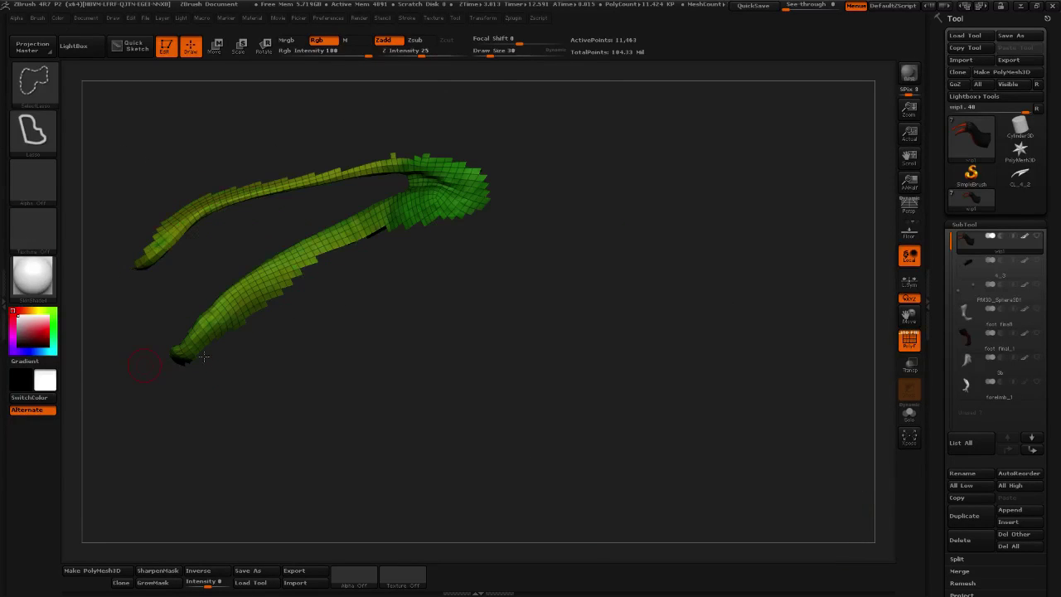
Invert the mesh visibility, adjust the lasso selection along the lower beak, and show only the mouth interior
mouse_move(351, 324)
left_mouse_down()
mouse_move(454, 342)
mouse_move(672, 315)
mouse_move(644, 293)
mouse_move(668, 230)
mouse_move(314, 265)
left_mouse_up()
left_click(643, 293, "ctrl+shift")
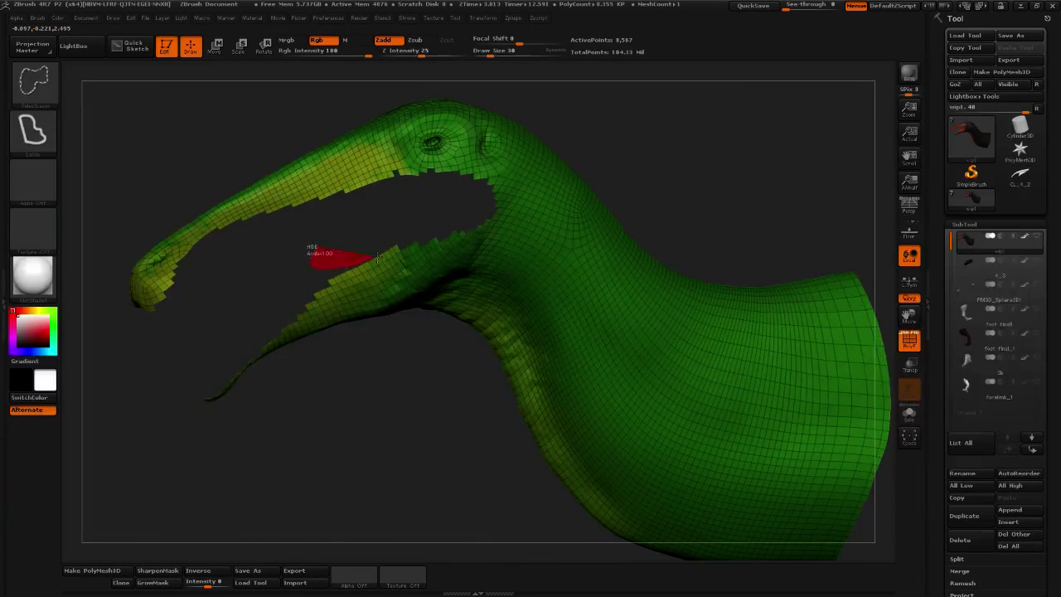
left_click_drag(377, 258, 285, 307, "ctrl+shift")
mouse_move(343, 402)
left_mouse_down("ctrl+shift")
mouse_move(447, 390)
mouse_move(489, 440)
mouse_move(606, 376)
mouse_move(406, 318)
left_mouse_up("ctrl+shift")
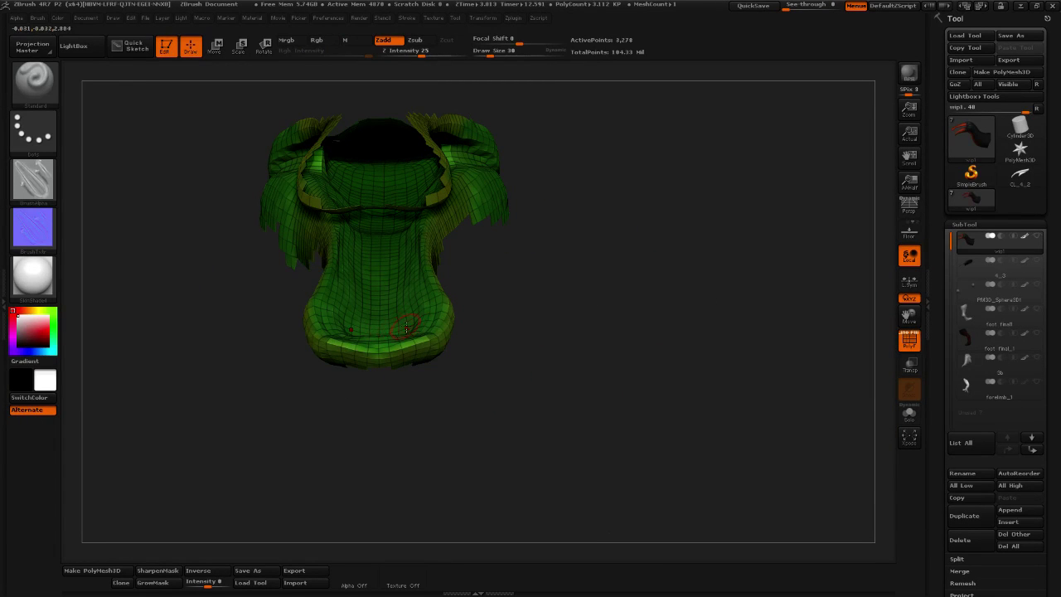
Hide the excess outer polygons at the mouth corner and along the side of the lower beak with lasso selections
left_click_drag(528, 298, 477, 357)
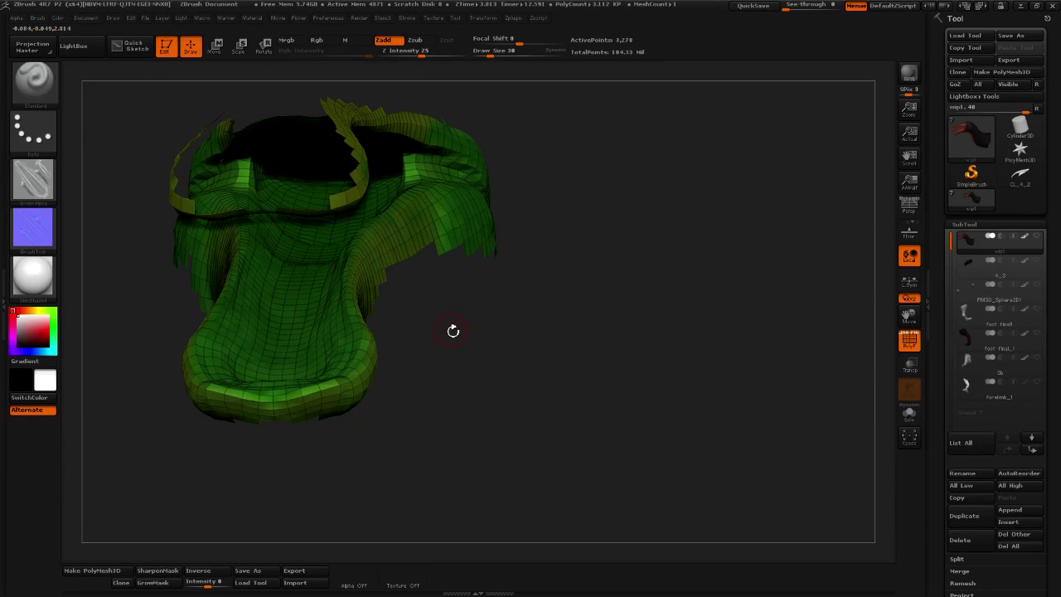
left_click_drag(457, 279, 421, 390)
left_click_drag(331, 446, 351, 381, "ctrl+alt+shift")
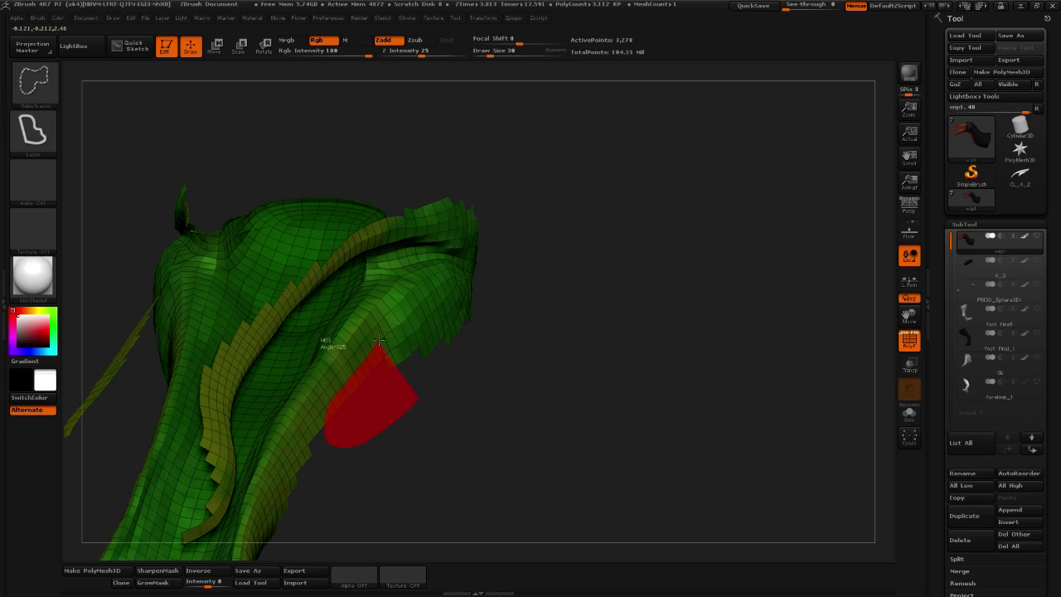
left_click_drag(450, 280, 487, 342, "ctrl+alt+shift")
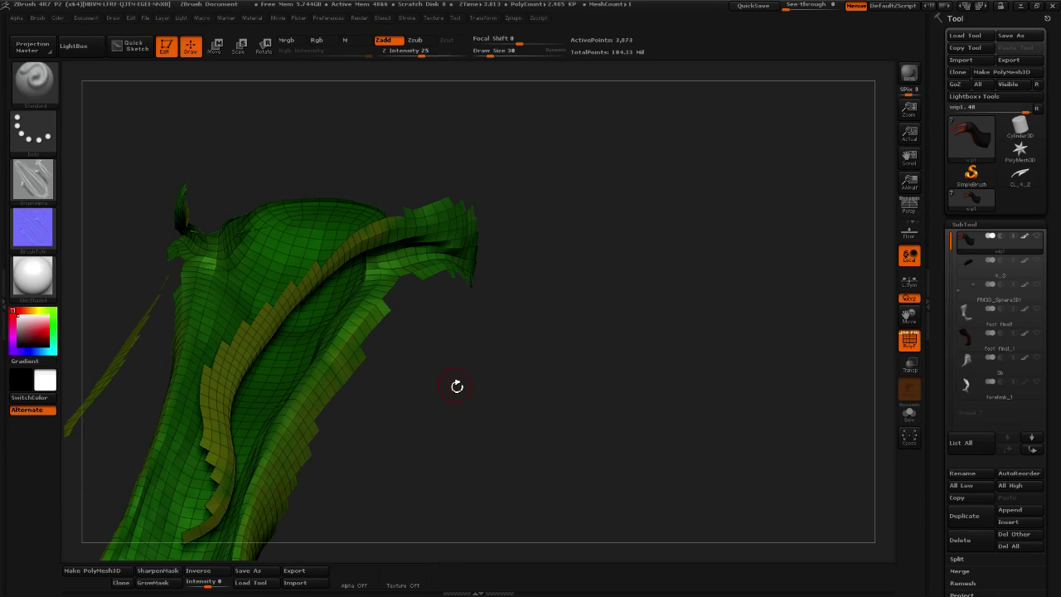
mouse_move(457, 386)
left_mouse_down()
mouse_move(327, 481)
mouse_move(438, 346)
mouse_move(381, 390)
mouse_move(453, 309)
mouse_move(338, 392)
left_mouse_up()
left_click_drag(378, 292, 445, 205, "ctrl+alt+shift")
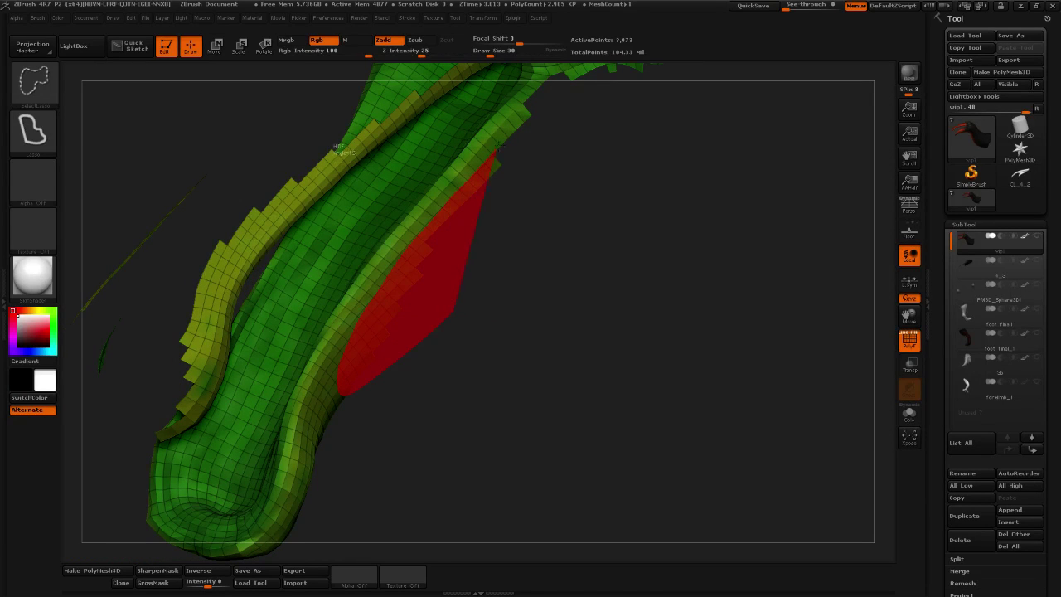
left_click_drag(545, 108, 544, 111, "ctrl+alt+shift")
Hide the jagged leftover outer polygons around the tip of the lower beak
mouse_move(436, 374)
left_mouse_down()
mouse_move(497, 305)
mouse_move(465, 322)
mouse_move(447, 228)
left_mouse_up()
key("ctrl+shift")
mouse_move(464, 289)
left_mouse_down()
mouse_move(452, 372)
mouse_move(400, 393)
mouse_move(420, 367)
mouse_move(365, 446)
left_mouse_up()
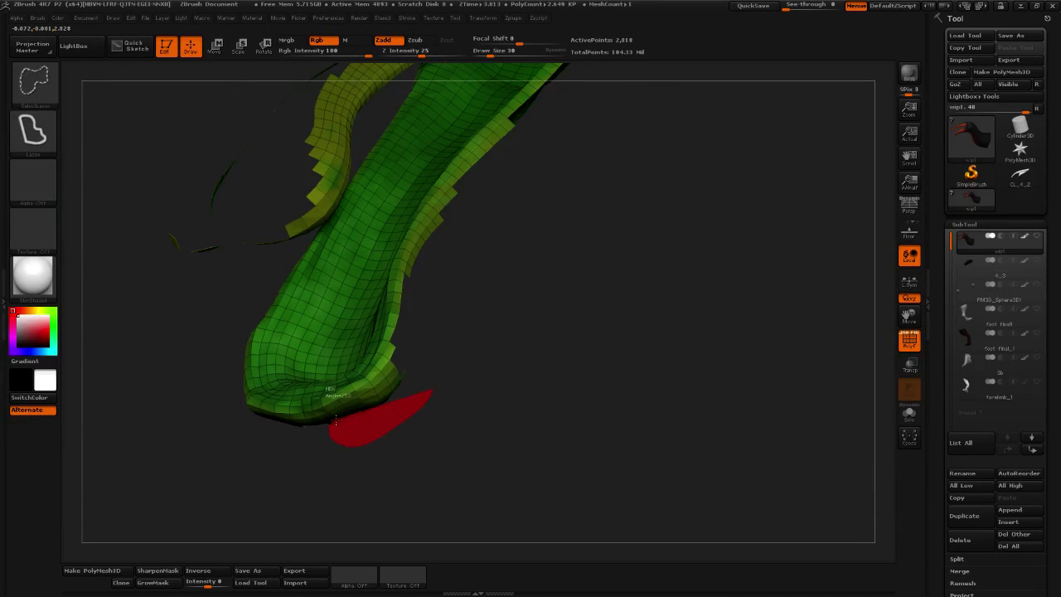
mouse_move(386, 383)
left_mouse_down("ctrl+alt+shift")
mouse_move(445, 367)
mouse_move(442, 390)
mouse_move(381, 428)
left_mouse_up("ctrl+alt+shift")
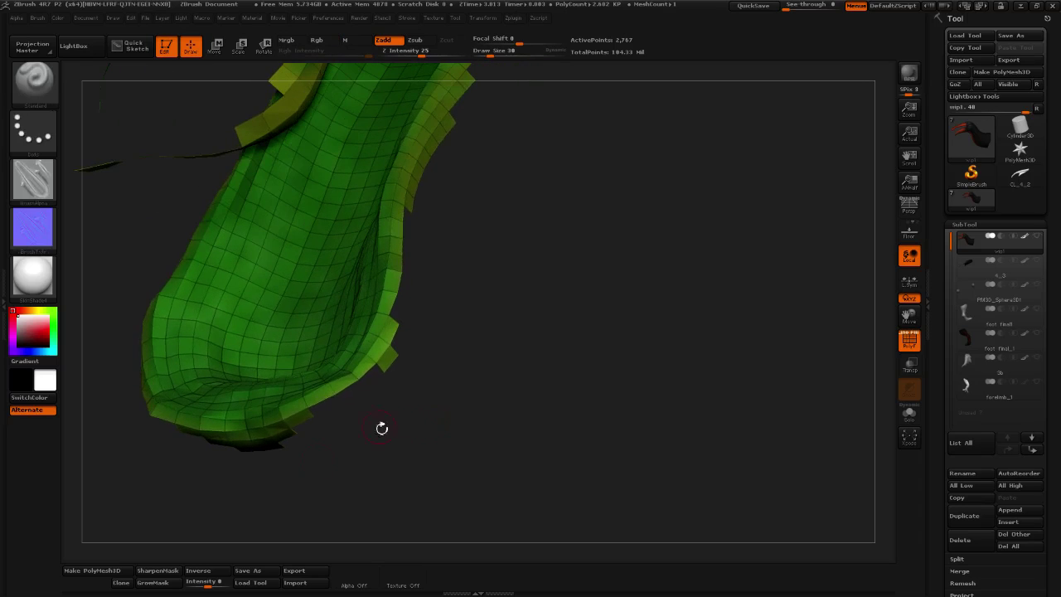
left_click_drag(323, 460, 372, 438)
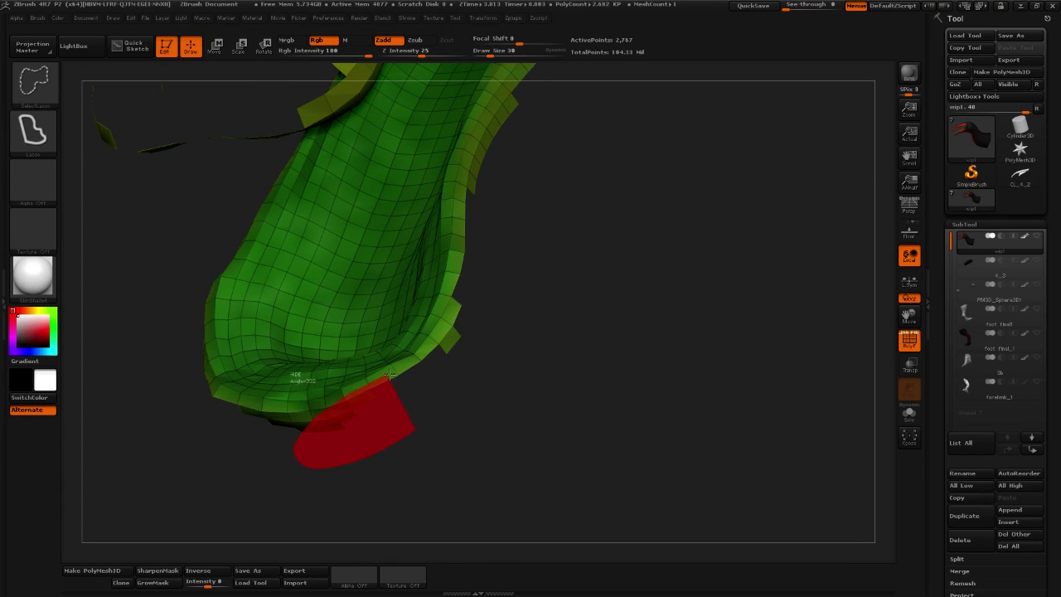
mouse_move(494, 292)
left_mouse_down("ctrl+alt+shift")
mouse_move(531, 291)
mouse_move(528, 312)
mouse_move(457, 398)
mouse_move(315, 474)
left_mouse_up("ctrl+alt+shift")
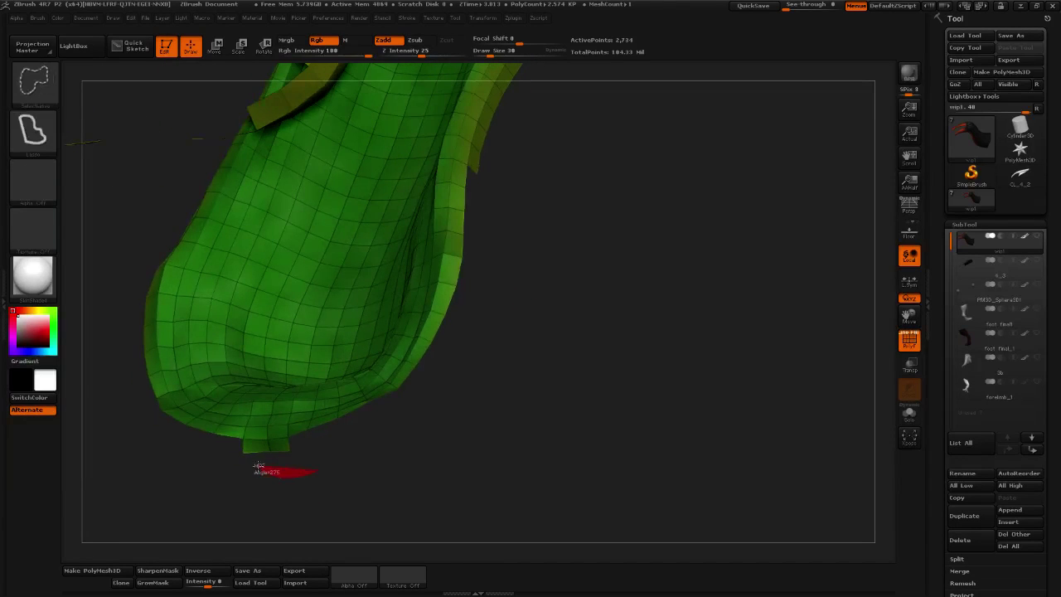
left_click_drag(254, 448, 248, 455, "ctrl+alt+shift")
left_click_drag(437, 376, 420, 367)
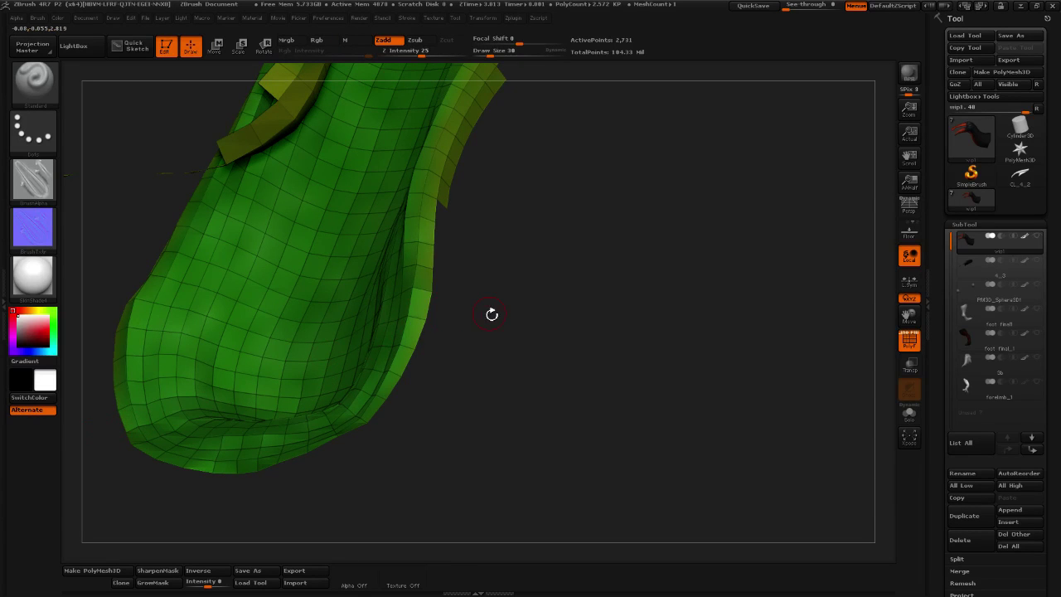
mouse_move(491, 314)
left_mouse_down()
mouse_move(518, 299)
mouse_move(421, 370)
mouse_move(370, 386)
left_mouse_up()
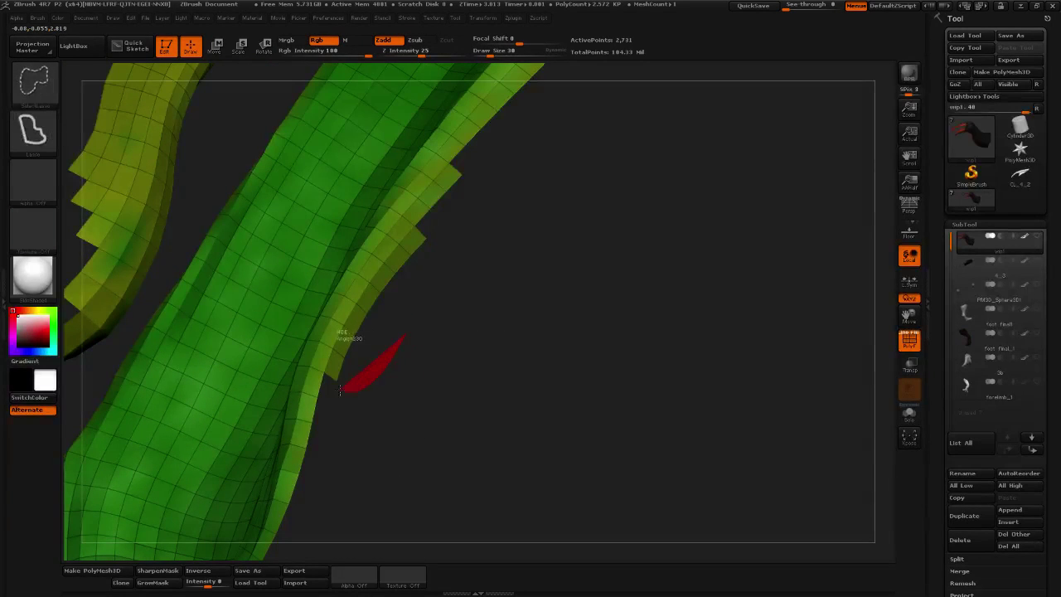
left_click_drag(410, 260, 408, 263, "ctrl+alt+shift")
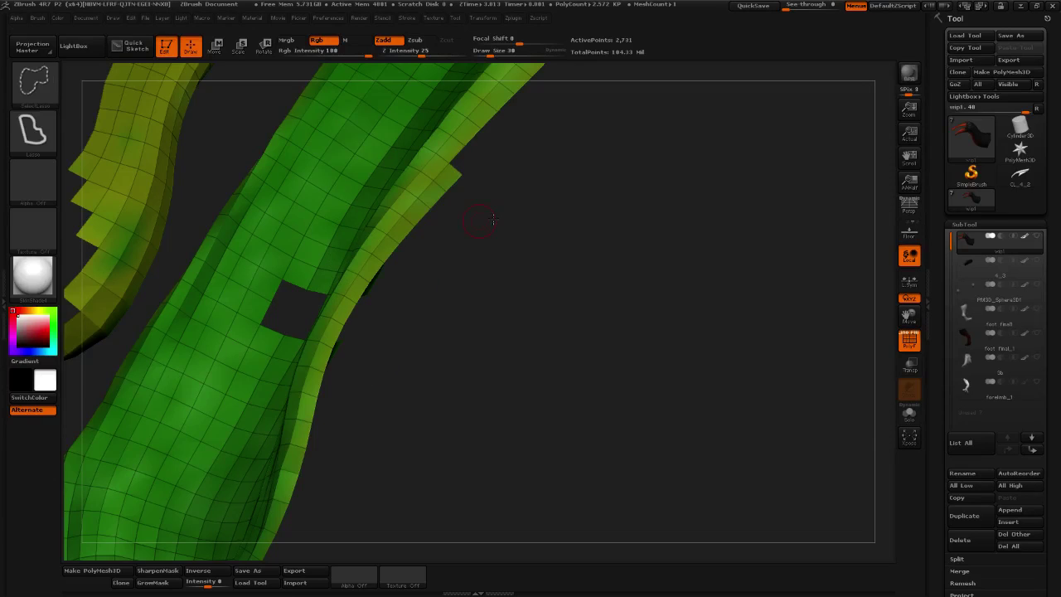
mouse_move(486, 220)
left_mouse_down()
mouse_move(521, 256)
mouse_move(464, 383)
left_mouse_up()
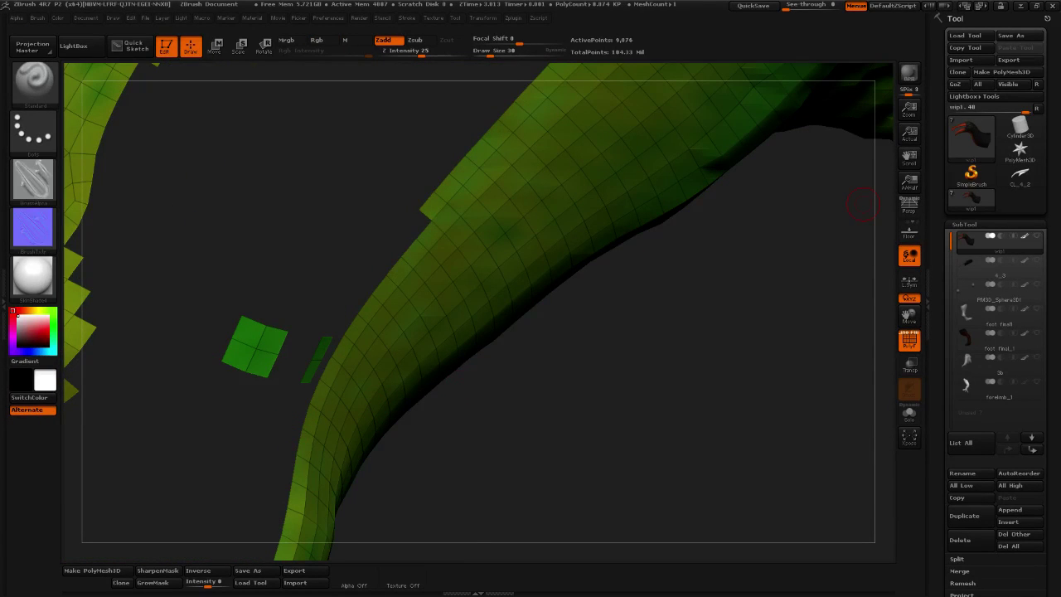
key("ctrl+z")
key("ctrl+z")
Hide the protruding outer polygons along the side edge of the lower beak with lasso selections
left_click_drag(406, 400, 420, 384)
left_click_drag(339, 405, 354, 324, "ctrl+shift")
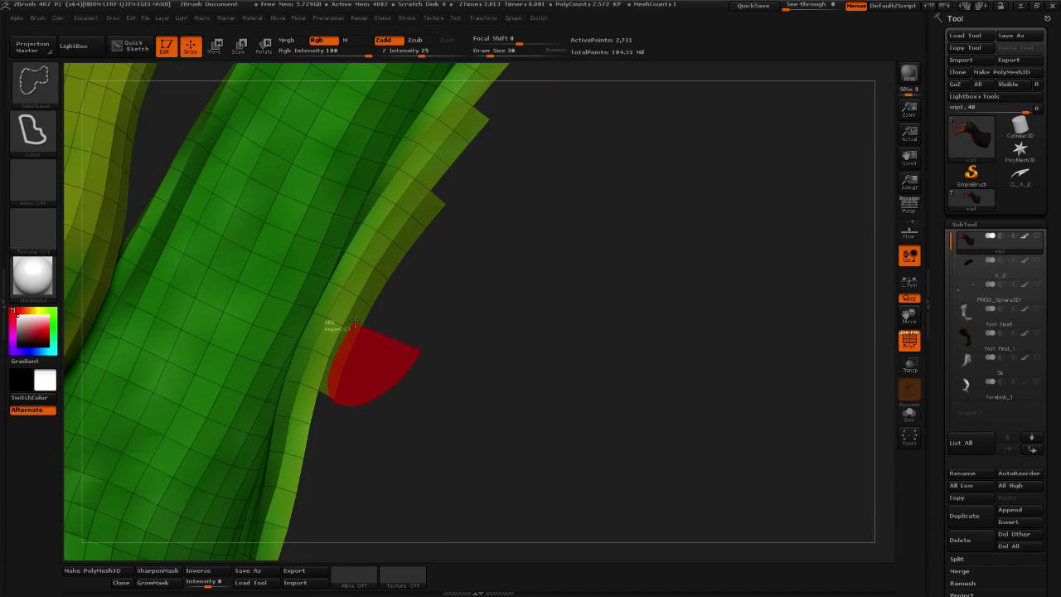
left_click_drag(416, 242, 417, 240, "ctrl+shift")
left_click_drag(481, 184, 536, 225)
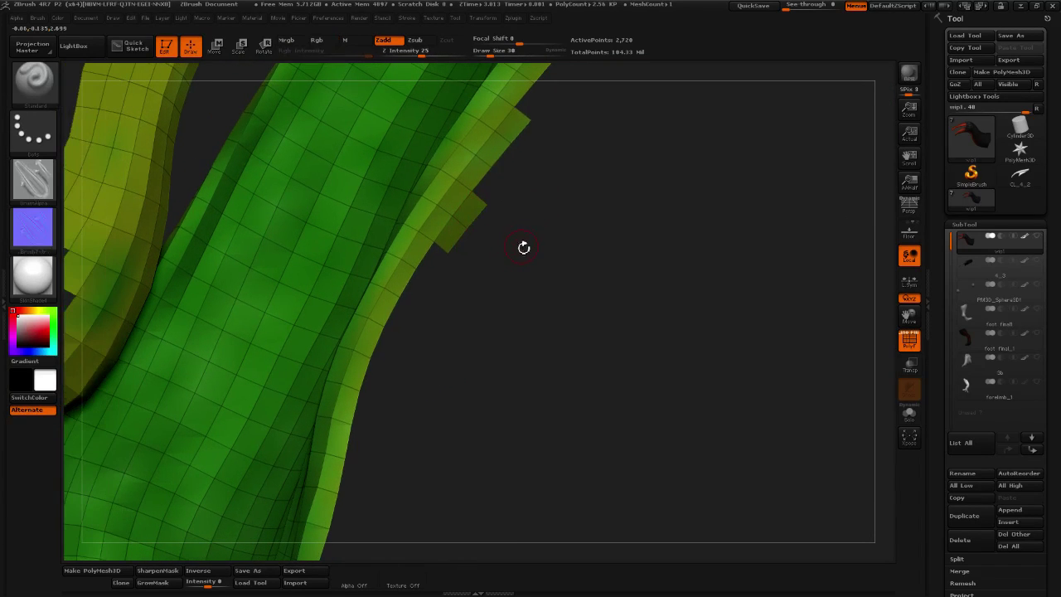
left_click_drag(500, 261, 473, 279, "ctrl+shift")
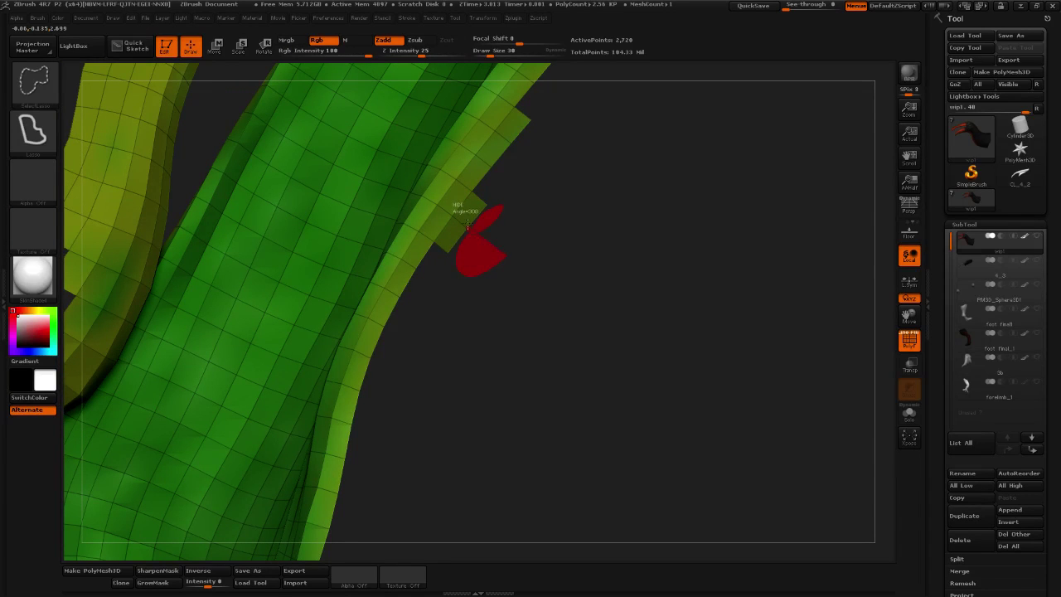
left_click_drag(544, 192, 540, 194, "ctrl+shift")
Hide the outer rows of polygons around the rounded tip of the lower beak interior
mouse_move(568, 240)
left_mouse_down()
mouse_move(529, 327)
mouse_move(457, 353)
mouse_move(386, 347)
mouse_move(472, 350)
mouse_move(486, 340)
mouse_move(443, 376)
mouse_move(422, 422)
mouse_move(464, 379)
mouse_move(533, 373)
mouse_move(438, 384)
mouse_move(463, 387)
mouse_move(497, 441)
left_mouse_up()
left_click_drag(430, 365, 469, 367, "alt")
mouse_move(415, 336)
left_mouse_down("ctrl+shift")
mouse_move(358, 350)
mouse_move(205, 350)
mouse_move(207, 306)
mouse_move(439, 278)
mouse_move(613, 273)
left_mouse_up("ctrl+shift")
mouse_move(421, 367)
left_mouse_down()
mouse_move(497, 372)
mouse_move(390, 395)
mouse_move(356, 352)
mouse_move(506, 314)
left_mouse_up()
left_click_drag(374, 398, 410, 424)
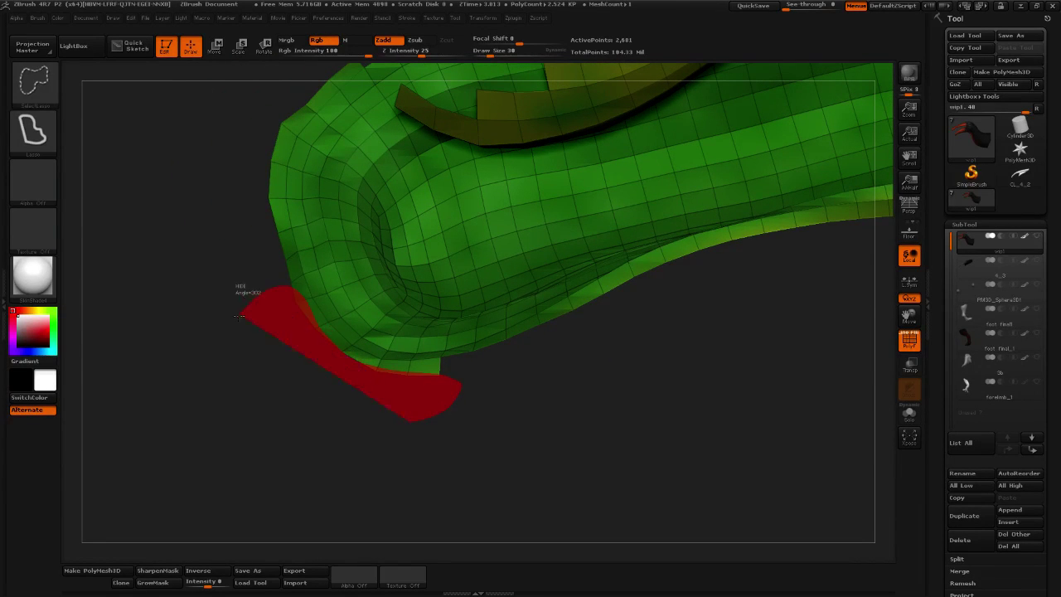
mouse_move(239, 315)
left_mouse_down("ctrl+shift")
mouse_move(249, 359)
mouse_move(302, 294)
left_mouse_up("ctrl+shift")
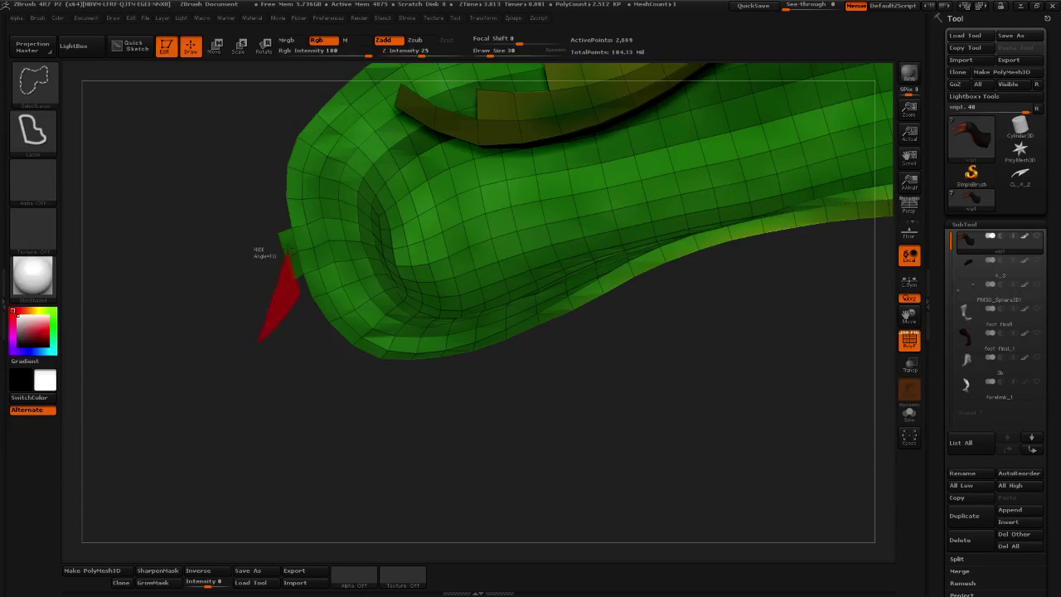
left_click_drag(287, 252, 199, 246, "ctrl+shift")
Hide the remaining outer strip along the lower beak's edge and the leftover polygons at its tip
left_click_drag(716, 323, 362, 382, "alt")
mouse_move(674, 337)
left_mouse_down("alt")
mouse_move(591, 330)
mouse_move(362, 370)
left_mouse_up("alt")
mouse_move(464, 401)
left_mouse_down()
mouse_move(455, 348)
mouse_move(404, 388)
mouse_move(563, 360)
mouse_move(564, 379)
left_mouse_up()
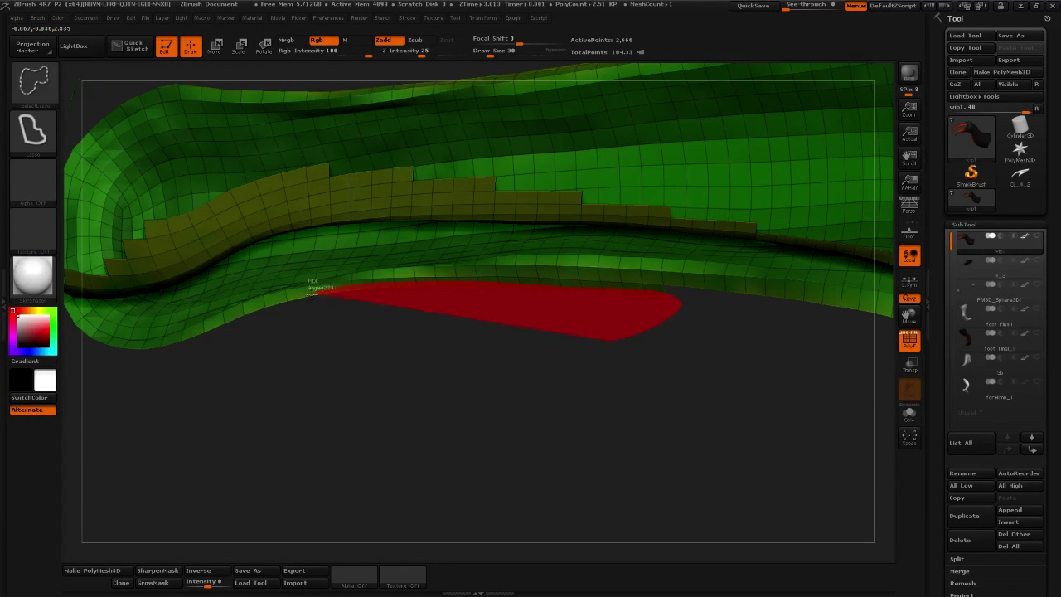
mouse_move(265, 315)
left_mouse_down("ctrl+alt+shift")
mouse_move(261, 375)
mouse_move(378, 391)
mouse_move(397, 402)
mouse_move(387, 416)
mouse_move(539, 384)
mouse_move(593, 350)
left_mouse_up("ctrl+alt+shift")
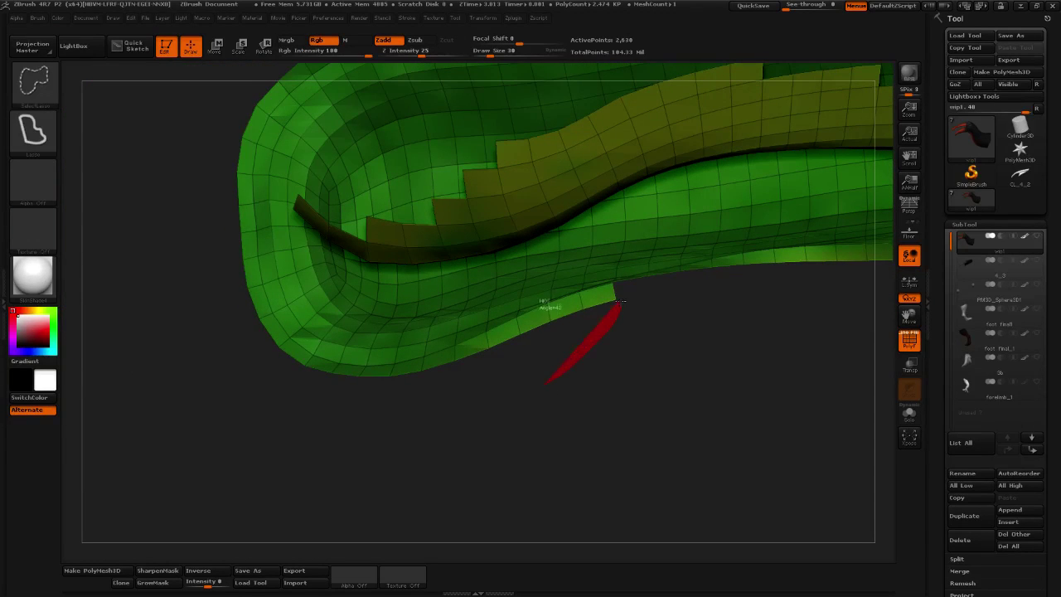
mouse_move(382, 374)
left_mouse_down("ctrl+shift")
mouse_move(348, 432)
mouse_move(554, 437)
left_mouse_up("ctrl+shift")
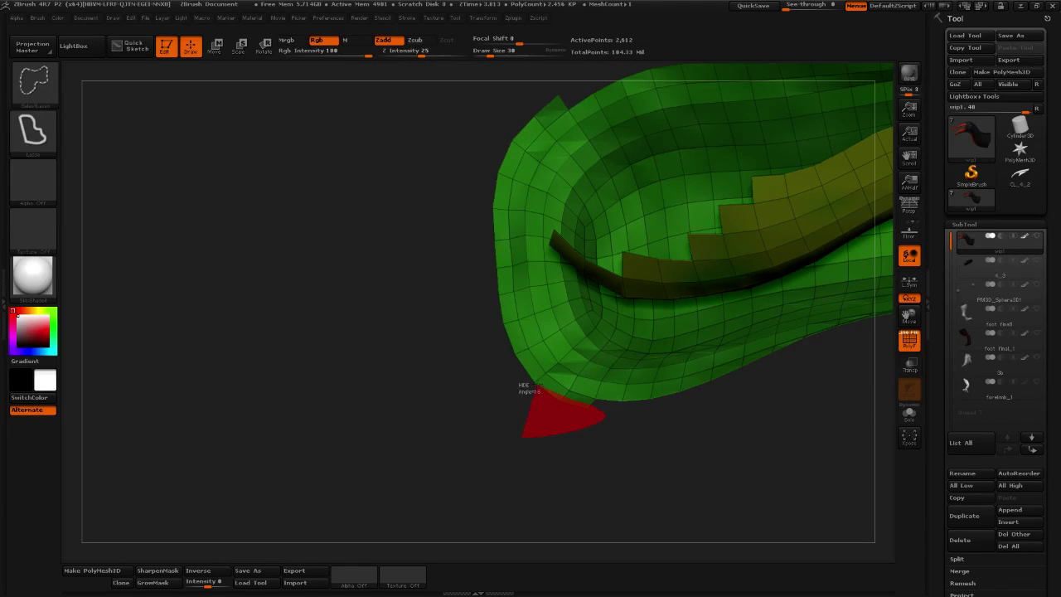
left_click_drag(499, 282, 502, 285, "ctrl+shift")
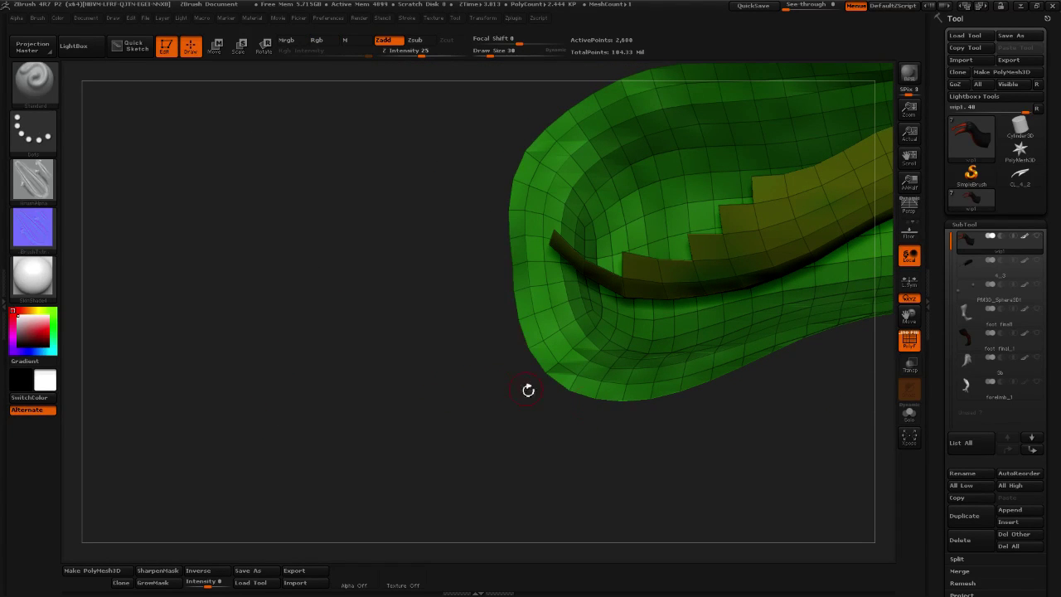
Hide the jagged outer polygons fanning out from the mouth corner
mouse_move(528, 386)
left_mouse_down()
mouse_move(497, 348)
mouse_move(495, 320)
mouse_move(582, 422)
mouse_move(587, 478)
mouse_move(568, 407)
mouse_move(577, 395)
mouse_move(691, 422)
mouse_move(663, 456)
mouse_move(707, 492)
mouse_move(652, 450)
mouse_move(663, 400)
left_mouse_up()
key("ctrl+shift")
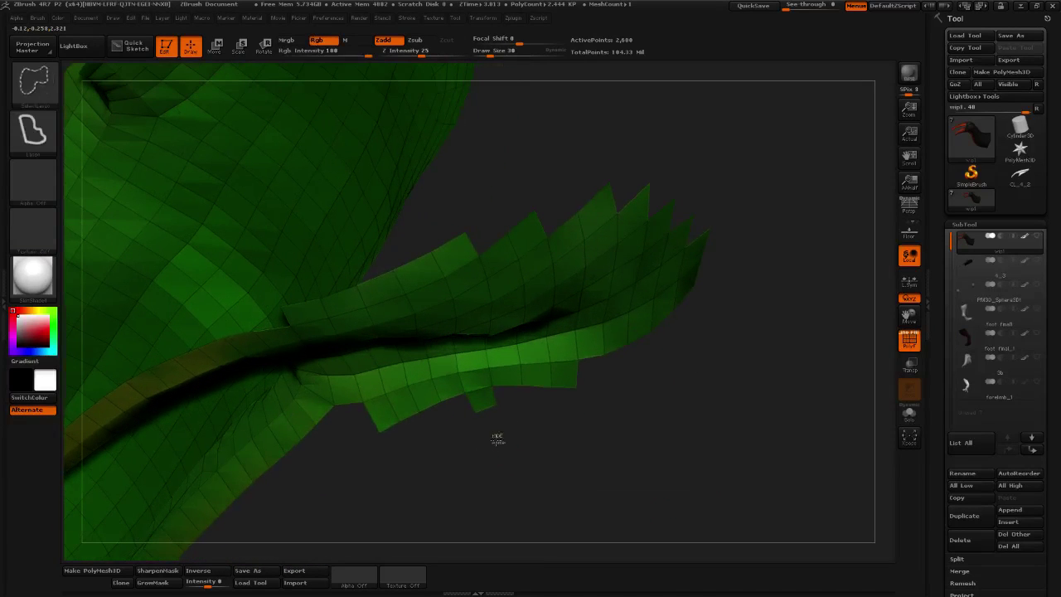
mouse_move(471, 386)
left_mouse_down("ctrl+alt+shift")
mouse_move(630, 400)
mouse_move(654, 372)
mouse_move(674, 407)
left_mouse_up("ctrl+alt+shift")
key("ctrl+shift")
left_click_drag(707, 367, 538, 352, "ctrl+alt+shift")
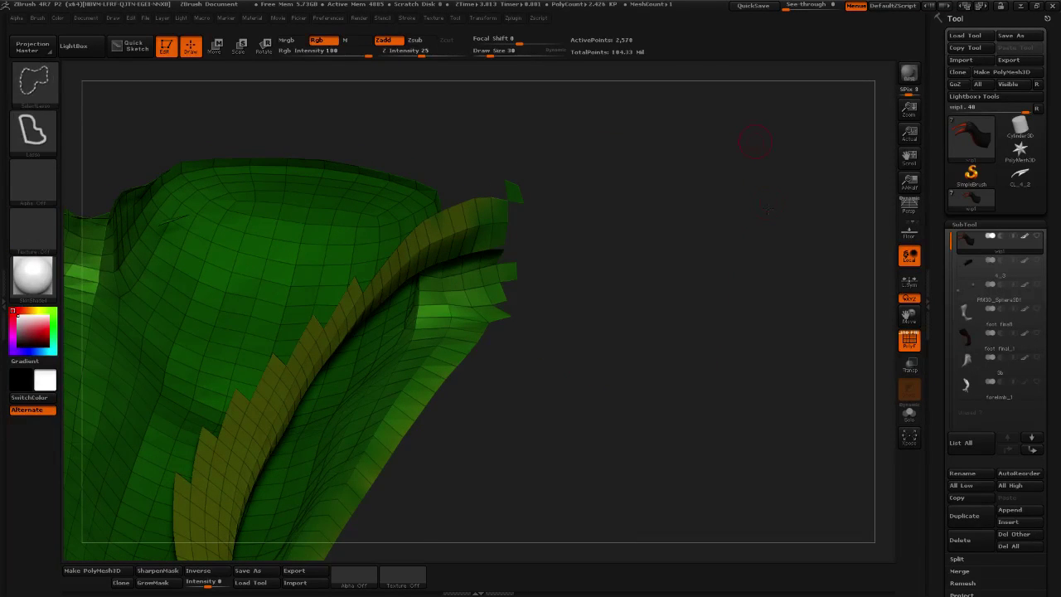
mouse_move(751, 130)
left_mouse_down()
mouse_move(718, 320)
mouse_move(657, 318)
mouse_move(682, 332)
mouse_move(609, 395)
left_mouse_up()
left_click_drag(549, 225, 547, 228, "ctrl+alt+shift")
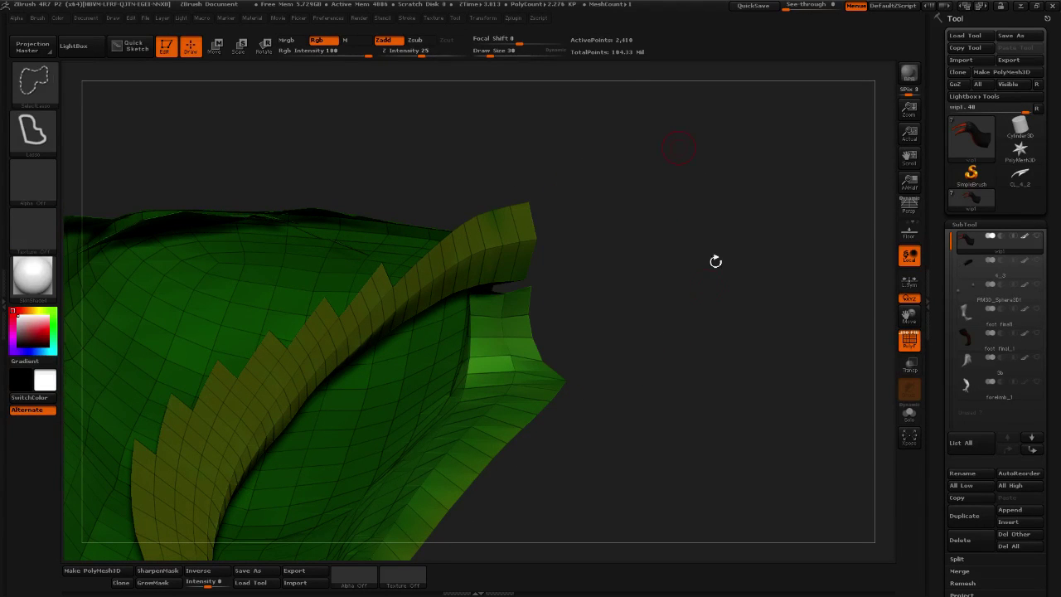
Hide the outer polygons at the tip and along the side of the upper beak with lasso selections
mouse_move(715, 260)
left_mouse_down()
mouse_move(677, 373)
mouse_move(680, 356)
mouse_move(684, 344)
mouse_move(688, 386)
mouse_move(670, 412)
mouse_move(691, 343)
mouse_move(684, 329)
mouse_move(699, 320)
mouse_move(667, 333)
mouse_move(648, 319)
mouse_move(694, 300)
mouse_move(675, 291)
left_mouse_up()
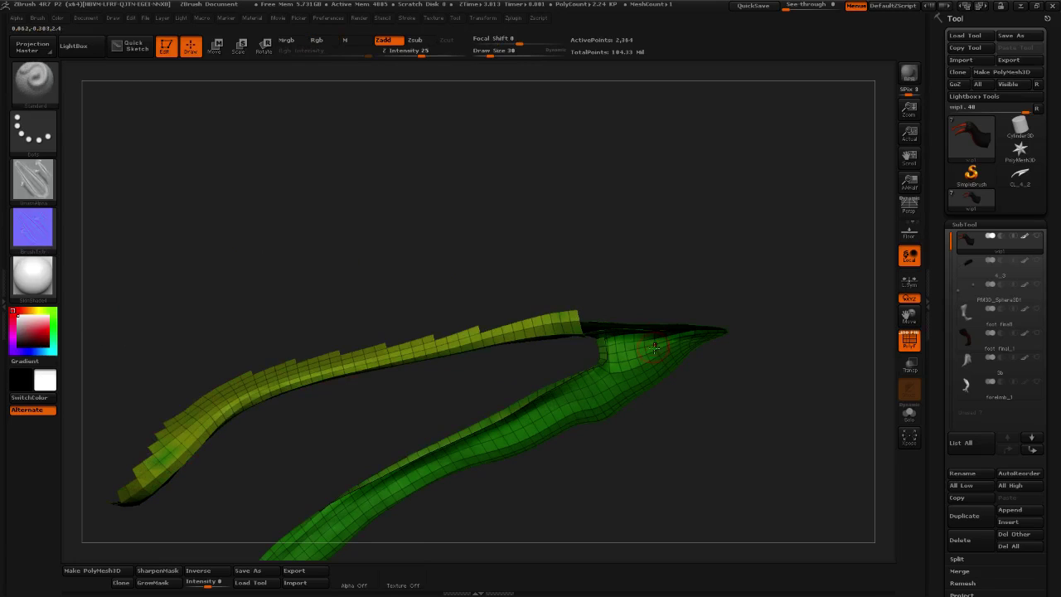
left_click_drag(660, 391, 548, 325)
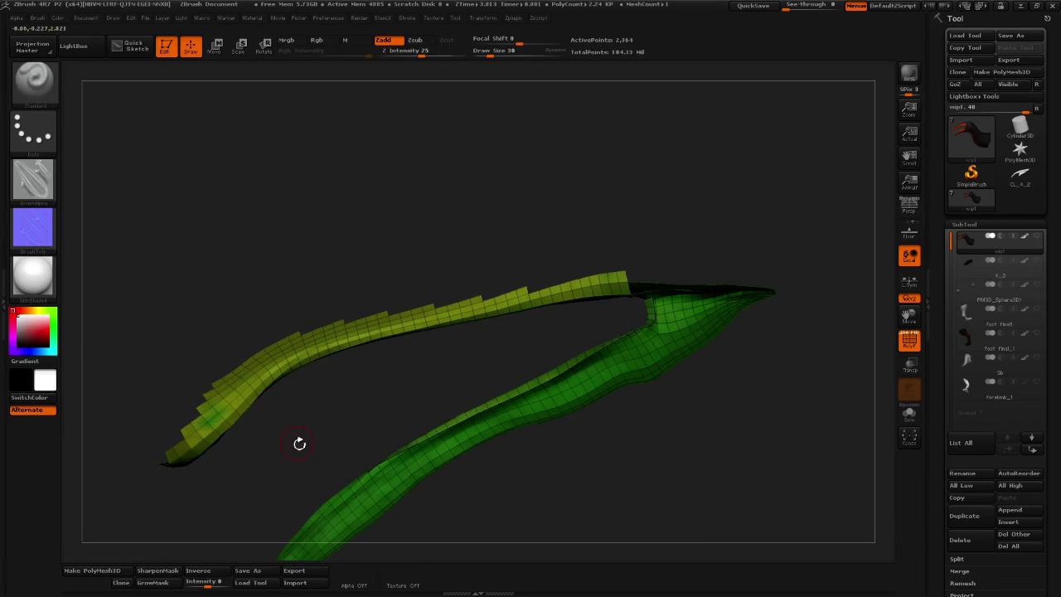
left_click_drag(300, 443, 392, 393, "alt")
left_click_drag(301, 466, 234, 429)
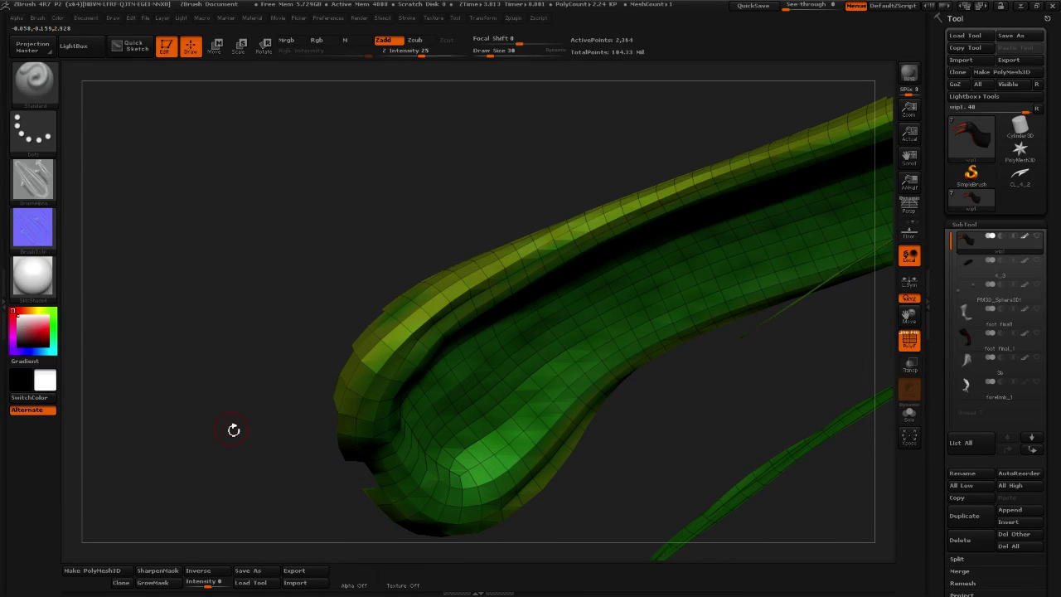
left_click_drag(234, 429, 266, 406)
key("ctrl+shift")
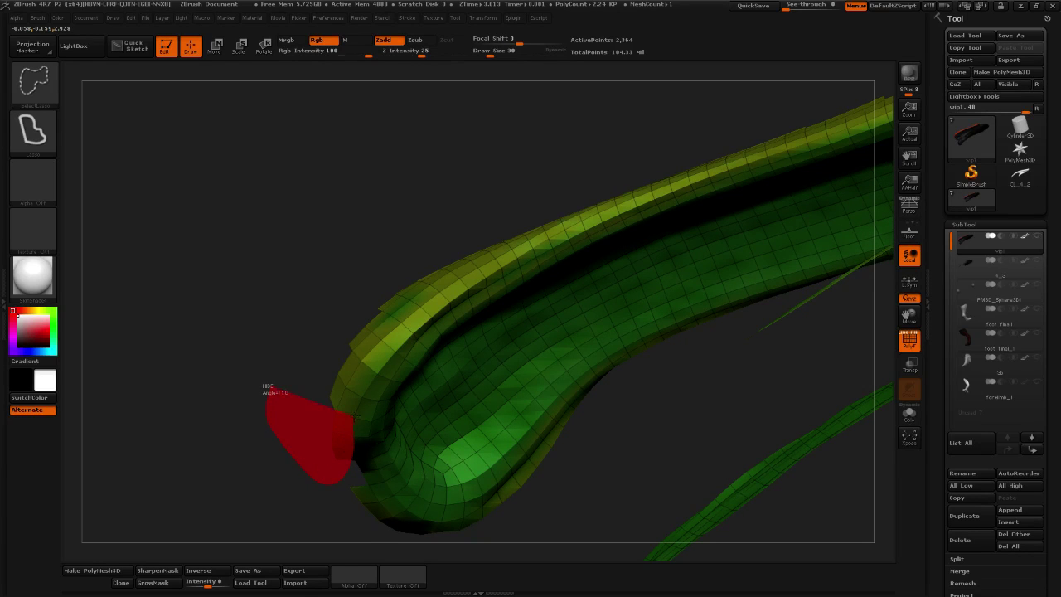
mouse_move(264, 387)
left_mouse_down("ctrl+shift")
mouse_move(267, 220)
mouse_move(406, 257)
mouse_move(367, 330)
mouse_move(684, 173)
mouse_move(561, 207)
mouse_move(390, 277)
mouse_move(335, 335)
mouse_move(516, 277)
mouse_move(756, 174)
mouse_move(403, 273)
mouse_move(643, 178)
mouse_move(437, 263)
mouse_move(450, 237)
mouse_move(556, 283)
mouse_move(535, 274)
left_mouse_up("ctrl+shift")
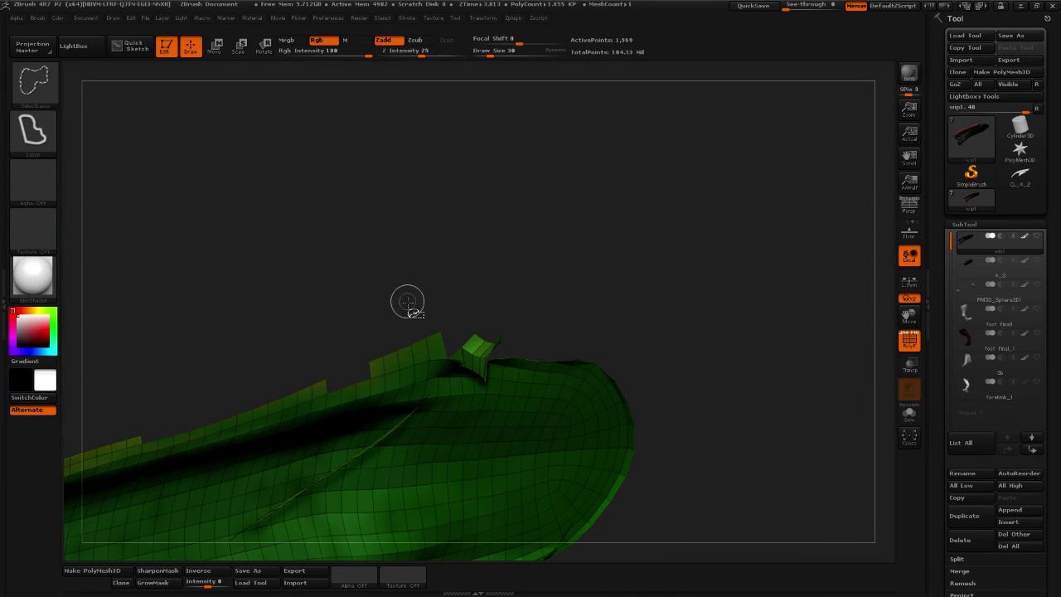
Hide the stray polygons by the mouth corner and the stepped outer strip along the upper beak's edge
left_click_drag(495, 305, 495, 305, "ctrl+shift")
left_click_drag(367, 310, 620, 254)
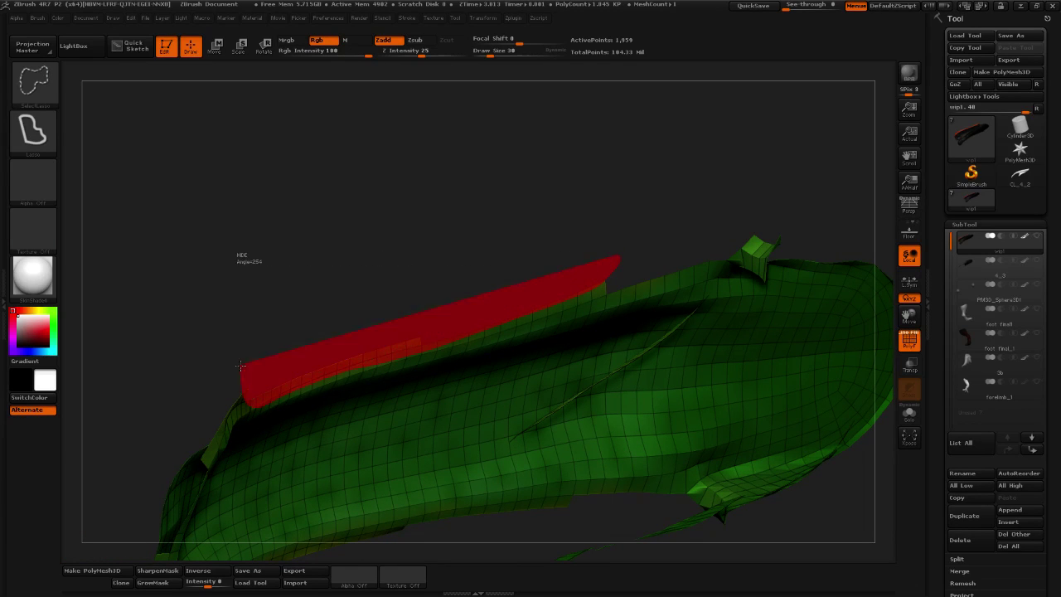
left_click_drag(240, 365, 240, 366, "ctrl+shift")
mouse_move(303, 284)
left_mouse_down()
mouse_move(457, 277)
mouse_move(528, 327)
mouse_move(533, 350)
mouse_move(526, 289)
left_mouse_up()
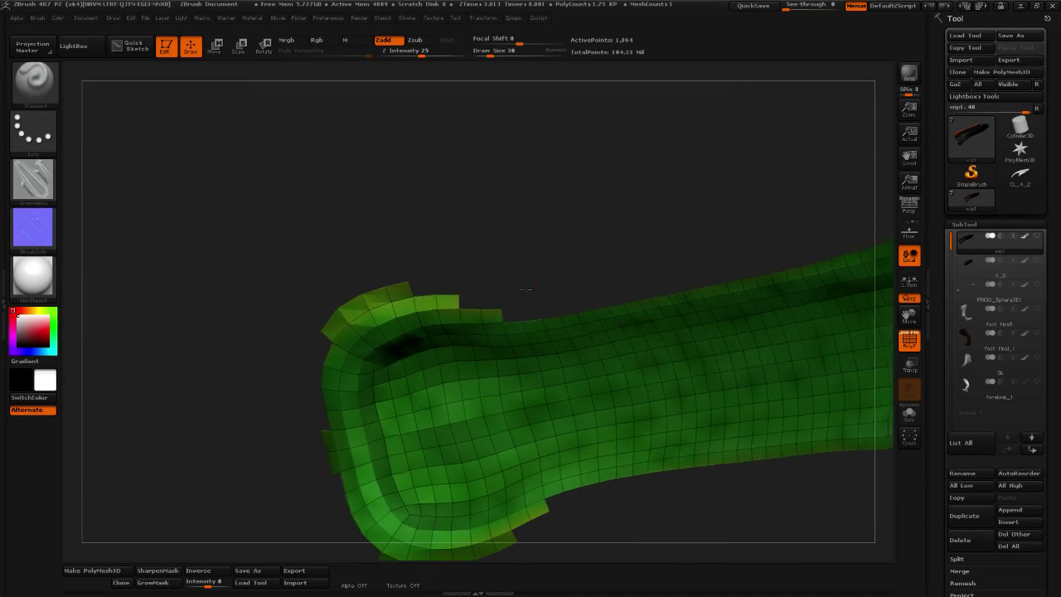
Hide the jagged outer polygons around the tip of the upper beak interior
key("ctrl+shift")
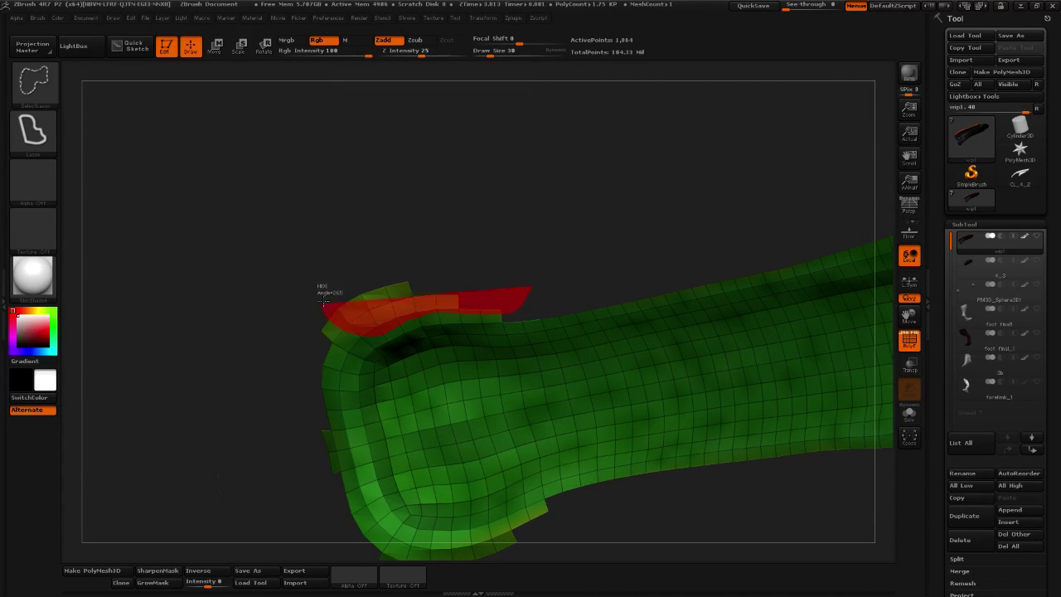
left_click_drag(324, 302, 323, 301, "ctrl+shift")
left_click_drag(365, 281, 429, 252)
key("ctrl+shift")
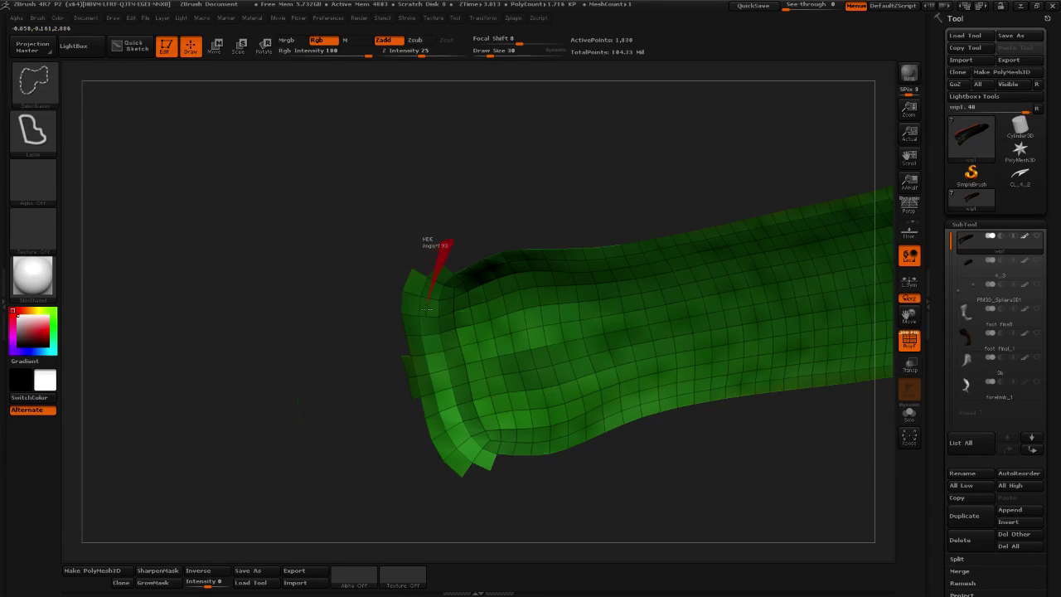
left_click_drag(411, 412, 447, 242, "ctrl+shift")
mouse_move(495, 204)
left_mouse_down()
mouse_move(525, 190)
mouse_move(534, 248)
mouse_move(602, 367)
mouse_move(530, 374)
mouse_move(510, 365)
left_mouse_up()
Invert the mesh visibility, hide the interior polygons left behind the upper beak's rim, and invert back to the mouth interior
left_click(602, 367, "ctrl+shift")
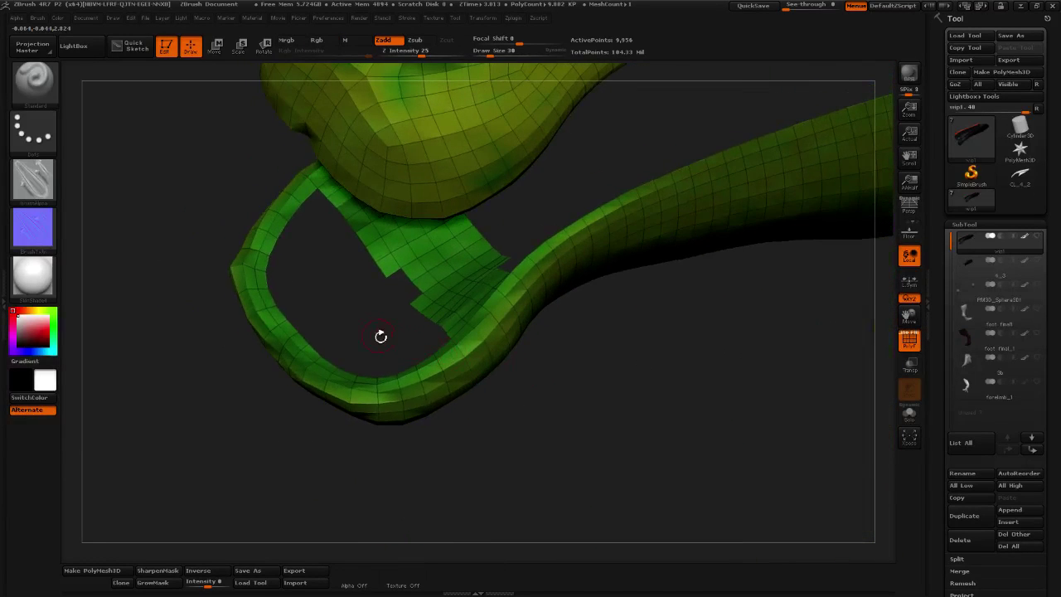
mouse_move(380, 335)
left_mouse_down()
mouse_move(376, 315)
mouse_move(406, 373)
left_mouse_up()
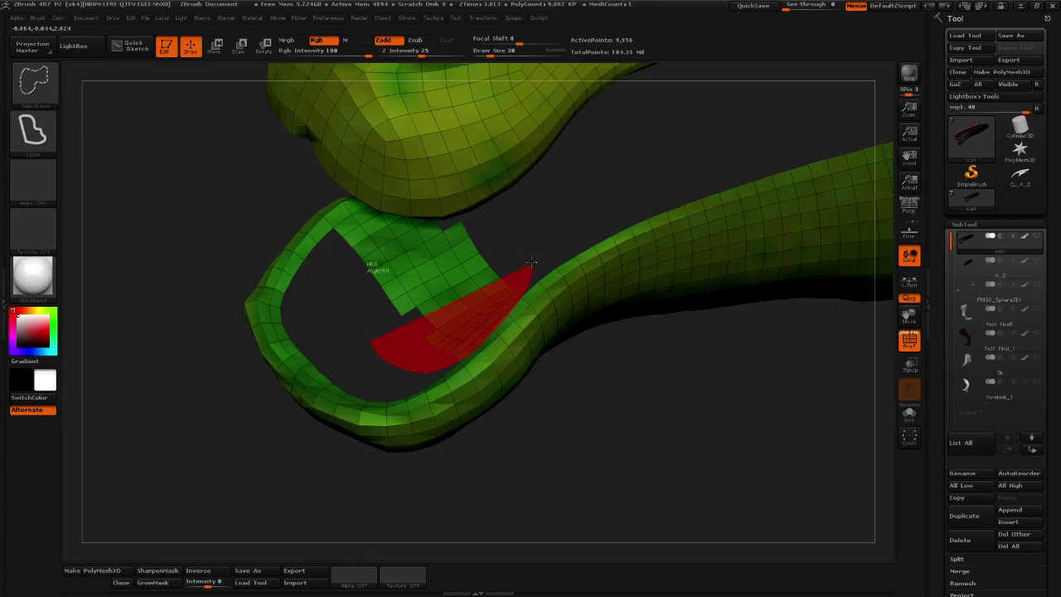
mouse_move(531, 262)
left_mouse_down("ctrl+alt+shift")
mouse_move(377, 265)
mouse_move(373, 332)
left_mouse_up("ctrl+alt+shift")
mouse_move(588, 419)
left_mouse_down()
mouse_move(596, 455)
mouse_move(594, 429)
mouse_move(486, 303)
mouse_move(473, 351)
mouse_move(474, 318)
mouse_move(414, 341)
left_mouse_up()
left_click(486, 303, "ctrl+shift")
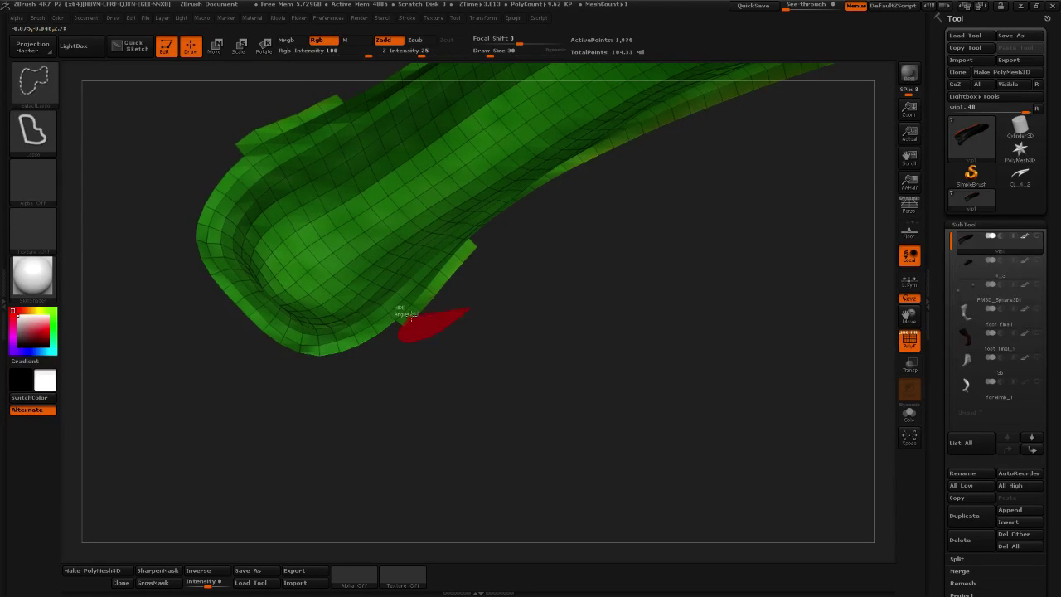
Hide the leftover outer strips near the upper beak's tip and the detached sliver beside the mouth interior
left_click_drag(479, 244, 479, 245, "ctrl+shift")
mouse_move(610, 315)
left_mouse_down()
mouse_move(521, 303)
mouse_move(552, 150)
mouse_move(639, 165)
mouse_move(417, 276)
mouse_move(422, 398)
left_mouse_up()
mouse_move(376, 473)
left_mouse_down("alt")
mouse_move(431, 445)
mouse_move(473, 445)
left_mouse_up("alt")
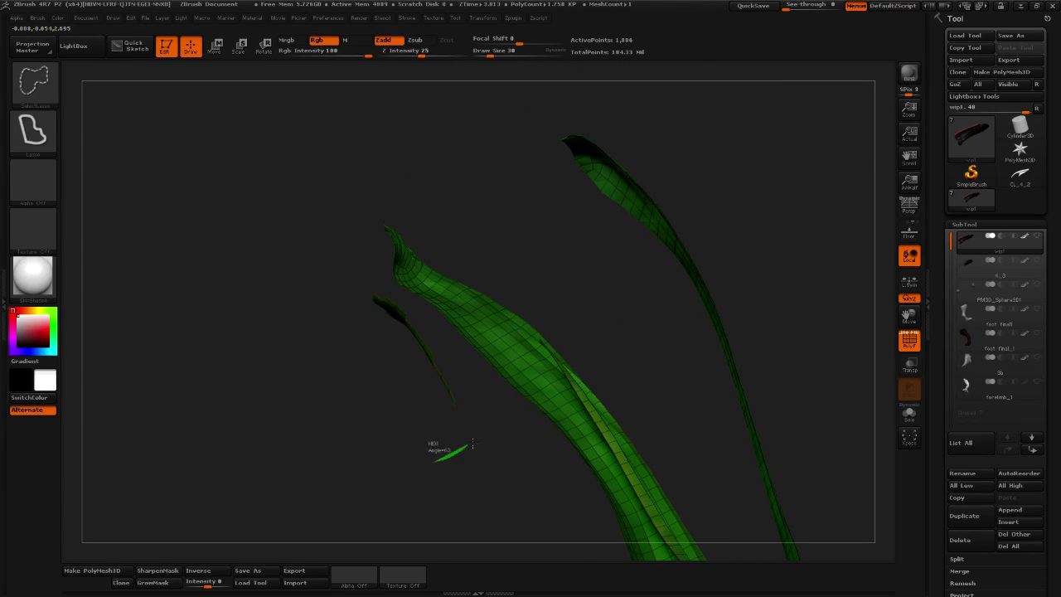
left_click_drag(398, 305, 390, 390, "ctrl+shift")
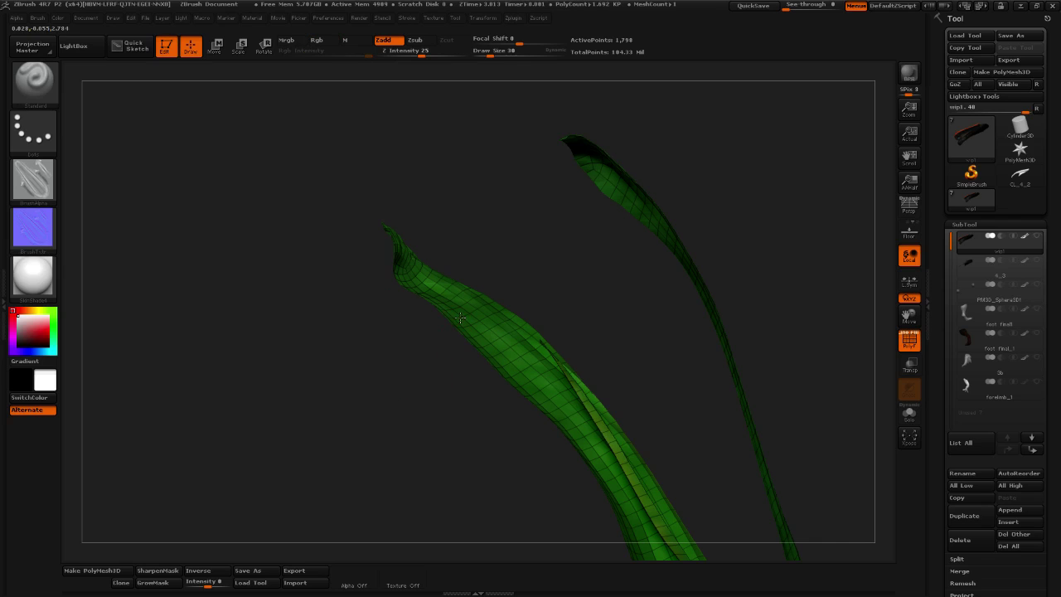
Check the isolated mouth interior from several sides and assign the visible polygons to a single new polygroup
mouse_move(459, 339)
left_mouse_down()
mouse_move(473, 426)
mouse_move(733, 290)
mouse_move(665, 303)
mouse_move(698, 254)
mouse_move(878, 245)
mouse_move(611, 394)
mouse_move(448, 384)
left_mouse_up()
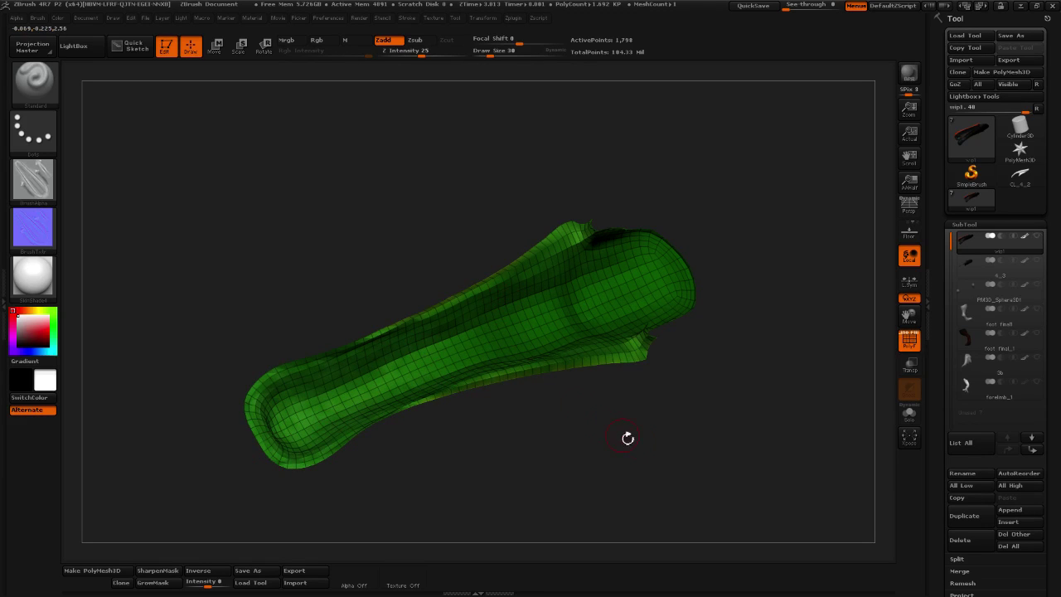
left_click_drag(627, 437, 648, 432)
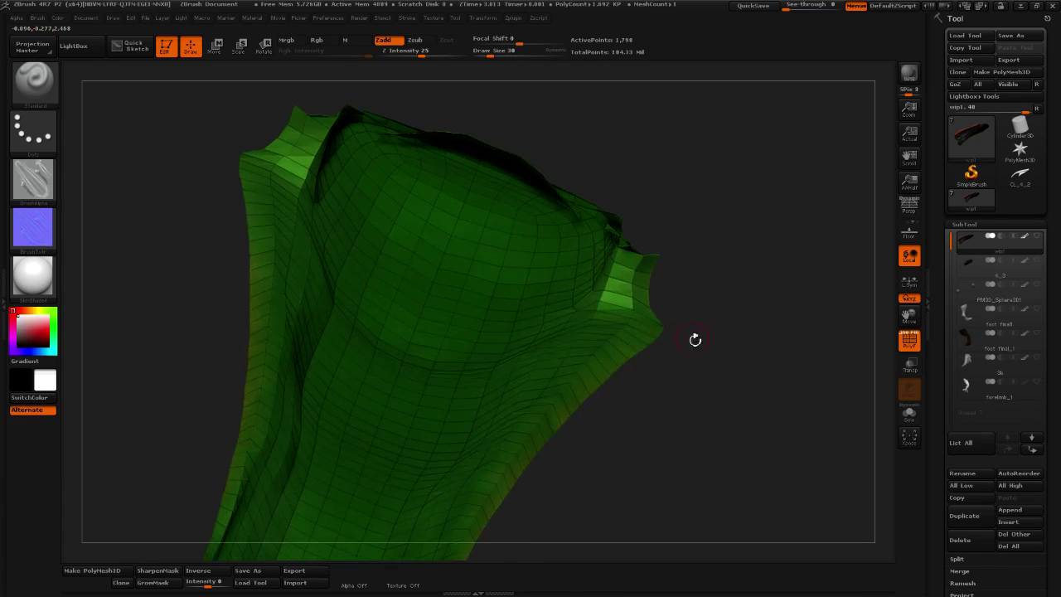
left_click_drag(694, 340, 725, 356)
left_click_drag(948, 368, 970, 213)
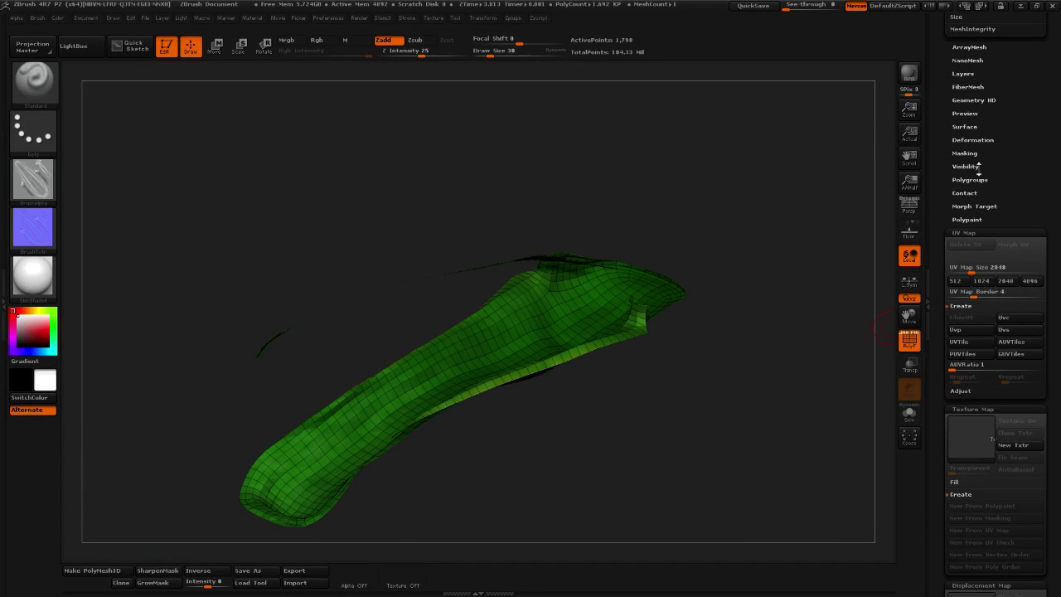
left_click(969, 180)
left_click(961, 203)
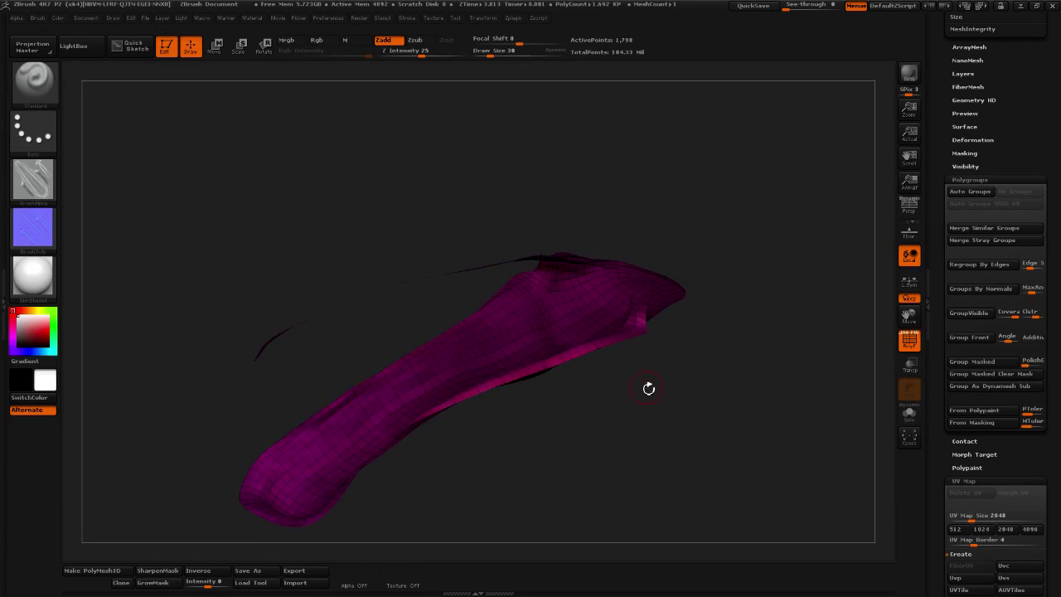
Hide the front part of the lower beak half of the mouth interior with a lasso selection
mouse_move(649, 389)
left_mouse_down()
mouse_move(628, 405)
mouse_move(593, 398)
mouse_move(483, 464)
mouse_move(455, 430)
left_mouse_up()
key("ctrl+shift")
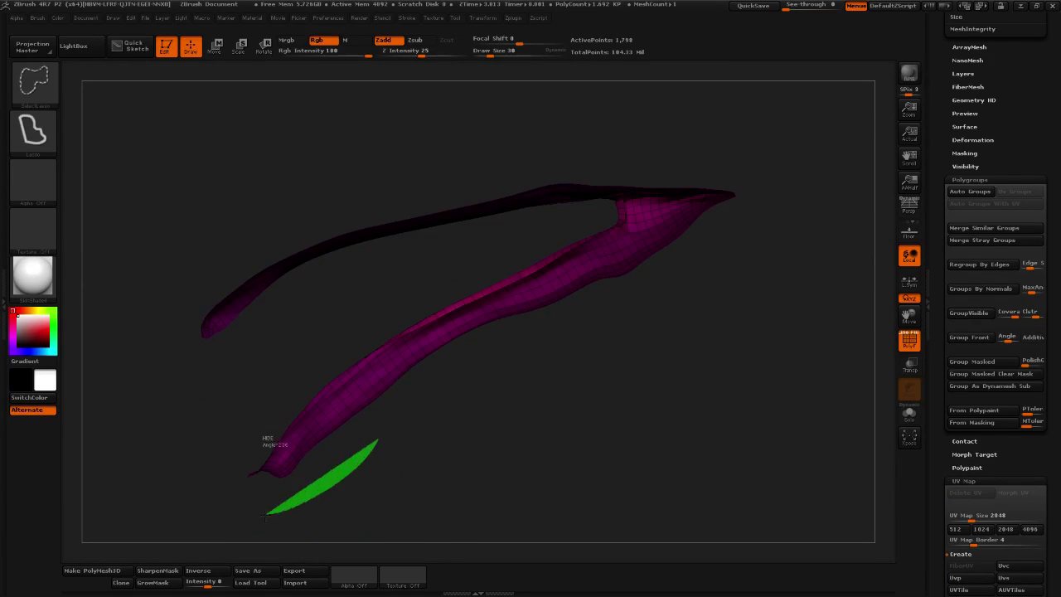
left_click_drag(257, 416, 443, 267, "ctrl+shift")
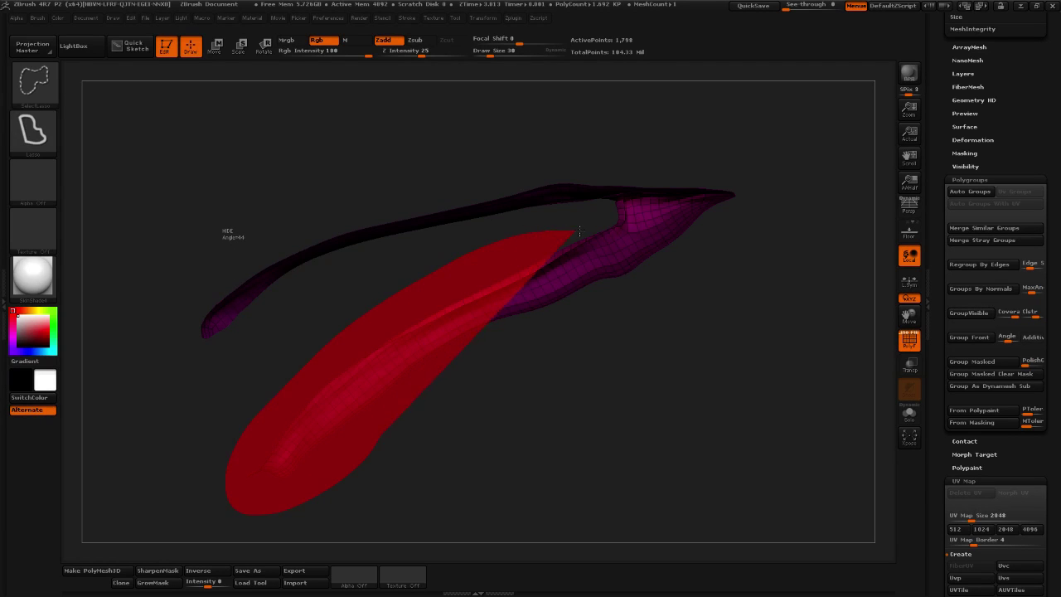
left_click_drag(579, 231, 721, 195, "ctrl+shift")
left_click_drag(770, 262, 610, 371)
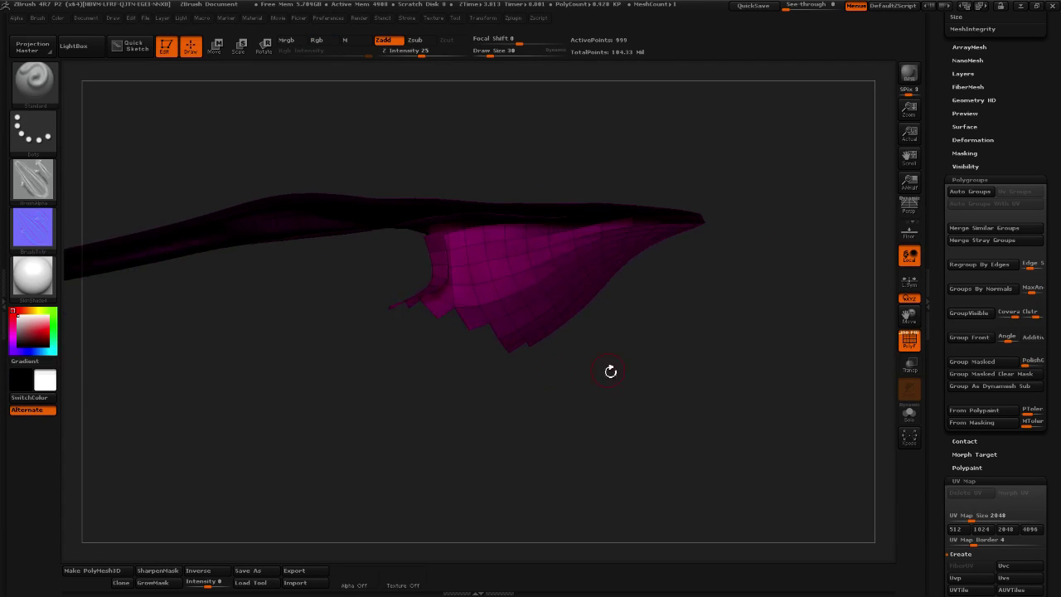
Hide the jagged lower-half polygons along the middle of the mouth interior with lasso selections
mouse_move(519, 386)
left_mouse_down()
mouse_move(587, 386)
mouse_move(596, 375)
mouse_move(506, 376)
mouse_move(571, 362)
mouse_move(538, 362)
mouse_move(356, 421)
mouse_move(390, 313)
left_mouse_up()
mouse_move(554, 306)
left_mouse_down()
mouse_move(644, 363)
mouse_move(630, 358)
left_mouse_up()
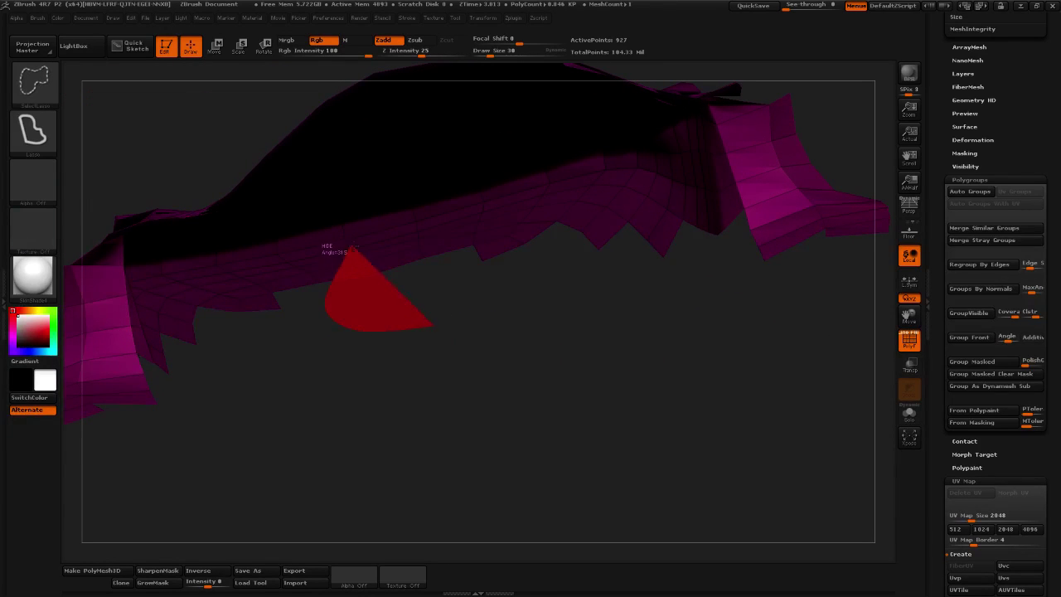
mouse_move(501, 211)
left_mouse_down("ctrl+shift")
mouse_move(630, 319)
mouse_move(614, 323)
left_mouse_up("ctrl+shift")
left_click_drag(567, 239, 541, 228, "ctrl+shift")
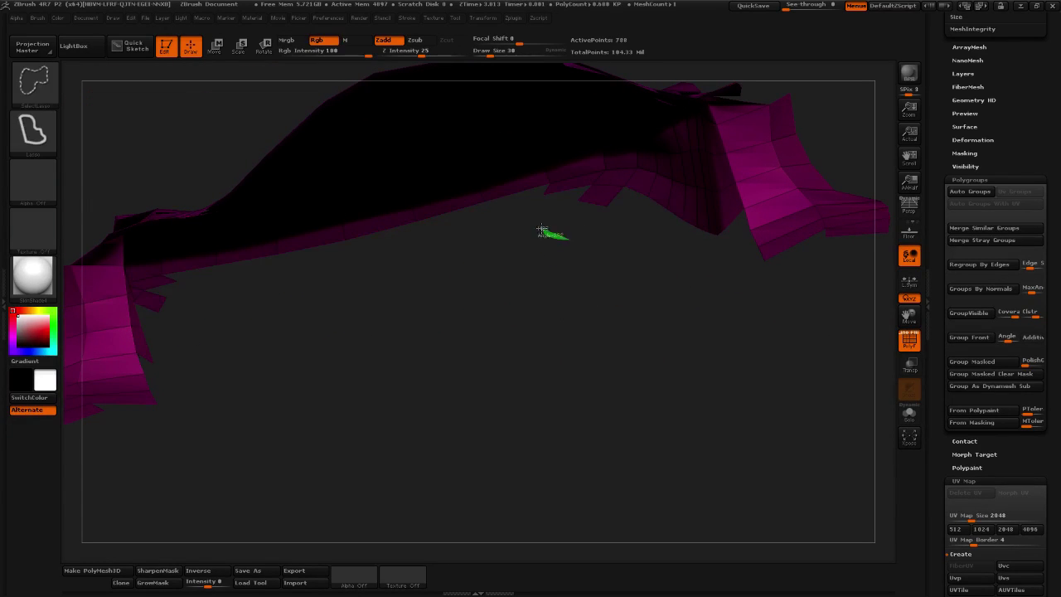
left_click_drag(714, 267, 714, 267, "ctrl+alt+shift")
Hide the leftover lower-half polygons at the mouth corner and assign the visible upper part to a new polygroup with Auto Groups
mouse_move(704, 336)
left_mouse_down("alt")
mouse_move(488, 339)
mouse_move(533, 334)
mouse_move(525, 327)
left_mouse_up("alt")
left_click_drag(499, 290, 391, 266, "ctrl+shift")
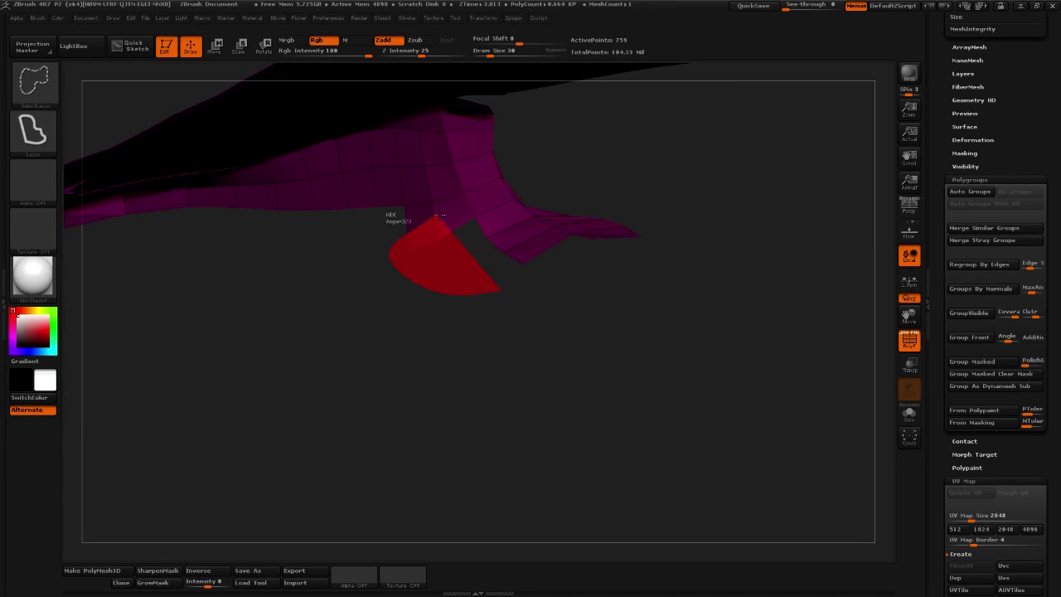
left_click_drag(501, 290, 614, 301, "ctrl+alt+shift")
mouse_move(721, 291)
left_mouse_down()
mouse_move(629, 353)
mouse_move(656, 324)
mouse_move(552, 321)
left_mouse_up()
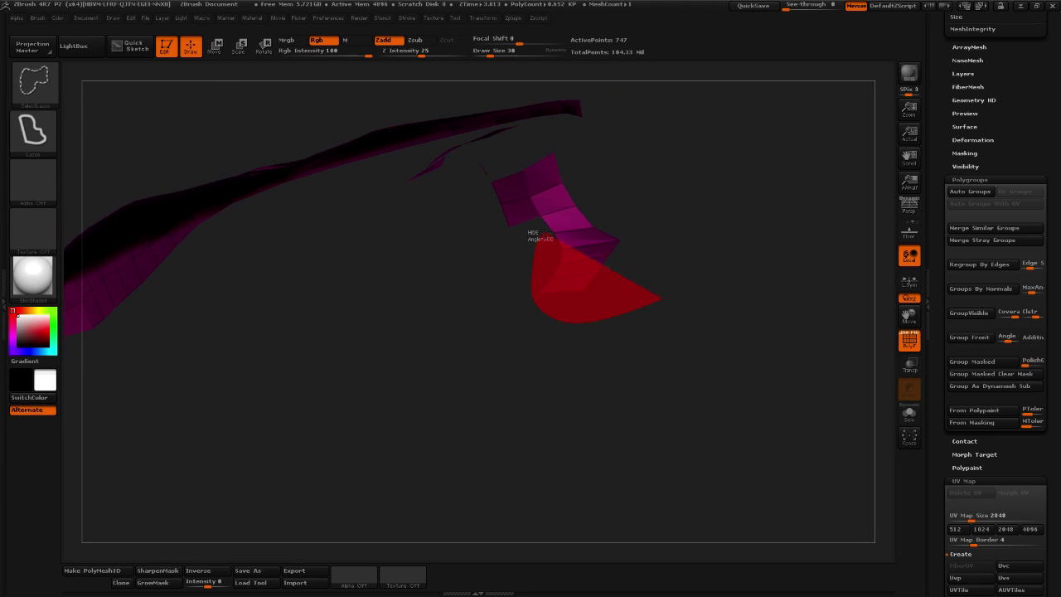
mouse_move(535, 249)
left_mouse_down("ctrl+alt+shift")
mouse_move(660, 298)
mouse_move(634, 307)
mouse_move(610, 286)
mouse_move(624, 236)
mouse_move(633, 293)
left_mouse_up("ctrl+alt+shift")
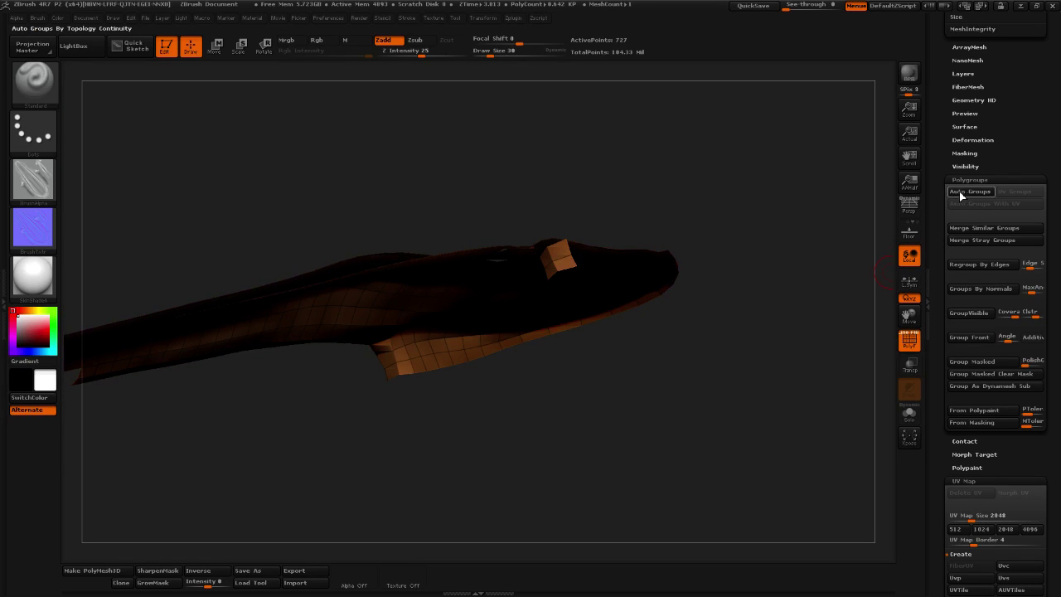
Show the whole mesh, hide the orange, magenta and teal mouth interior polygroups, and invert visibility to isolate the interior
left_click(715, 355, "ctrl+shift")
left_click_drag(285, 421, 514, 265, "alt")
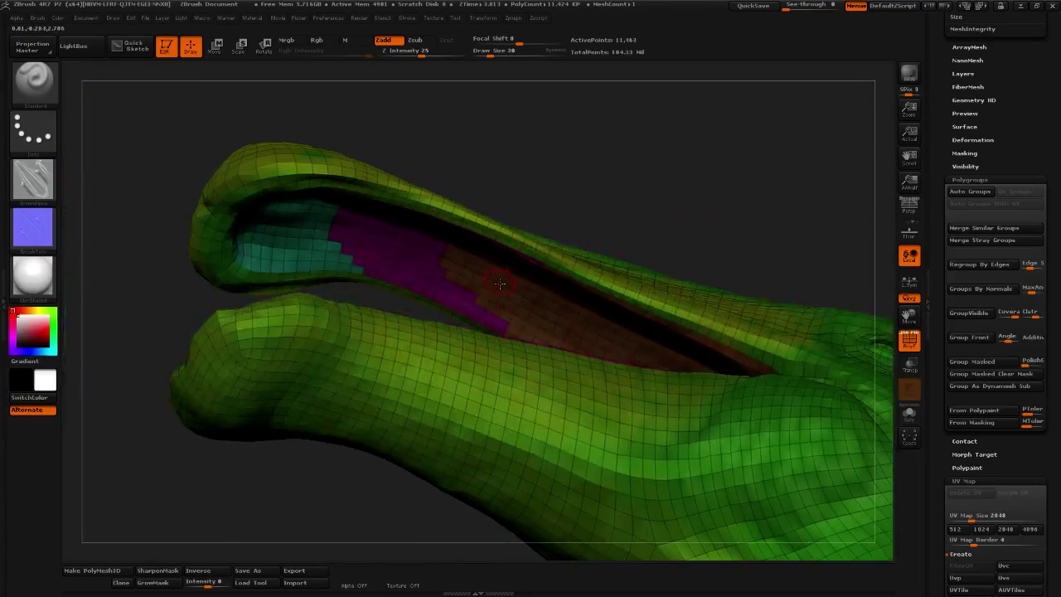
left_click(496, 282, "ctrl+shift")
left_click(602, 215, "ctrl+shift")
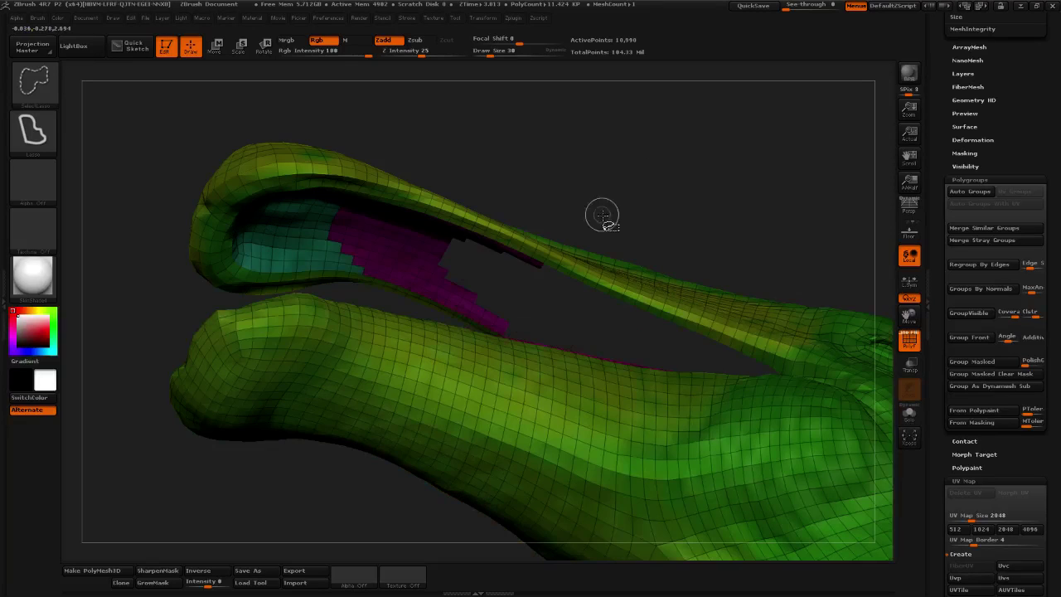
left_click(391, 250, "ctrl+shift")
left_click(308, 237, "ctrl+shift")
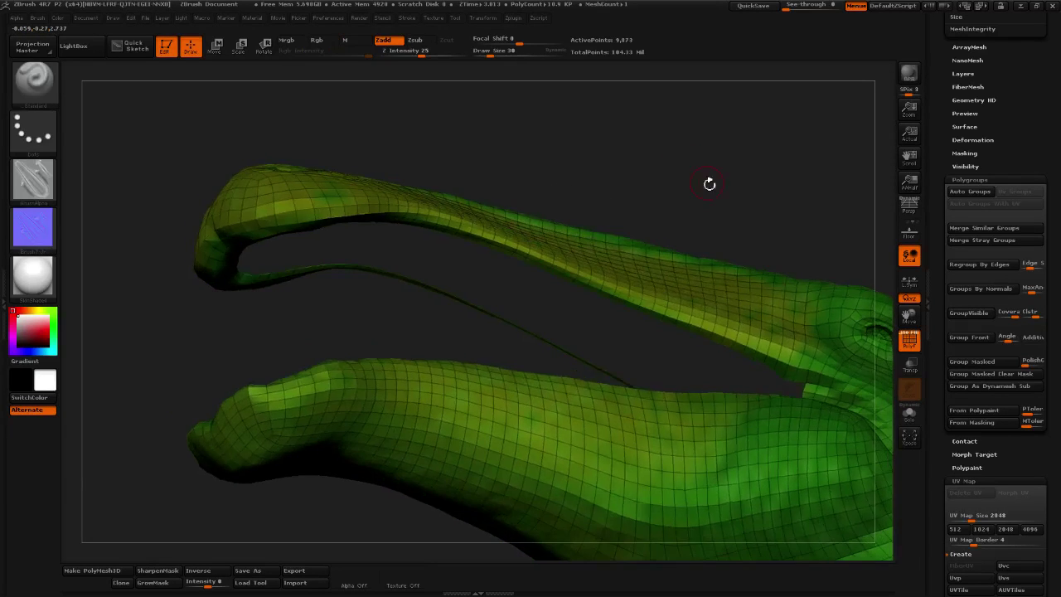
left_click(756, 137, "ctrl+shift")
mouse_move(755, 137)
left_mouse_down()
mouse_move(762, 180)
mouse_move(742, 222)
left_mouse_up()
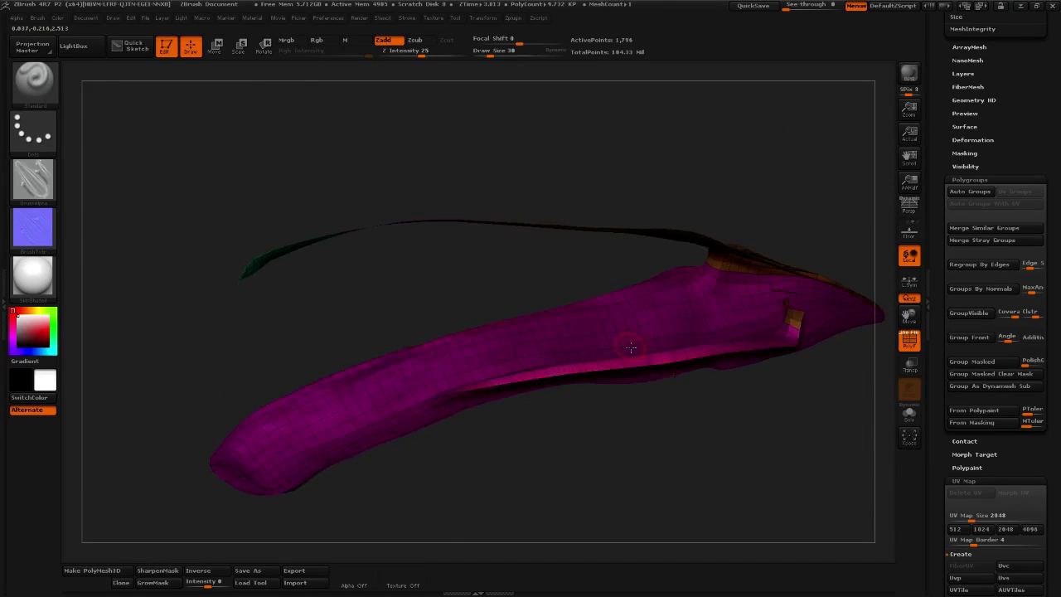
left_click_drag(632, 426, 611, 388)
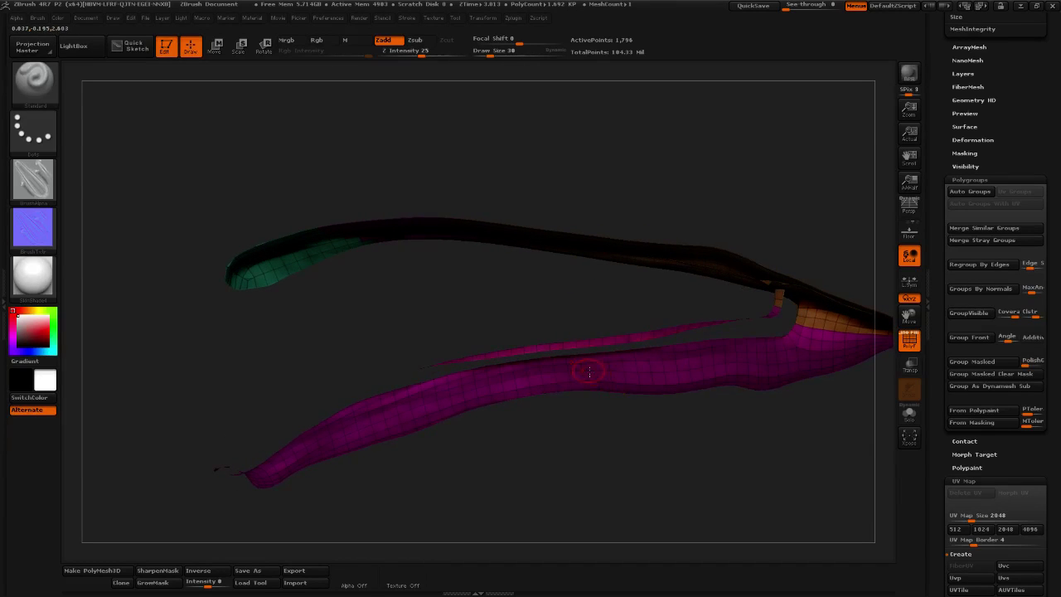
left_click(588, 372, "ctrl+shift")
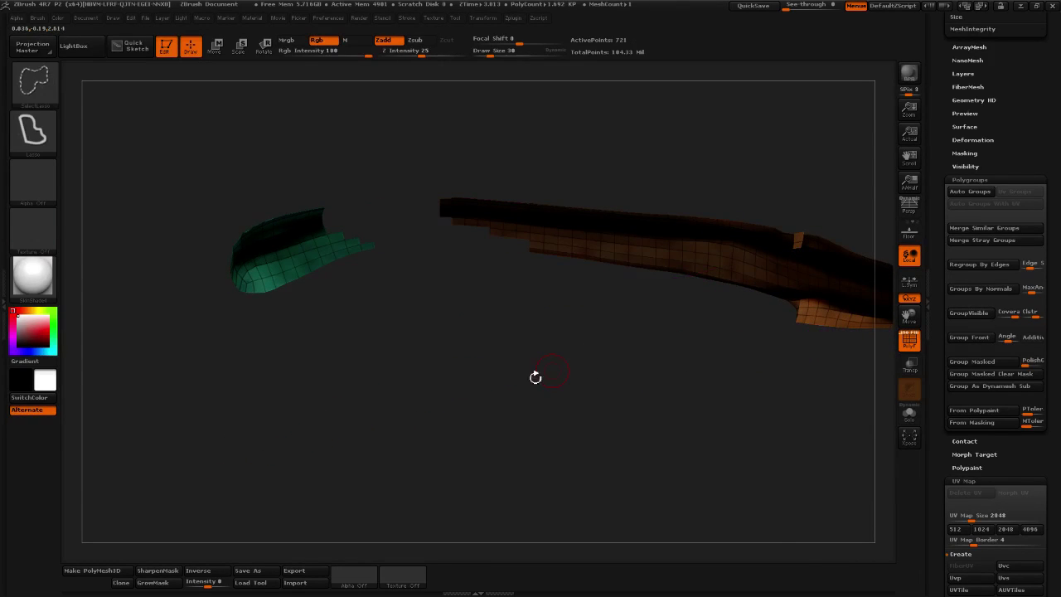
left_click(501, 386, "ctrl+shift")
left_click(426, 231, "ctrl+shift")
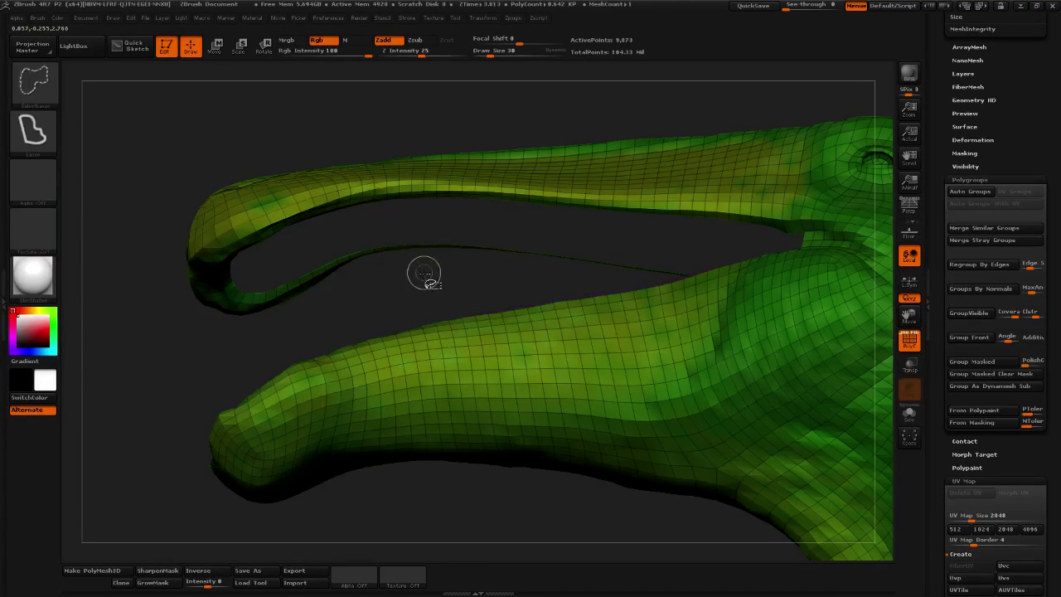
left_click(423, 273, "ctrl+shift")
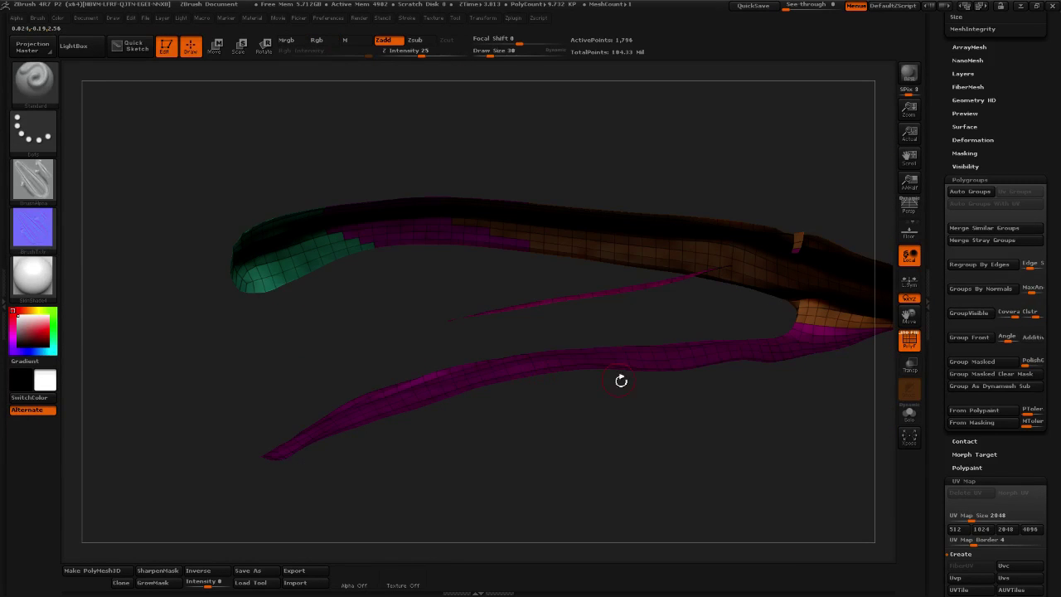
Isolate the magenta polygroup of the mouth interior and split its disconnected pieces with Auto Groups
left_click(526, 372, "ctrl+shift")
left_click(692, 454, "ctrl+shift")
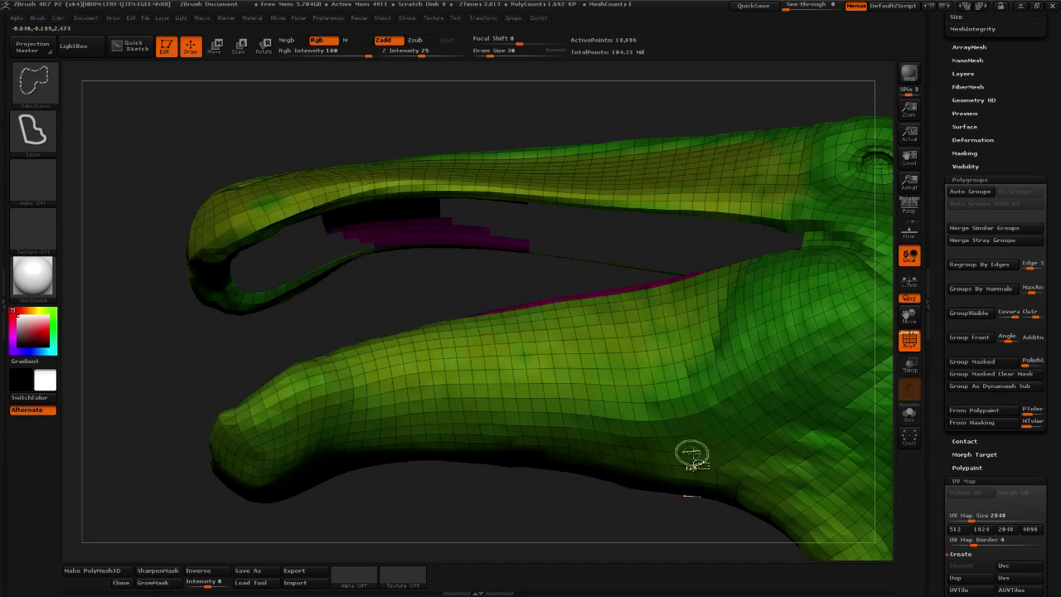
left_click(430, 236, "ctrl+shift")
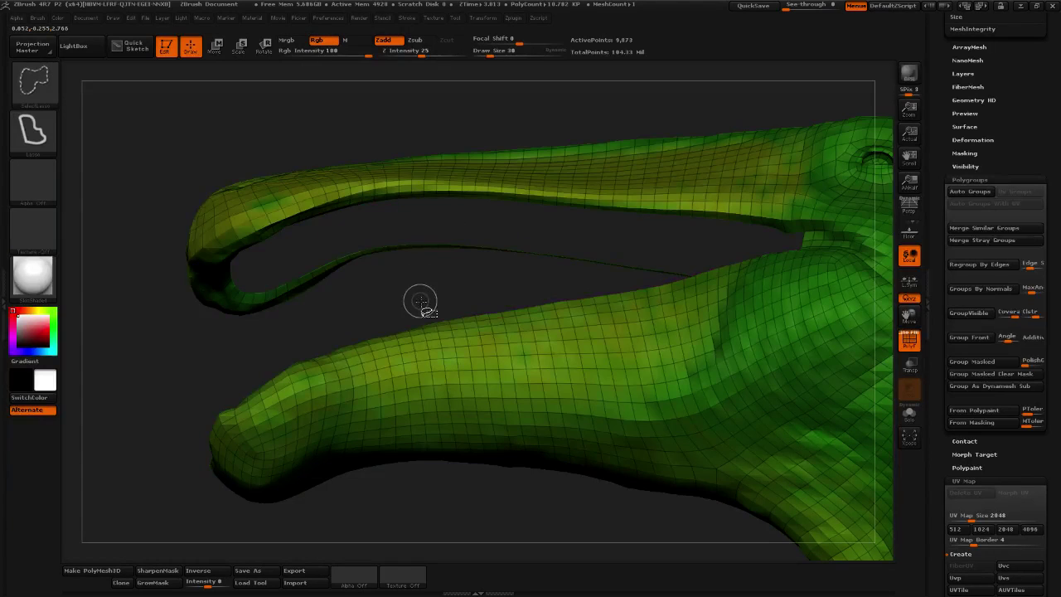
left_click_drag(420, 301, 393, 318, "ctrl+shift")
left_click(552, 222, "ctrl+shift")
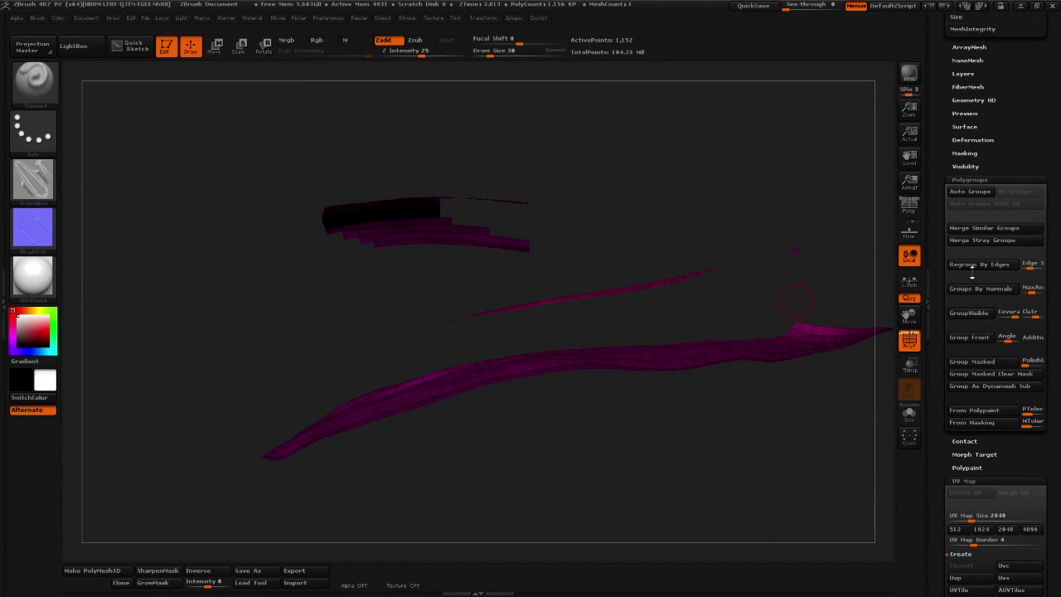
left_click(961, 198)
Bring back the rest of the mesh, hide all mouth interior polygroups, and invert visibility to isolate the whole interior
left_click(548, 474, "ctrl+shift")
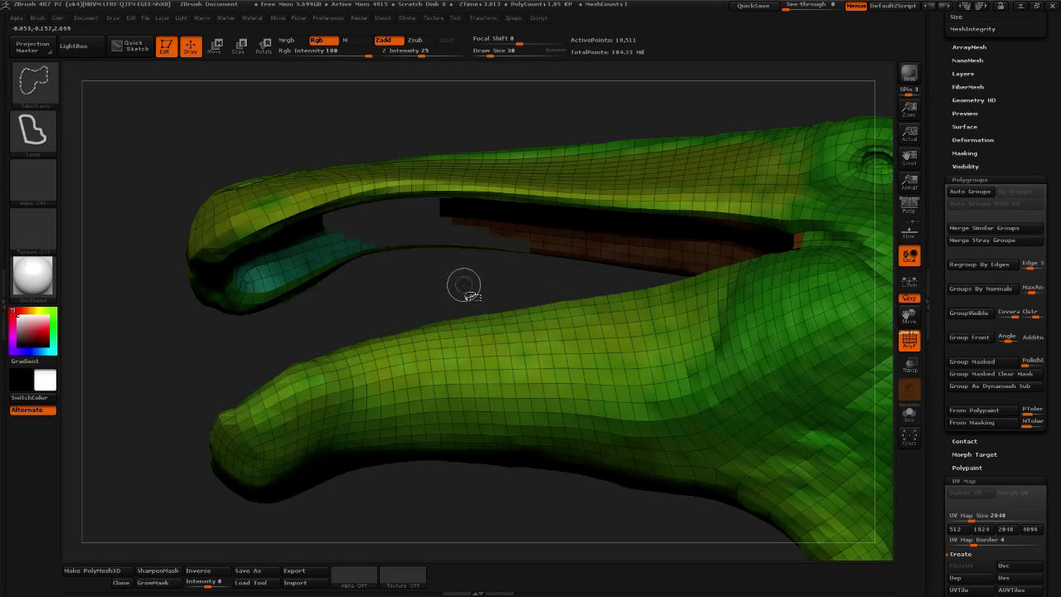
left_click(502, 234, "ctrl+shift")
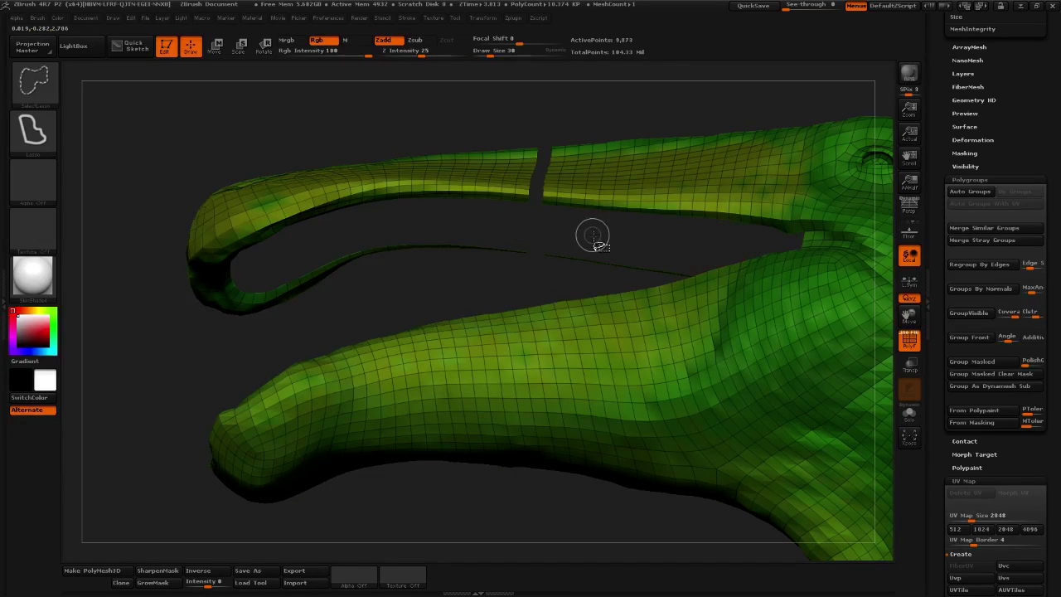
left_click(626, 93, "ctrl+shift")
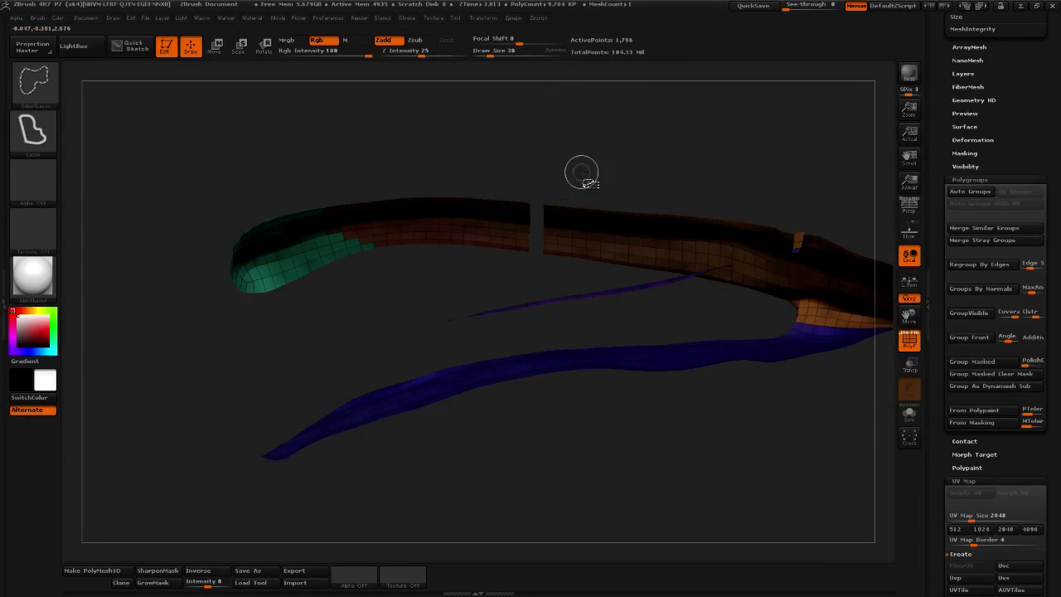
mouse_move(620, 157)
left_mouse_down()
mouse_move(715, 446)
mouse_move(710, 366)
left_mouse_up()
mouse_move(522, 424)
left_mouse_down()
mouse_move(580, 406)
mouse_move(508, 335)
left_mouse_up()
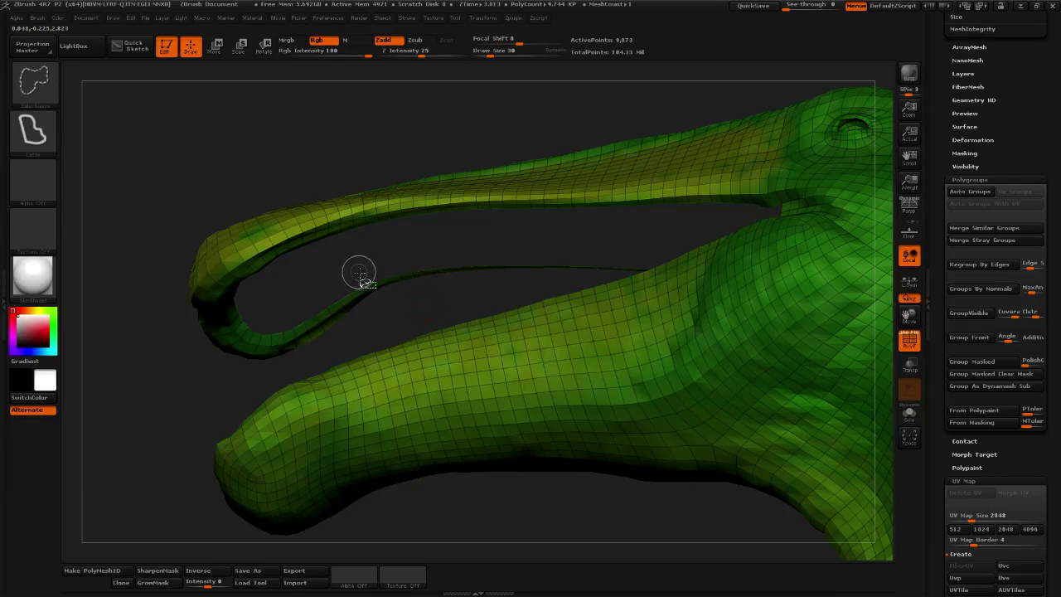
left_click_drag(359, 273, 535, 265, "ctrl+shift")
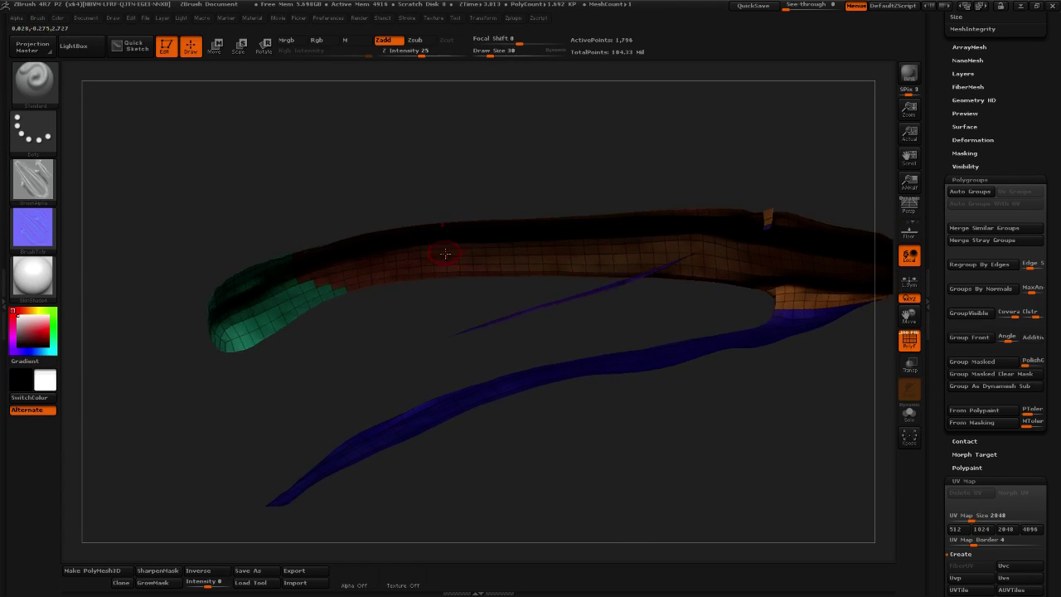
Hide the blue lower half of the mouth interior and merge the upper half into a single polygroup with Auto Groups
left_click_drag(472, 204, 414, 261)
left_click_drag(493, 290, 488, 348)
mouse_move(711, 367)
left_mouse_down()
mouse_move(689, 332)
mouse_move(745, 320)
left_mouse_up()
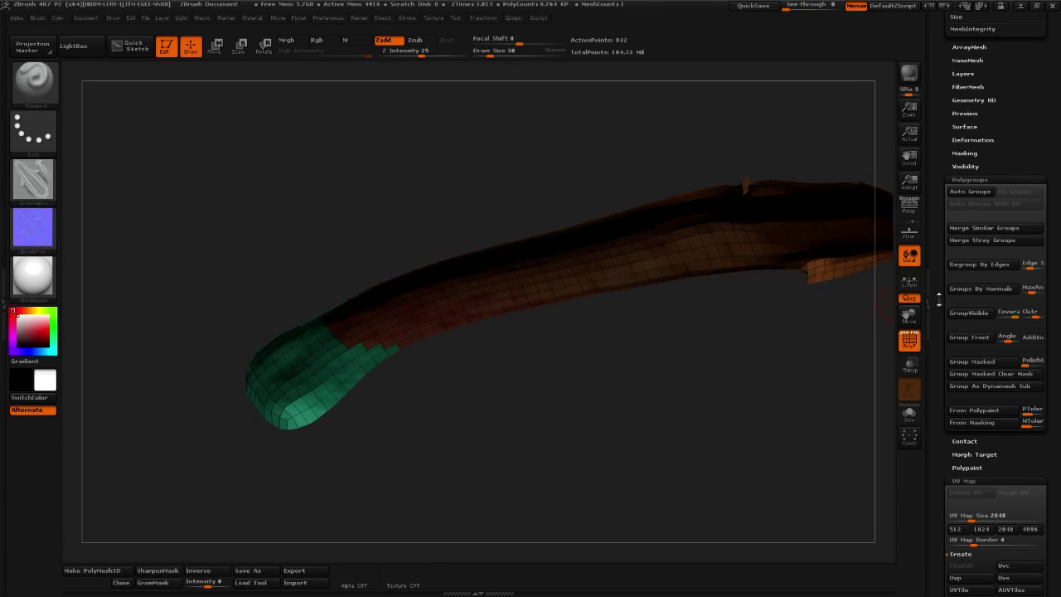
left_click(965, 194)
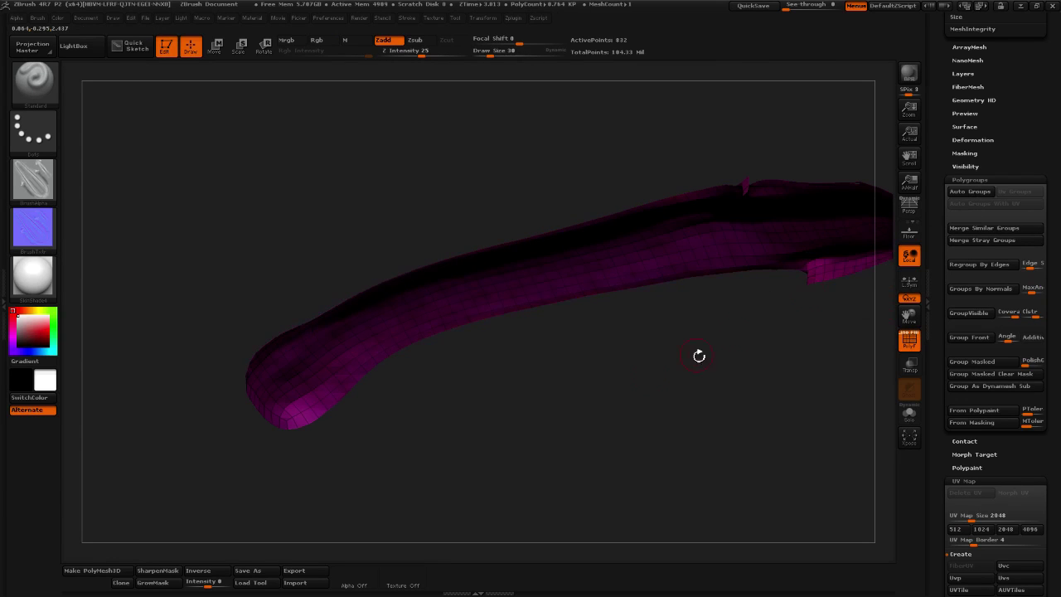
left_click_drag(698, 356, 632, 370)
left_click(966, 192)
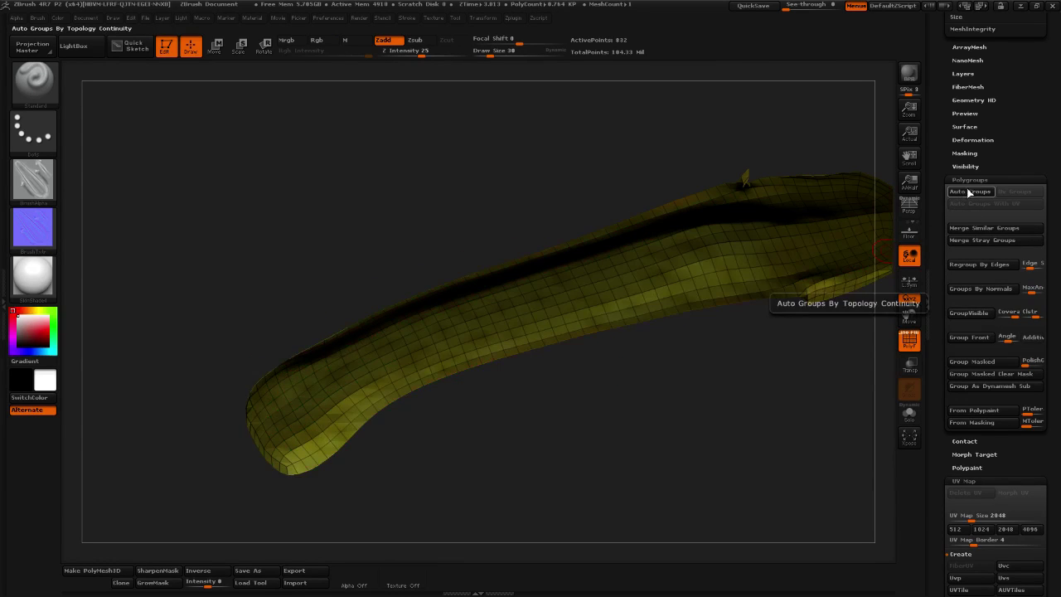
left_click(966, 194)
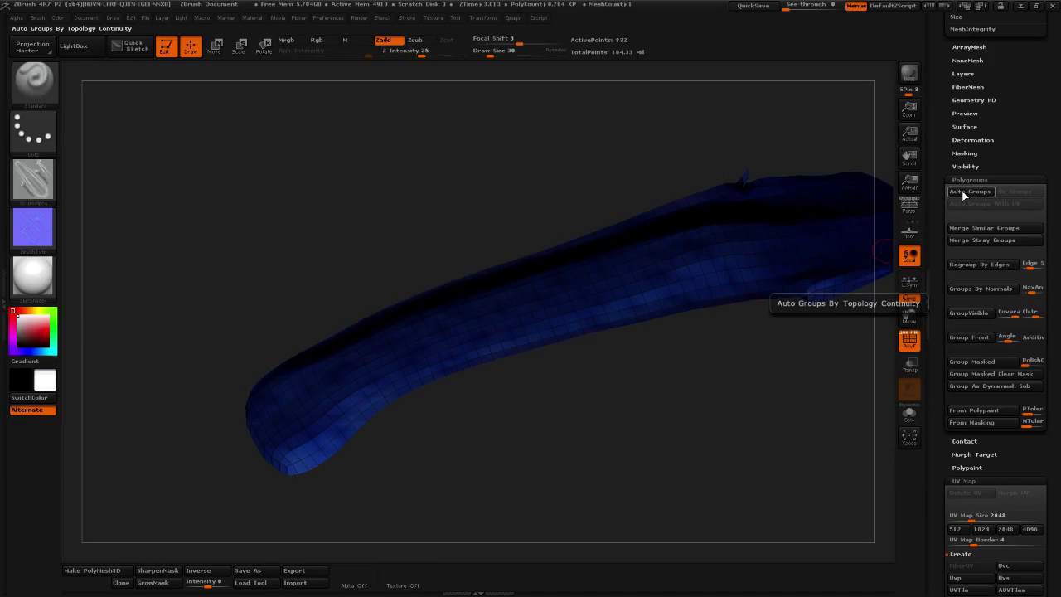
Show the whole mesh and isolate the polygons around the creature's eyes with a selection across the head
left_click(648, 390, "ctrl+shift")
mouse_move(547, 512)
left_mouse_down()
mouse_move(655, 498)
mouse_move(723, 472)
mouse_move(563, 398)
left_mouse_up()
left_click_drag(482, 291, 381, 321)
left_click_drag(609, 217, 655, 280)
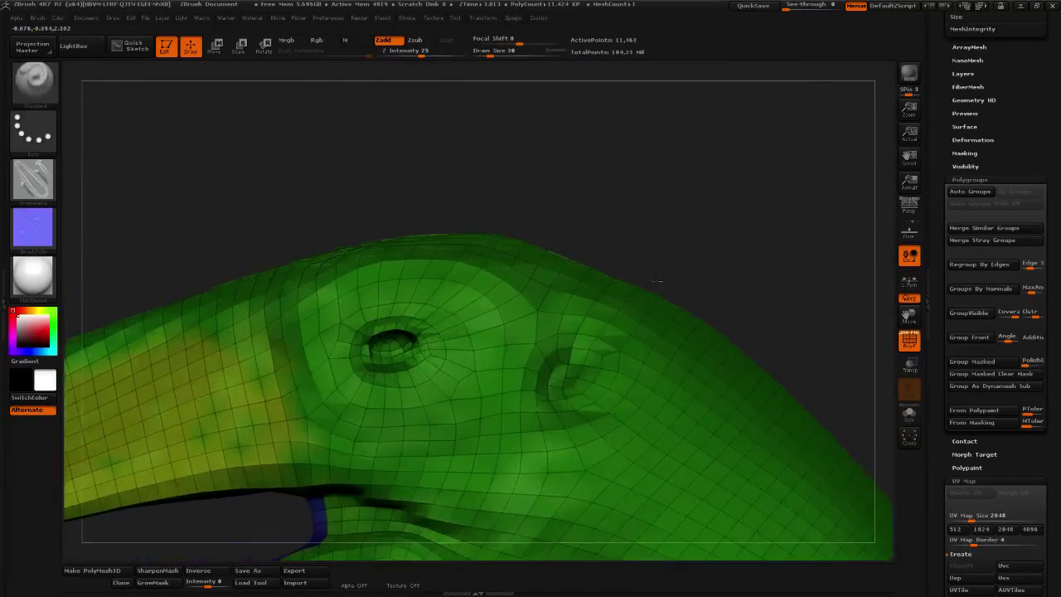
mouse_move(450, 196)
left_mouse_down("ctrl+shift")
mouse_move(372, 235)
mouse_move(392, 404)
mouse_move(406, 398)
left_mouse_up("ctrl+shift")
mouse_move(483, 330)
left_mouse_down()
mouse_move(508, 351)
mouse_move(575, 348)
mouse_move(531, 353)
mouse_move(630, 290)
left_mouse_up()
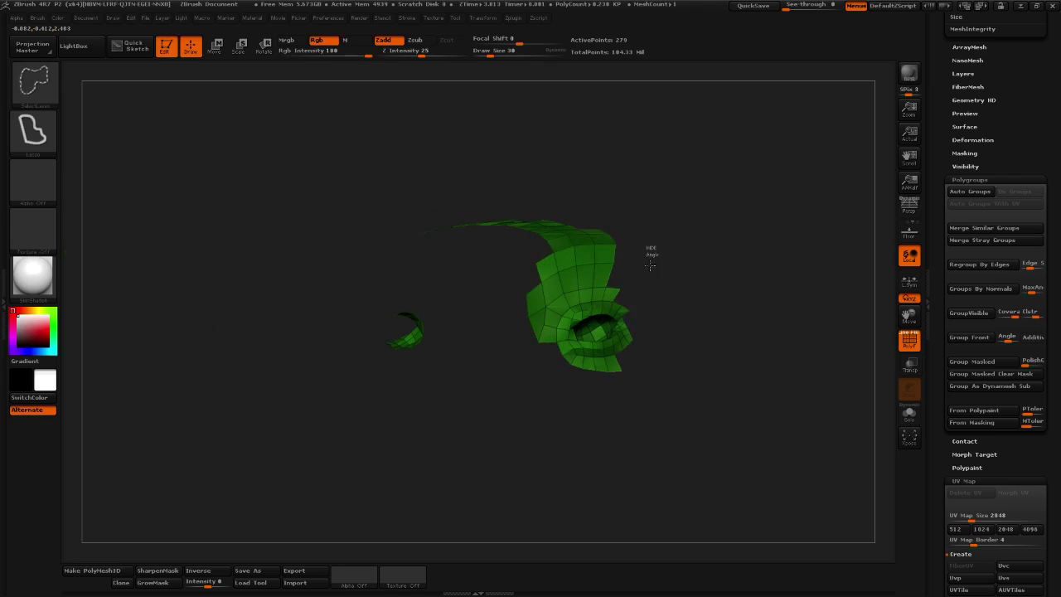
Hide the surplus polygons beside and above the eye, including the strip on top of the head
mouse_move(544, 345)
left_mouse_down("ctrl+alt+shift")
mouse_move(695, 178)
mouse_move(701, 184)
left_mouse_up("ctrl+alt+shift")
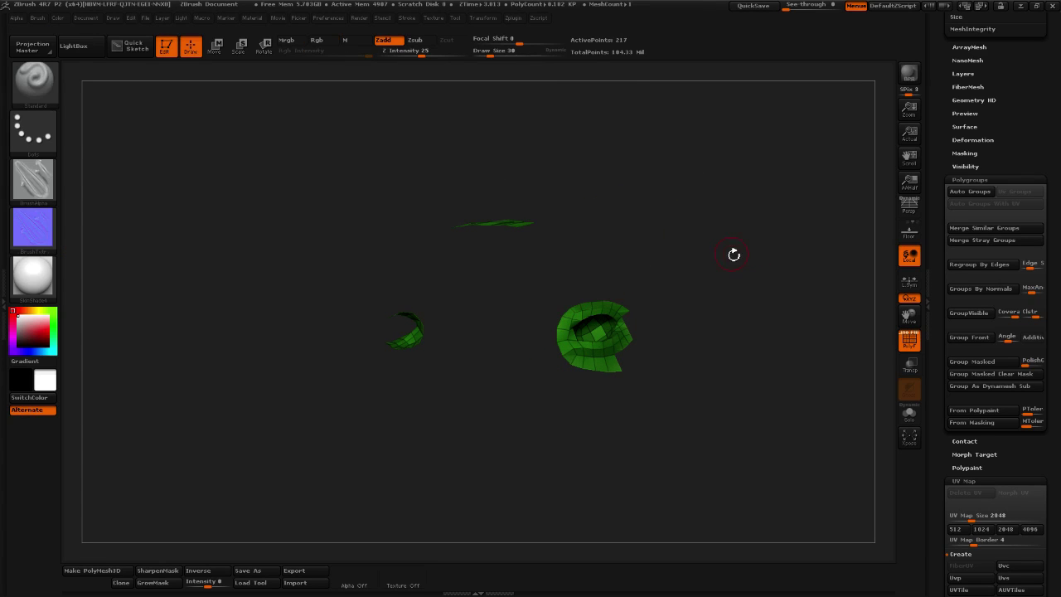
left_click_drag(733, 254, 734, 234, "alt")
mouse_move(541, 170)
left_mouse_down("ctrl+alt+shift")
mouse_move(622, 99)
mouse_move(619, 133)
left_mouse_up("ctrl+alt+shift")
left_click_drag(672, 267, 490, 290, "alt")
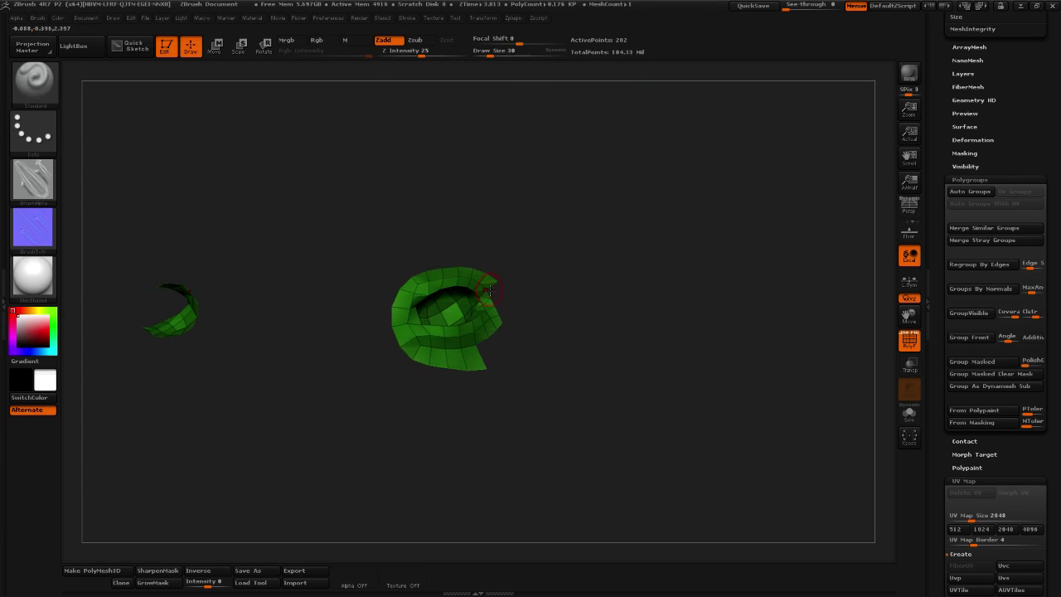
Trim the outer ring of polygons around the eyelids by hiding its upper, side and lower parts with lasso selections
left_click_drag(599, 327, 633, 352, "alt")
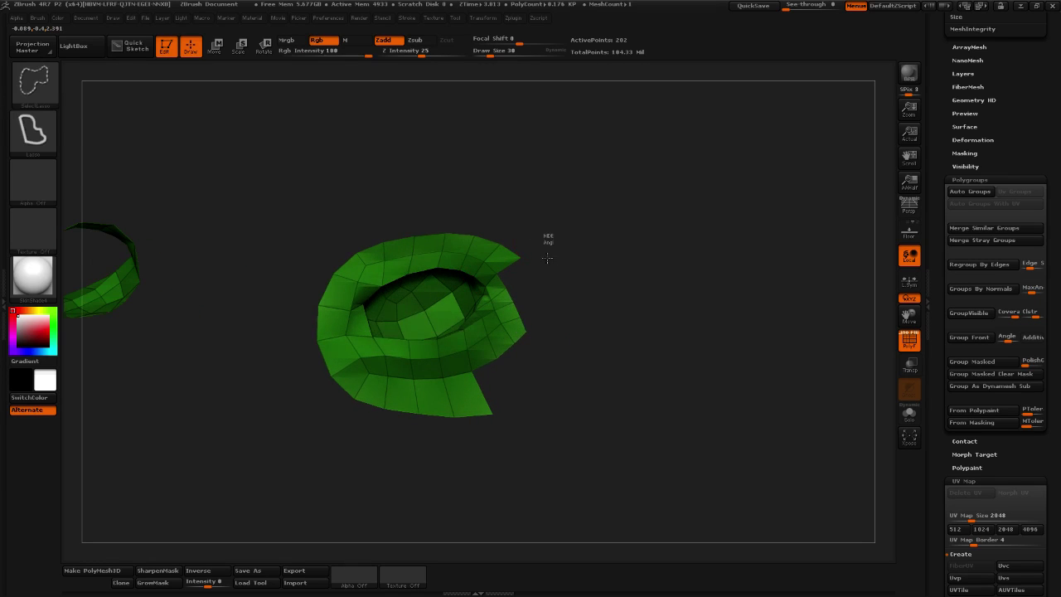
left_click_drag(328, 301, 562, 137, "ctrl+alt+shift")
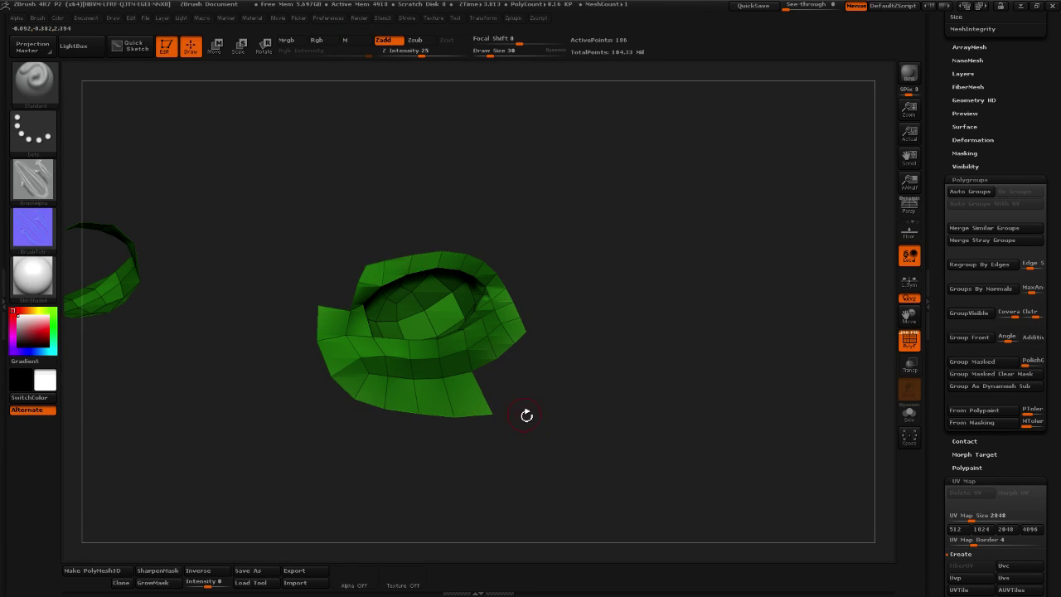
left_click_drag(525, 417, 489, 402, "ctrl+shift")
mouse_move(331, 356)
left_mouse_down("ctrl+shift")
mouse_move(268, 301)
mouse_move(531, 384)
left_mouse_up("ctrl+shift")
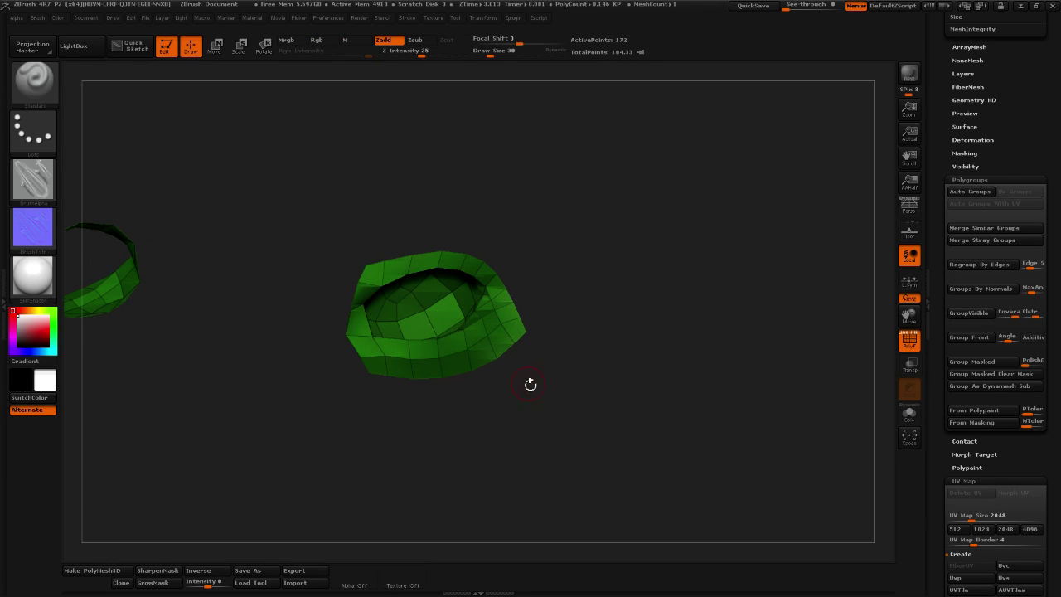
mouse_move(449, 399)
left_mouse_down()
mouse_move(427, 361)
mouse_move(450, 407)
mouse_move(369, 382)
left_mouse_up()
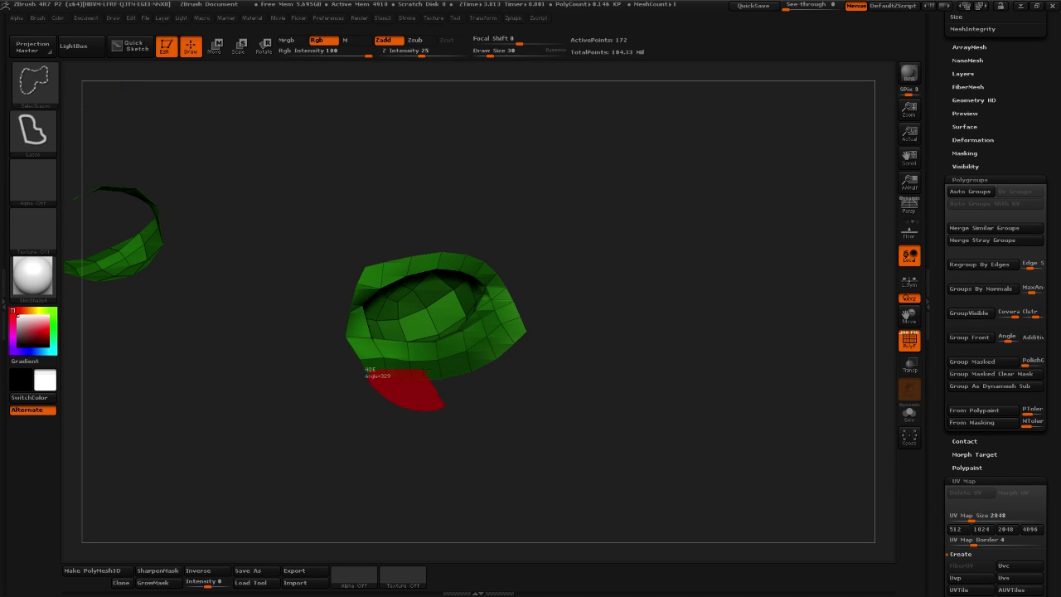
left_click_drag(580, 353, 596, 378, "ctrl+alt+shift")
Shrink the mesh visibility to reduce the visible eye polygons to the inner eye socket
left_click(965, 168)
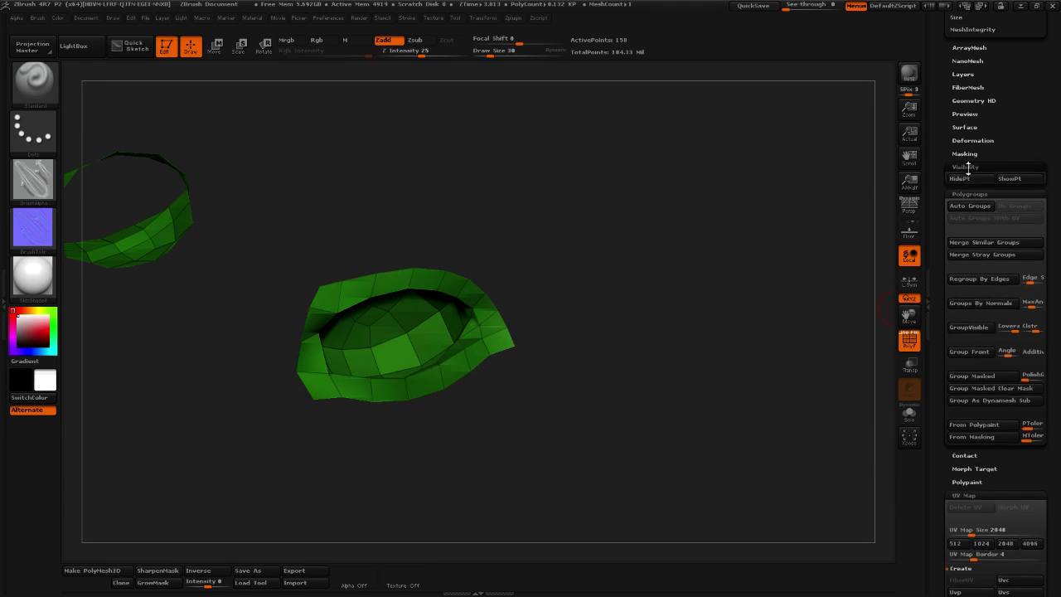
left_click(1002, 193)
left_click_drag(625, 358, 570, 416)
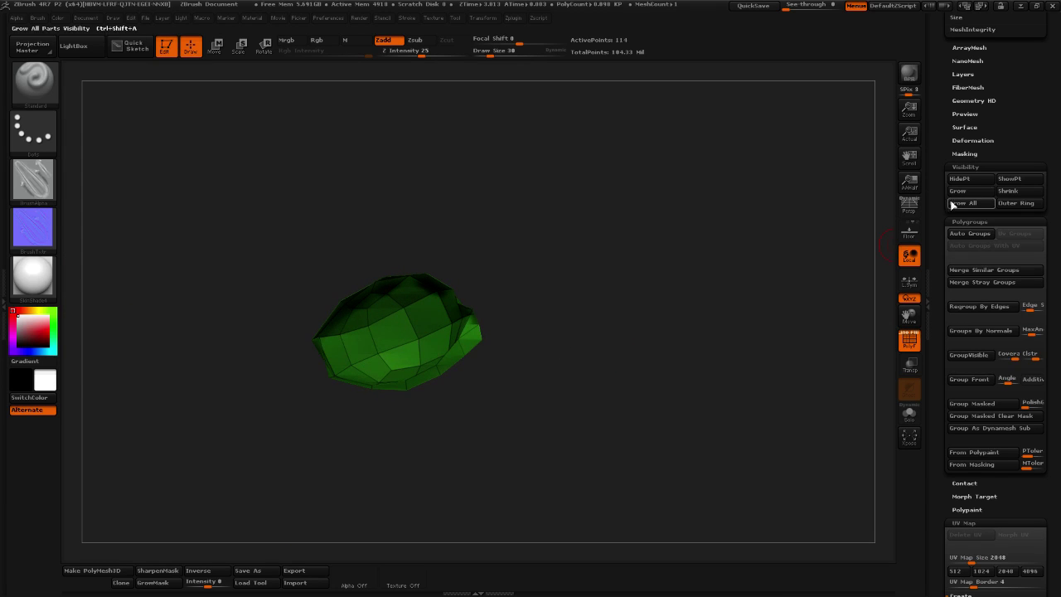
Auto-group the isolated eye socket polygons and show the whole creature mesh again
left_click(957, 237)
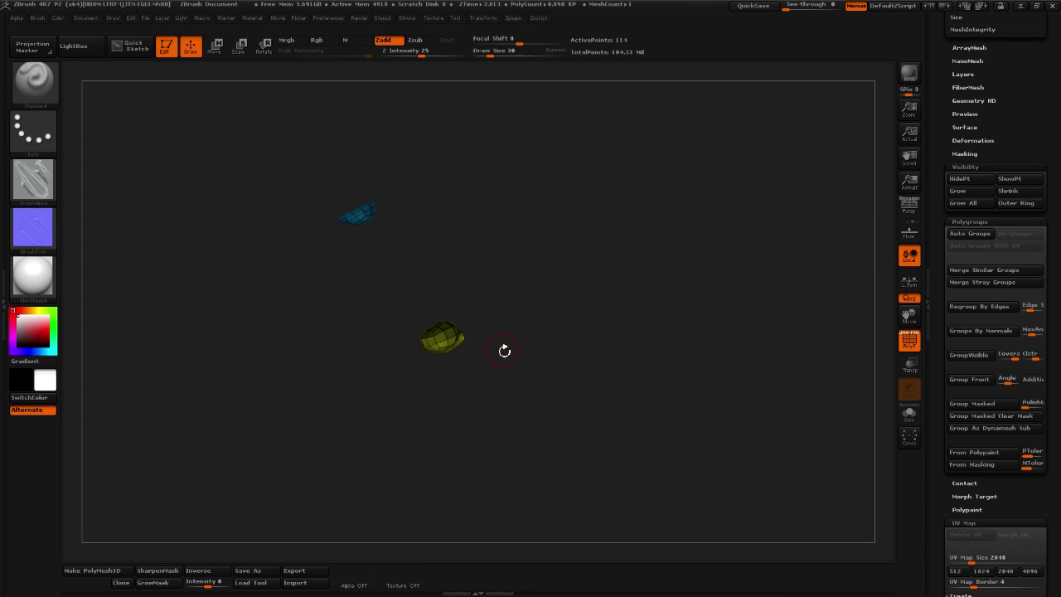
left_click(542, 331, "ctrl+shift")
left_click_drag(694, 286, 679, 271, "shift")
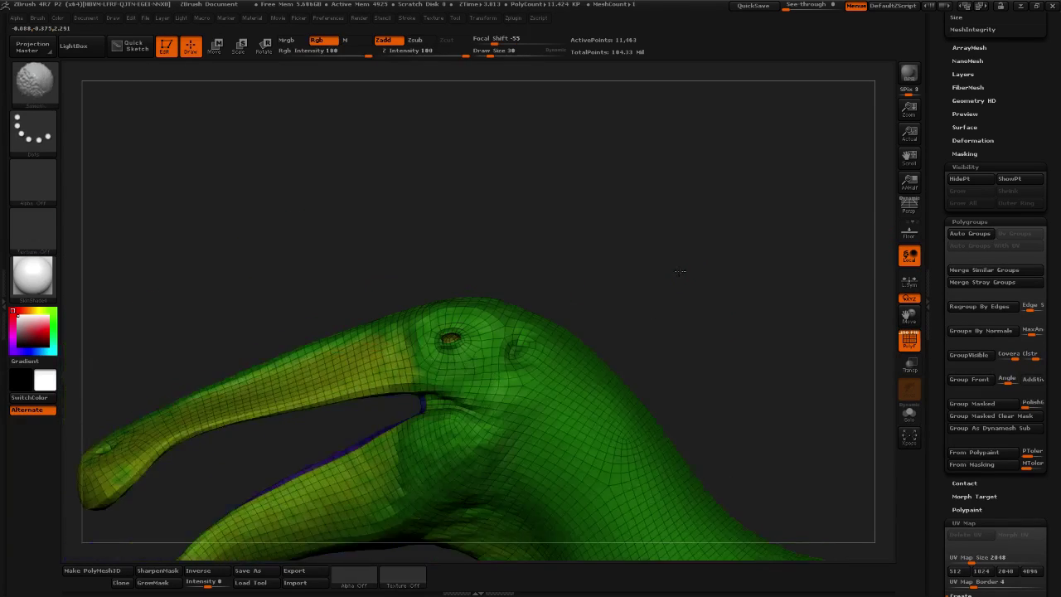
Hide the mouth interior and eye socket groups, and isolate the head and beak from the neck with a selection
left_click_drag(751, 340, 632, 252)
mouse_move(520, 300)
left_mouse_down()
mouse_move(580, 227)
mouse_move(660, 232)
mouse_move(627, 242)
mouse_move(516, 382)
mouse_move(531, 348)
mouse_move(580, 315)
mouse_move(609, 250)
left_mouse_up()
left_click(609, 250, "ctrl+shift")
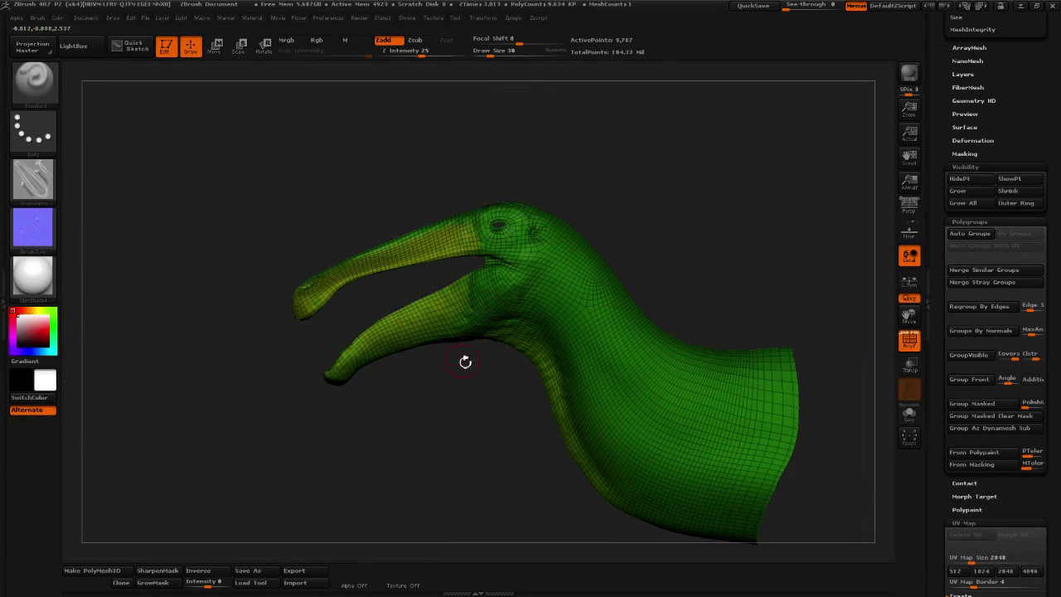
left_click_drag(466, 359, 450, 386)
mouse_move(295, 218)
left_mouse_down("ctrl+shift")
mouse_move(299, 447)
mouse_move(547, 389)
mouse_move(571, 348)
mouse_move(359, 207)
mouse_move(348, 212)
left_mouse_up("ctrl+shift")
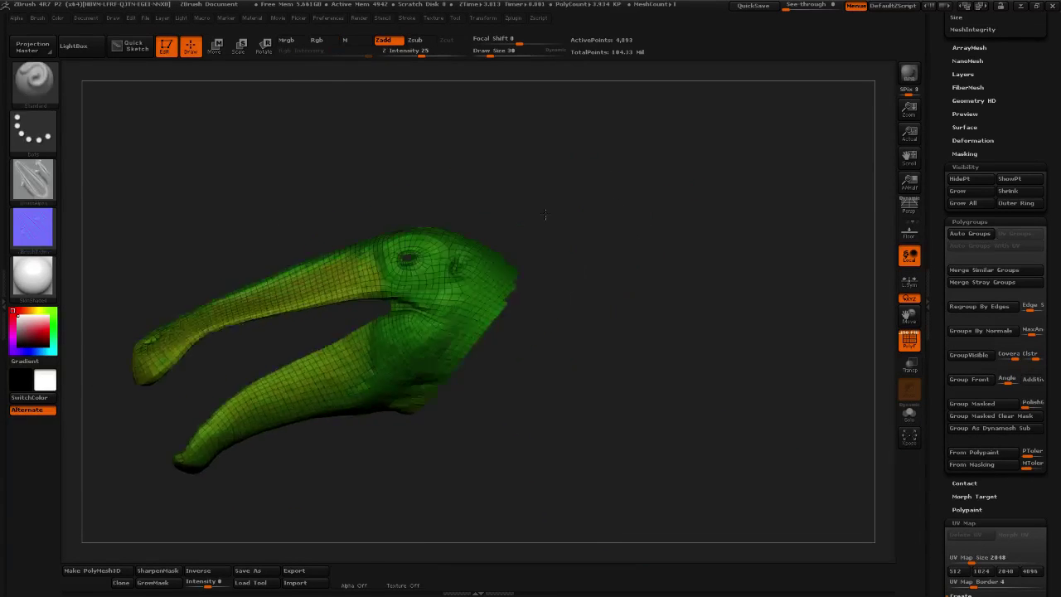
Clean up the cut edge behind the head and throat with lasso selections and auto-group the visible head
mouse_move(563, 273)
left_mouse_down("alt")
mouse_move(624, 301)
mouse_move(452, 428)
mouse_move(347, 454)
left_mouse_up("alt")
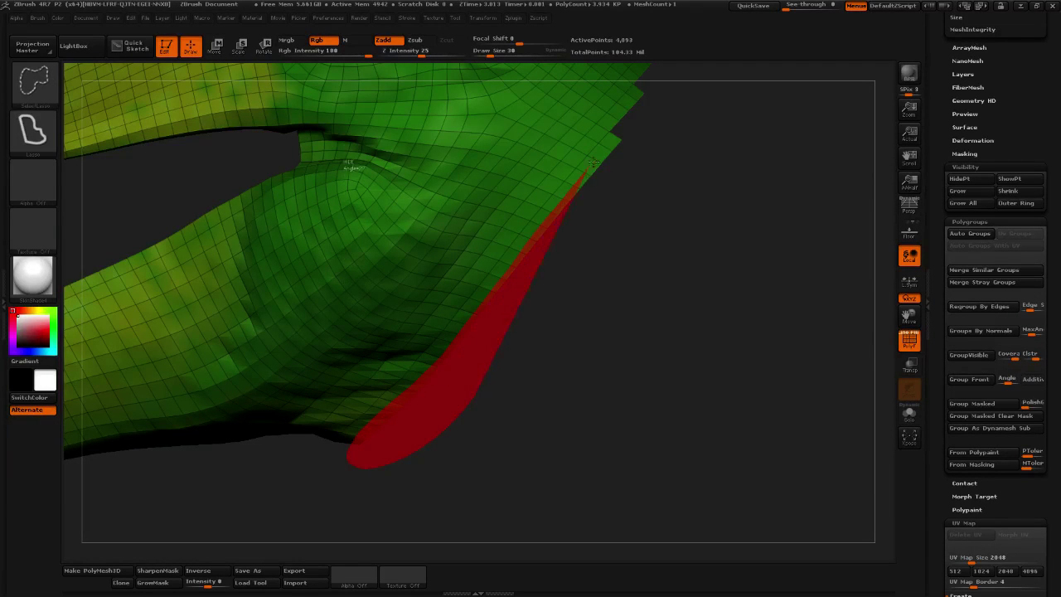
left_click_drag(591, 161, 681, 139, "ctrl+alt+shift")
mouse_move(652, 248)
left_mouse_down("ctrl+shift")
mouse_move(634, 199)
mouse_move(701, 160)
left_mouse_up("ctrl+shift")
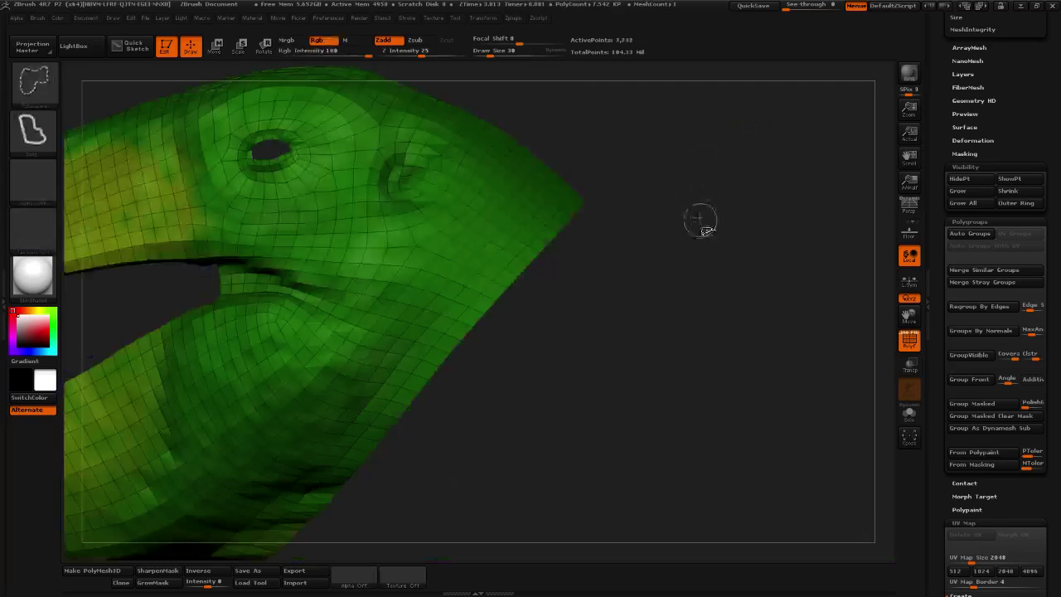
mouse_move(699, 221)
left_mouse_down("alt")
mouse_move(626, 349)
mouse_move(722, 324)
mouse_move(750, 346)
mouse_move(677, 343)
left_mouse_up("alt")
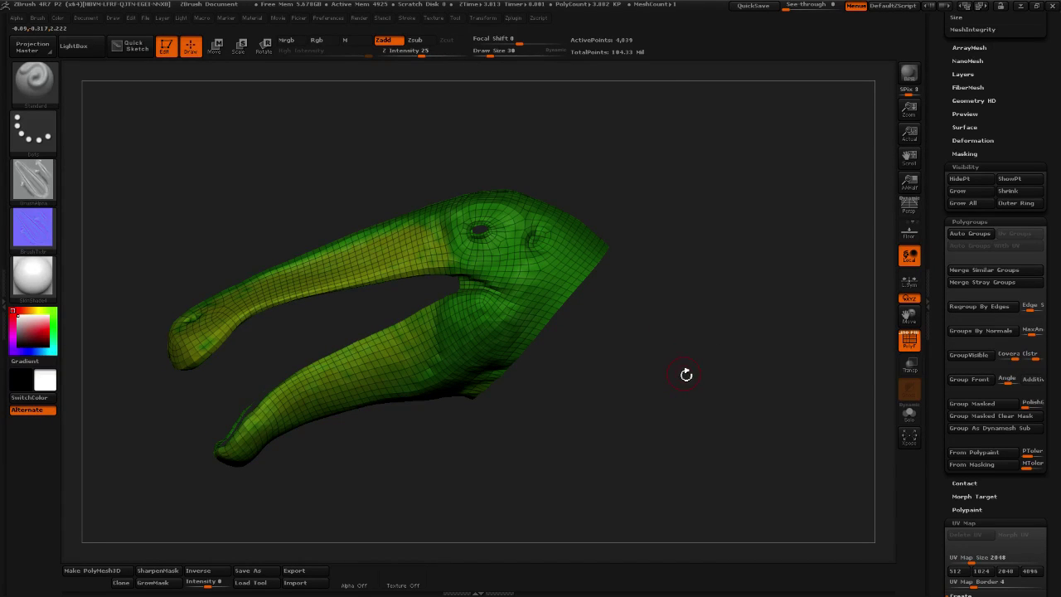
left_click(966, 236)
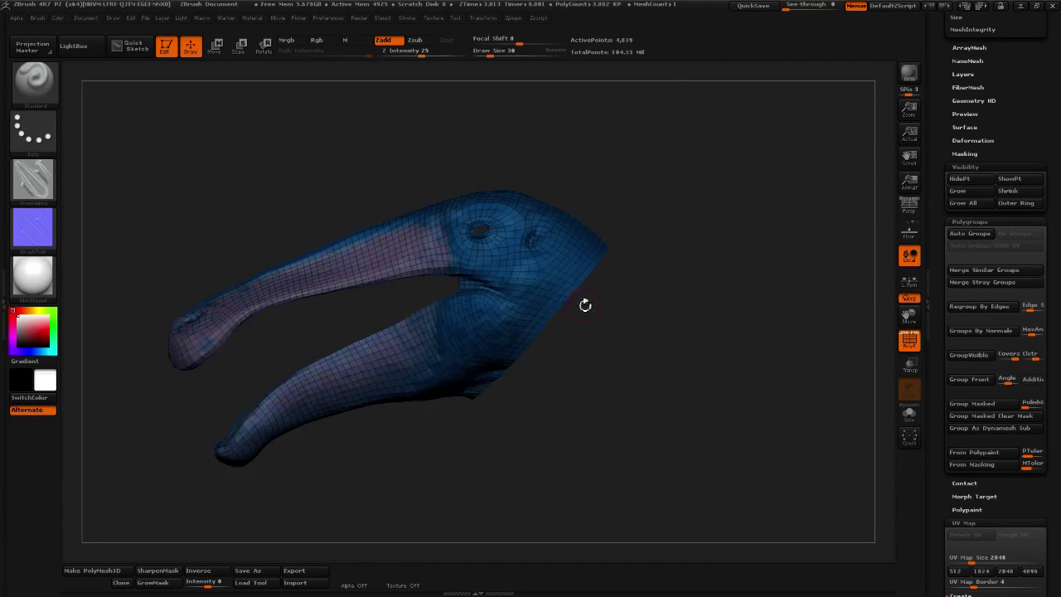
Isolate the upper beak and head by hiding the lower jaw and trimming the leftover polygons around the mouth corner
left_click_drag(546, 389, 455, 422)
mouse_move(307, 456)
left_mouse_down("ctrl+shift")
mouse_move(254, 492)
mouse_move(188, 433)
mouse_move(315, 323)
mouse_move(405, 286)
mouse_move(454, 287)
mouse_move(542, 340)
mouse_move(556, 364)
left_mouse_up("ctrl+shift")
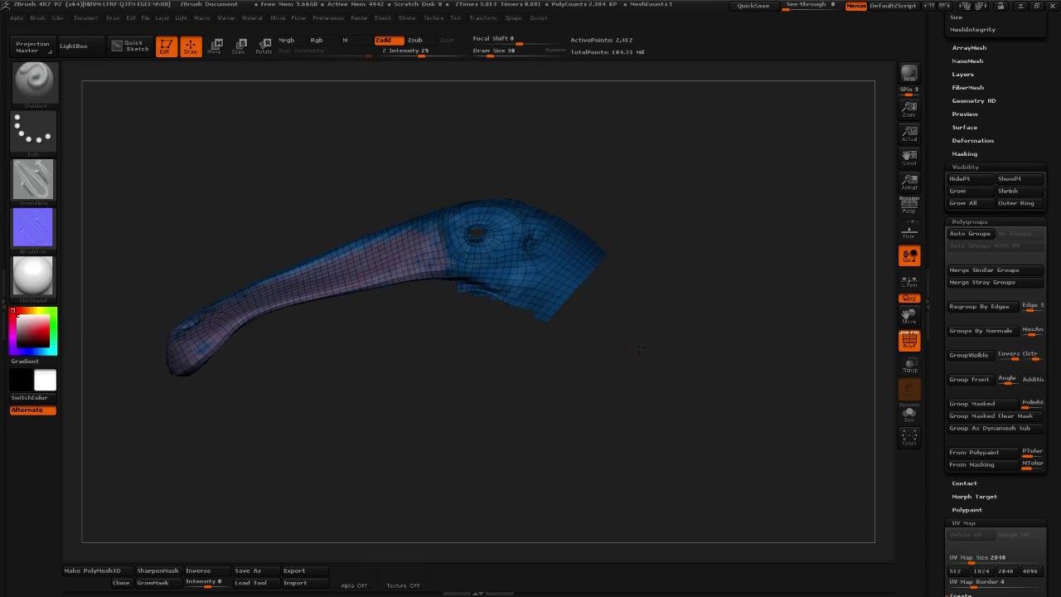
left_click_drag(580, 431, 646, 456)
left_click_drag(401, 385, 361, 370, "ctrl+shift")
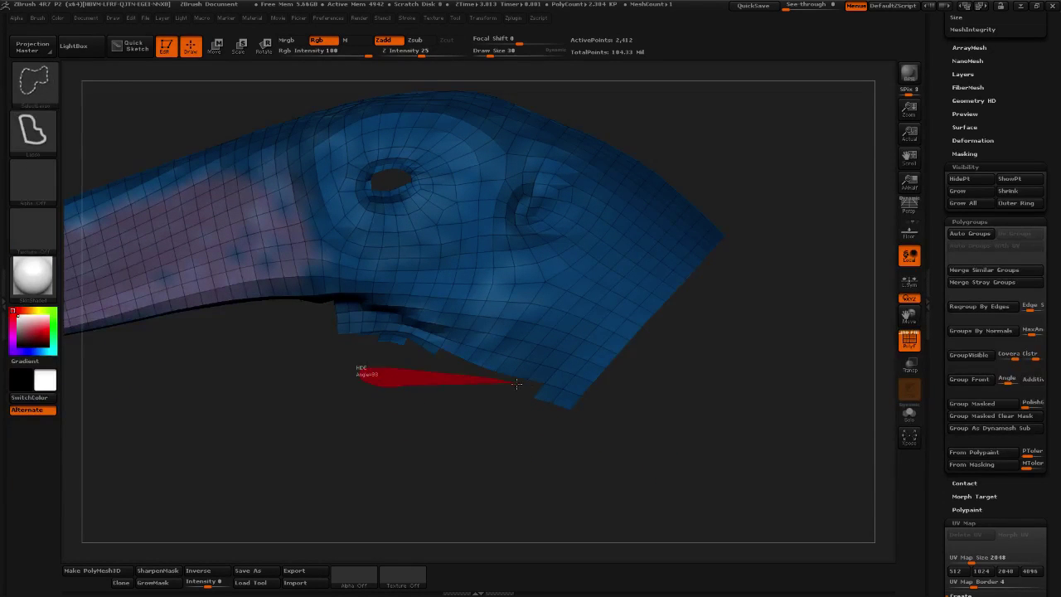
left_click_drag(516, 383, 613, 444, "ctrl+alt+shift")
mouse_move(630, 439)
left_mouse_down()
mouse_move(646, 423)
mouse_move(486, 457)
left_mouse_up()
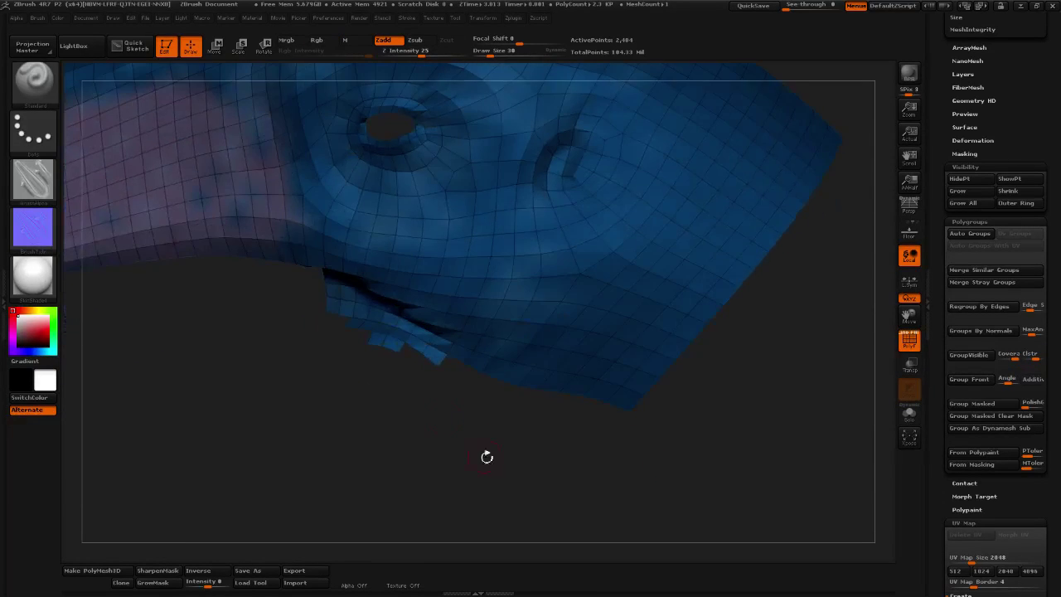
left_click_drag(379, 373, 366, 383)
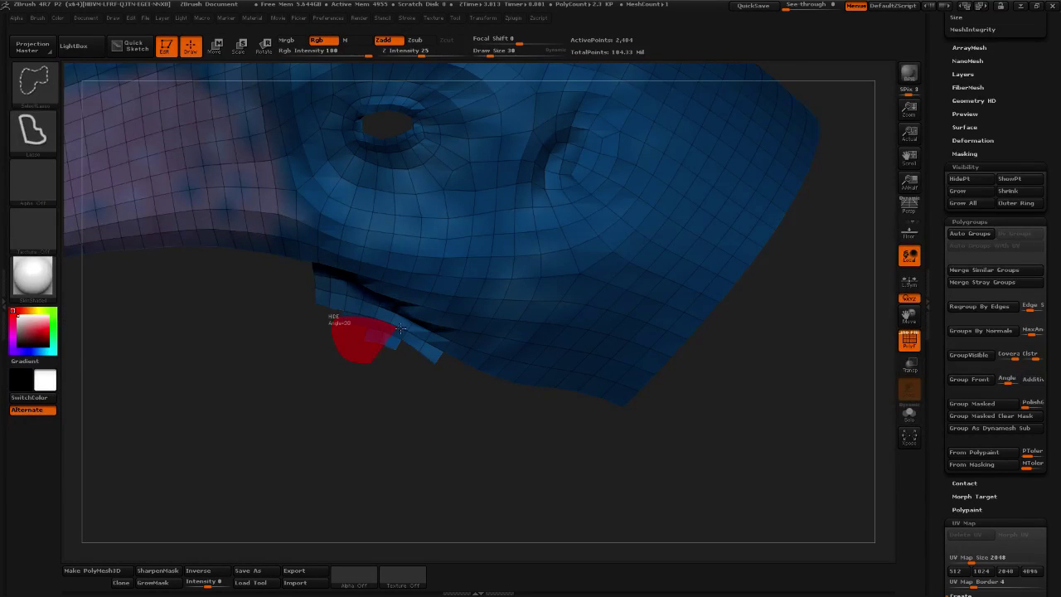
left_click_drag(442, 358, 439, 361, "ctrl+alt+shift")
mouse_move(438, 421)
left_mouse_down()
mouse_move(630, 402)
mouse_move(688, 363)
mouse_move(666, 417)
mouse_move(614, 396)
left_mouse_up()
Auto-group the isolated upper head and beak and show the whole mesh again
left_click(973, 236)
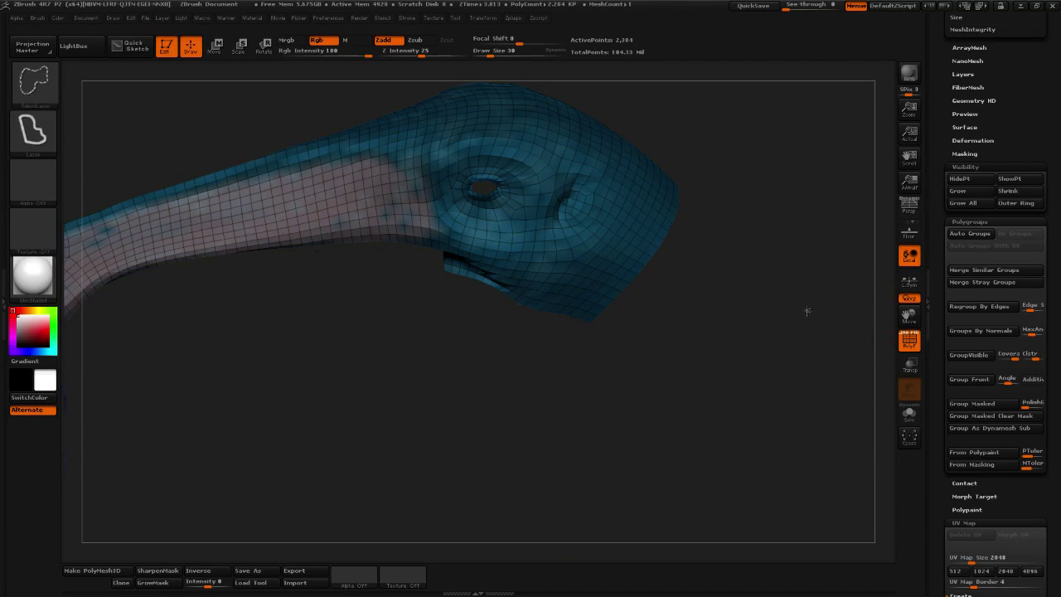
left_click(837, 247, "ctrl+shift")
left_click_drag(837, 246, 745, 220, "alt")
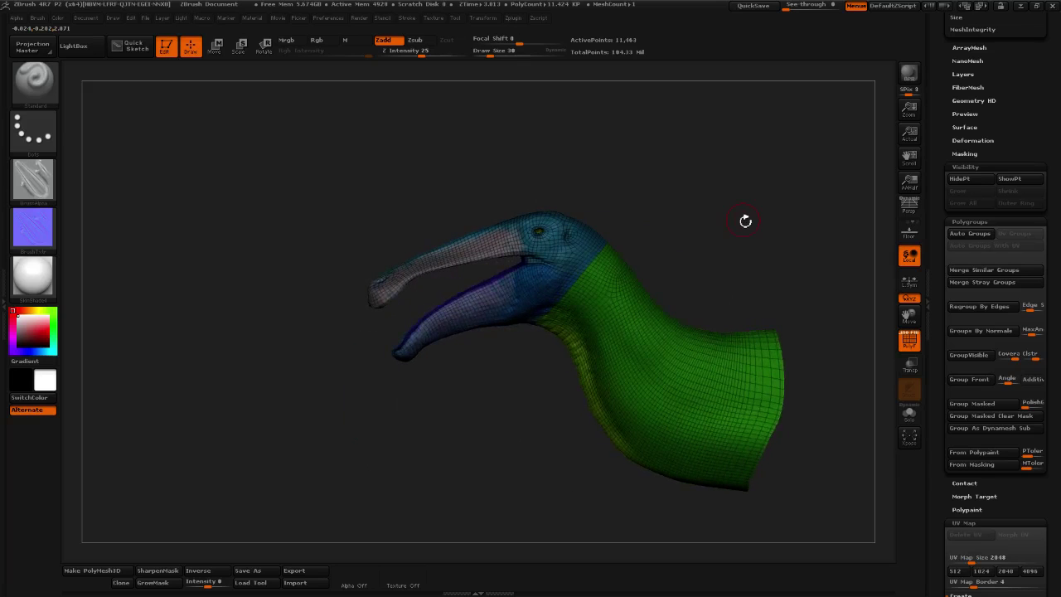
left_click_drag(696, 195, 697, 167)
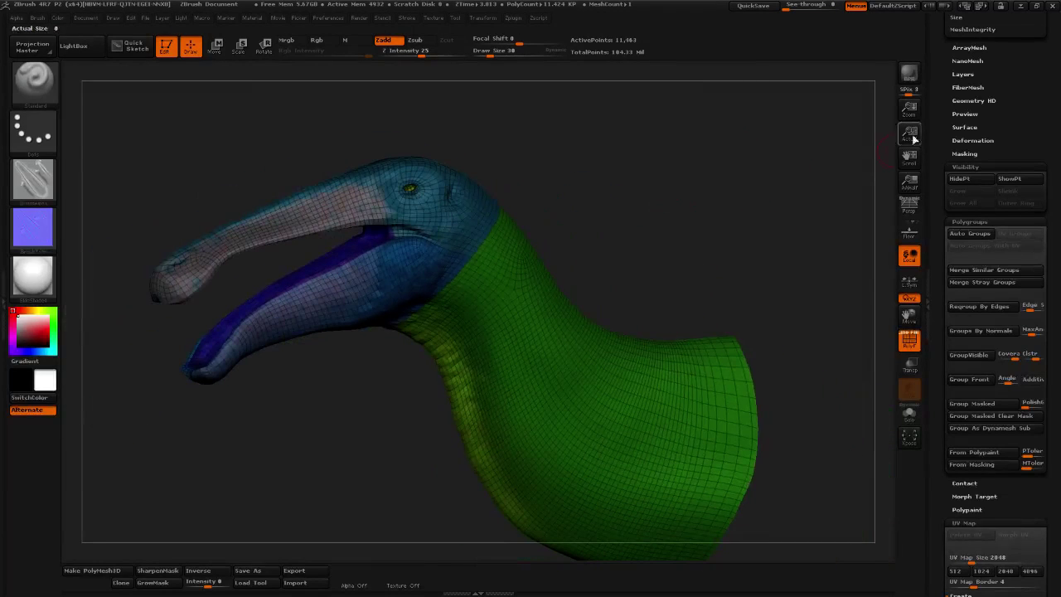
Create a working clone of the creature with UV Master and unwrap it with Symmetry and Polygroups enabled
scroll(922, 299, "up", 10)
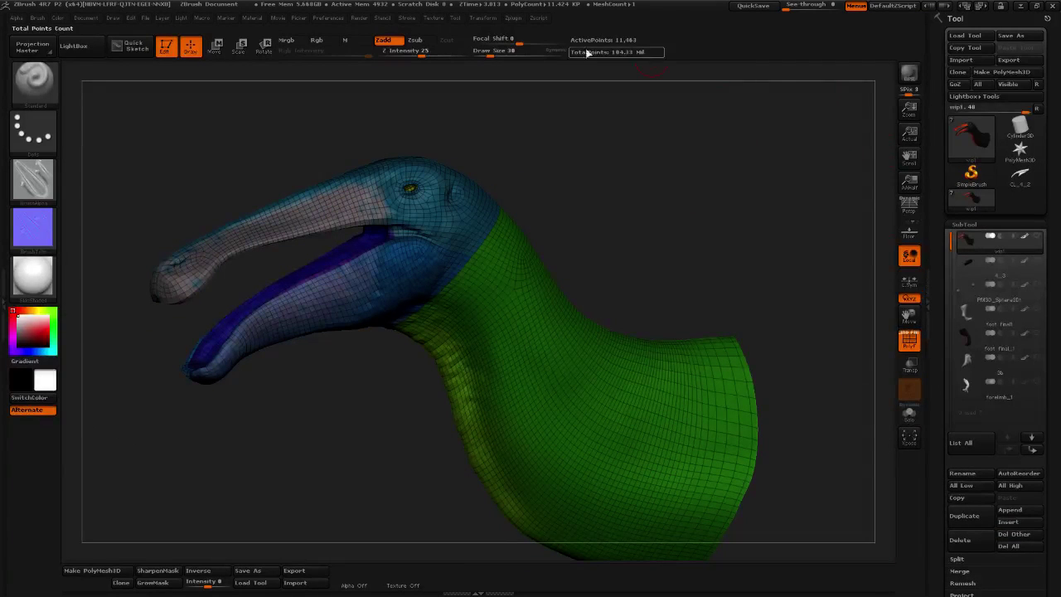
left_click(486, 17)
left_click(513, 17)
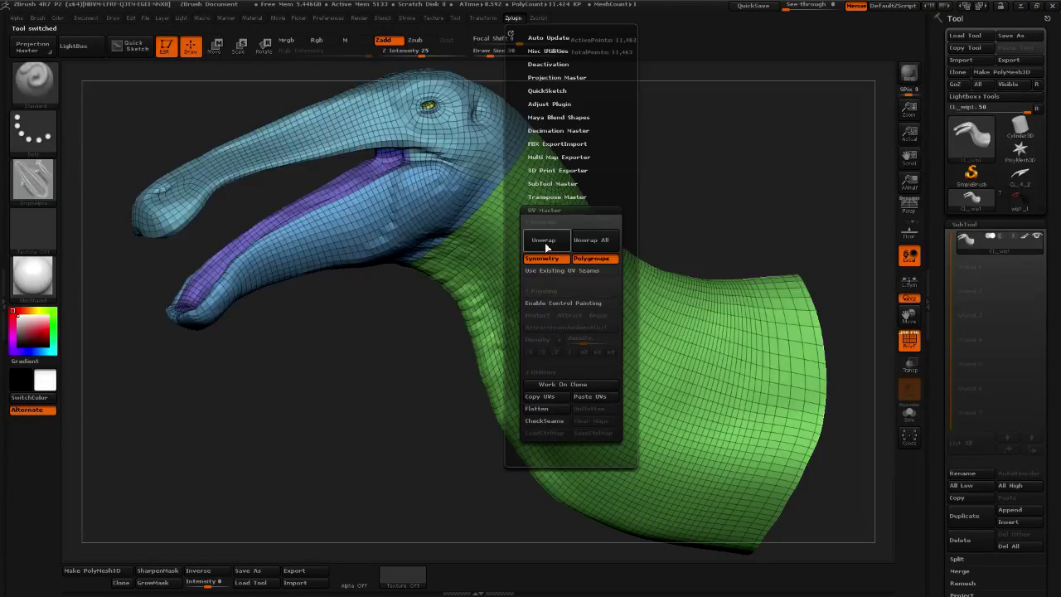
left_click(544, 241)
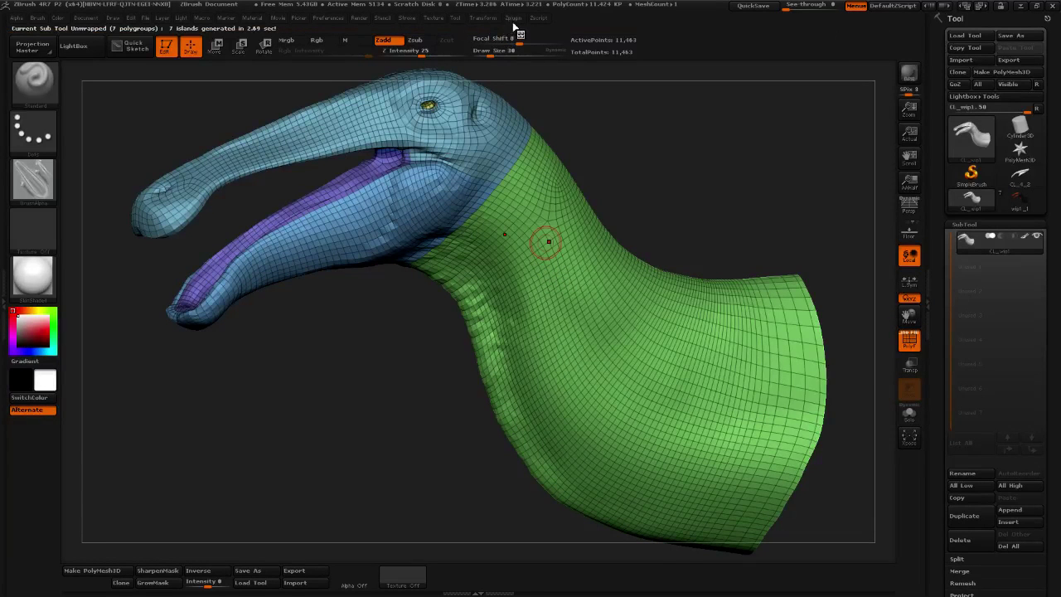
Flatten the unwrapped clone into its UV layout and activate the transpose Move mode
left_click(512, 18)
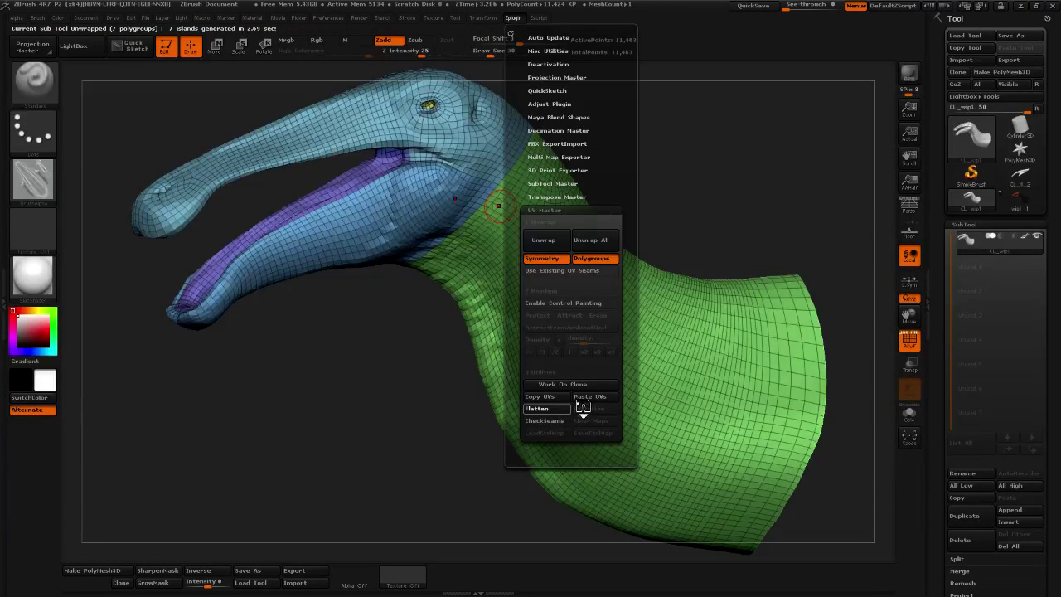
left_click(536, 408)
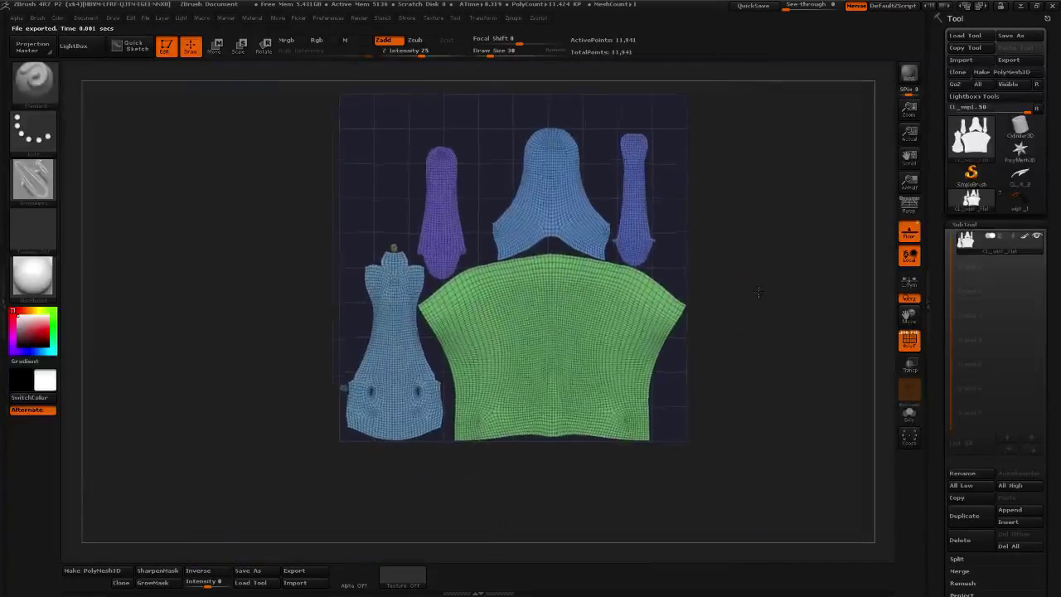
left_click_drag(758, 292, 789, 291)
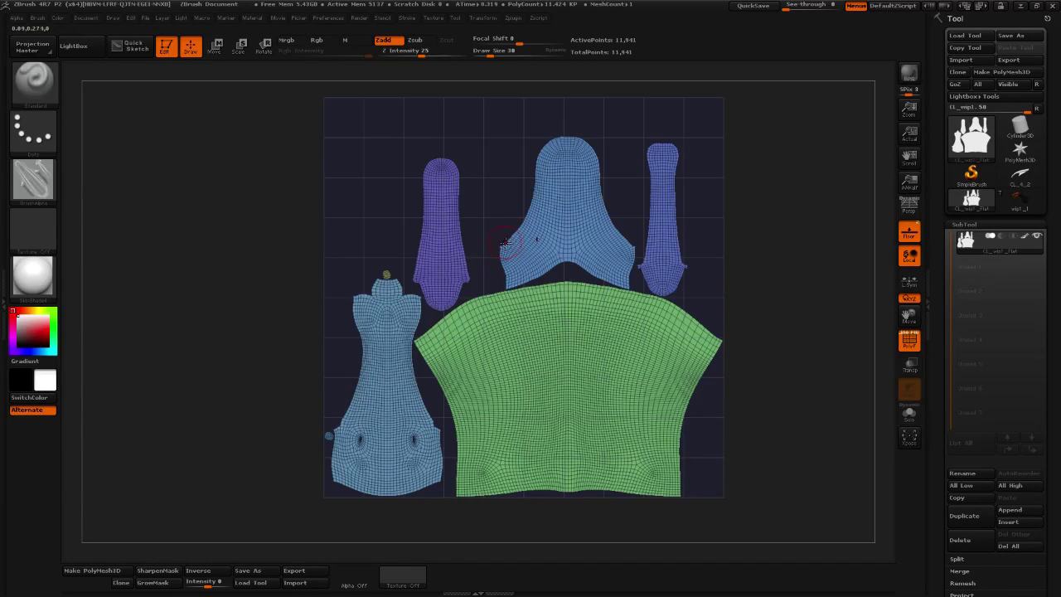
left_click(214, 45)
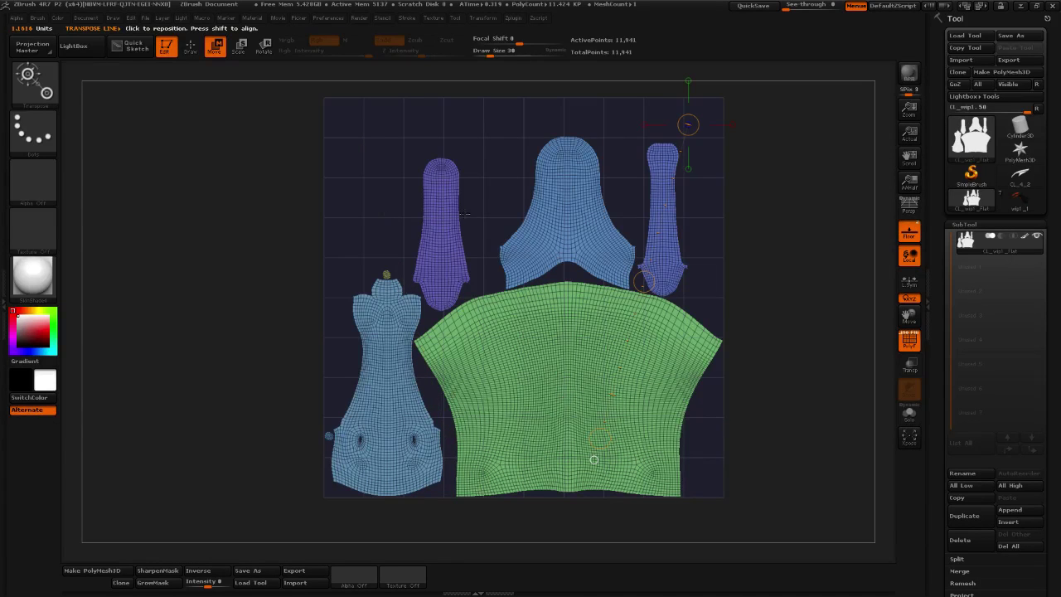
left_click_drag(444, 213, 555, 147)
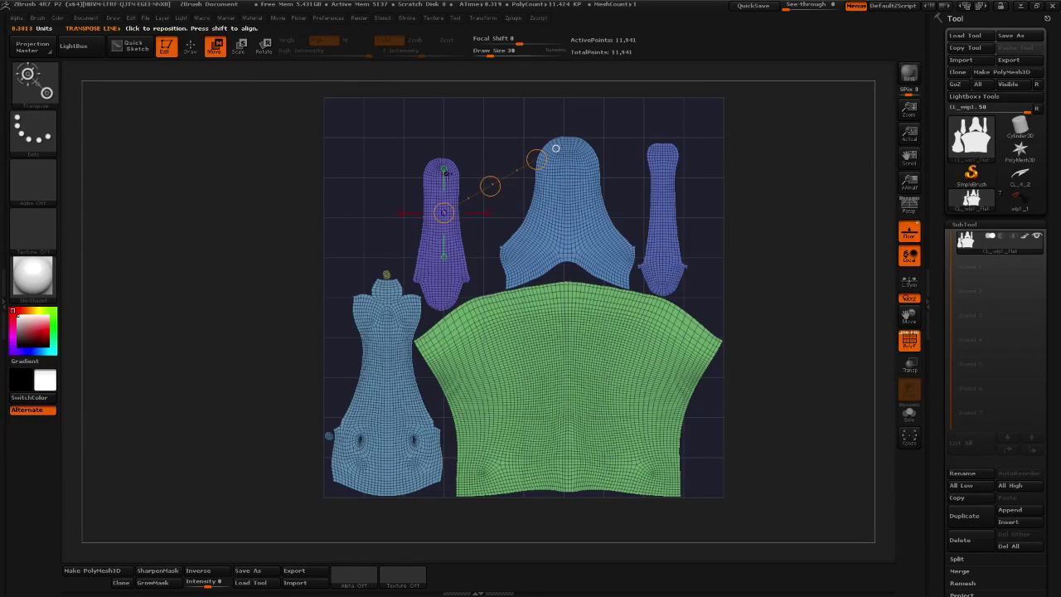
left_click_drag(485, 187, 497, 143)
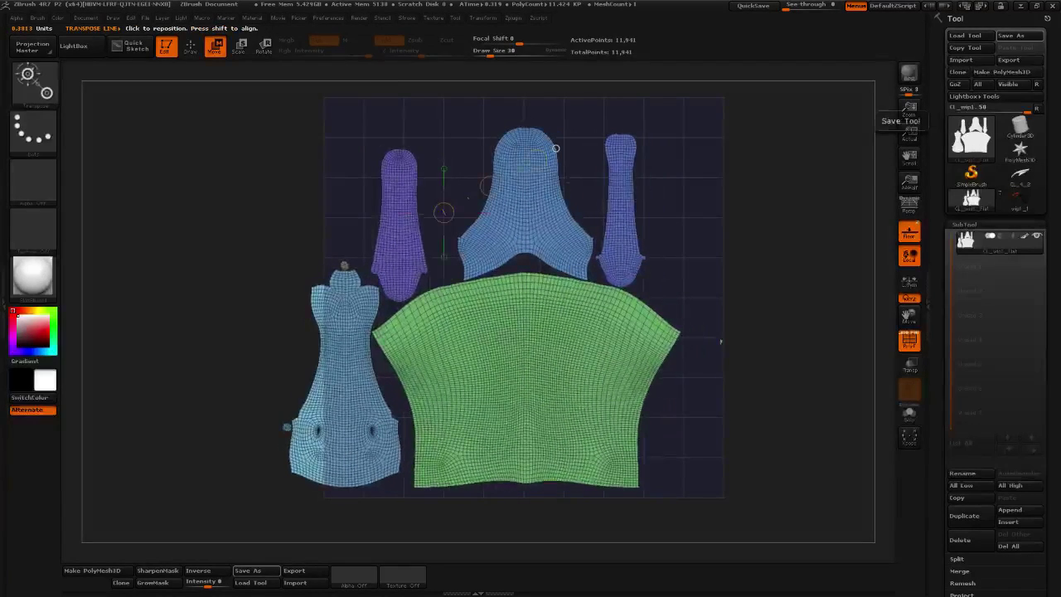
left_click_drag(485, 184, 533, 159)
Mask everything except the purple mouth interior island and move it into the upper-left corner of the UV square
left_click(442, 278, "ctrl+shift")
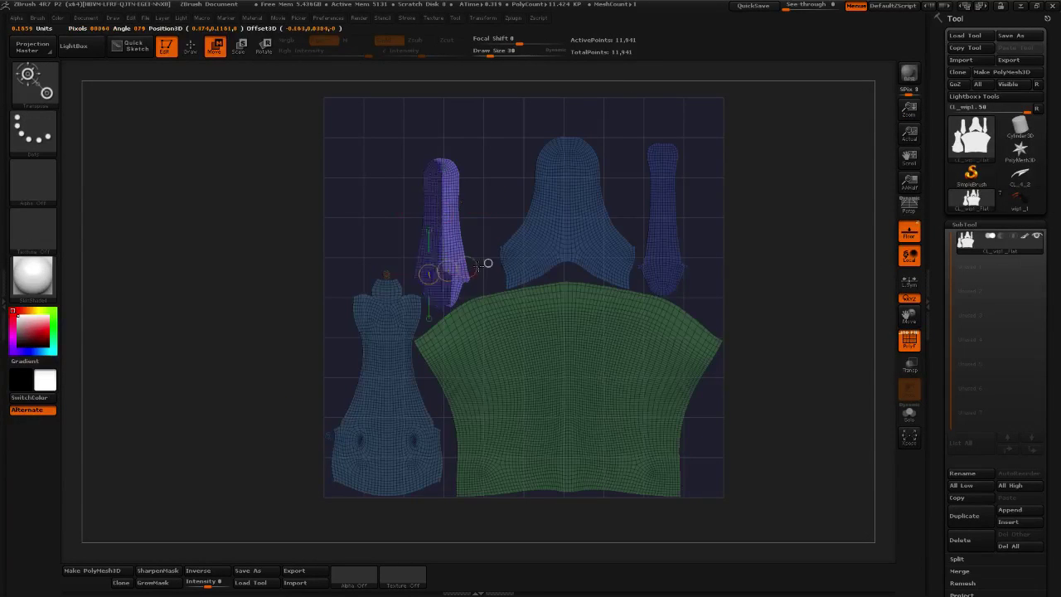
left_click_drag(426, 272, 571, 244)
left_click_drag(489, 261, 406, 206)
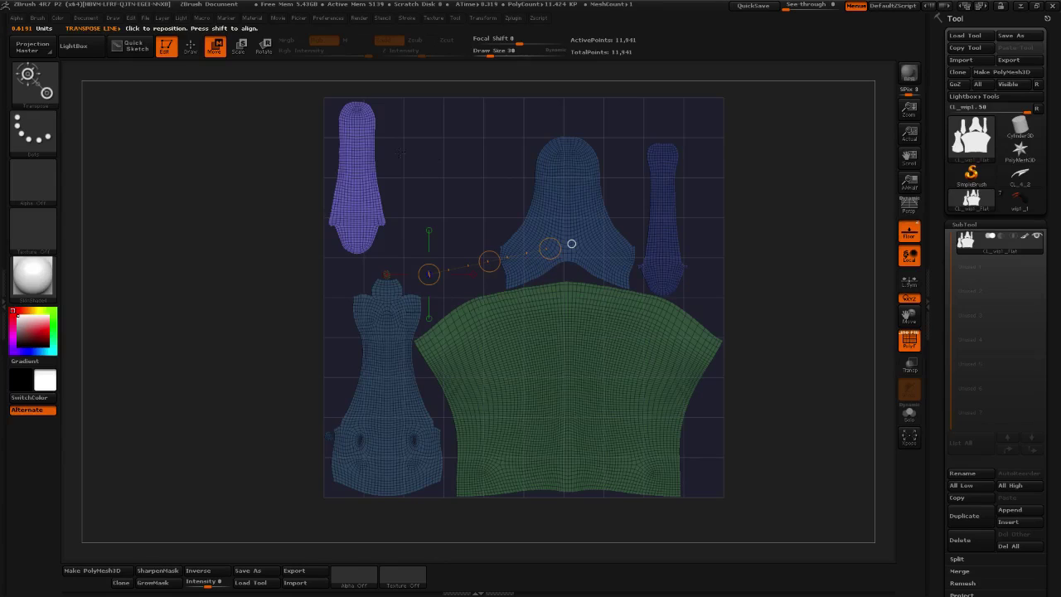
Move the narrow blue mouth island beside the purple one and rotate it half a turn
left_click(663, 197, "ctrl+shift")
mouse_move(580, 236)
left_mouse_down()
mouse_move(636, 212)
mouse_move(379, 178)
mouse_move(390, 175)
left_mouse_up()
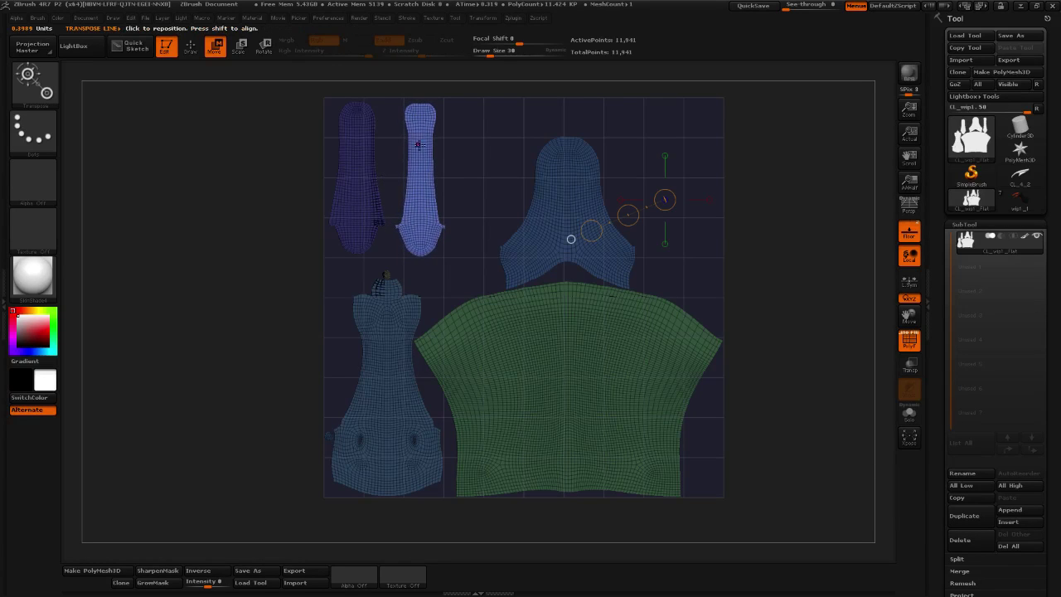
left_click(263, 47)
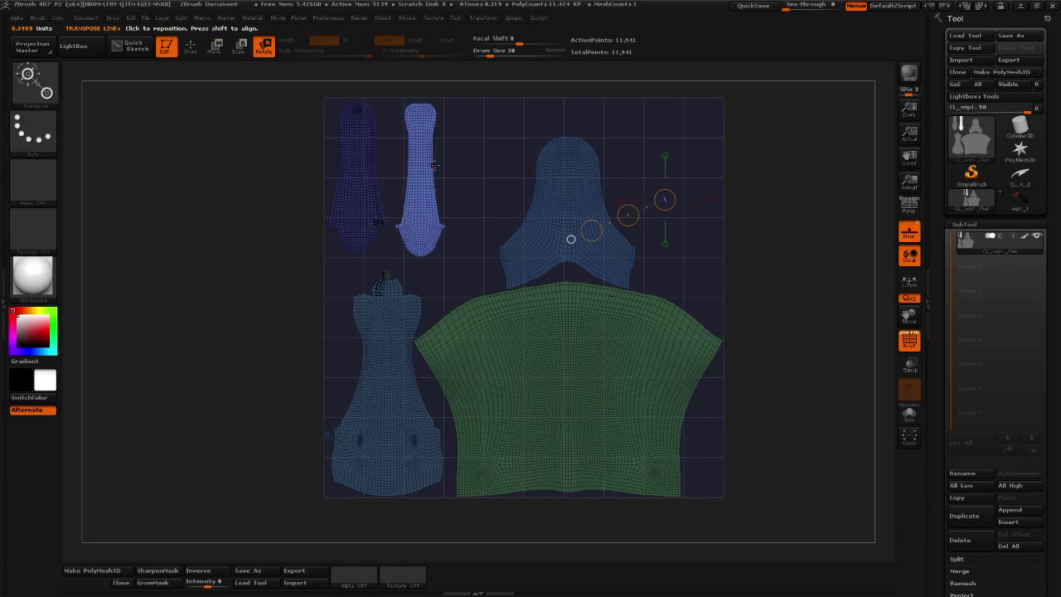
left_click_drag(422, 157, 373, 125)
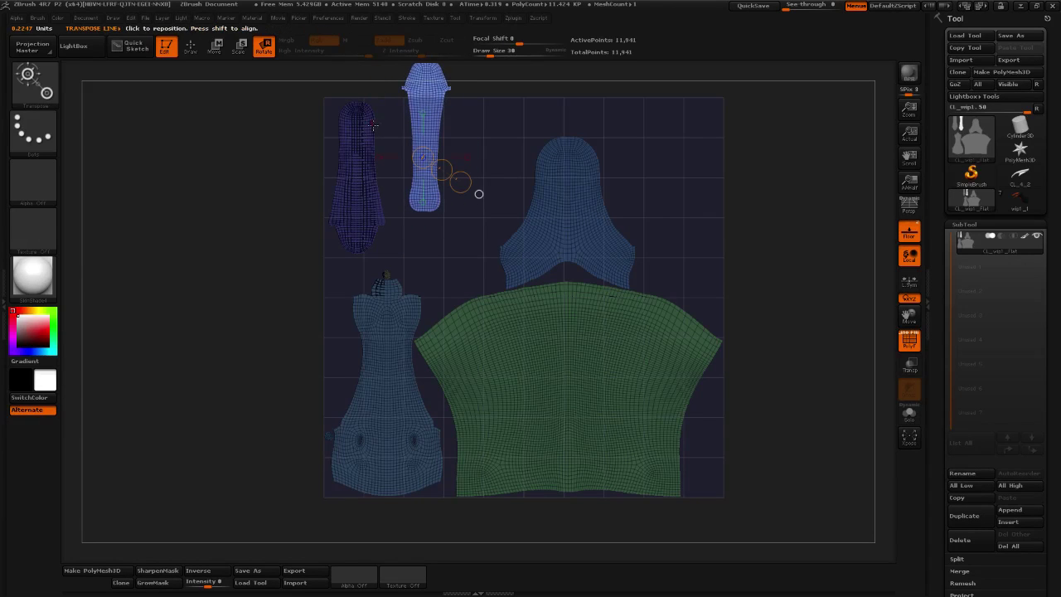
Move the rotated narrow island down inside the UV square, level with the purple island
left_click(216, 48)
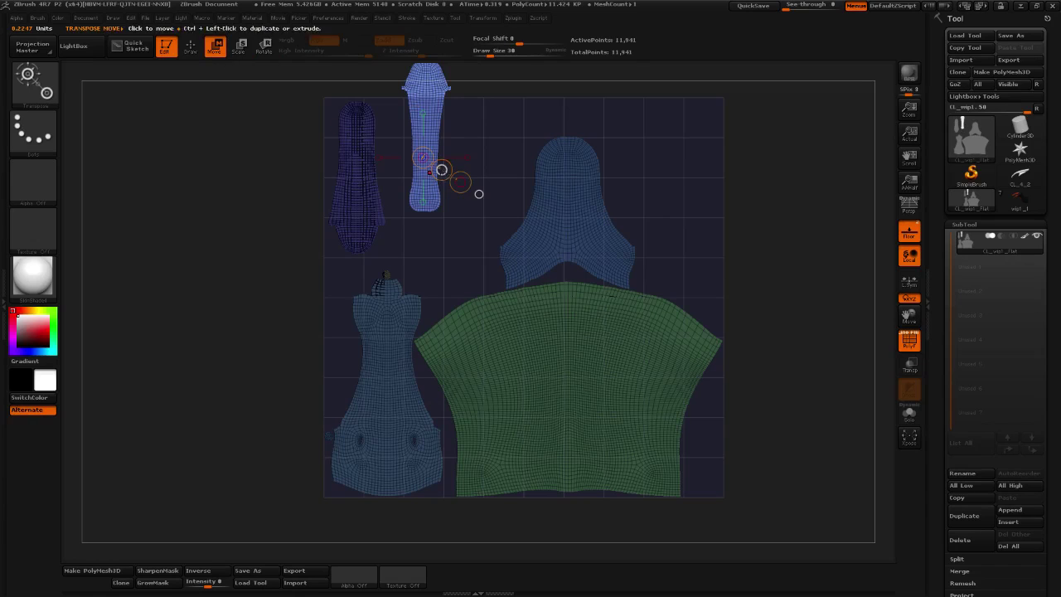
left_click_drag(442, 170, 422, 211)
left_click_drag(439, 169, 442, 176)
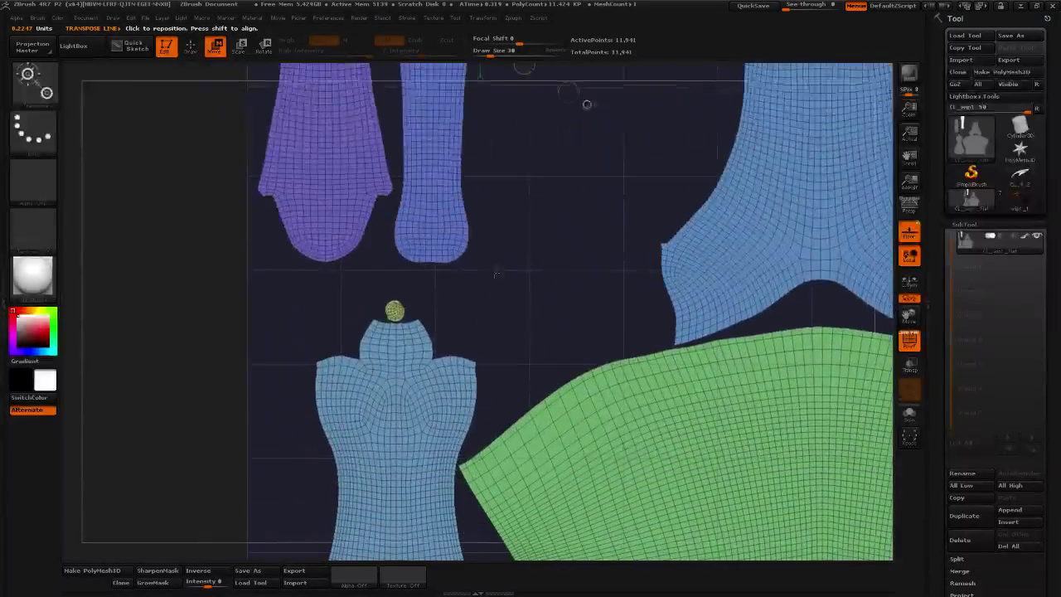
Move the two small eye socket islands into the gap between the purple mouth island and the upper head island
mouse_move(395, 310)
left_mouse_down("ctrl")
mouse_move(459, 287)
mouse_move(340, 319)
left_mouse_up("ctrl")
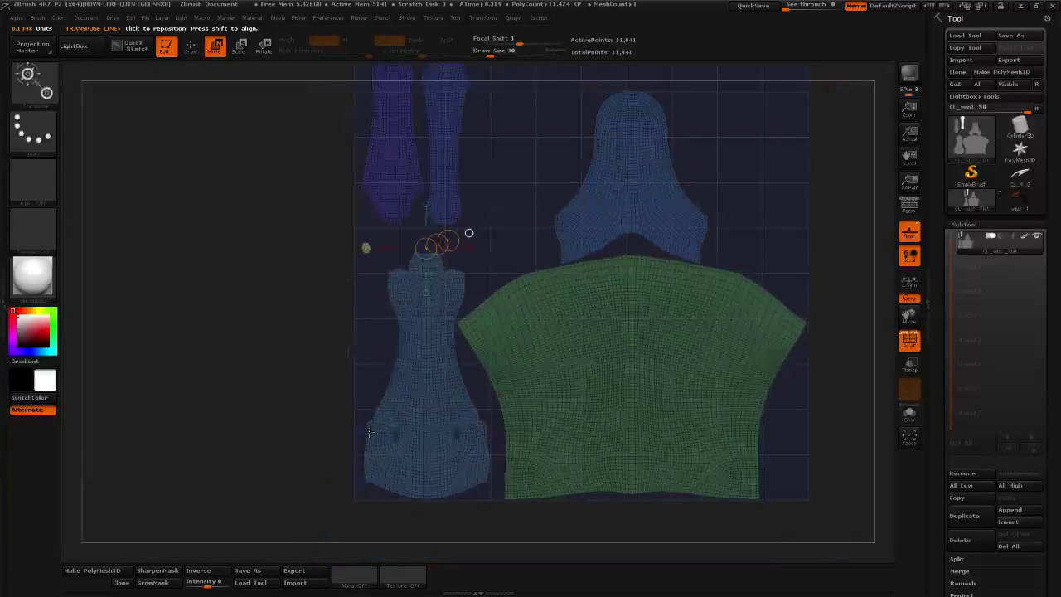
left_click_drag(370, 430, 365, 348)
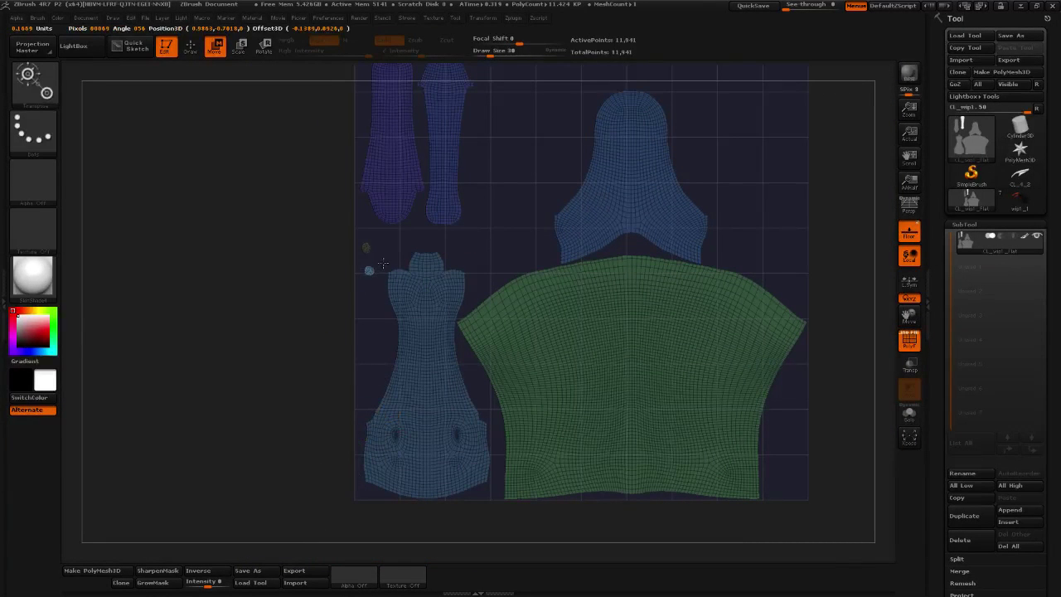
left_click_drag(383, 263, 379, 257)
Mask everything except the large green neck island and scale it down within the UV square
left_click_drag(452, 430, 566, 364, "ctrl")
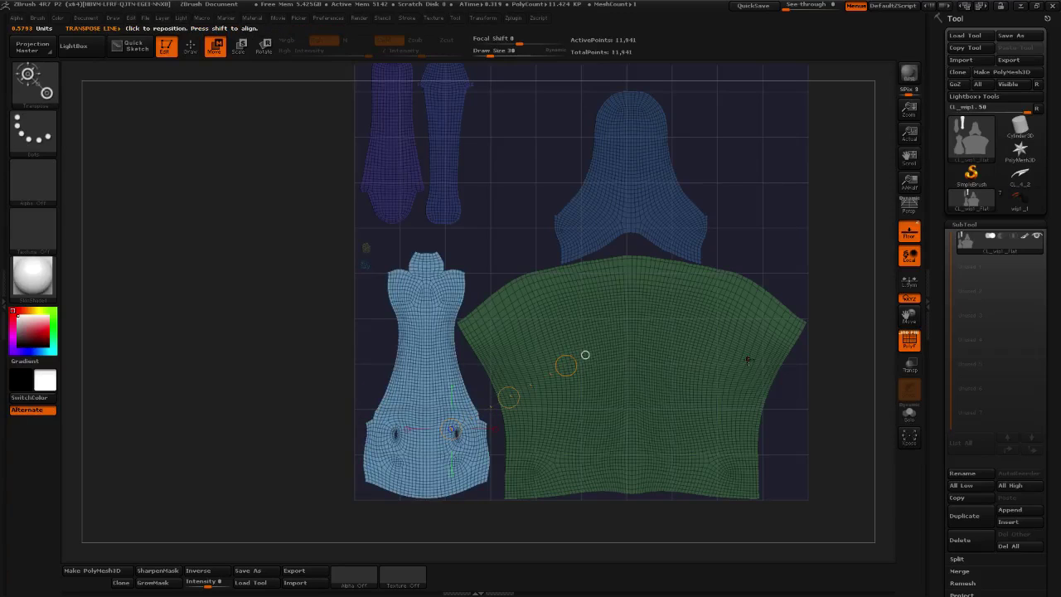
left_click_drag(808, 375, 739, 363, "alt")
mouse_move(612, 366)
left_mouse_down("ctrl")
mouse_move(682, 370)
mouse_move(738, 393)
mouse_move(404, 396)
mouse_move(361, 440)
mouse_move(408, 440)
left_mouse_up("ctrl")
left_click(239, 47)
key("w")
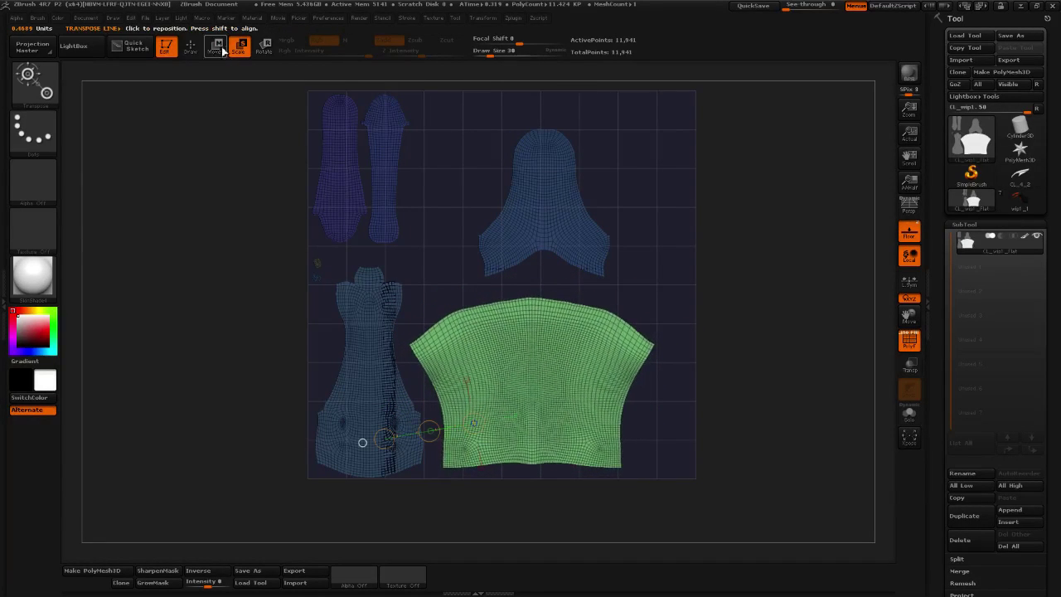
Move the green neck island into the lower right corner of the UV square and enlarge the head island with the eye holes
mouse_move(576, 346)
left_mouse_down()
mouse_move(716, 347)
mouse_move(669, 349)
mouse_move(704, 354)
left_mouse_up()
left_click(383, 394, "ctrl")
key("e")
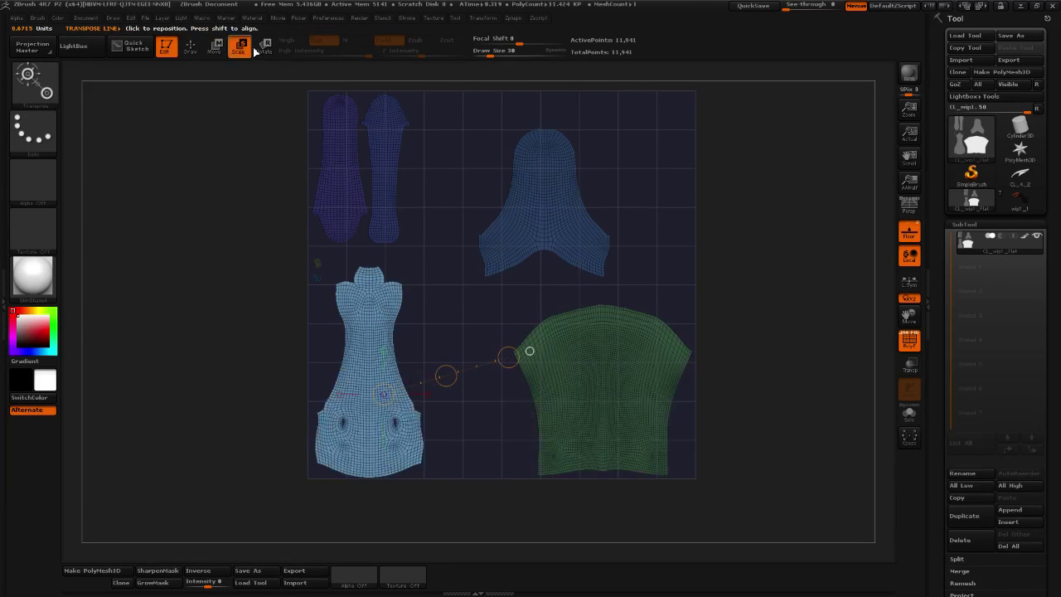
mouse_move(376, 446)
left_mouse_down()
mouse_move(446, 275)
mouse_move(474, 368)
left_mouse_up()
left_click(214, 47)
Mask everything except the blue lower jaw island, then enlarge it and fit it into the UV square's upper right corner
left_click_drag(543, 234, 525, 300, "ctrl")
left_click(240, 48)
key("w")
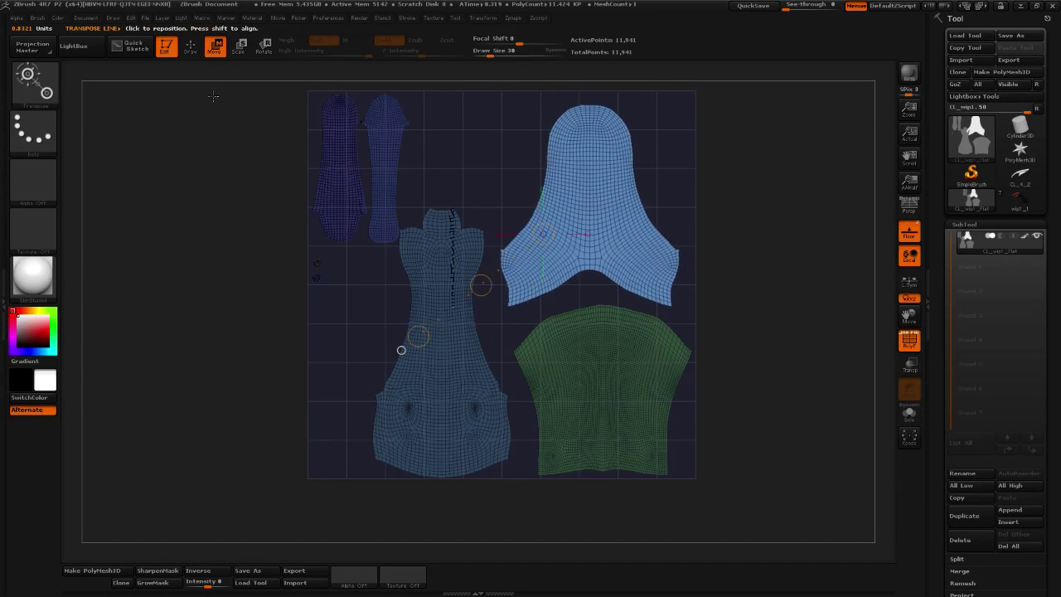
left_click(239, 47)
left_click_drag(401, 350, 483, 358)
Isolate the head island with a mask and nudge it slightly right in the UV square
left_click(444, 388, "ctrl")
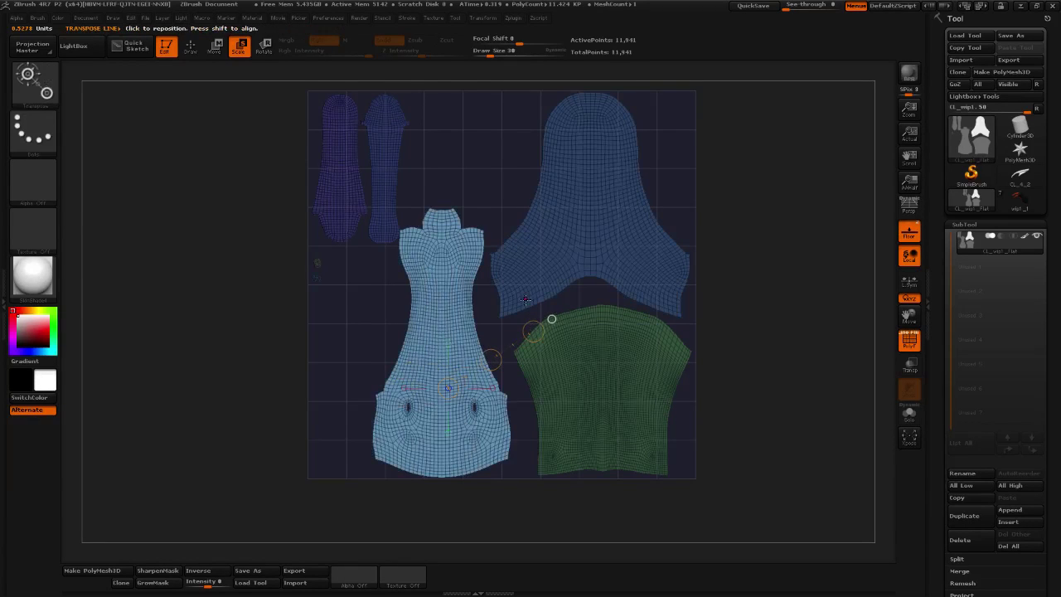
left_click(216, 48)
left_click_drag(491, 358, 491, 359)
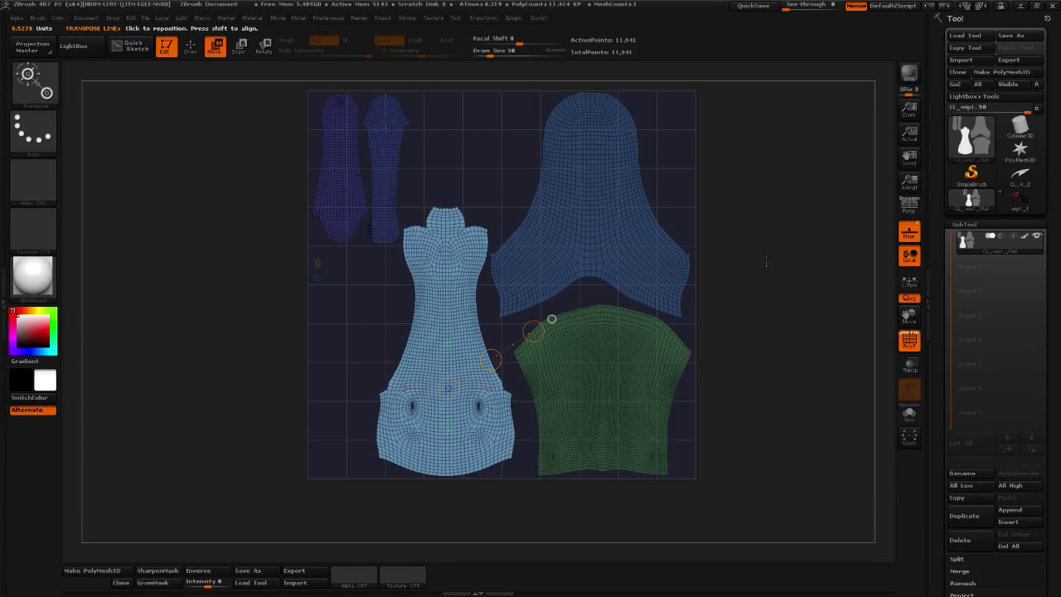
Mask everything except the green neck island, scale it up slightly and shift it up and left beneath the jaw island
left_click_drag(766, 262, 754, 336, "ctrl")
left_click(611, 367, "ctrl+shift")
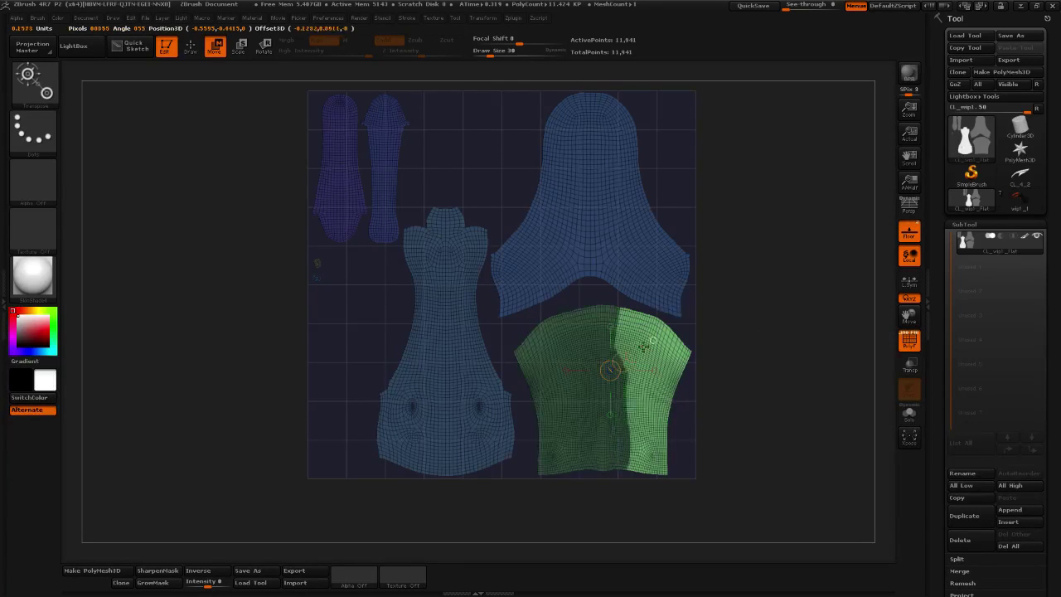
key("e")
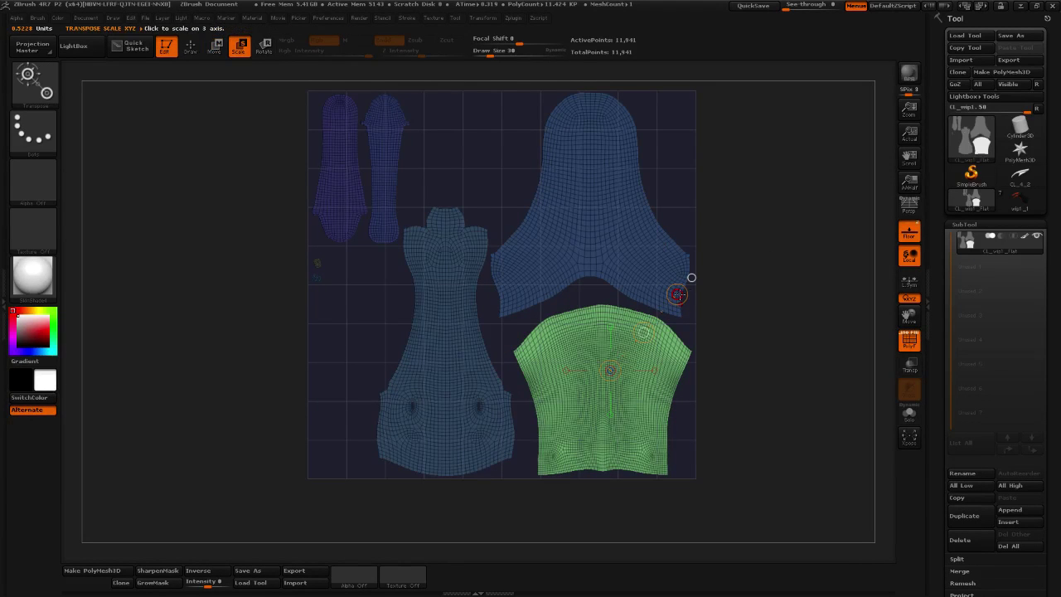
left_click_drag(679, 295, 680, 293)
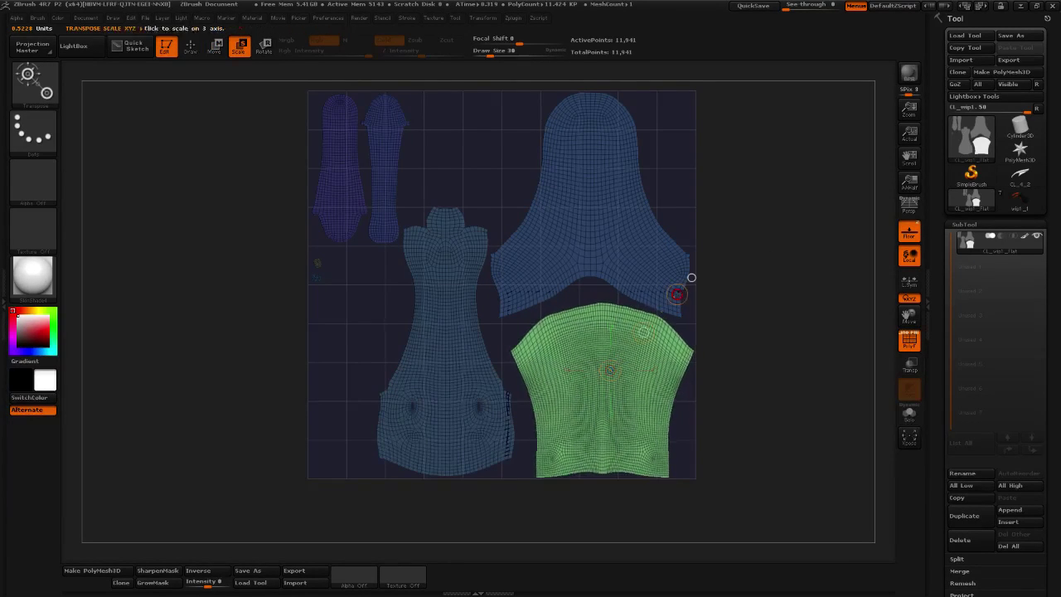
left_click(217, 49)
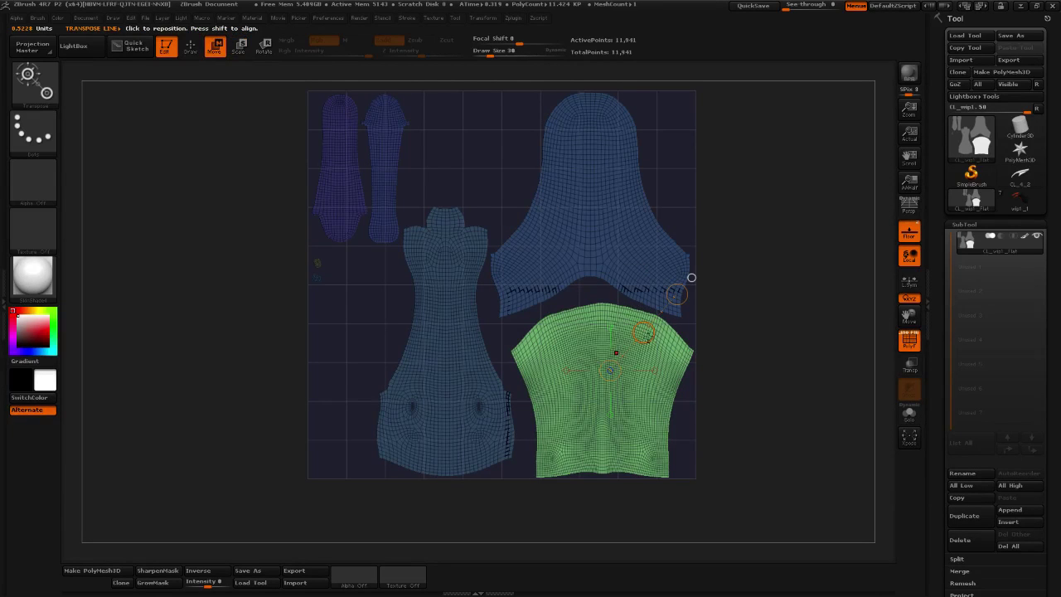
left_click_drag(646, 333, 635, 327)
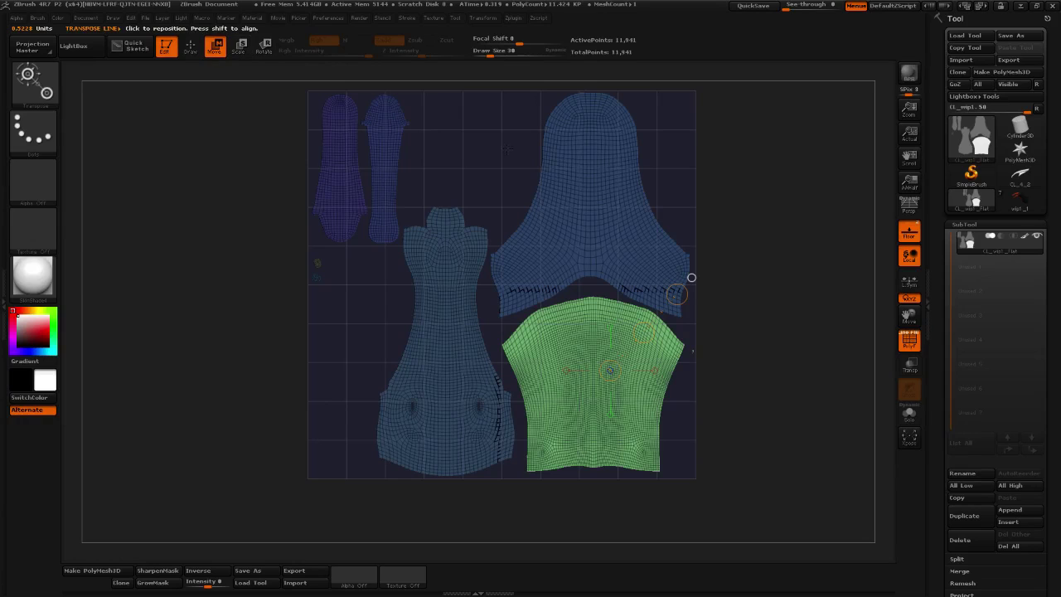
Stretch the neck island slightly wider and taller to fill the lower right area, and clear the mask
left_click_drag(556, 390, 705, 392, "shift")
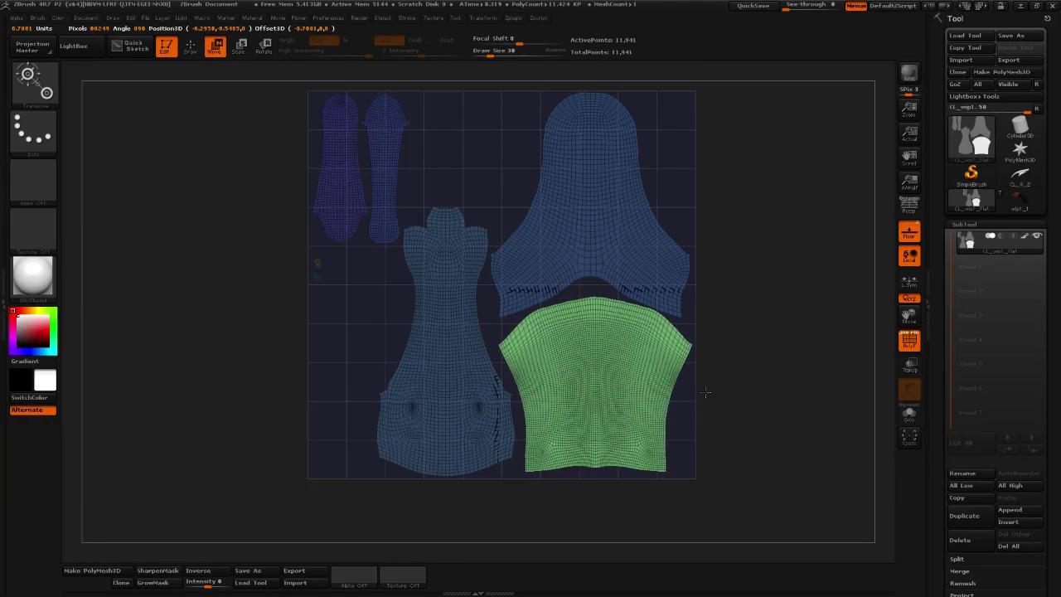
left_click_drag(599, 319, 599, 373)
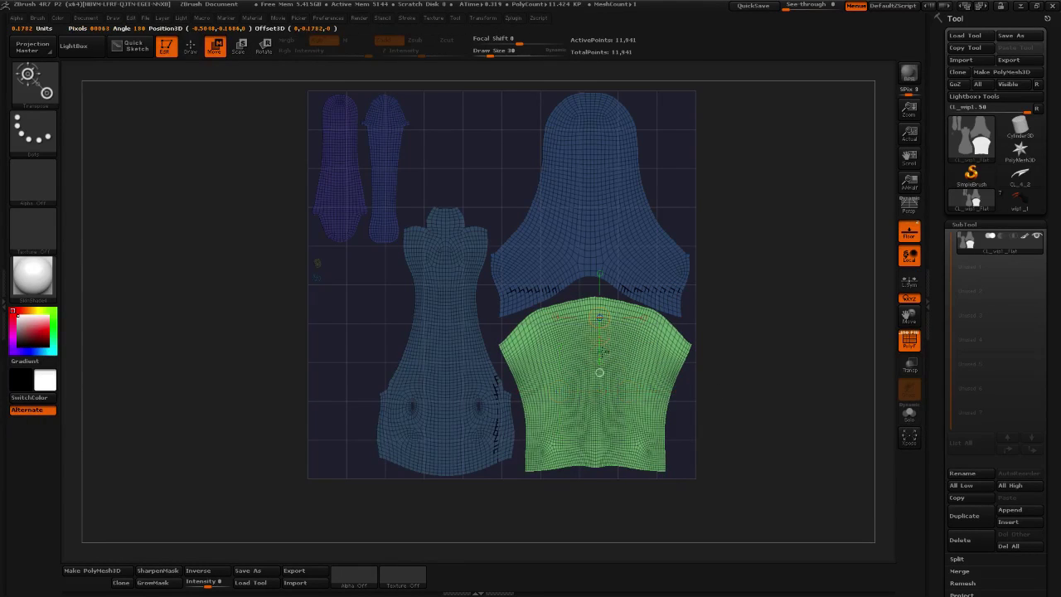
left_click_drag(598, 467, 598, 472)
scroll(599, 488, "up", 4)
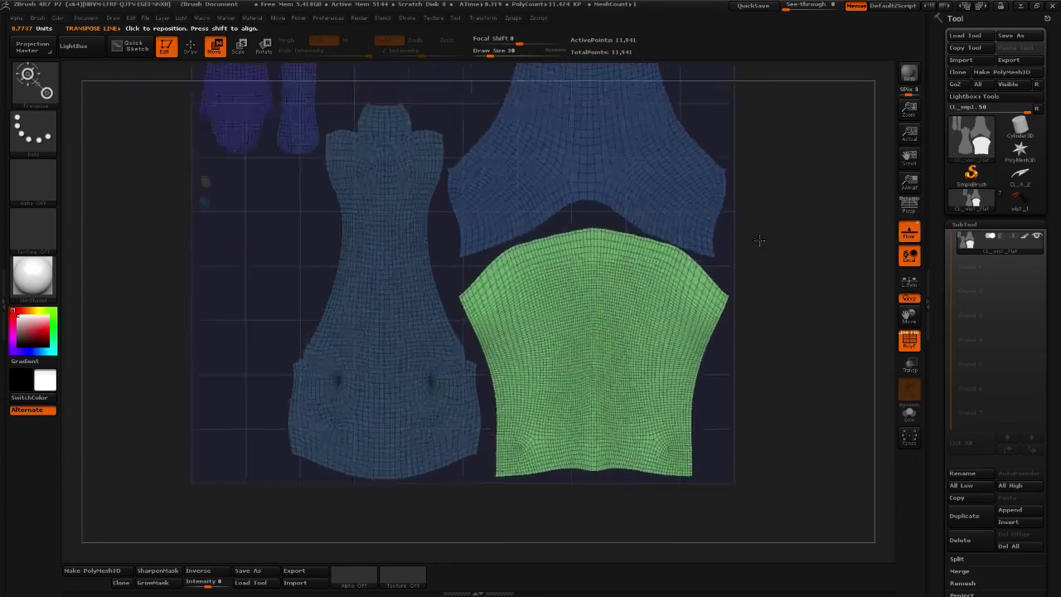
scroll(599, 489, "down", 2)
left_click(190, 45)
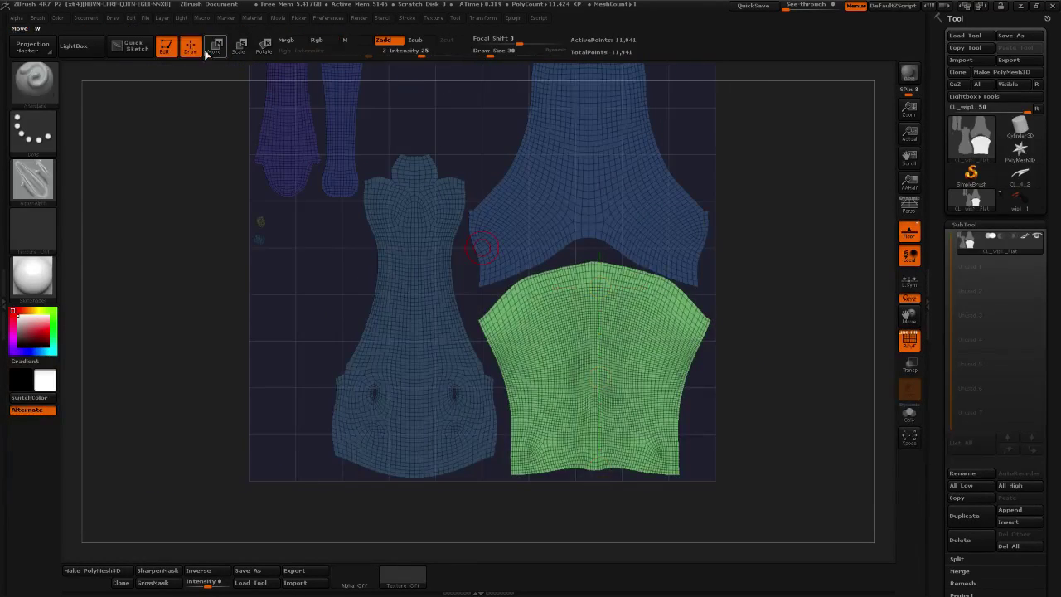
left_click(774, 161, "ctrl")
Unflatten the clone with UV Master, copy its UVs and paste them onto the original wip1_1 tool
left_click(512, 18)
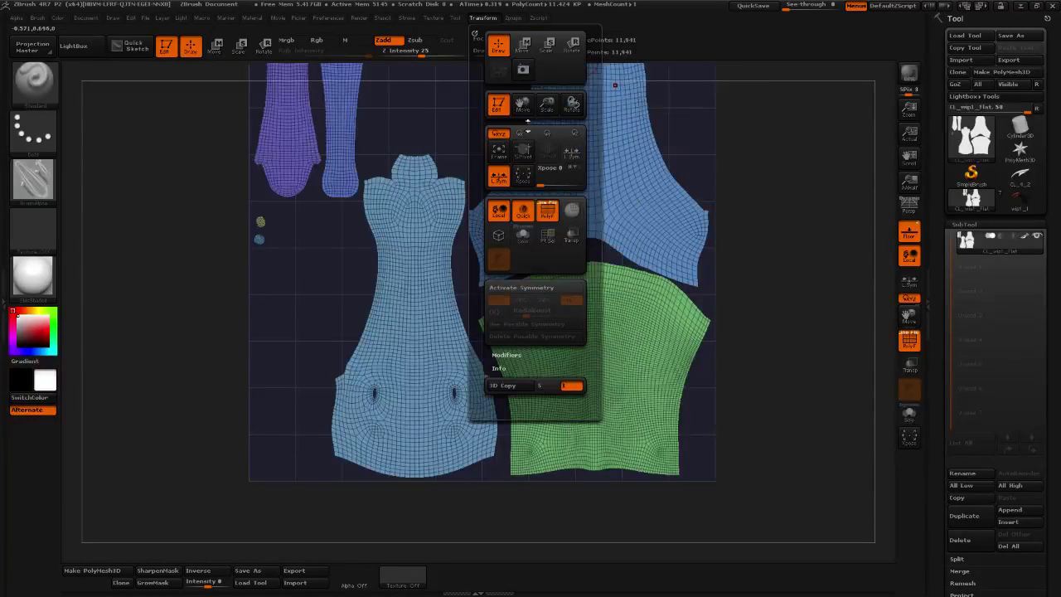
left_click(590, 408)
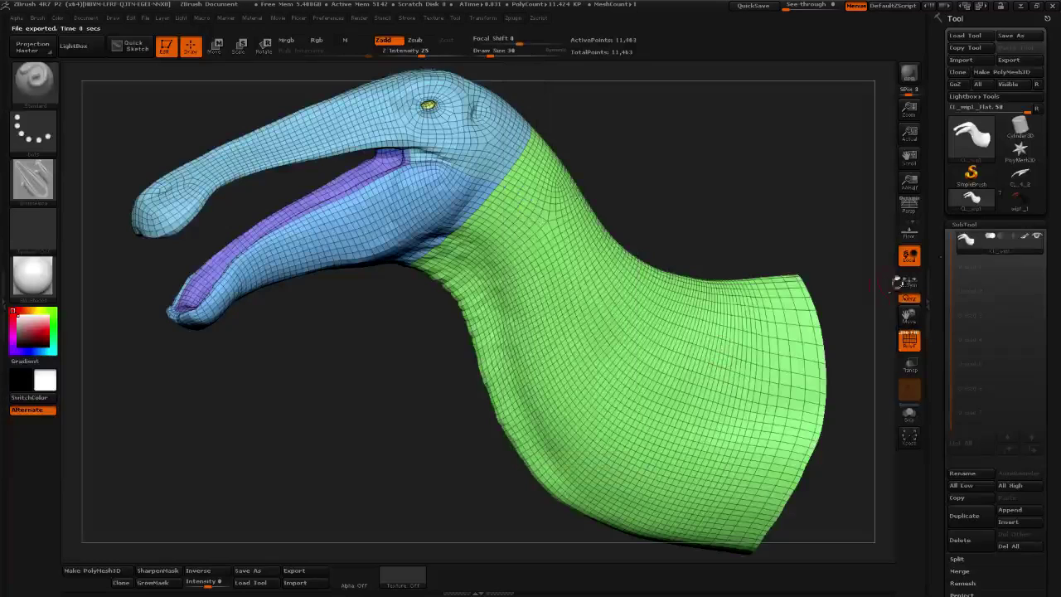
left_click(1019, 199)
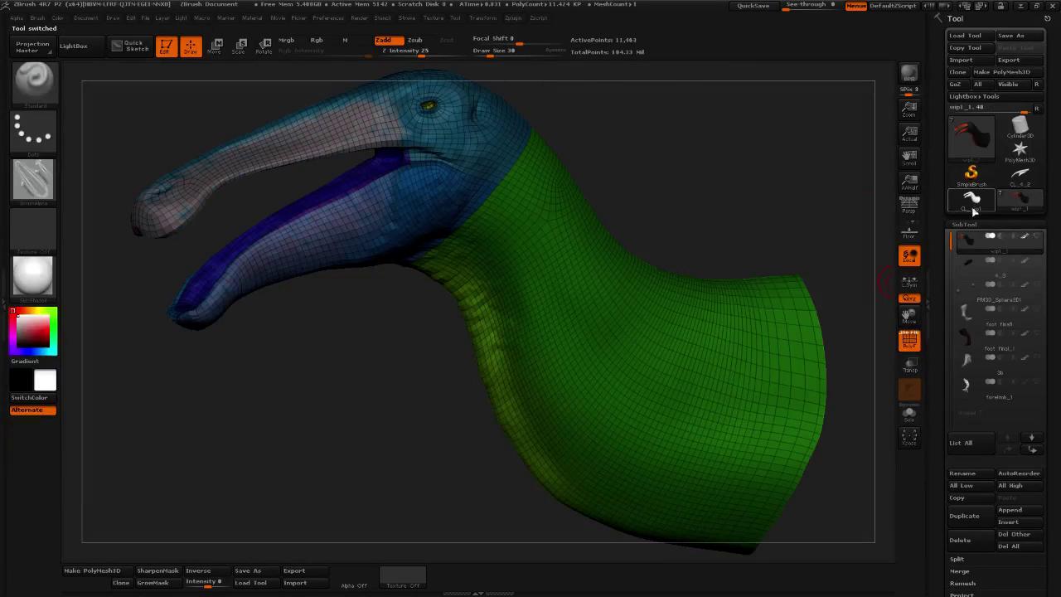
left_click(512, 18)
left_click(594, 397)
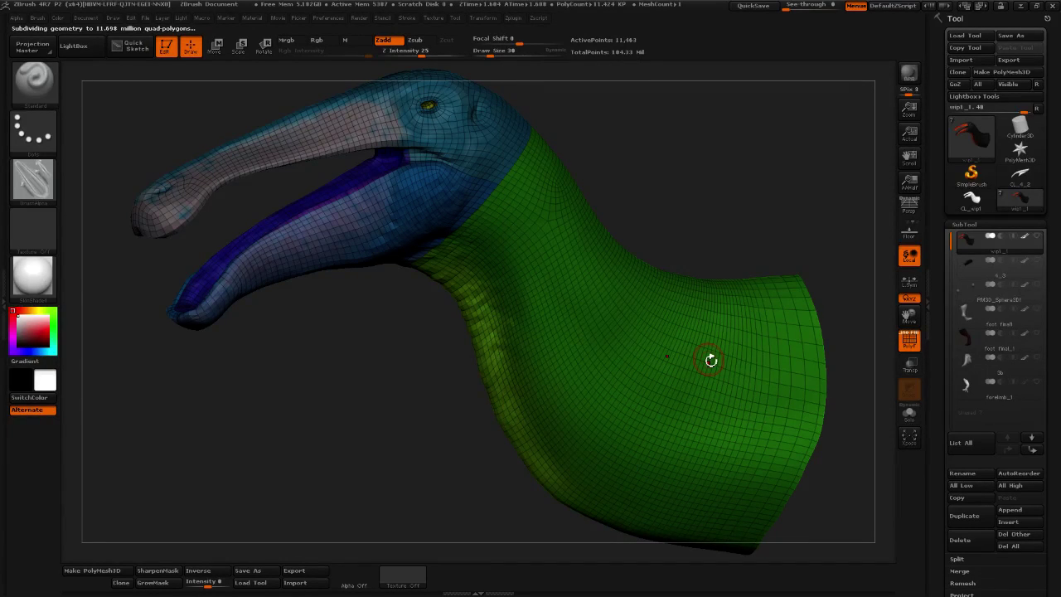
Raise the creature's mesh to its highest subdivision level and turn off the polyframe display
left_click_drag(733, 161, 700, 157)
left_click_drag(808, 309, 800, 314)
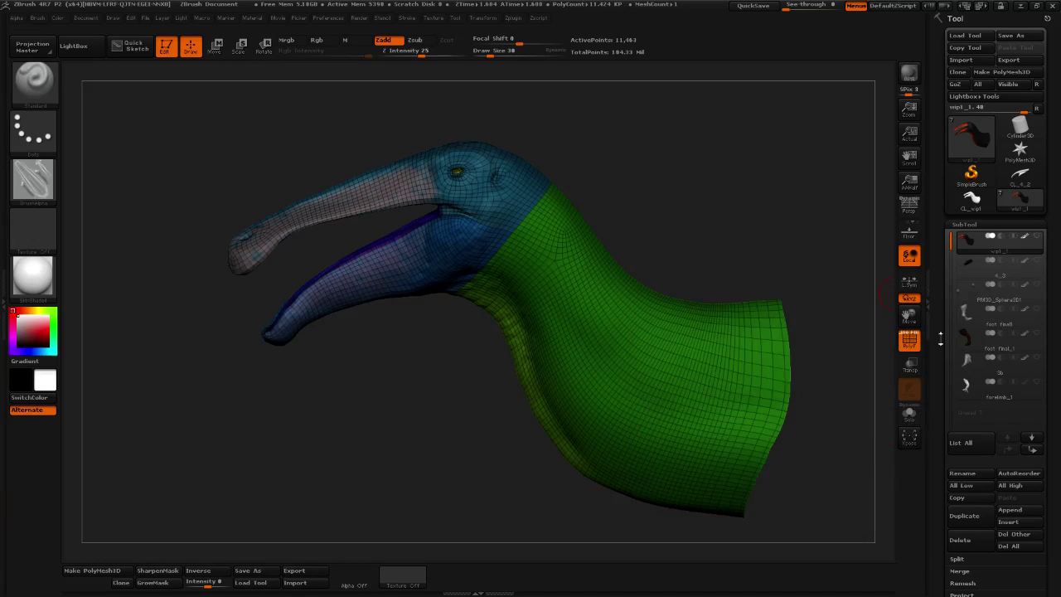
scroll(978, 348, "down", 10)
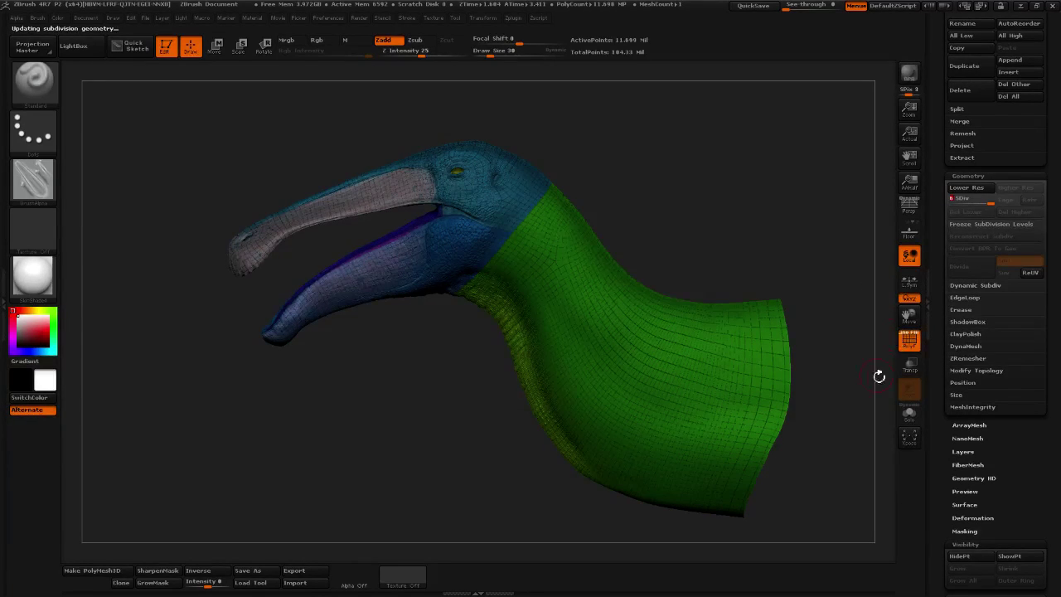
left_click(910, 339)
Set the mesh's UV map size to 8192
scroll(940, 305, "down", 3)
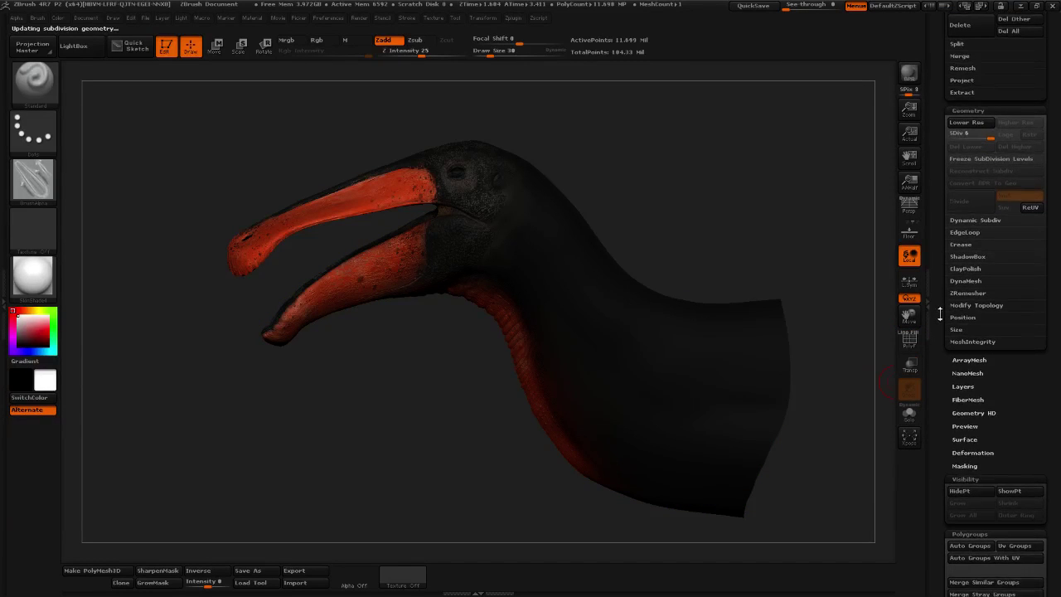
scroll(940, 305, "down", 10)
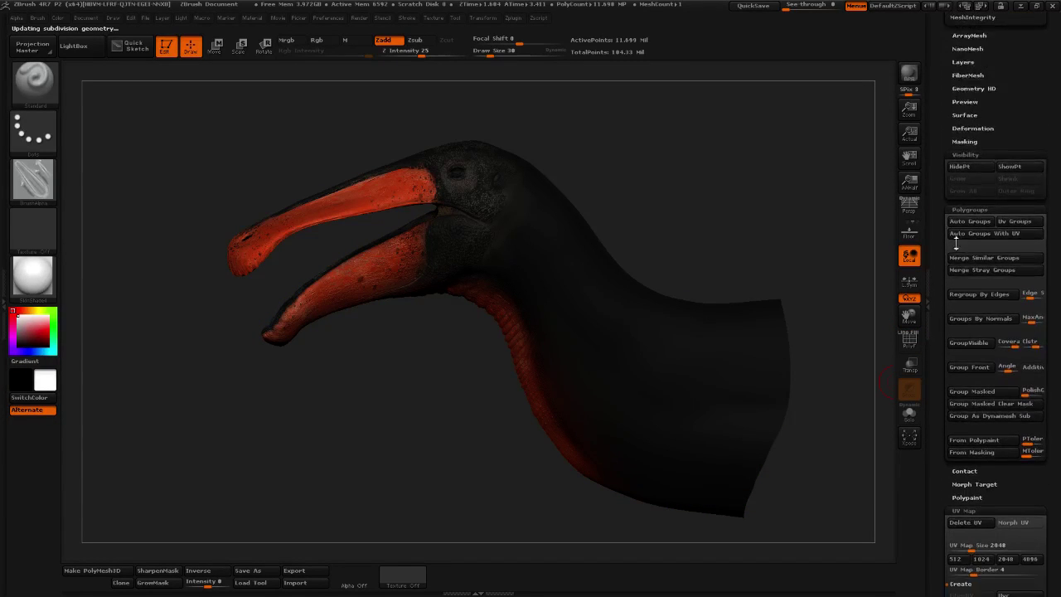
scroll(961, 217, "down", 3)
left_click_drag(1007, 246, 1040, 245)
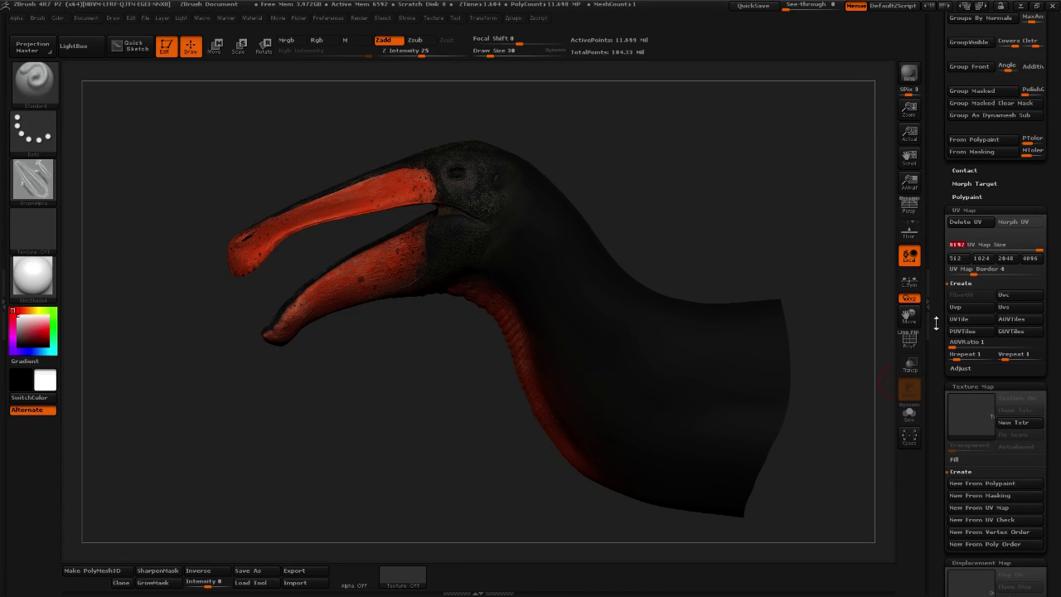
Create a new texture map from the creature's polypaint and clone it to the texture palette
scroll(935, 336, "down", 1)
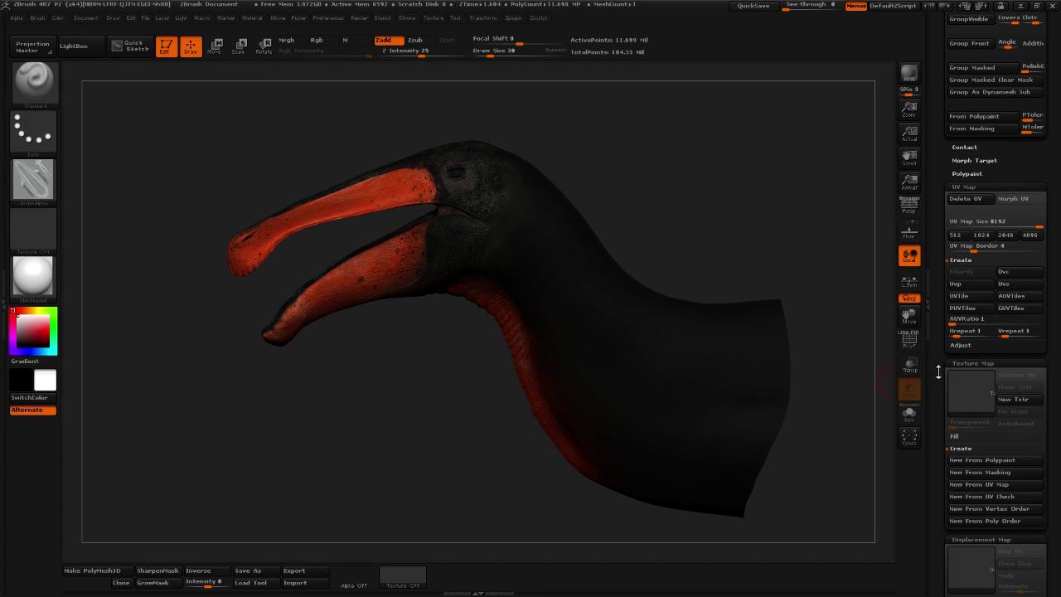
scroll(943, 347, "down", 3)
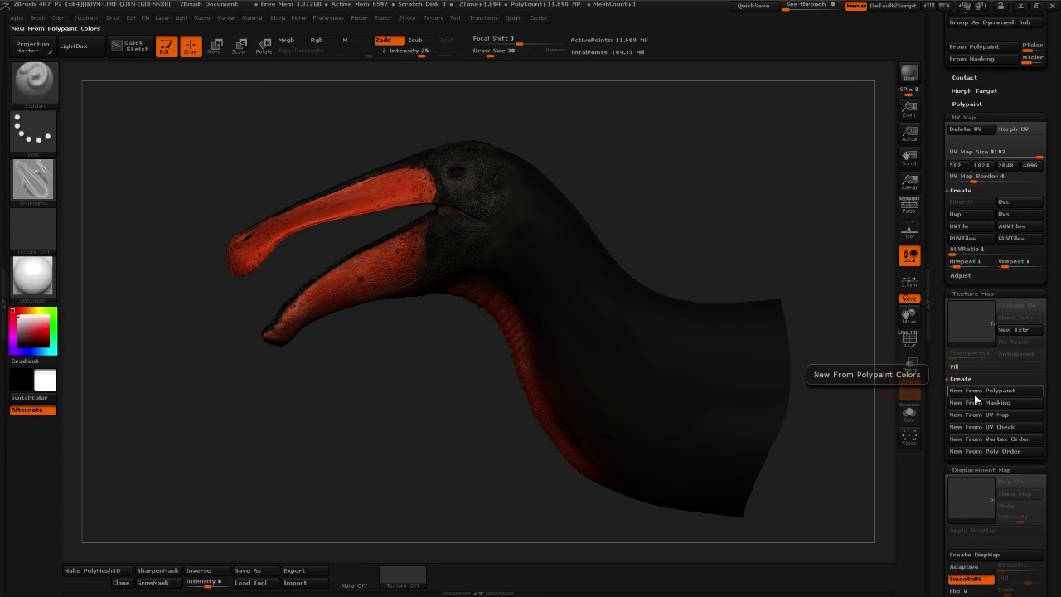
left_click(981, 391)
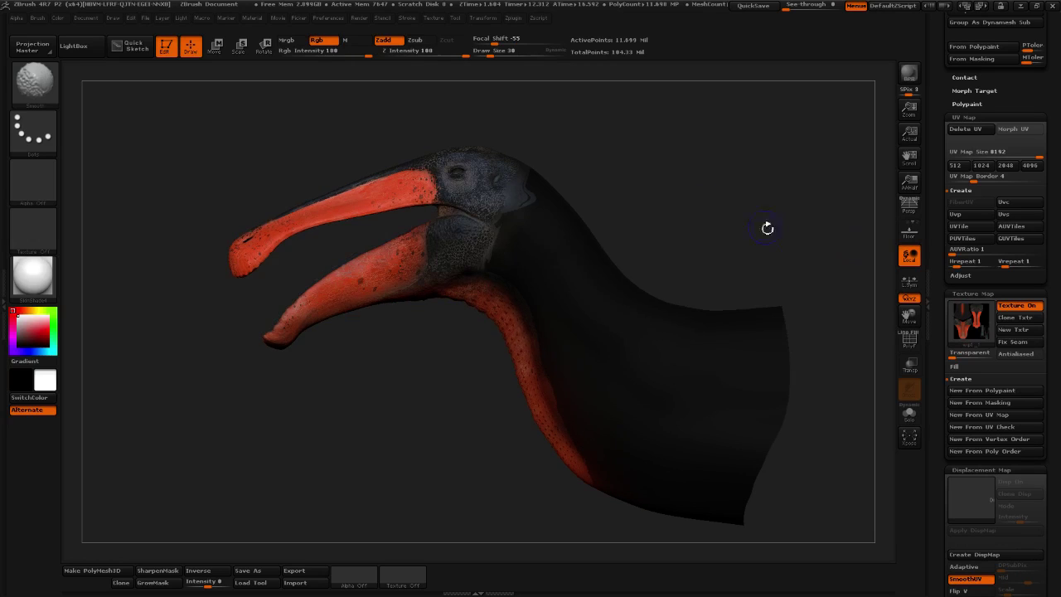
left_click(1018, 317)
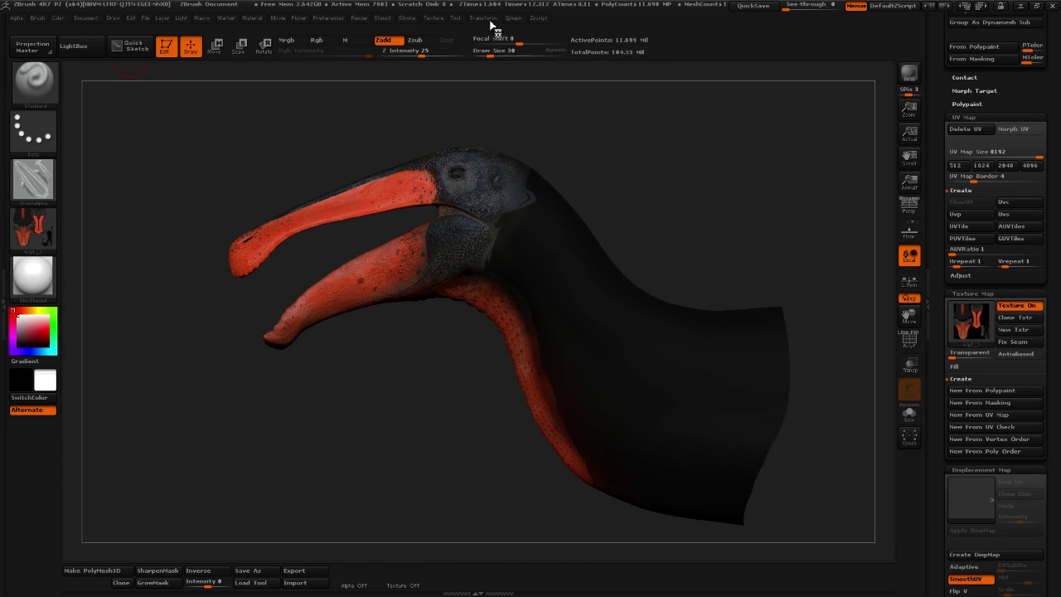
Flip the cloned polypaint texture vertically
left_click(433, 17)
left_click(477, 274)
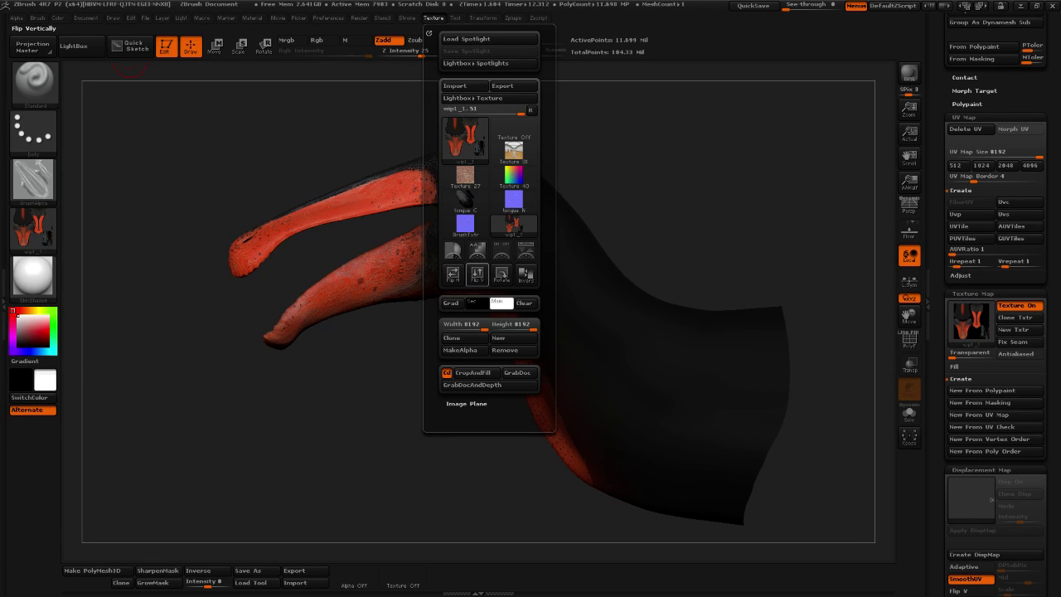
left_click(477, 274)
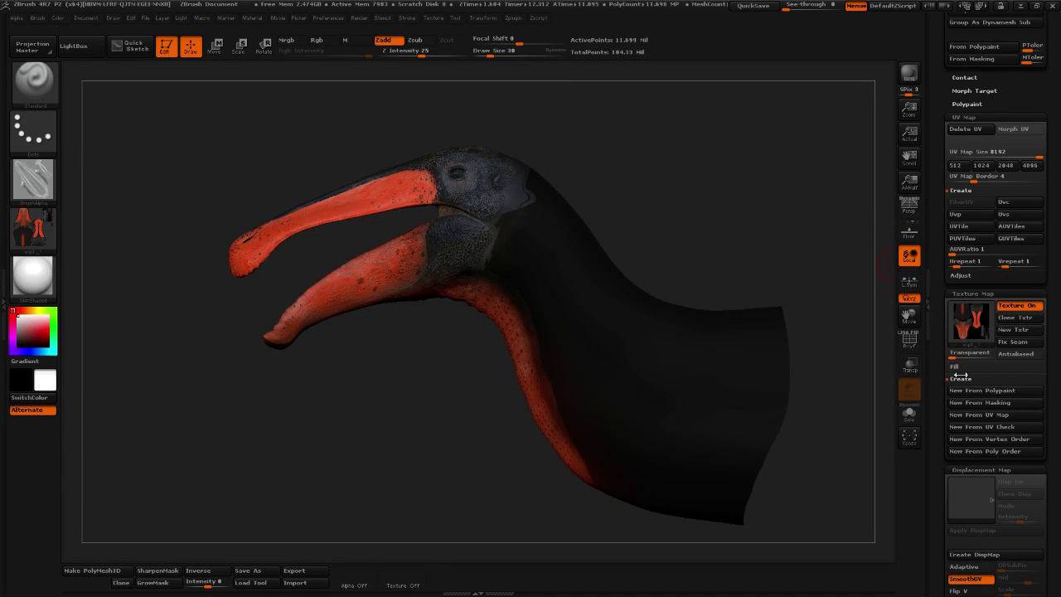
Lower the mesh to subdivision level 1 and generate its displacement map
left_click_drag(941, 153, 943, 309)
left_click_drag(960, 256, 941, 262)
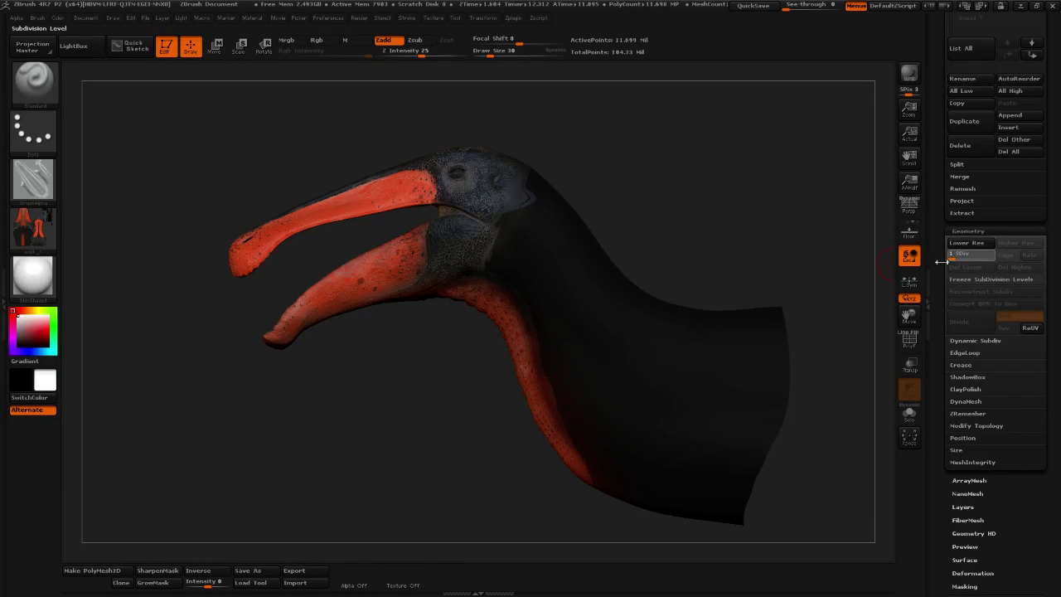
left_click_drag(941, 314, 930, 109)
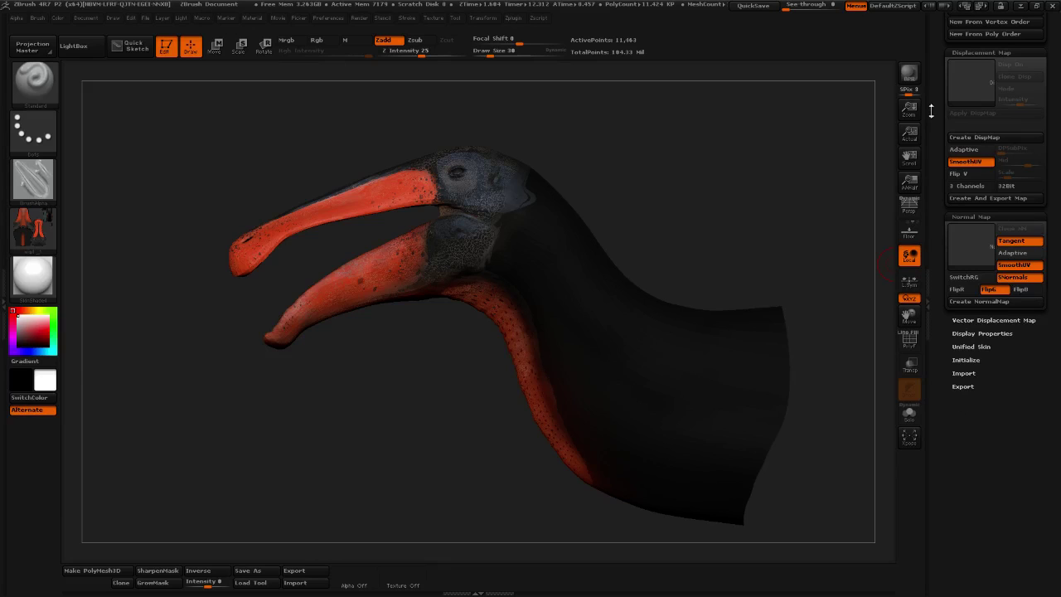
left_click(975, 138)
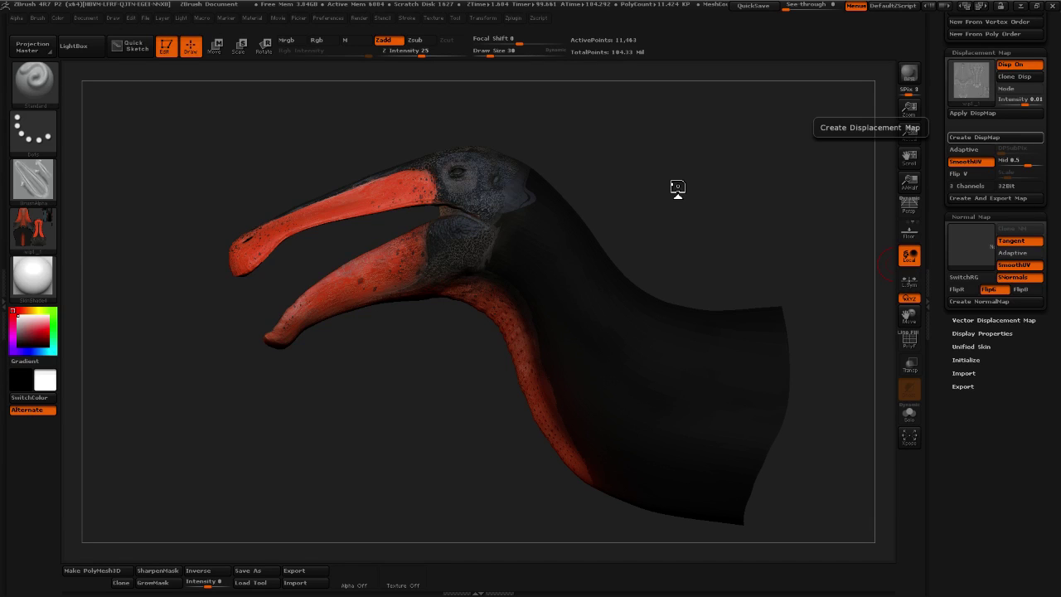
Clone the displacement map to the alpha palette and export it flipped vertically
left_click(1014, 76)
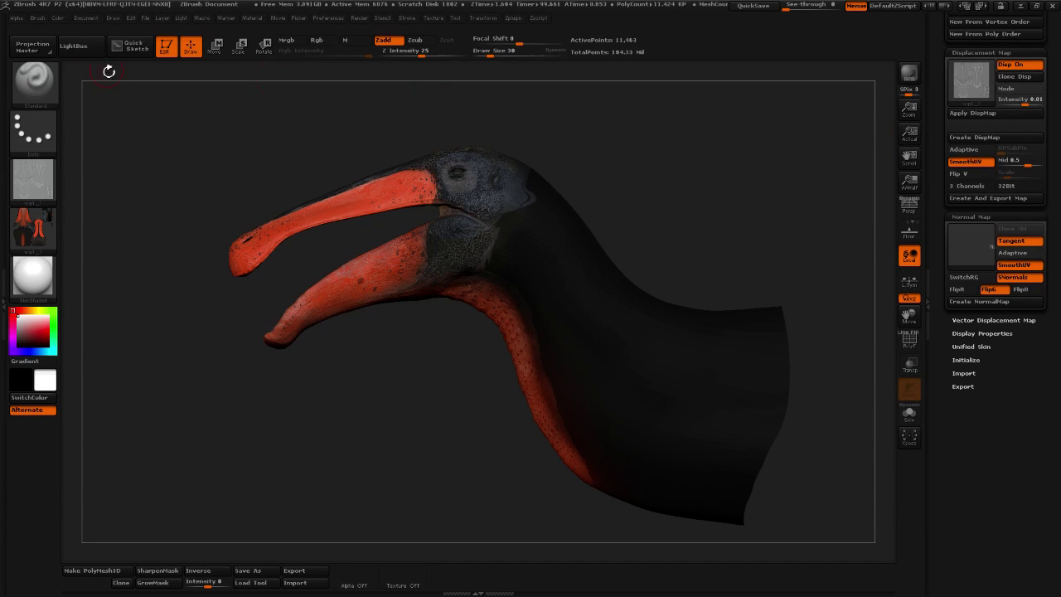
left_click(15, 17)
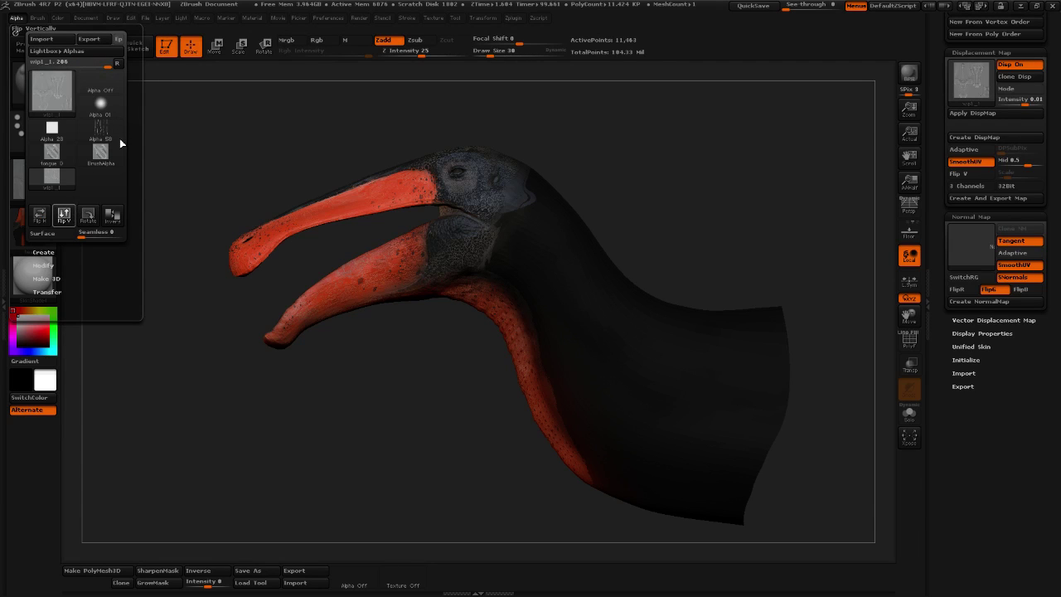
left_click(94, 39)
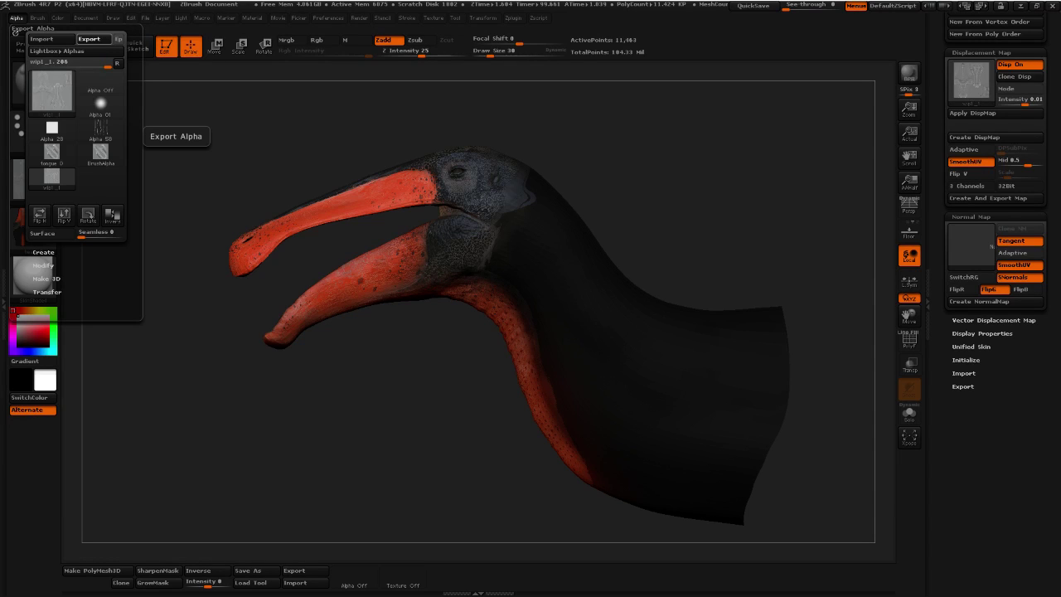
Generate a tangent-space normal map for the creature's head mesh
left_click(1004, 303)
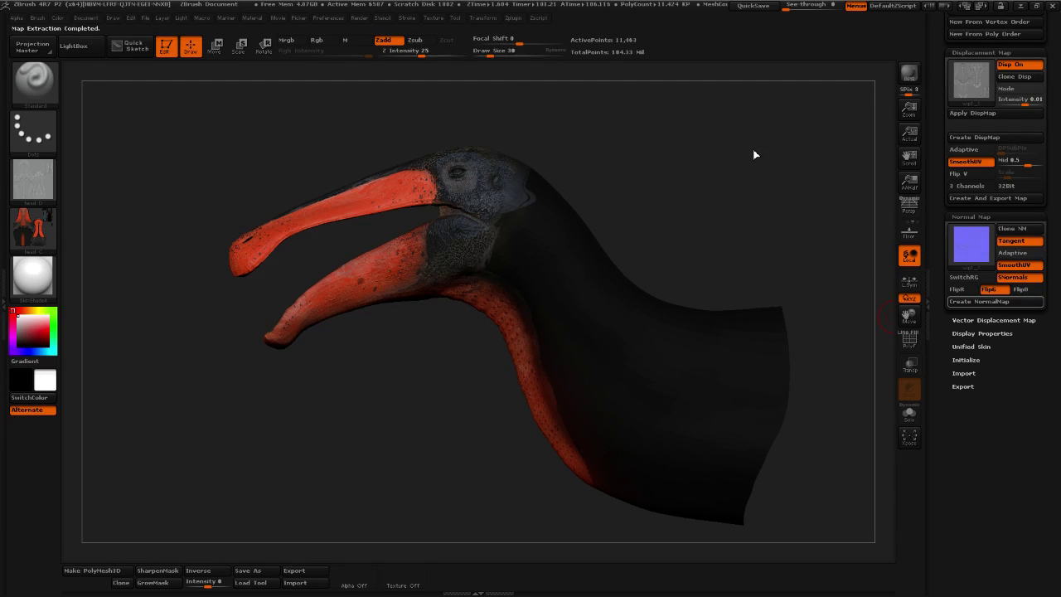
Clone the head's normal map to the texture palette and export it as head N
left_click(1022, 230)
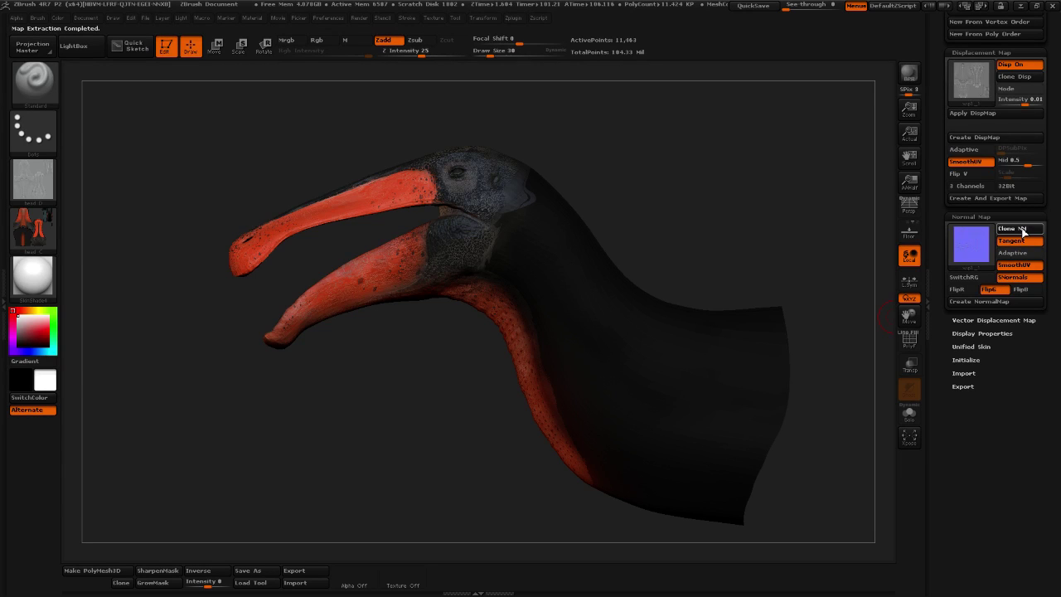
left_click(33, 228)
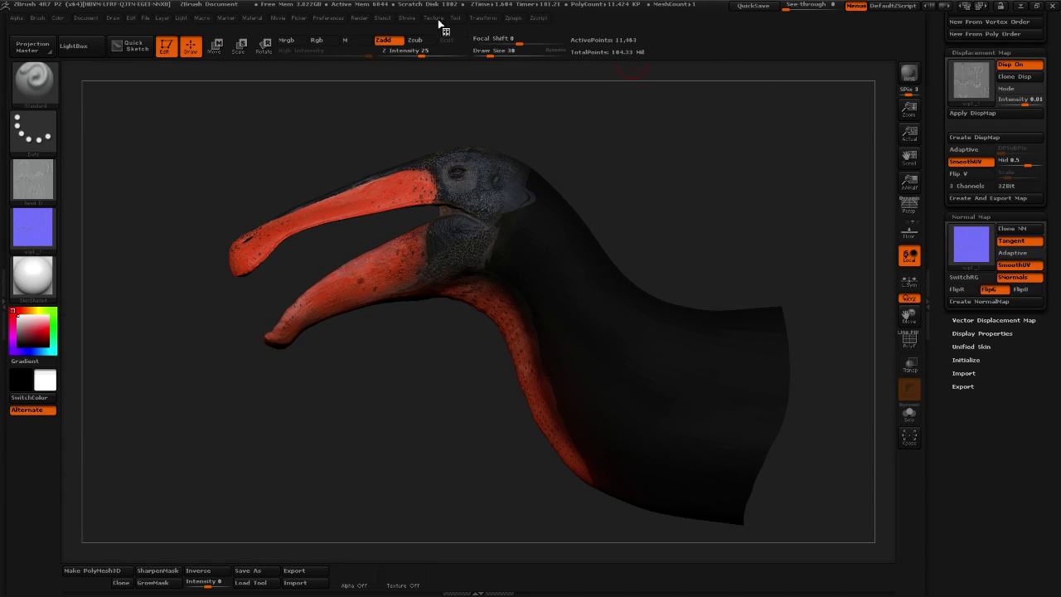
left_click(434, 18)
left_click(474, 304)
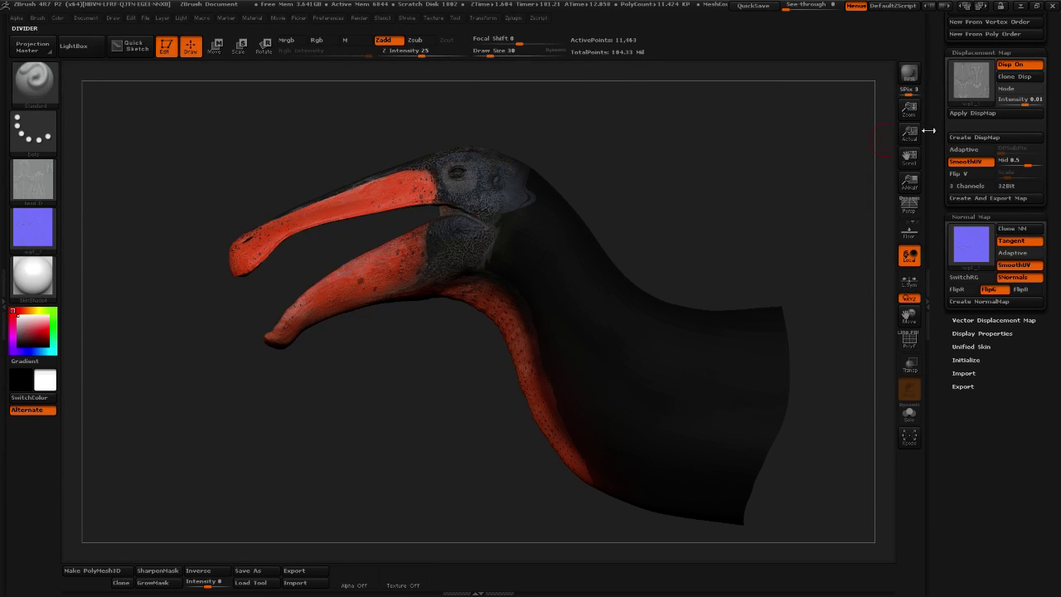
Clear the normal map and the displacement map from the head mesh
left_click_drag(936, 116, 932, 252)
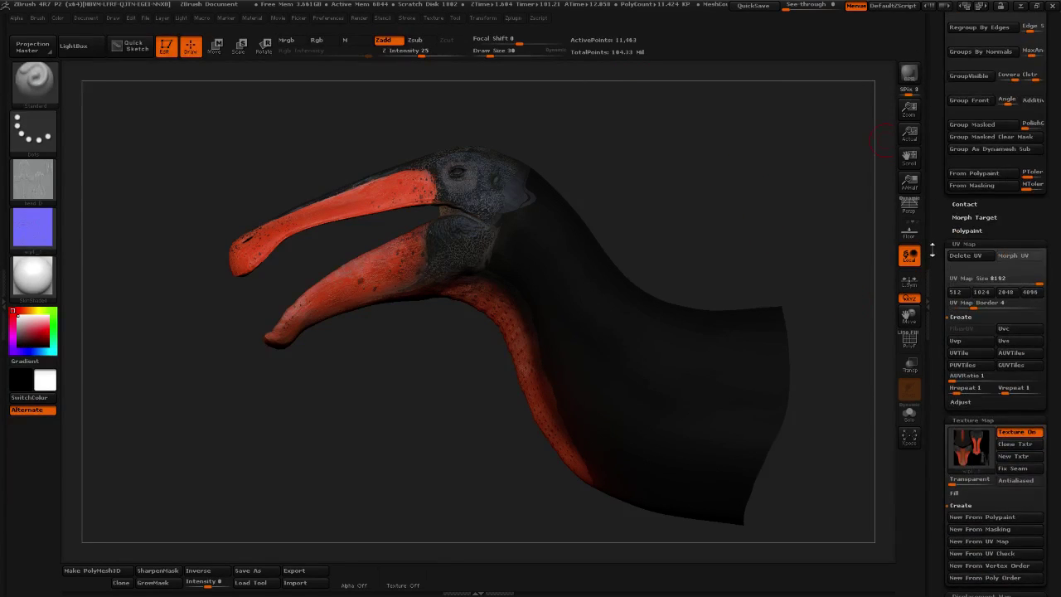
left_click_drag(936, 133, 930, 350)
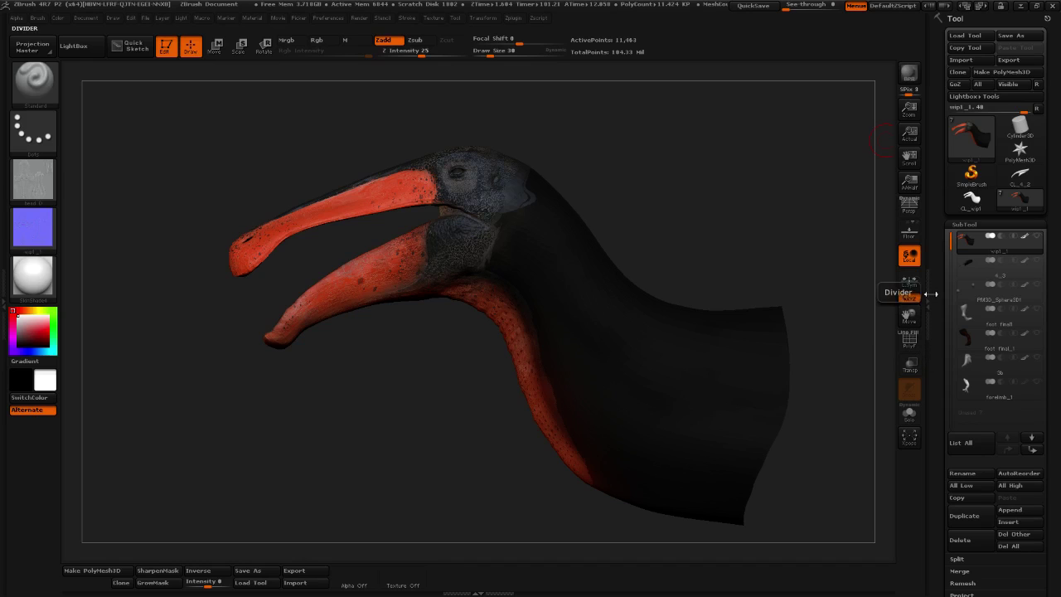
left_click_drag(933, 319, 947, 89)
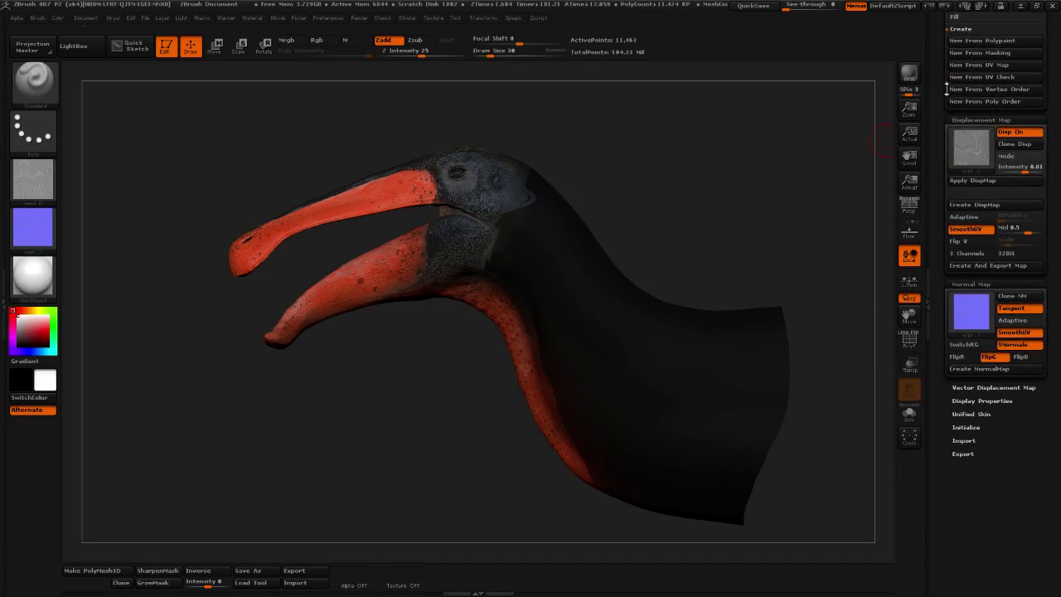
left_click_drag(942, 138, 939, 168)
left_click(971, 348)
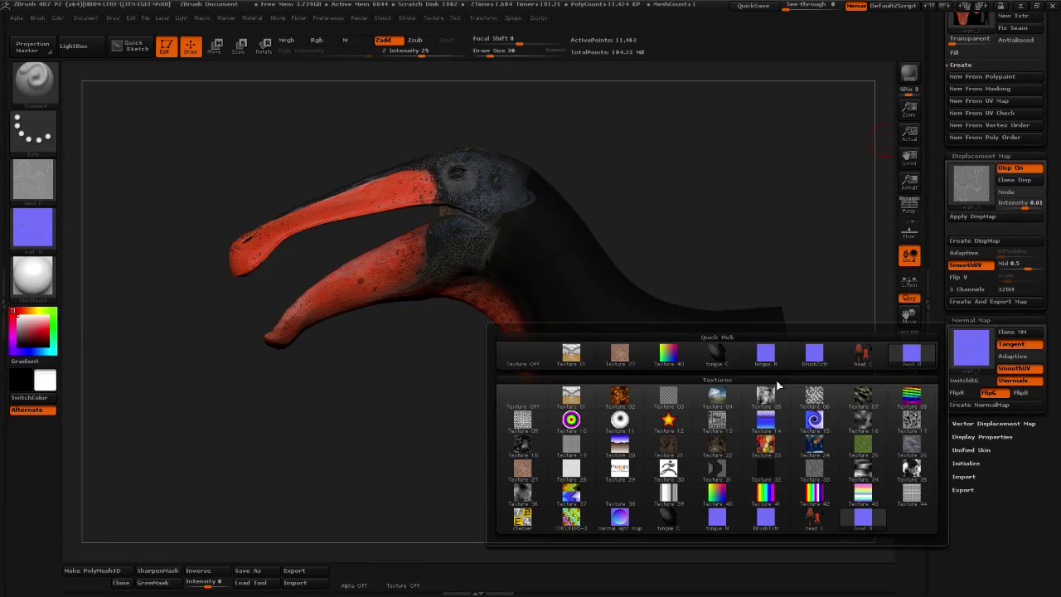
left_click(522, 374)
left_click(972, 348)
left_click(527, 358)
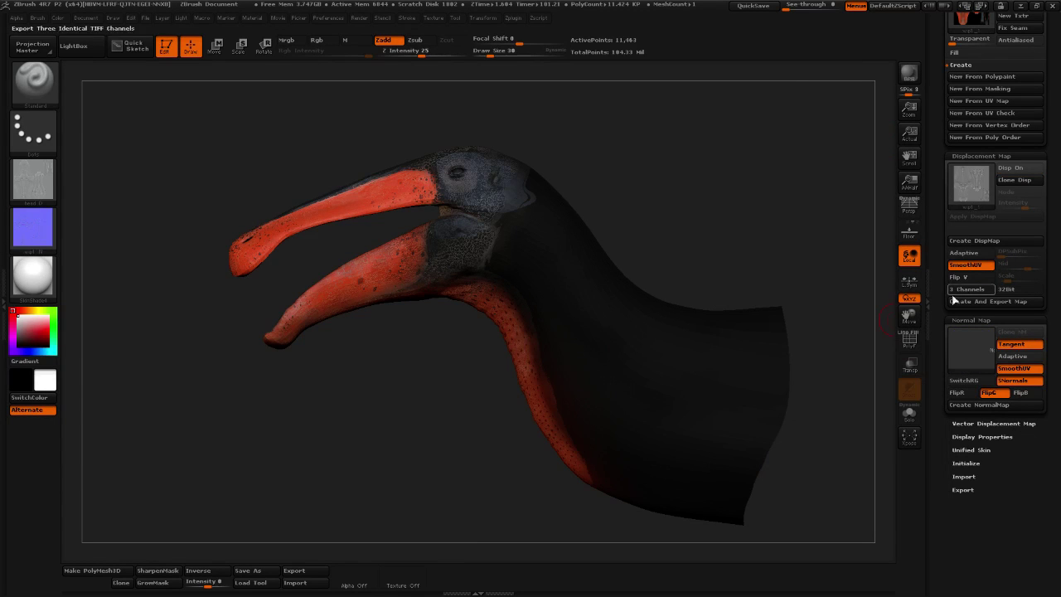
left_click(970, 196)
left_click(38, 234)
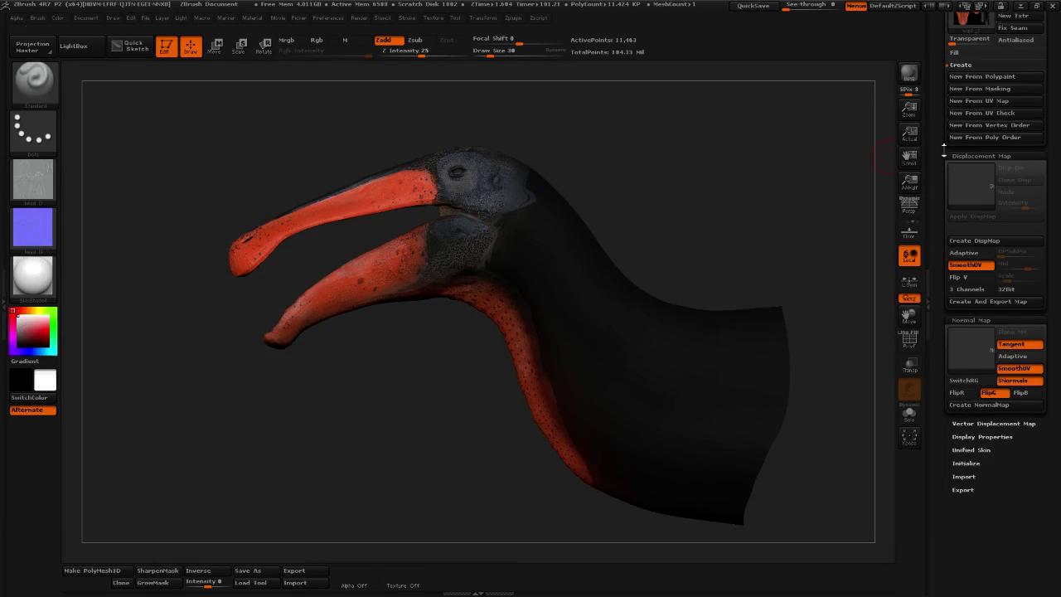
Turn off the colour texture map applied to the head mesh
left_click_drag(940, 135, 931, 241)
left_click(966, 347)
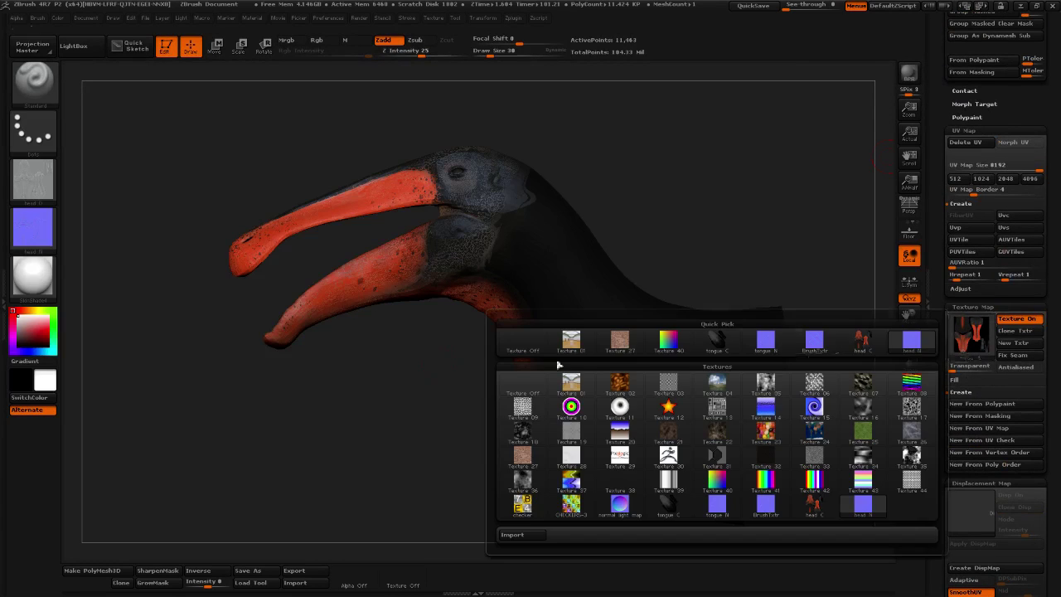
left_click(530, 357)
left_click(971, 335)
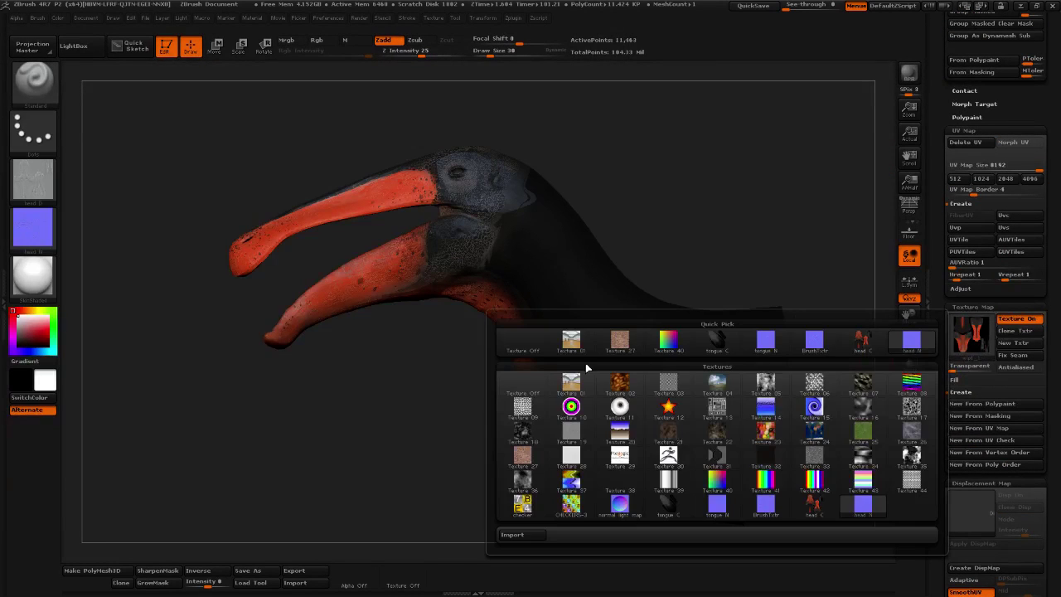
left_click(534, 346)
left_click_drag(937, 242, 932, 423)
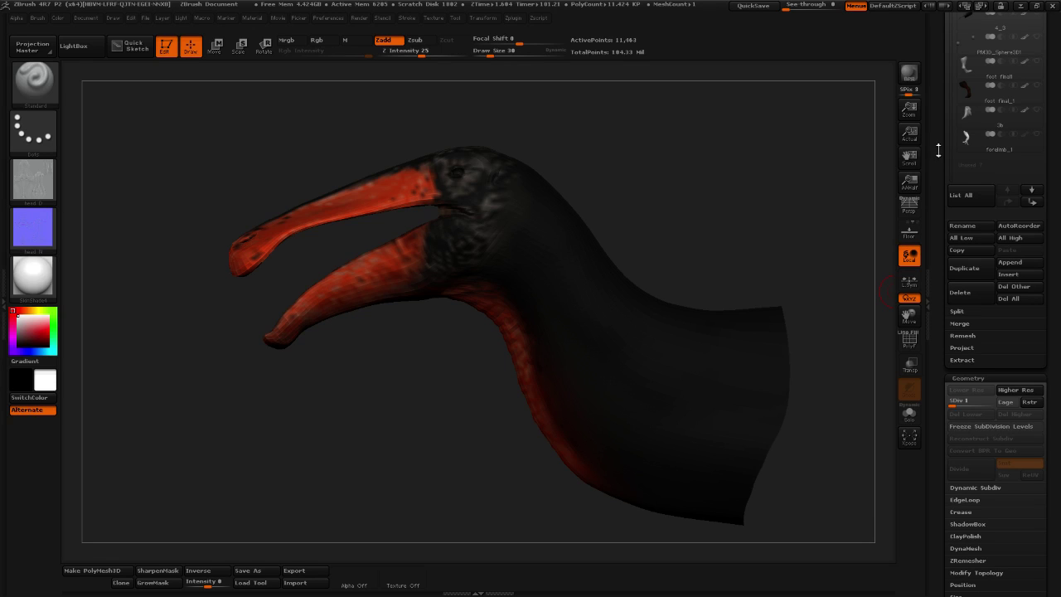
left_click_drag(937, 135, 945, 238)
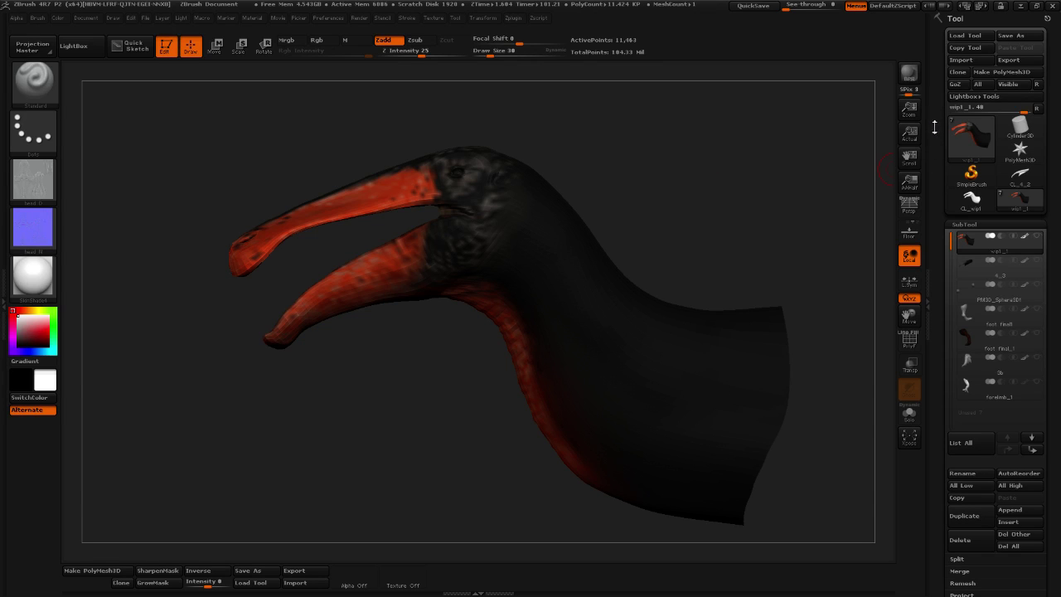
mouse_move(760, 217)
left_mouse_down()
mouse_move(765, 230)
mouse_move(768, 210)
left_mouse_up()
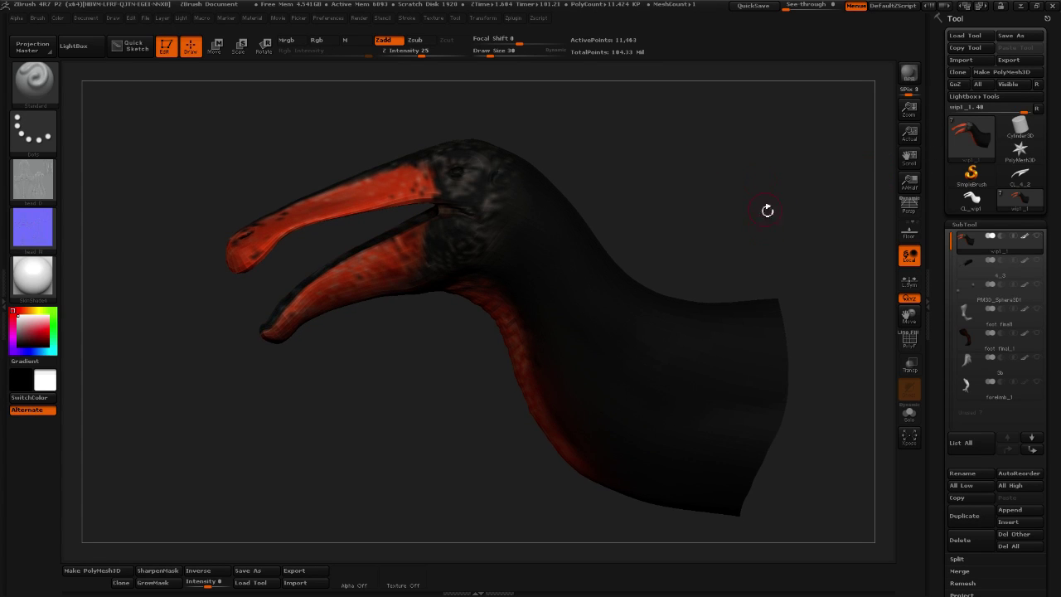
left_click_drag(680, 139, 691, 130)
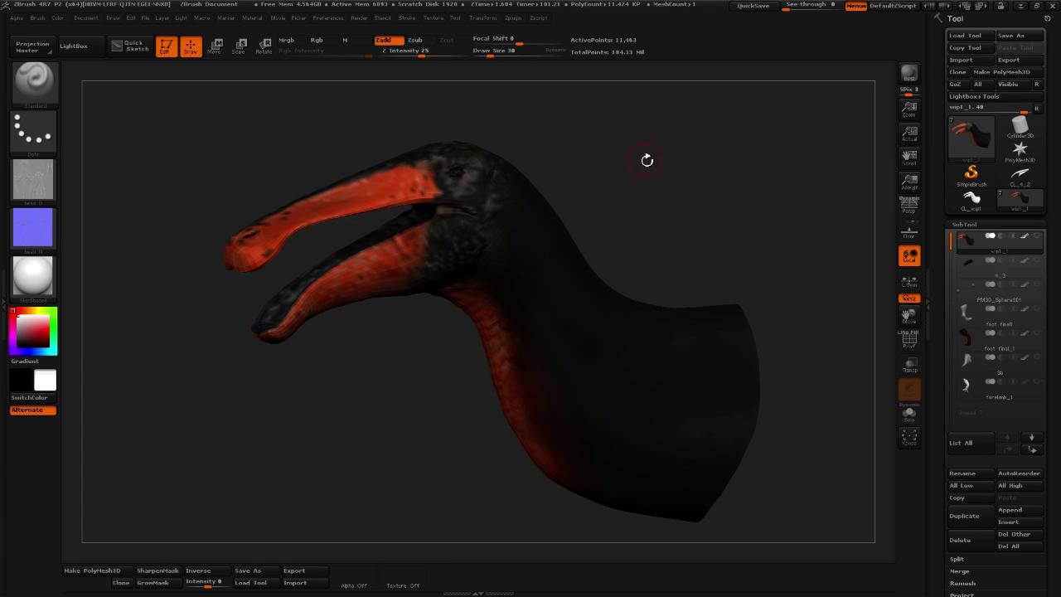
left_click_drag(648, 159, 673, 187)
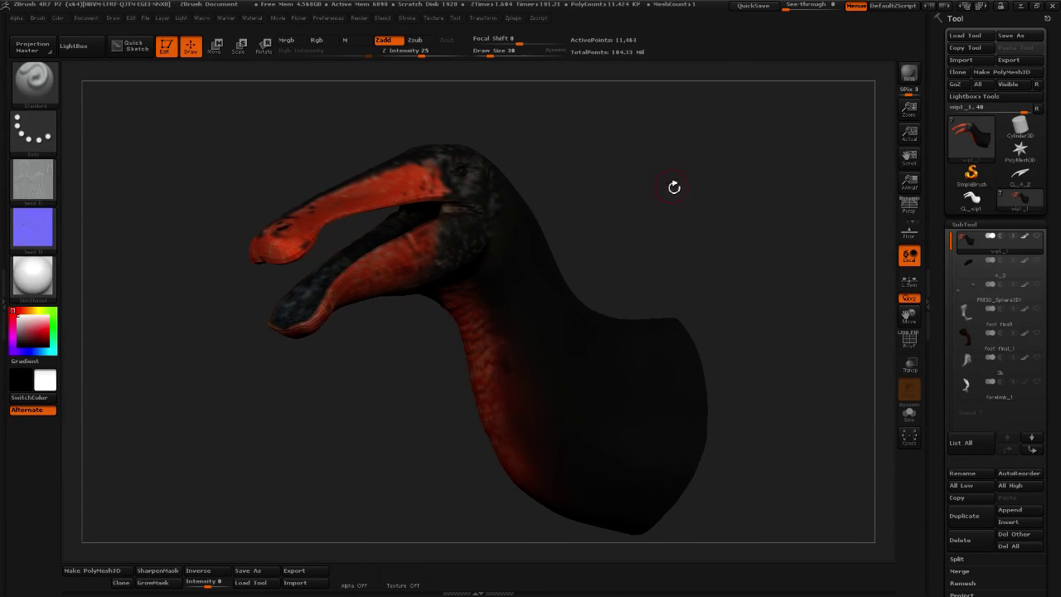